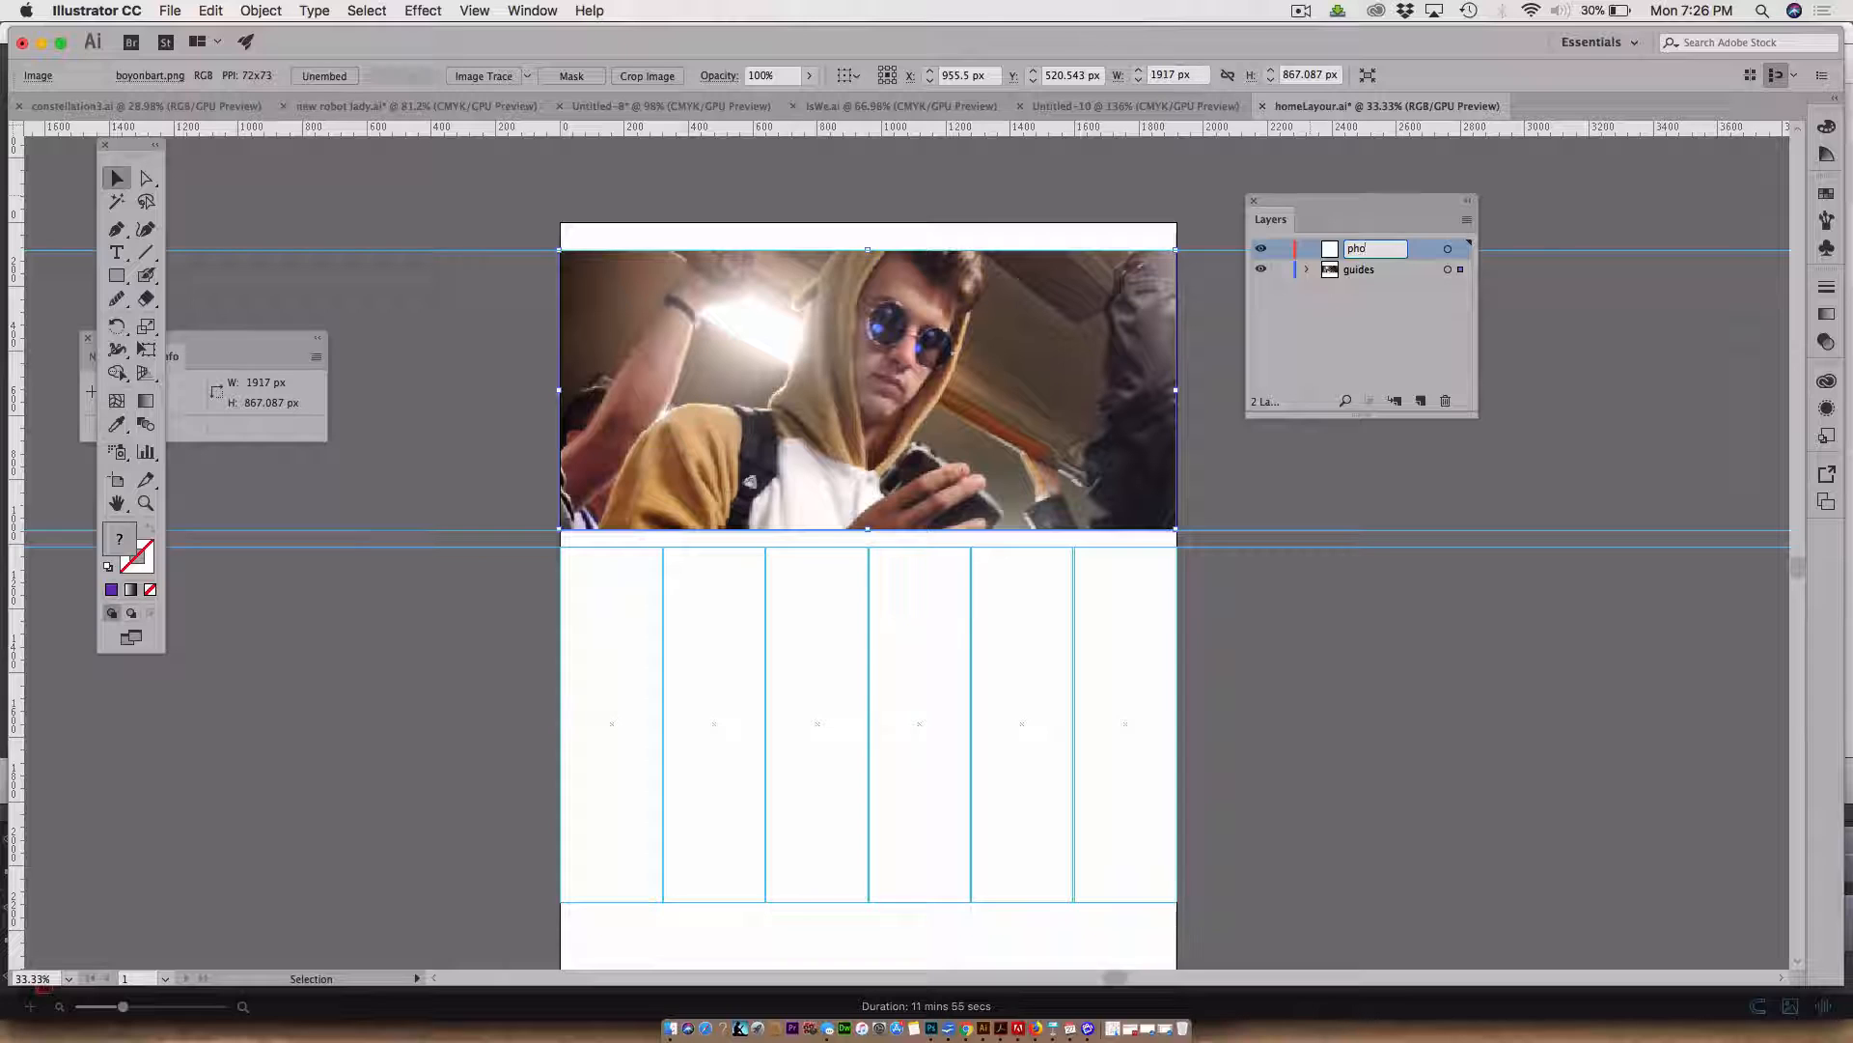
Finish naming the top layer photo slider and move the selected image onto that layer
text(t)
text(slider)
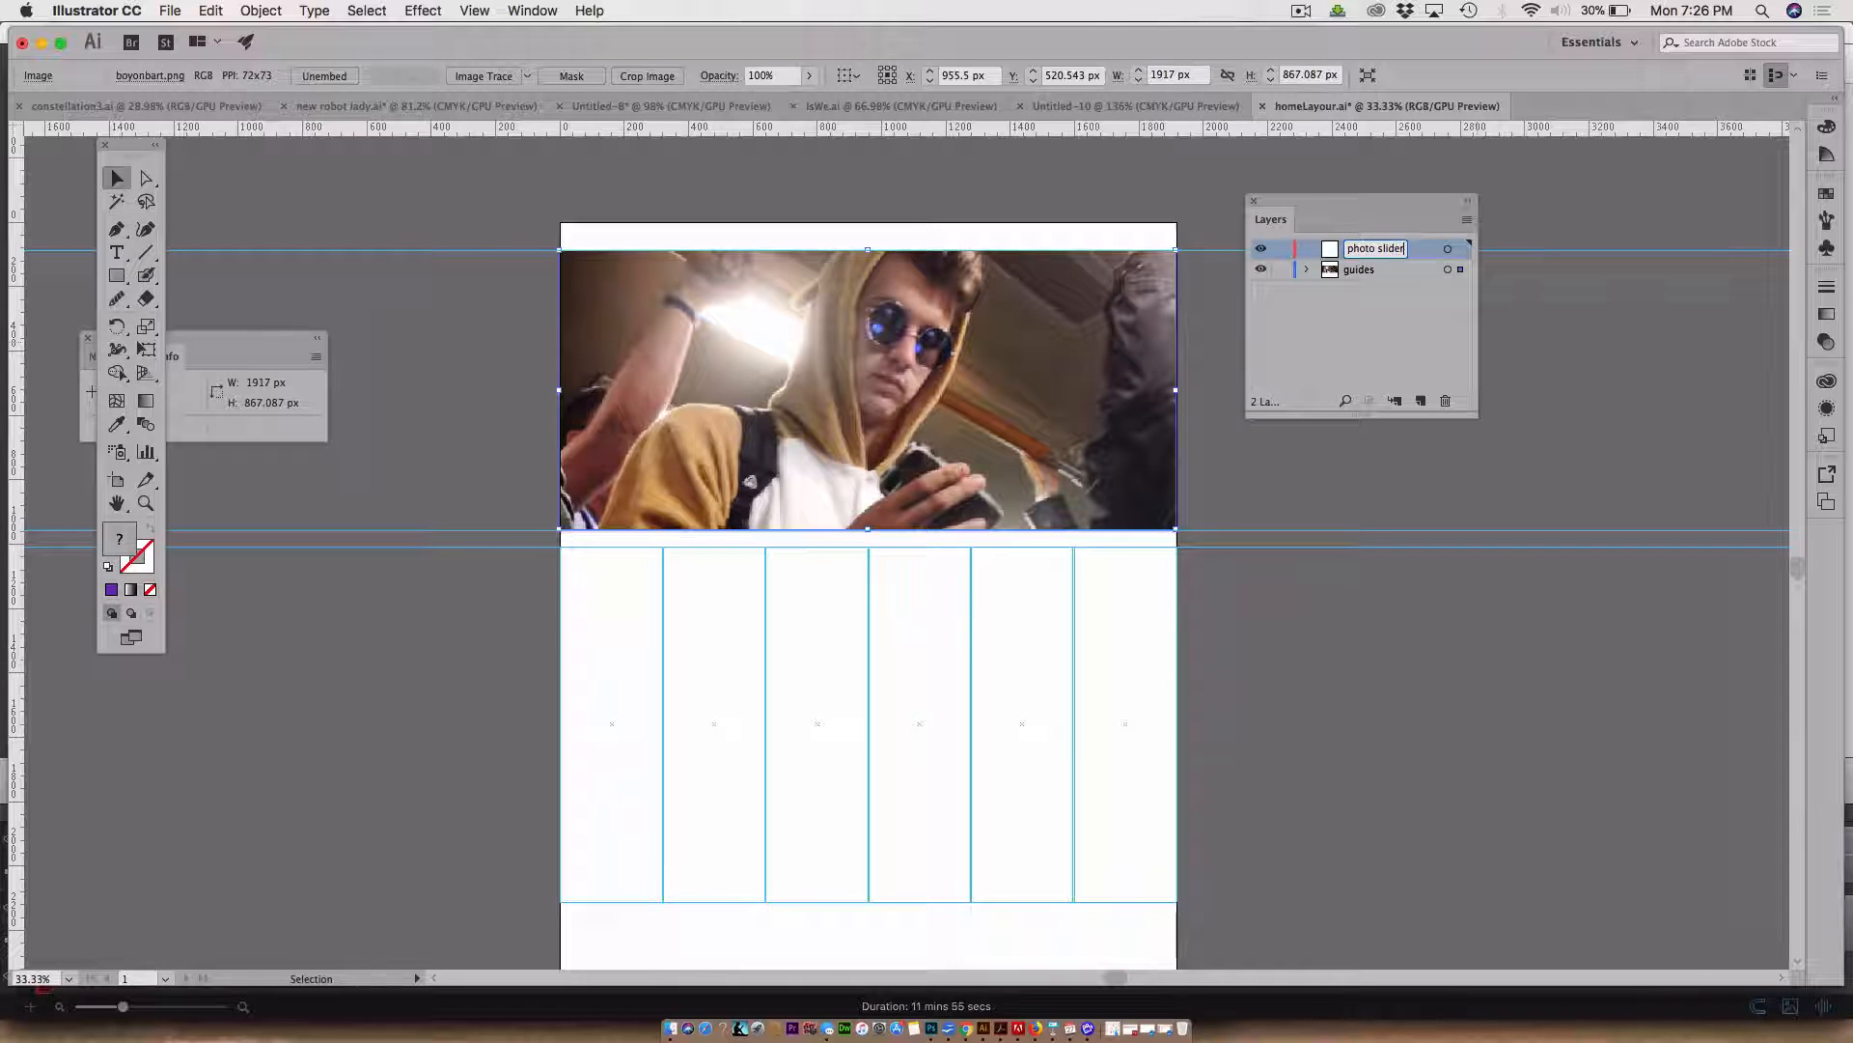
click(1358, 331)
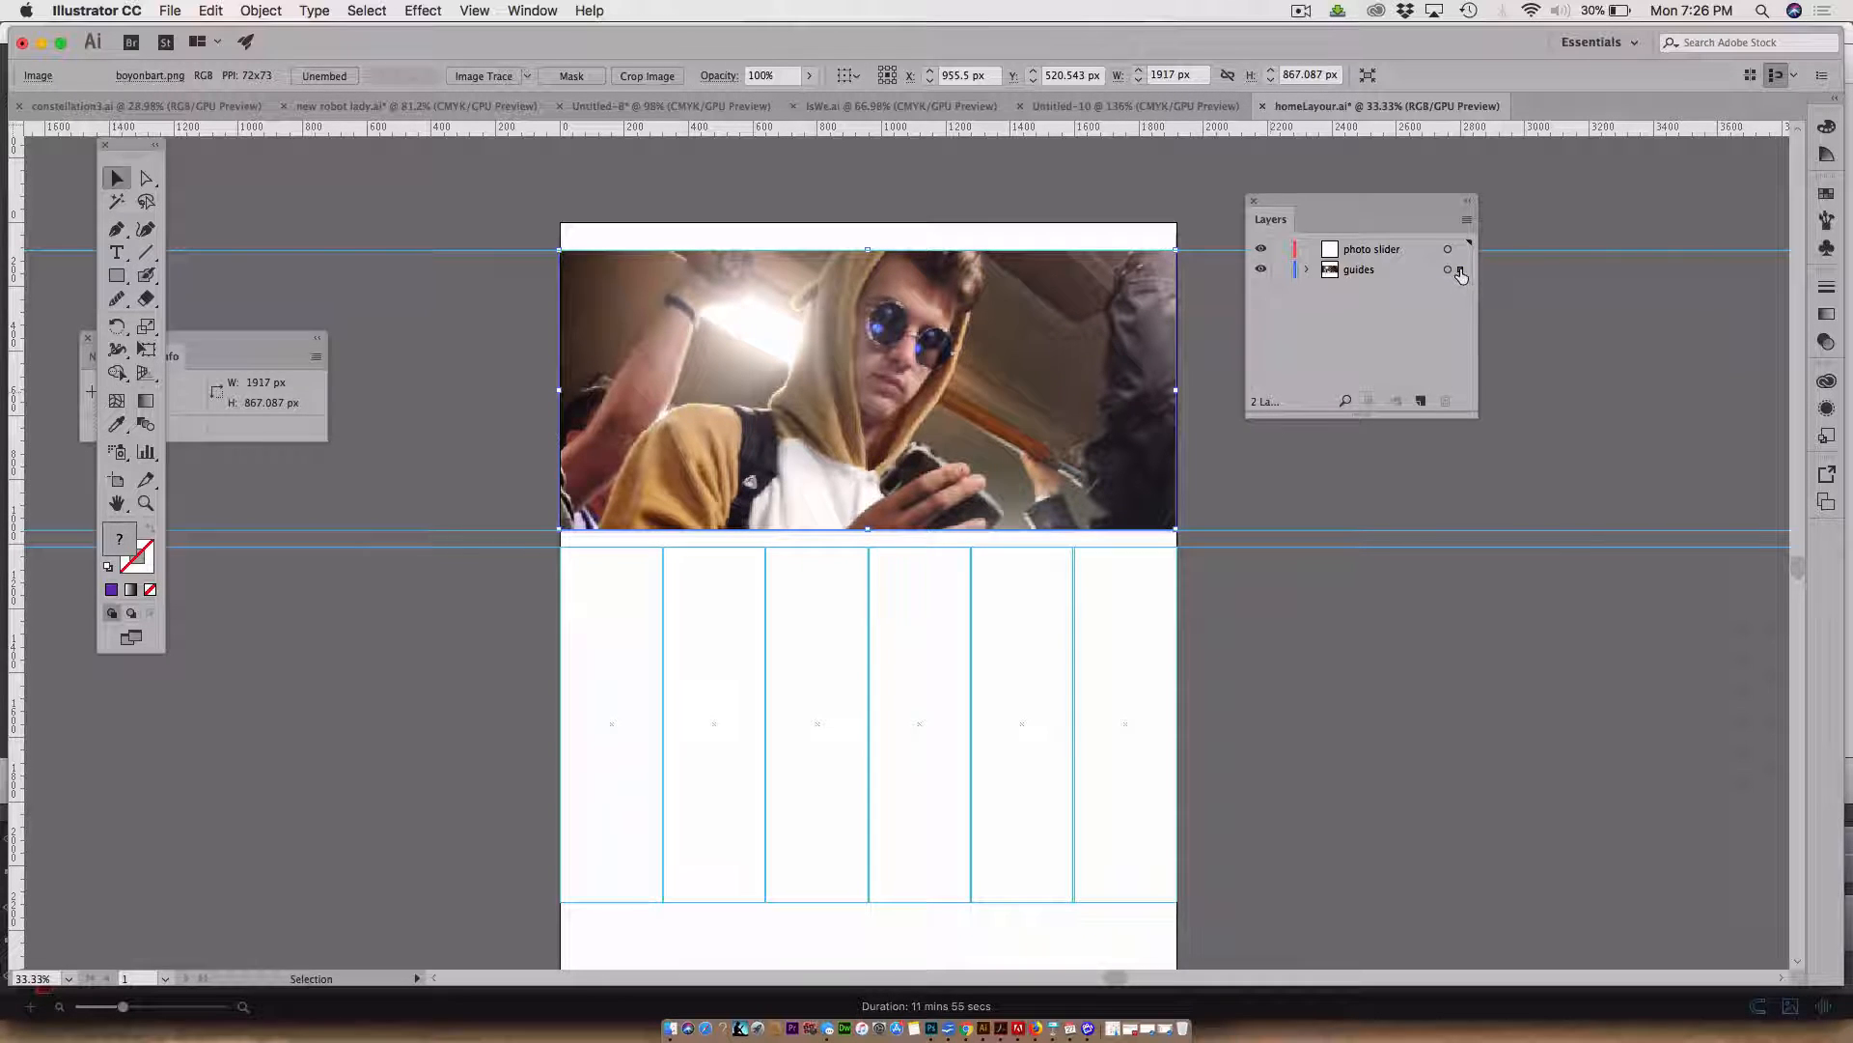
drag(1461, 269, 1459, 253)
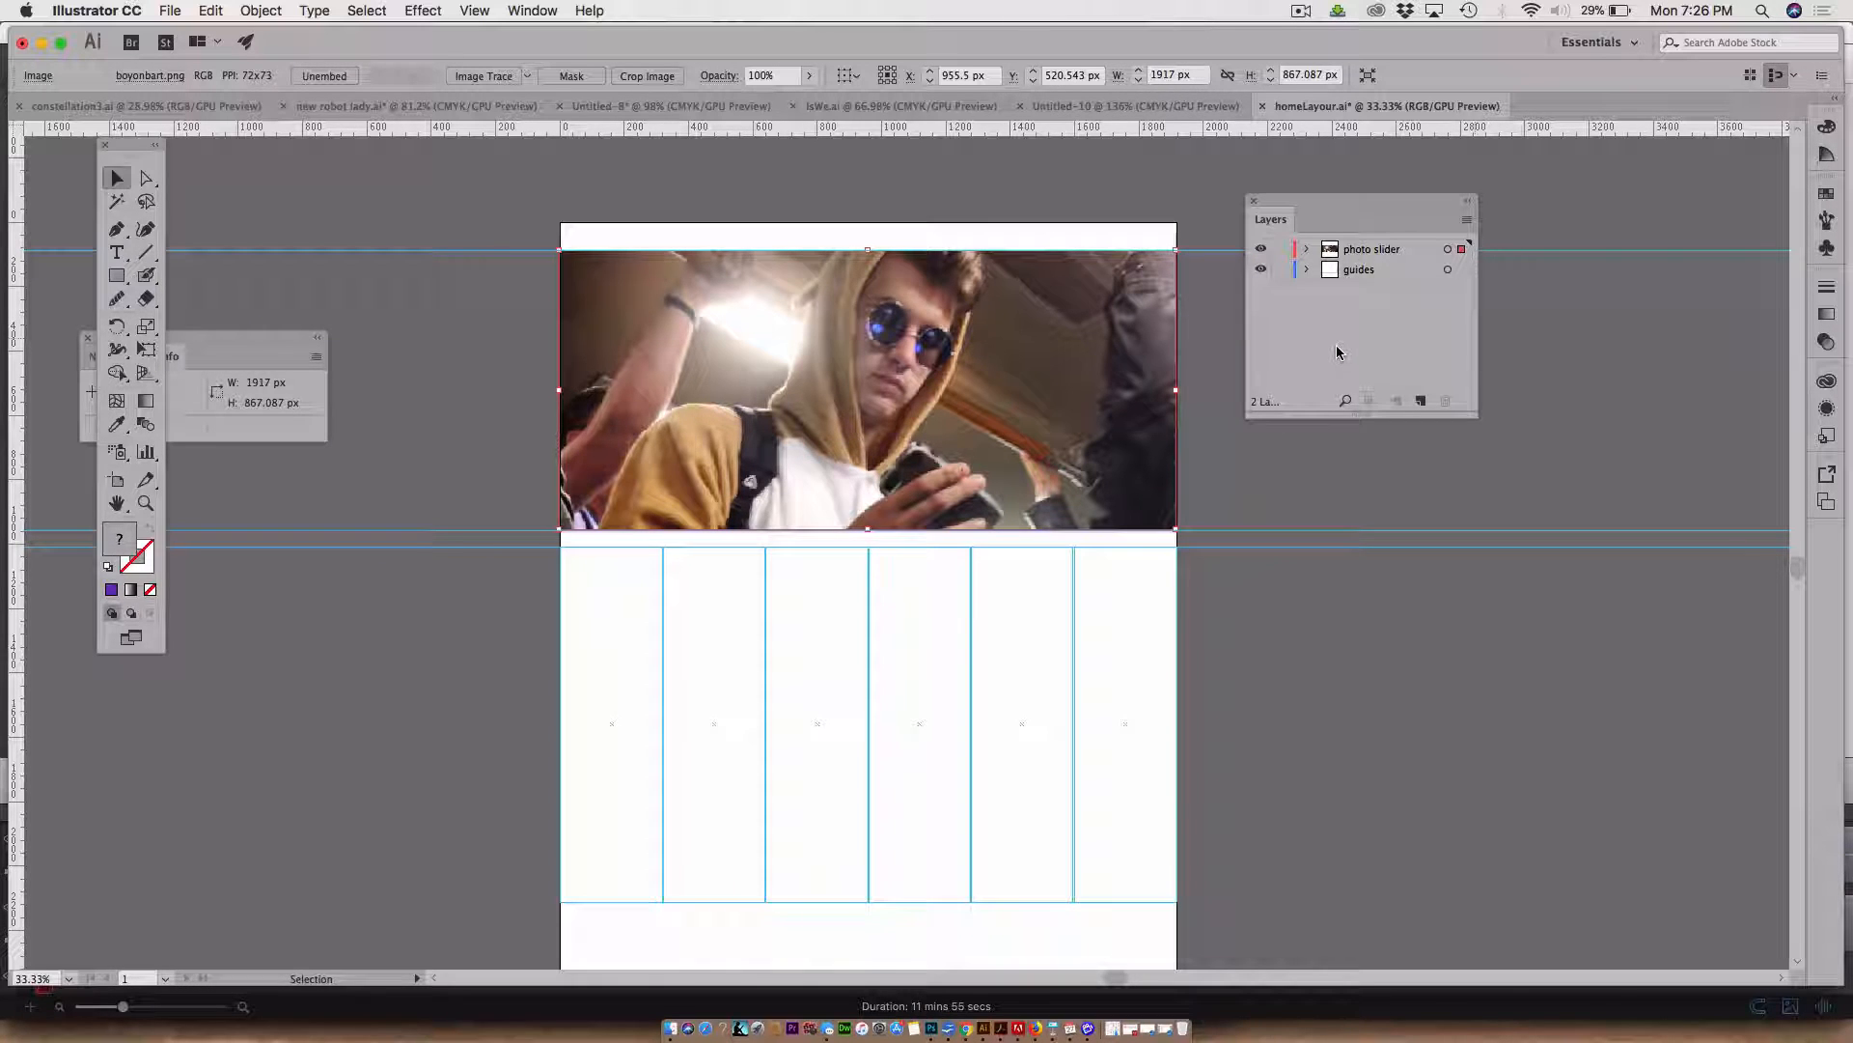
Create a new layer and name it text
click(1420, 400)
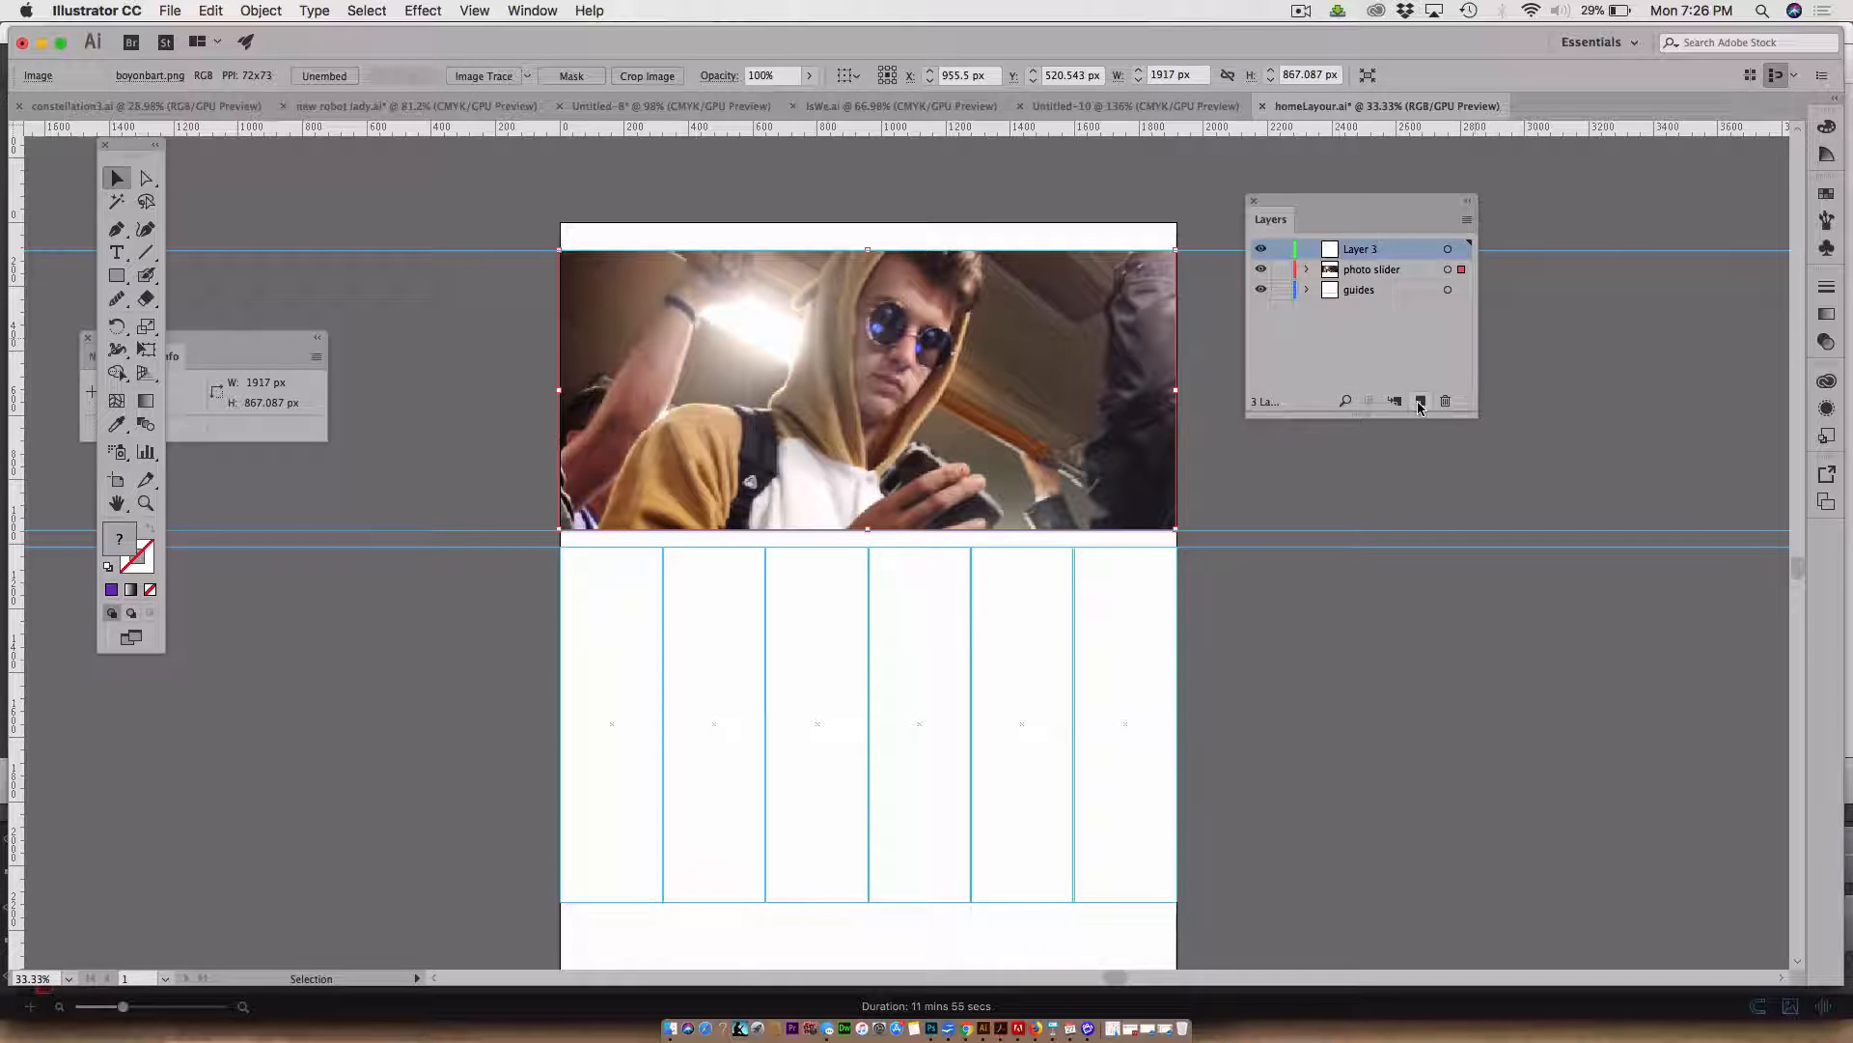
double_click(1355, 253)
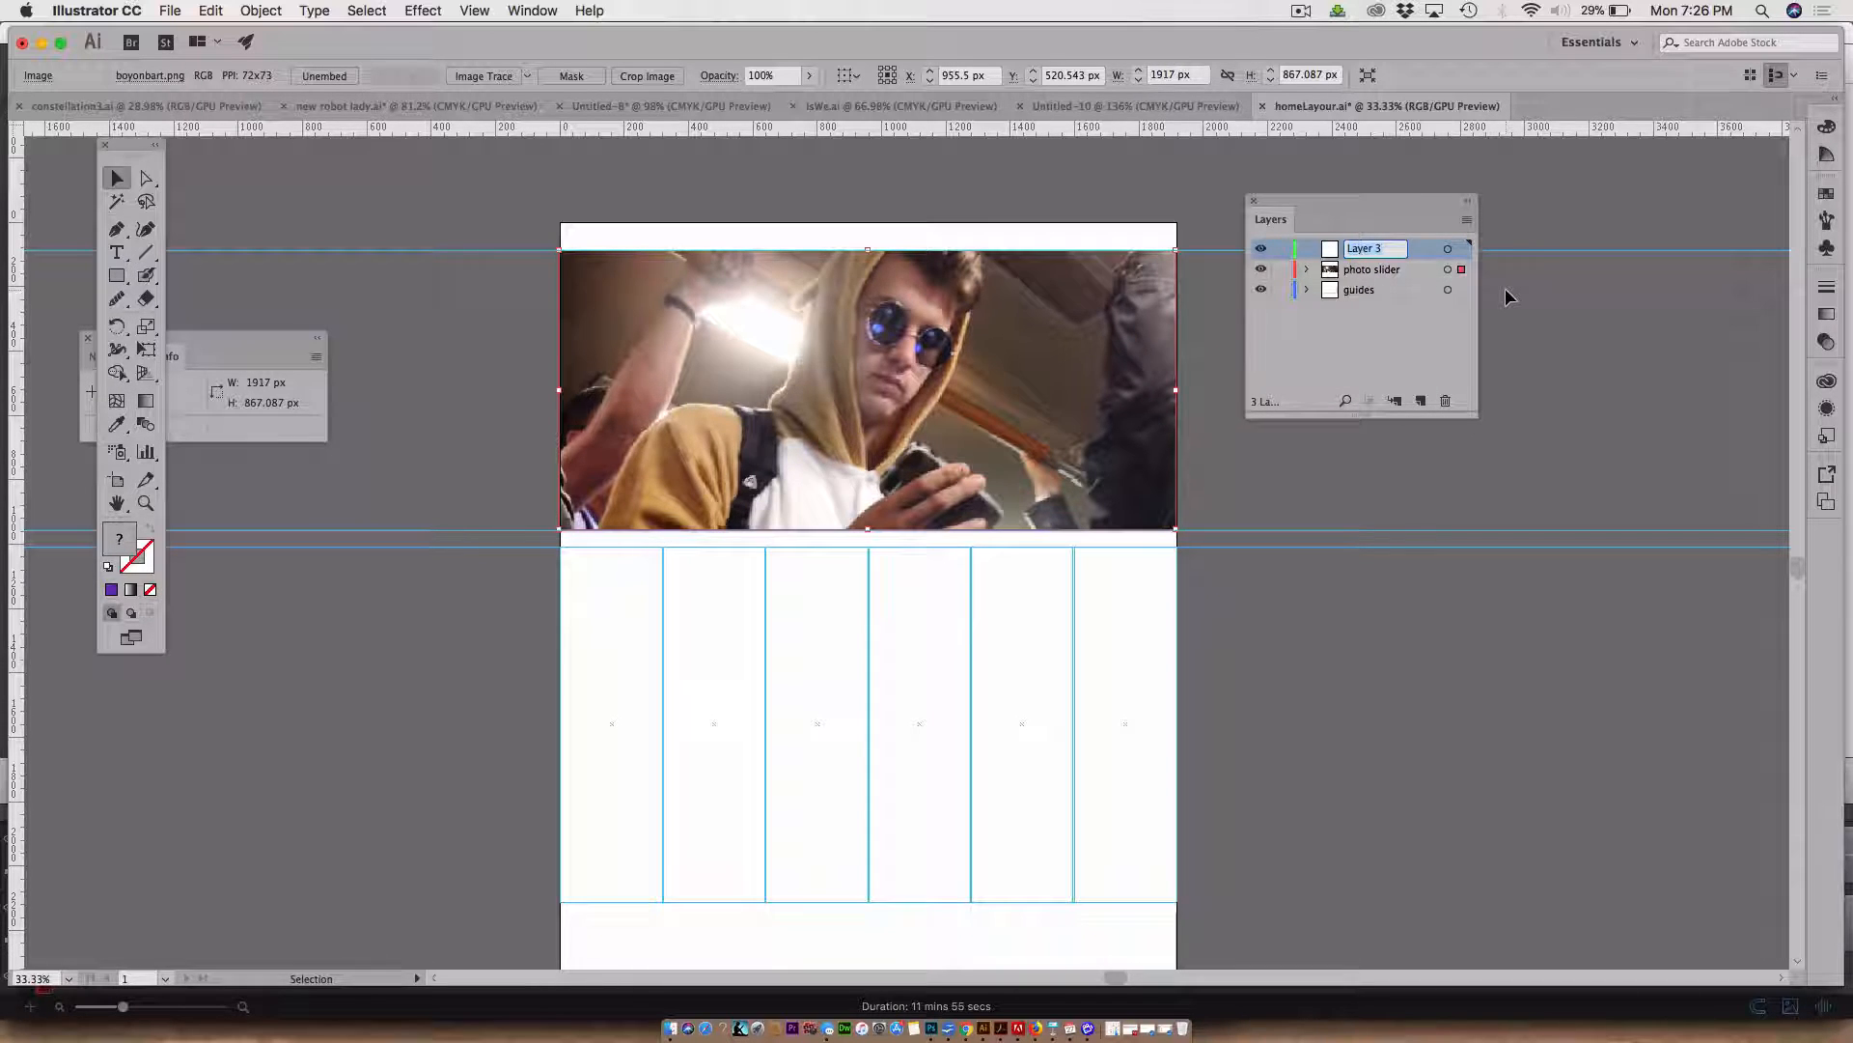
text(text)
click(1365, 363)
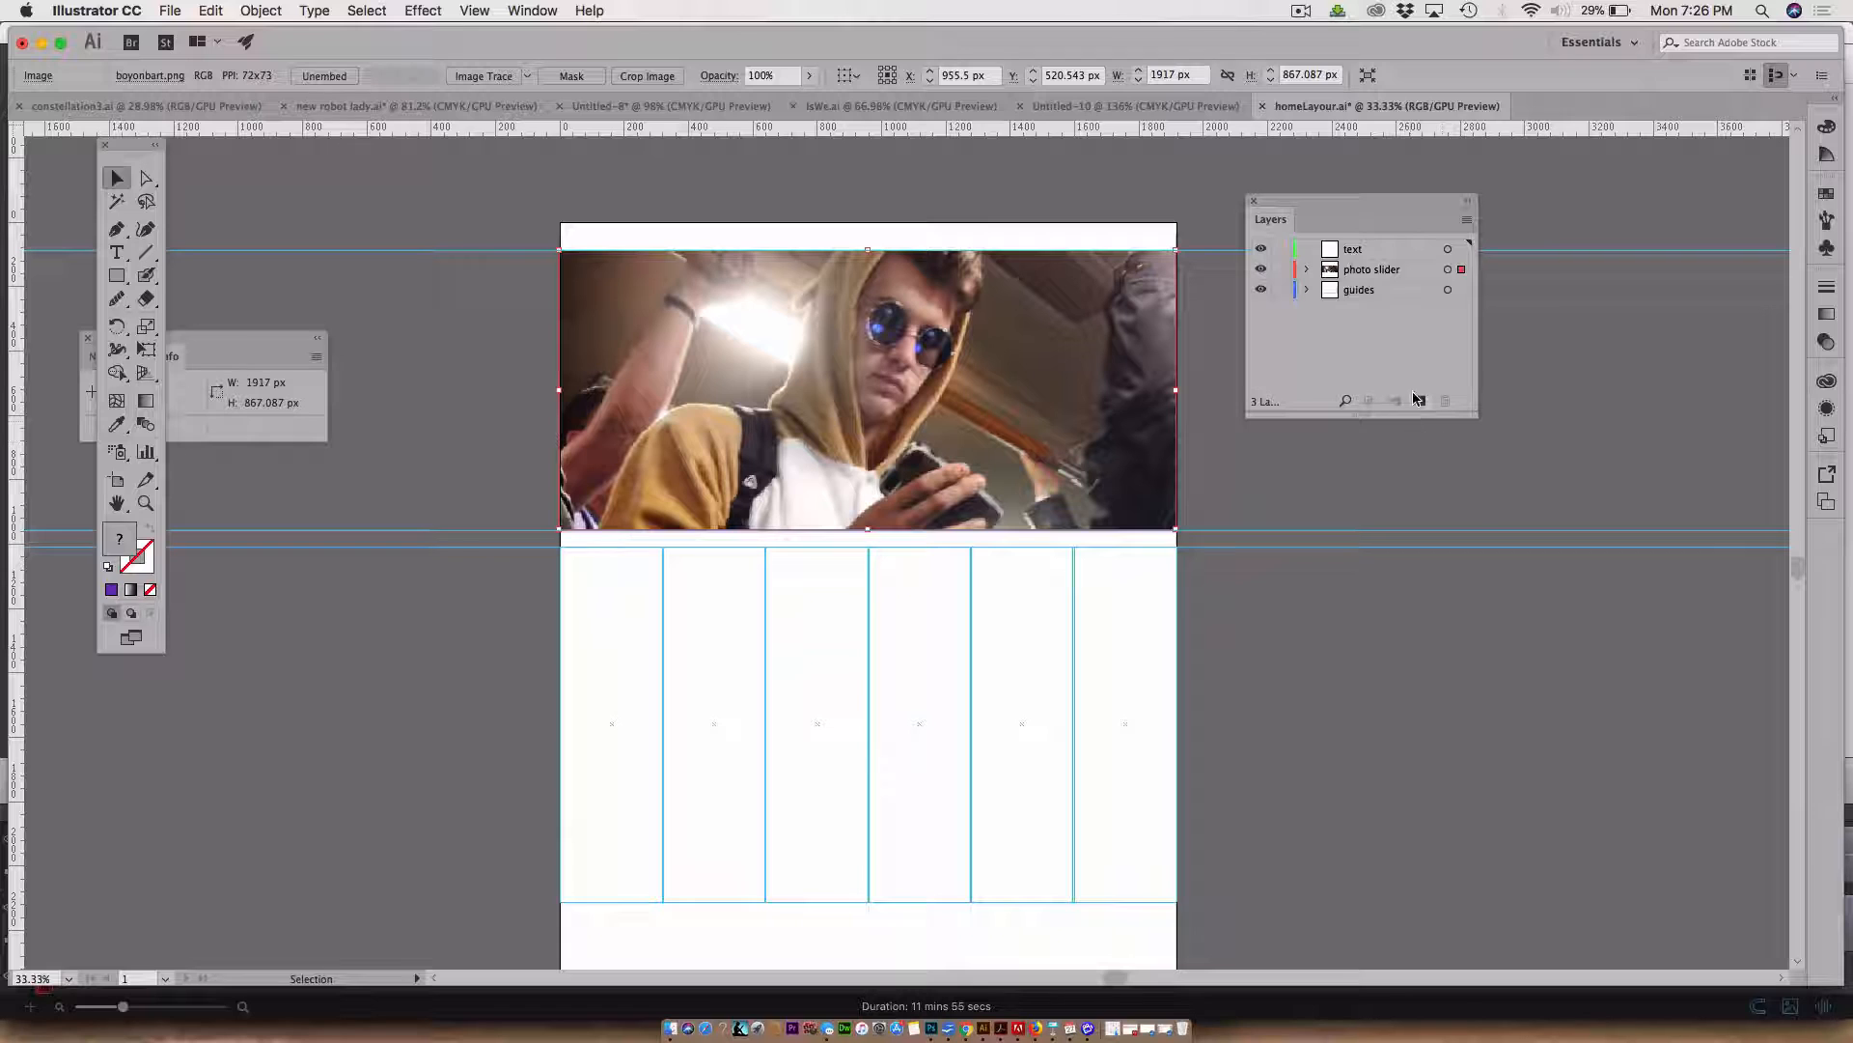
Add two more new layers and name the topmost one navigation
click(1419, 400)
click(1420, 401)
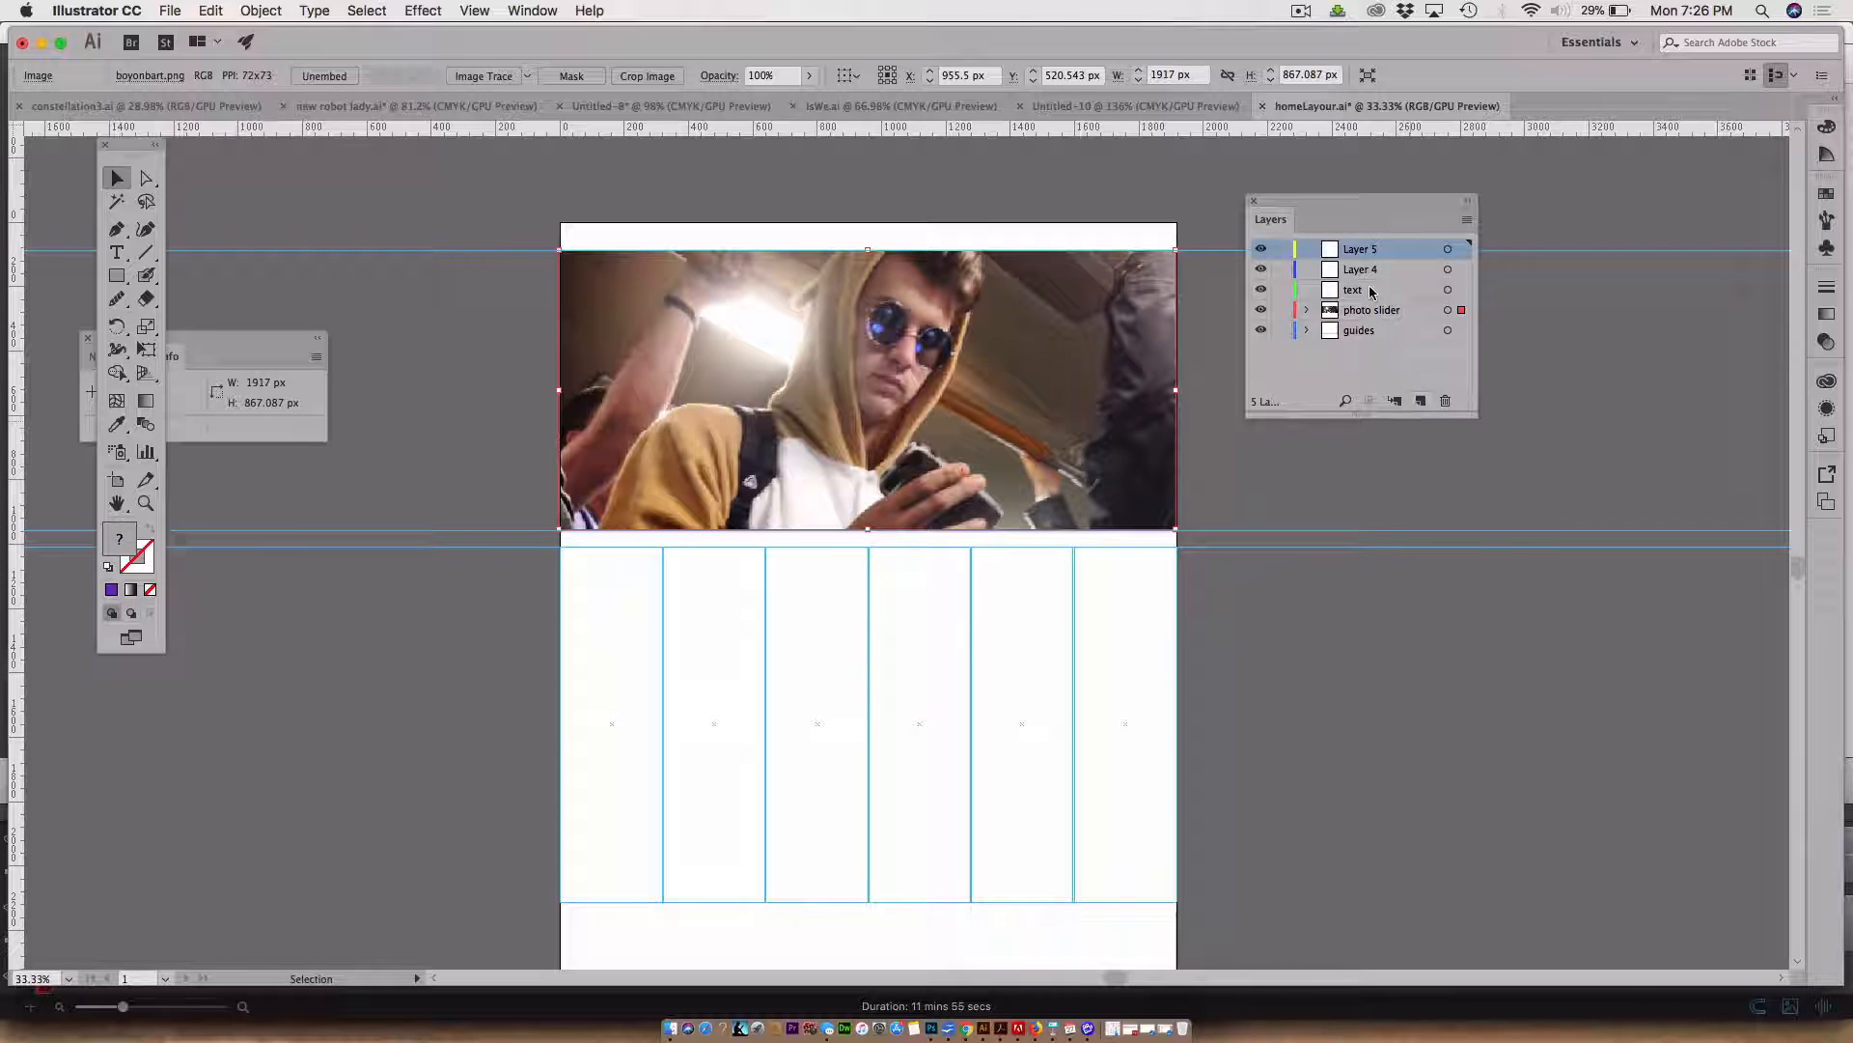
double_click(1362, 254)
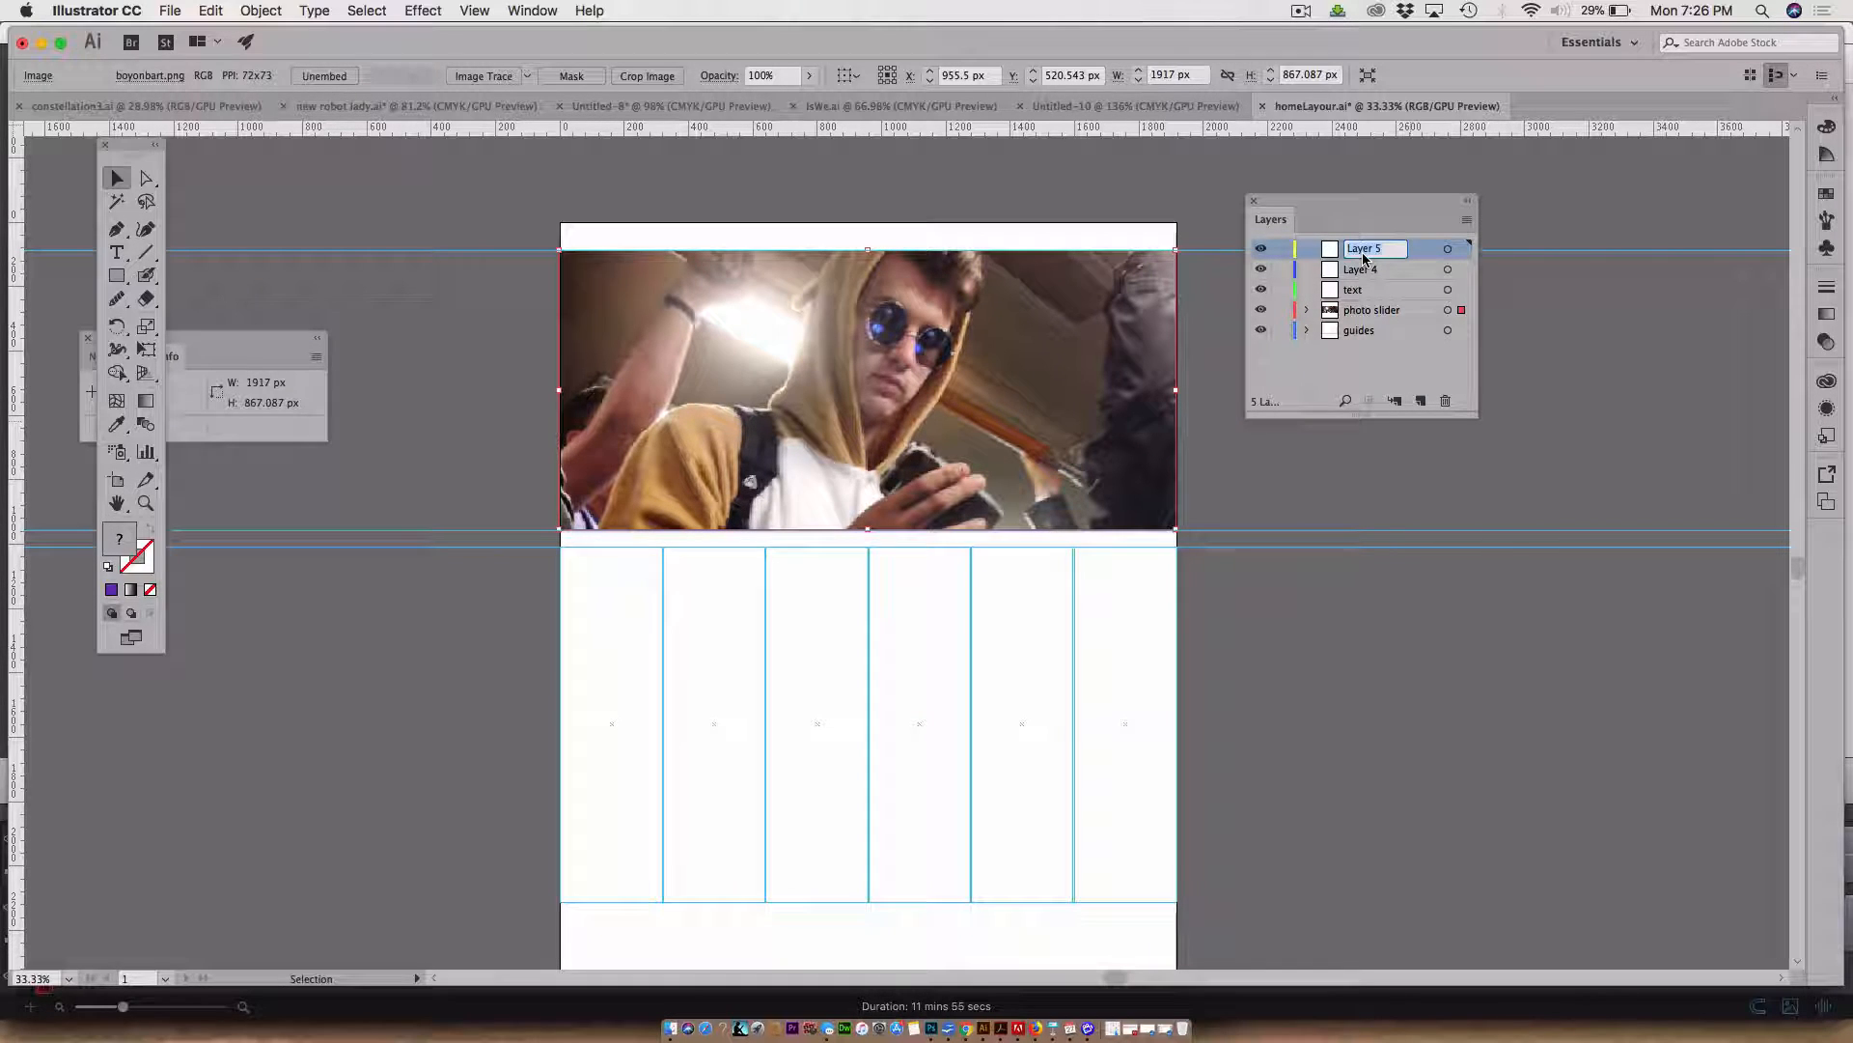
text(navigation)
Rename the other new layer LOGO
double_click(1359, 270)
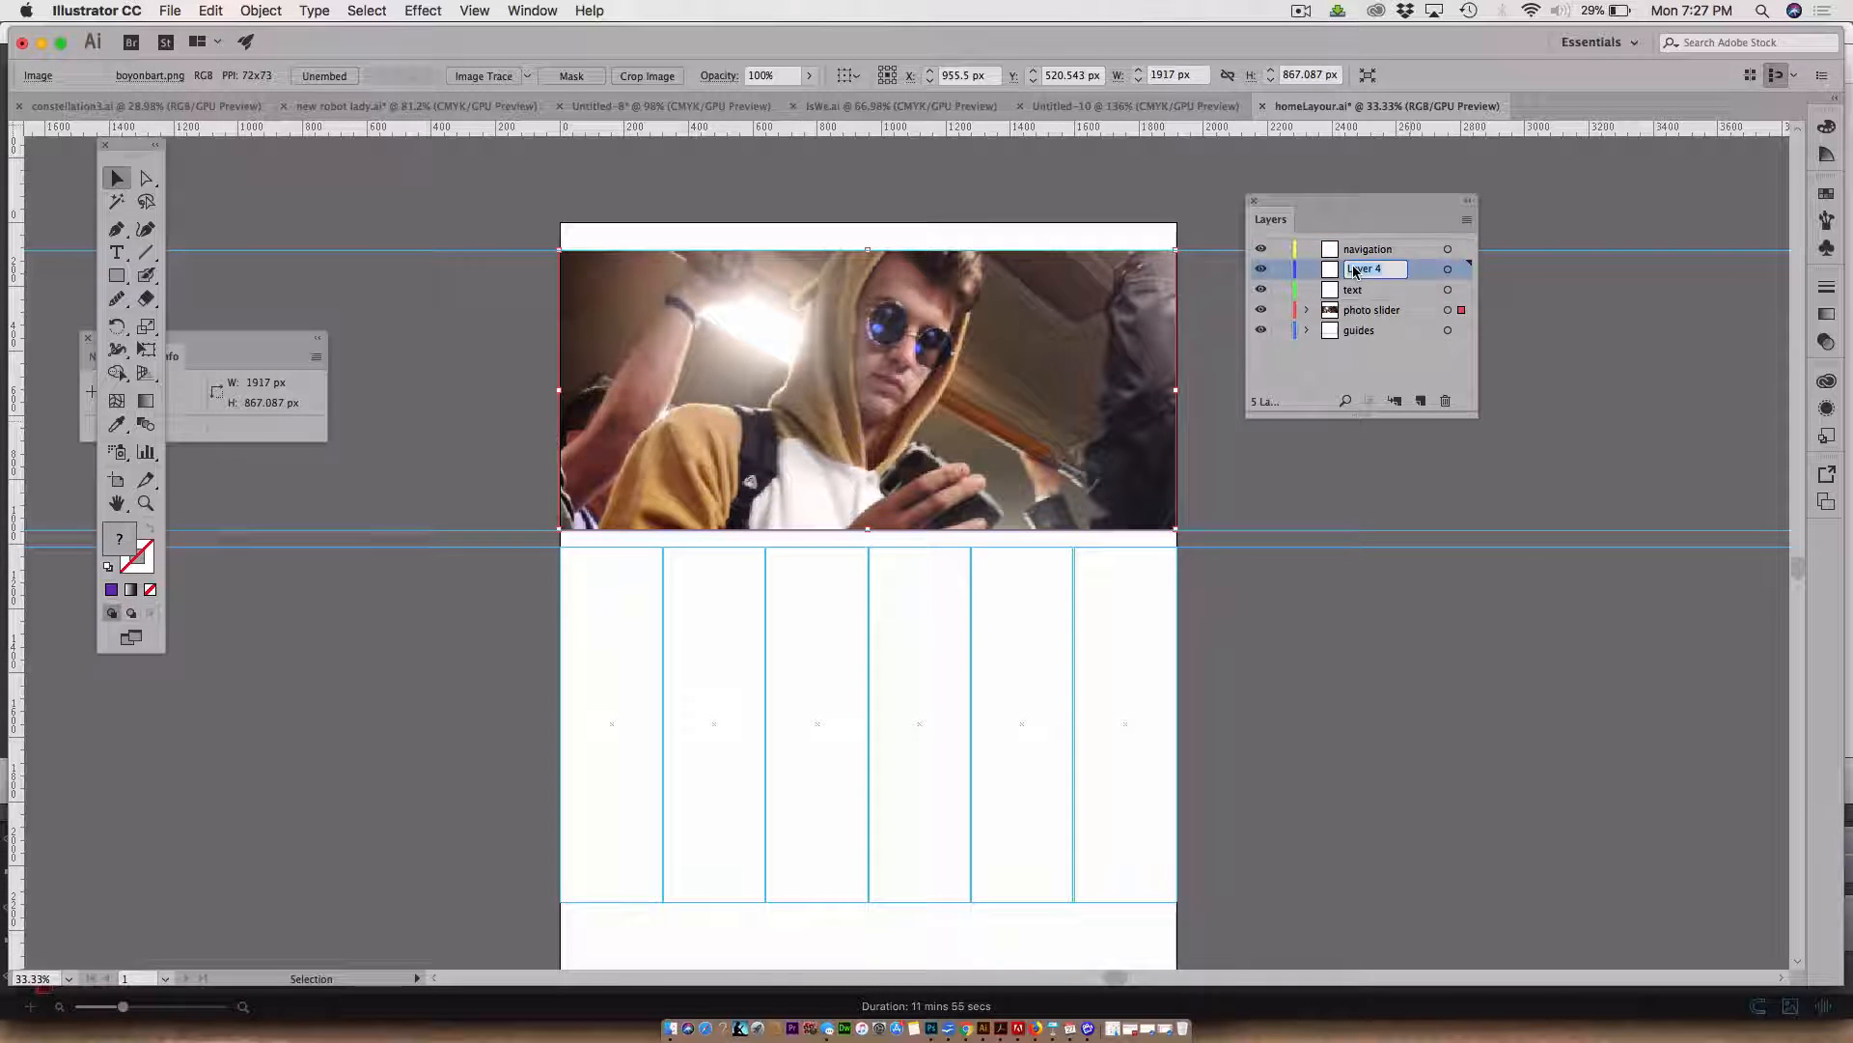
text(LOGO)
key(Return)
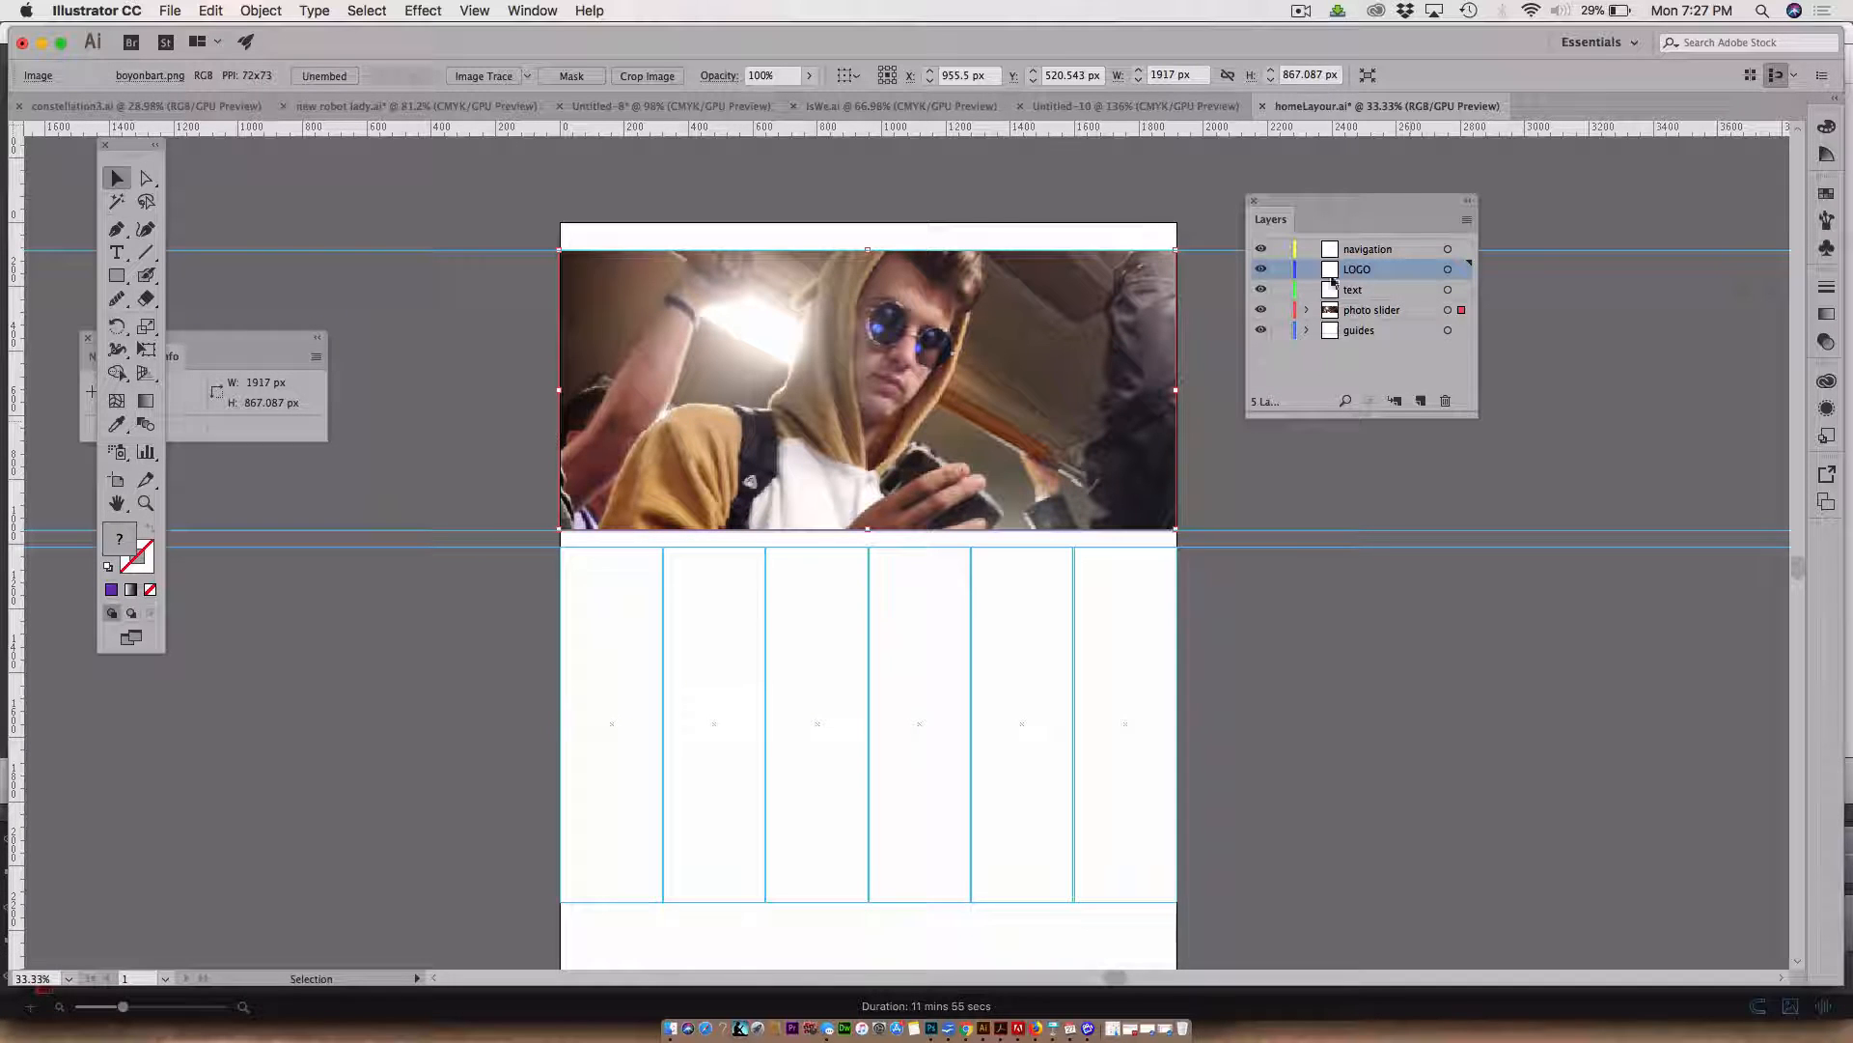
Move the LOGO layer to the top of the layer stack, above navigation
drag(1329, 273, 1348, 241)
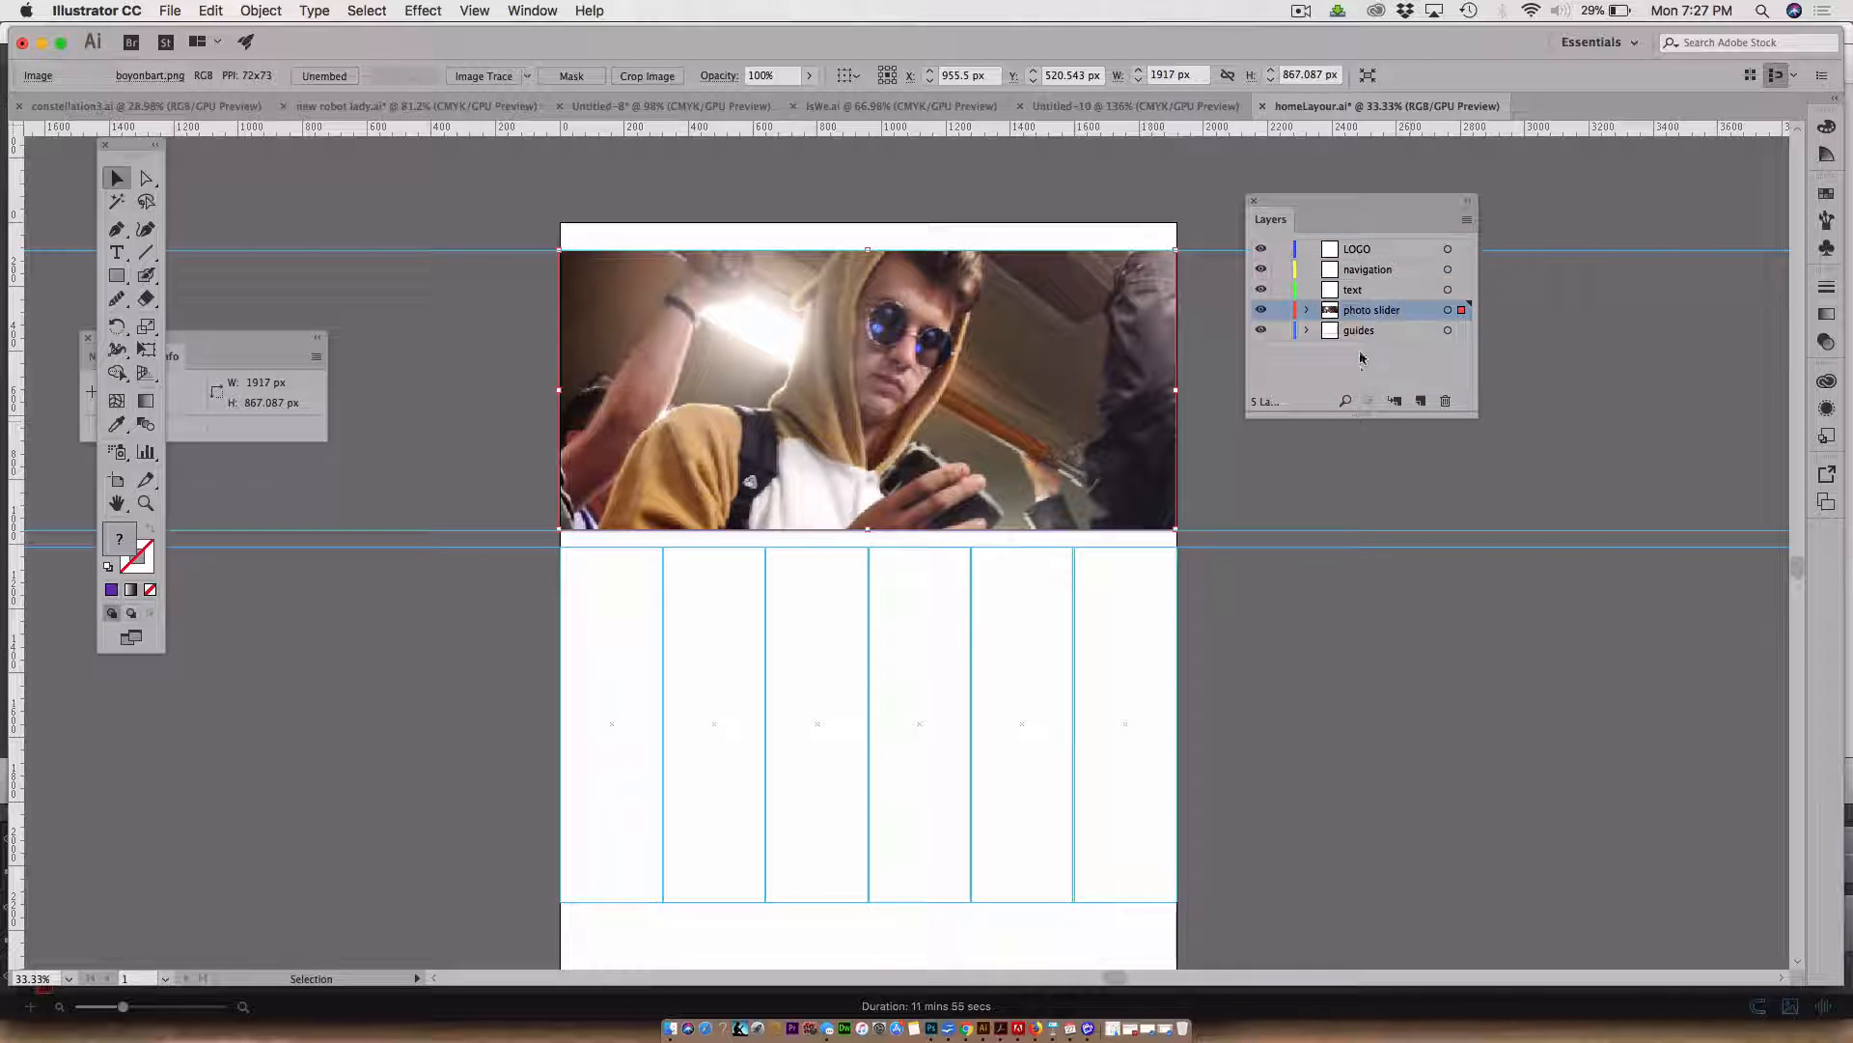
click(1366, 385)
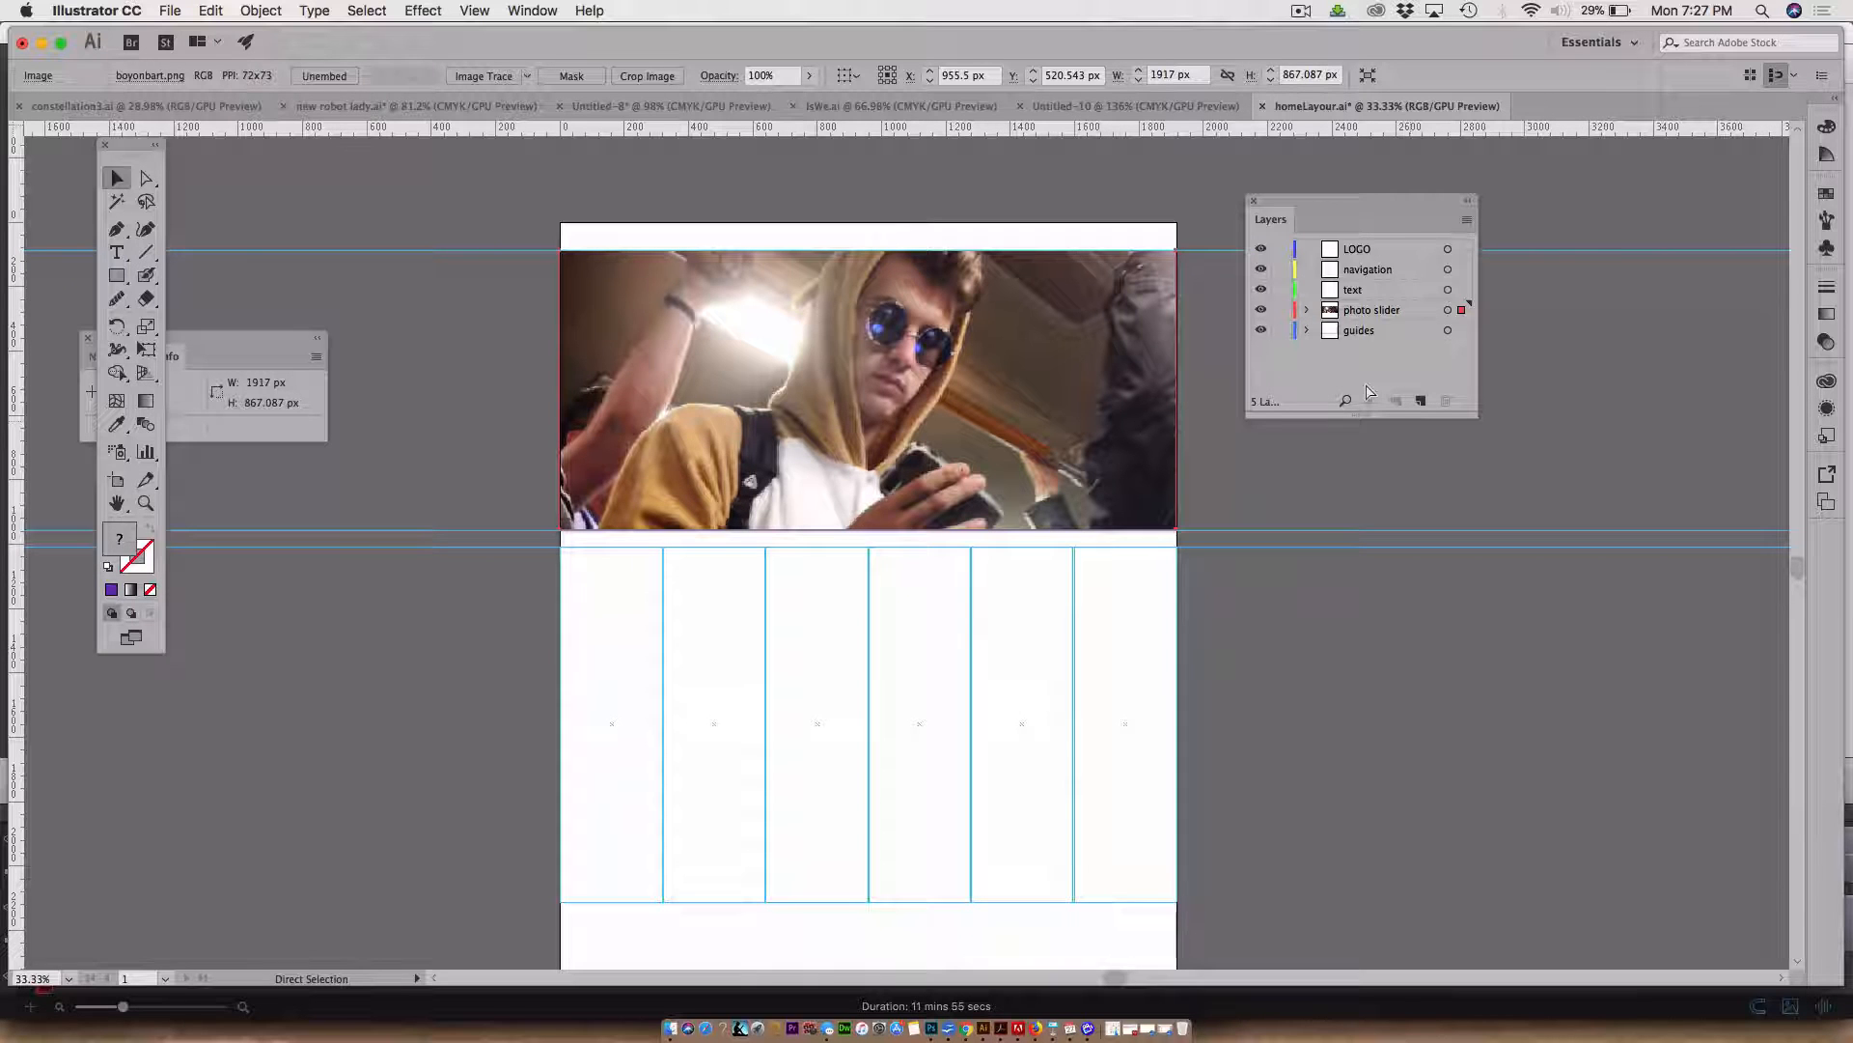
click(1144, 378)
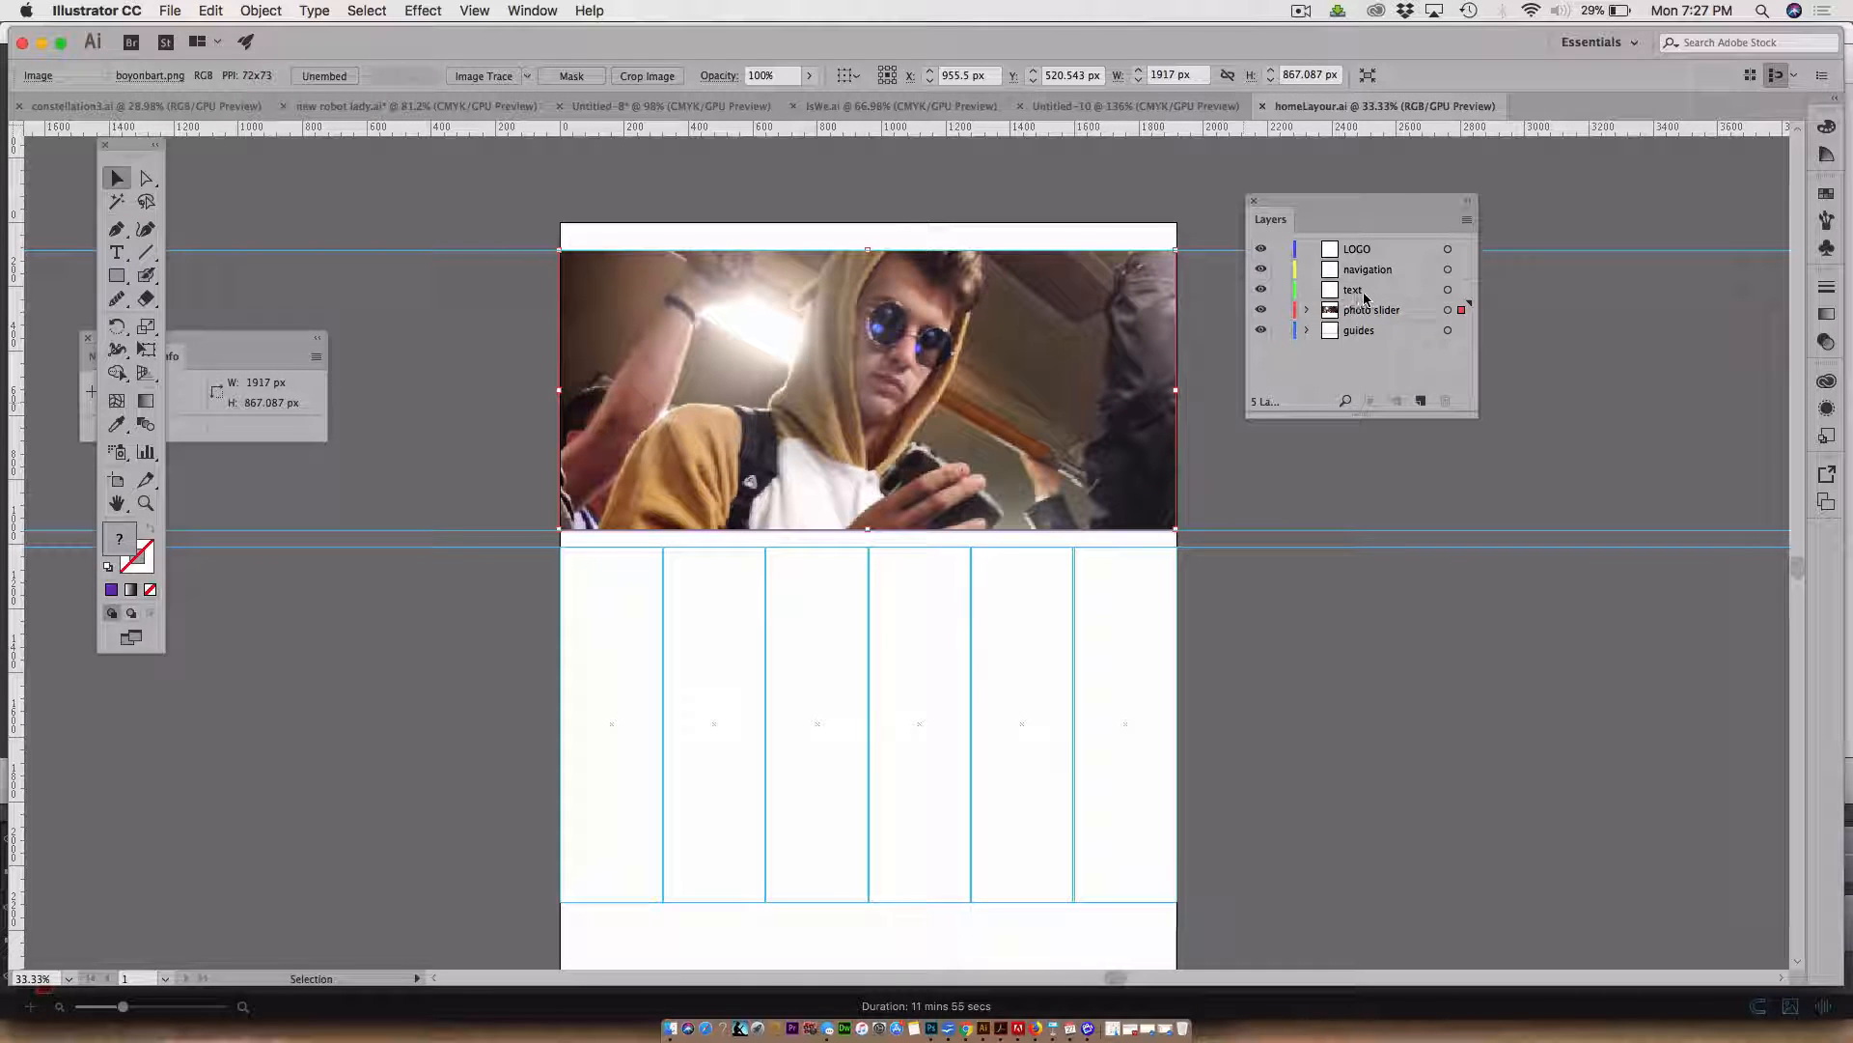
Add a new layer directly above photo slider and name it image boxes
click(1378, 313)
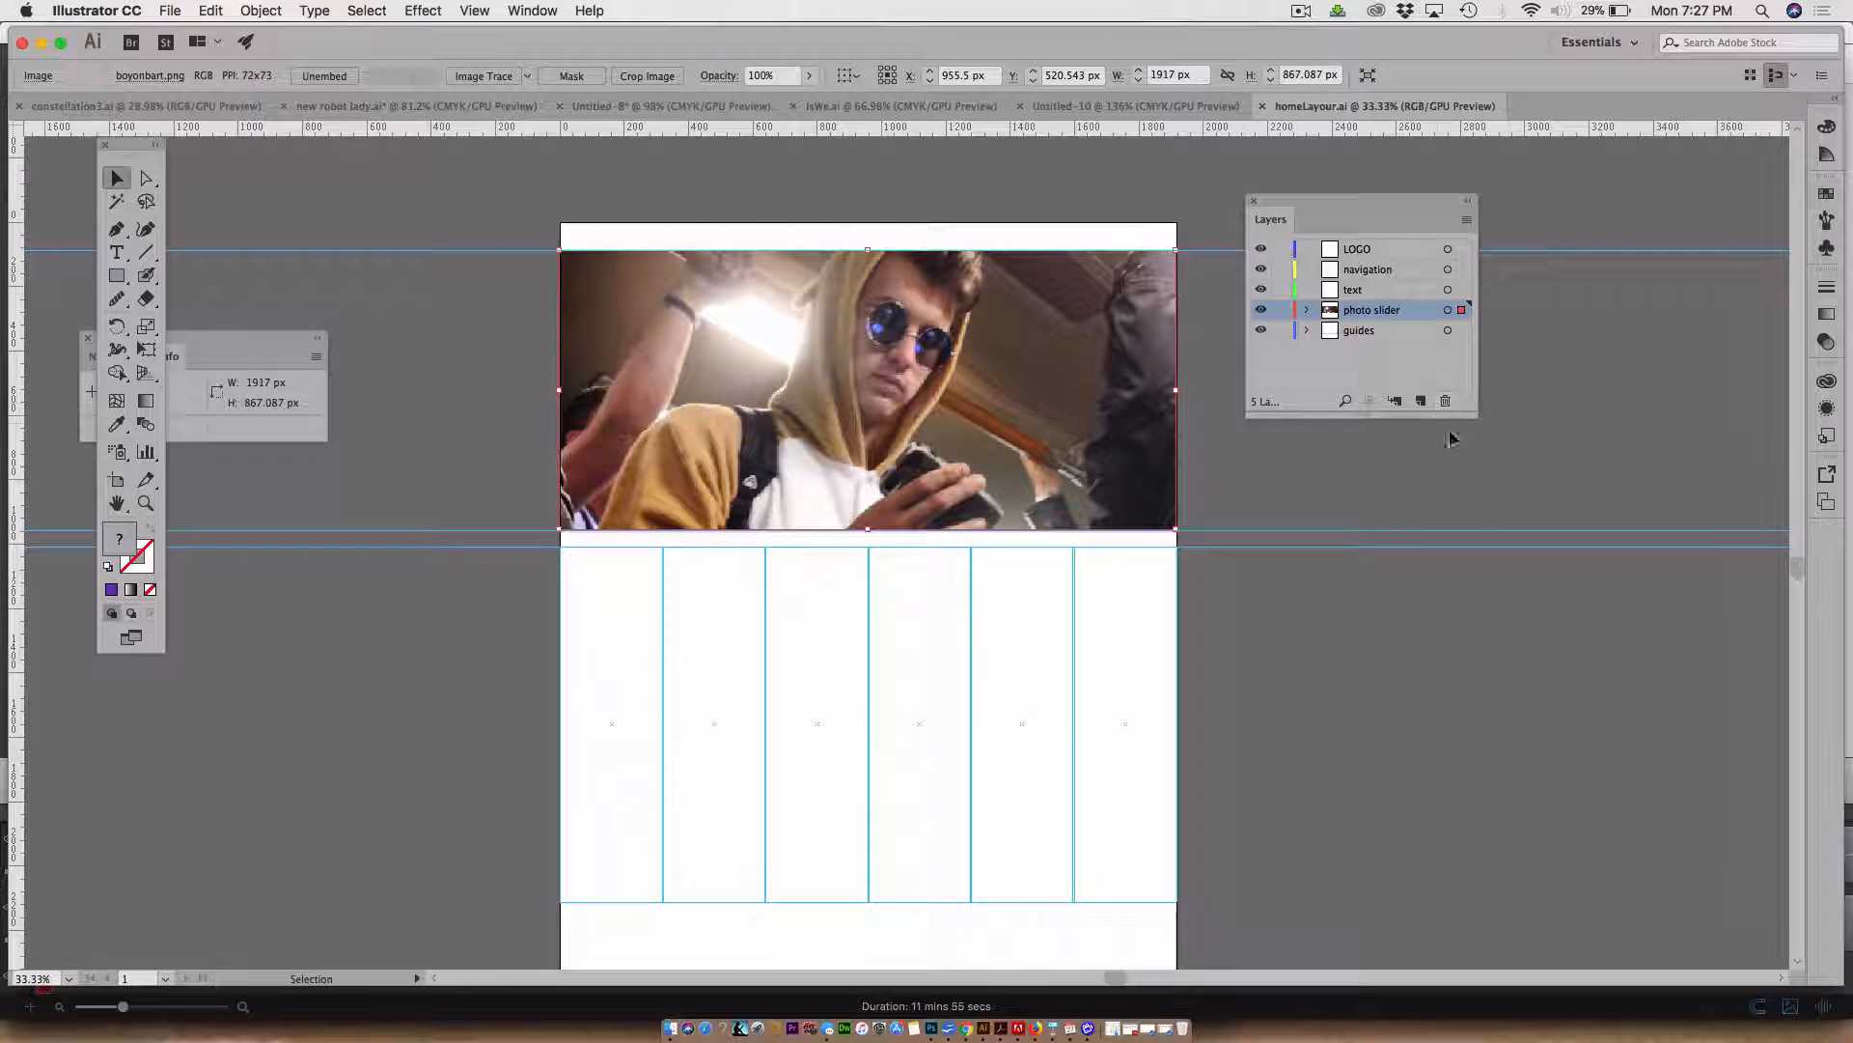
click(1420, 401)
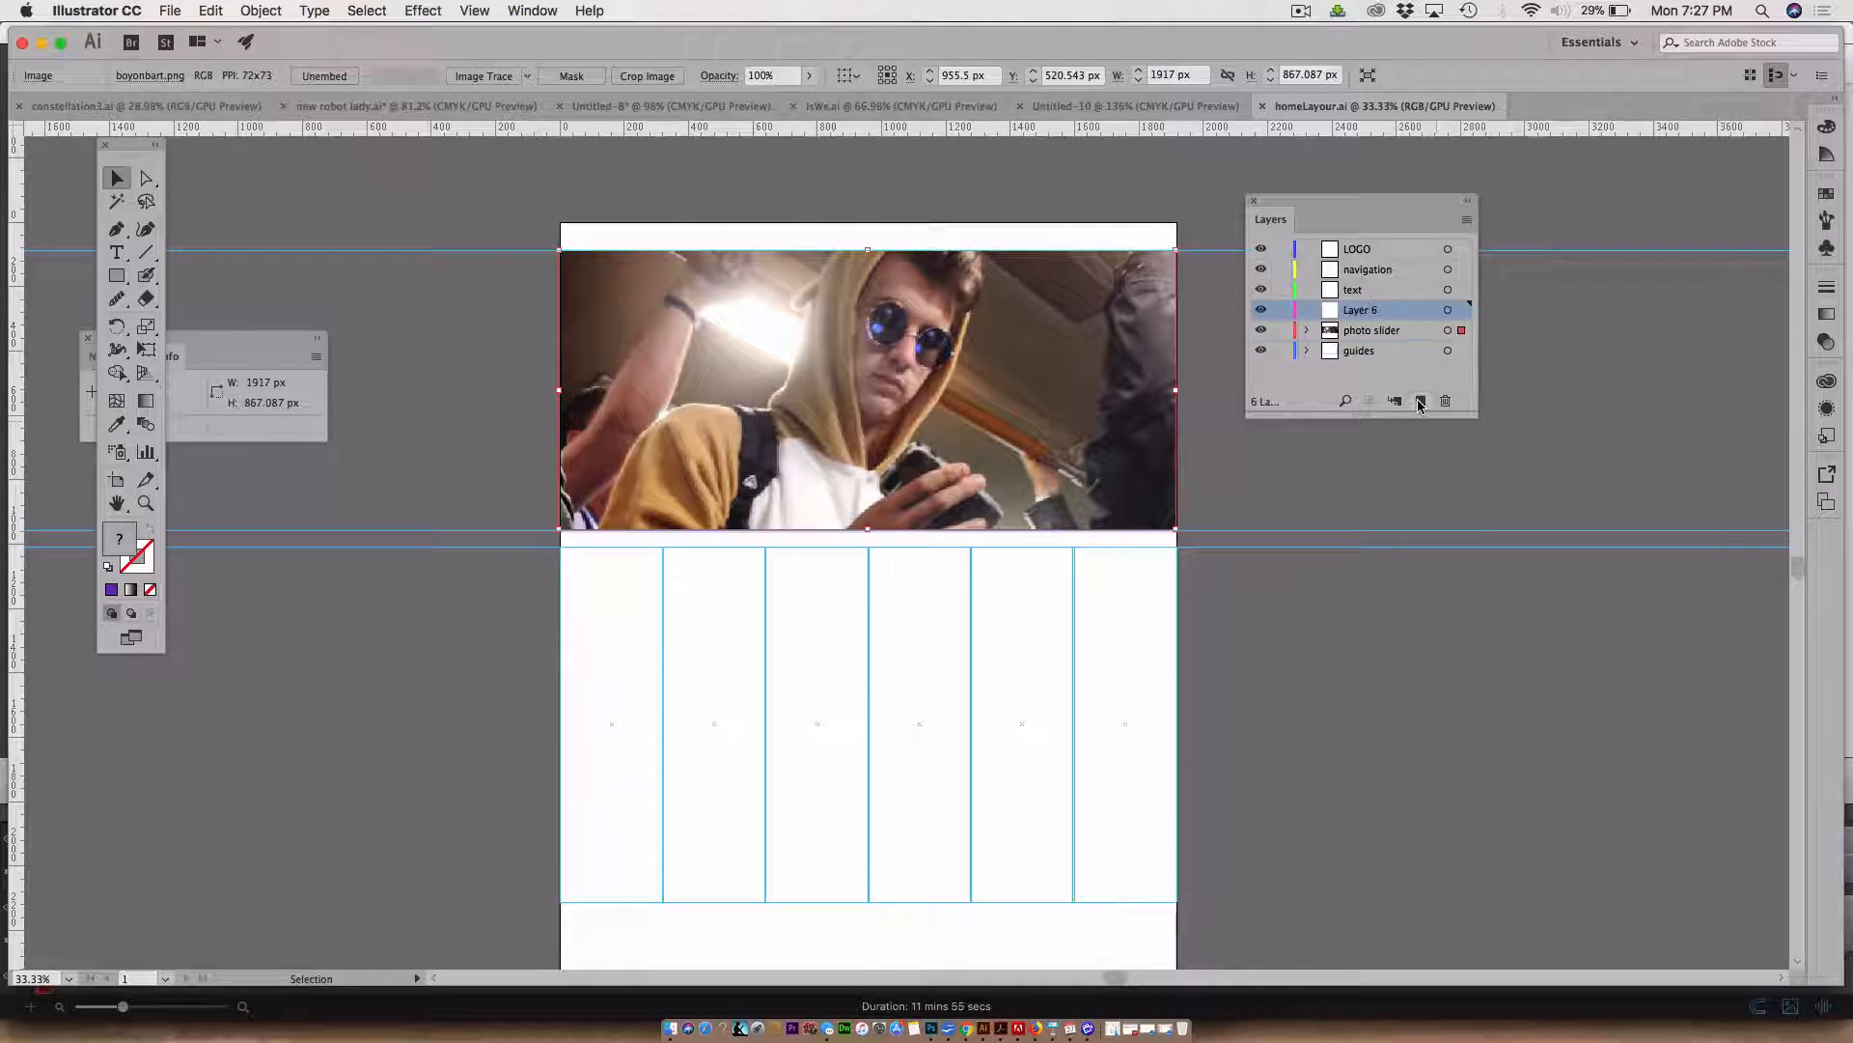
double_click(1358, 310)
text(ima)
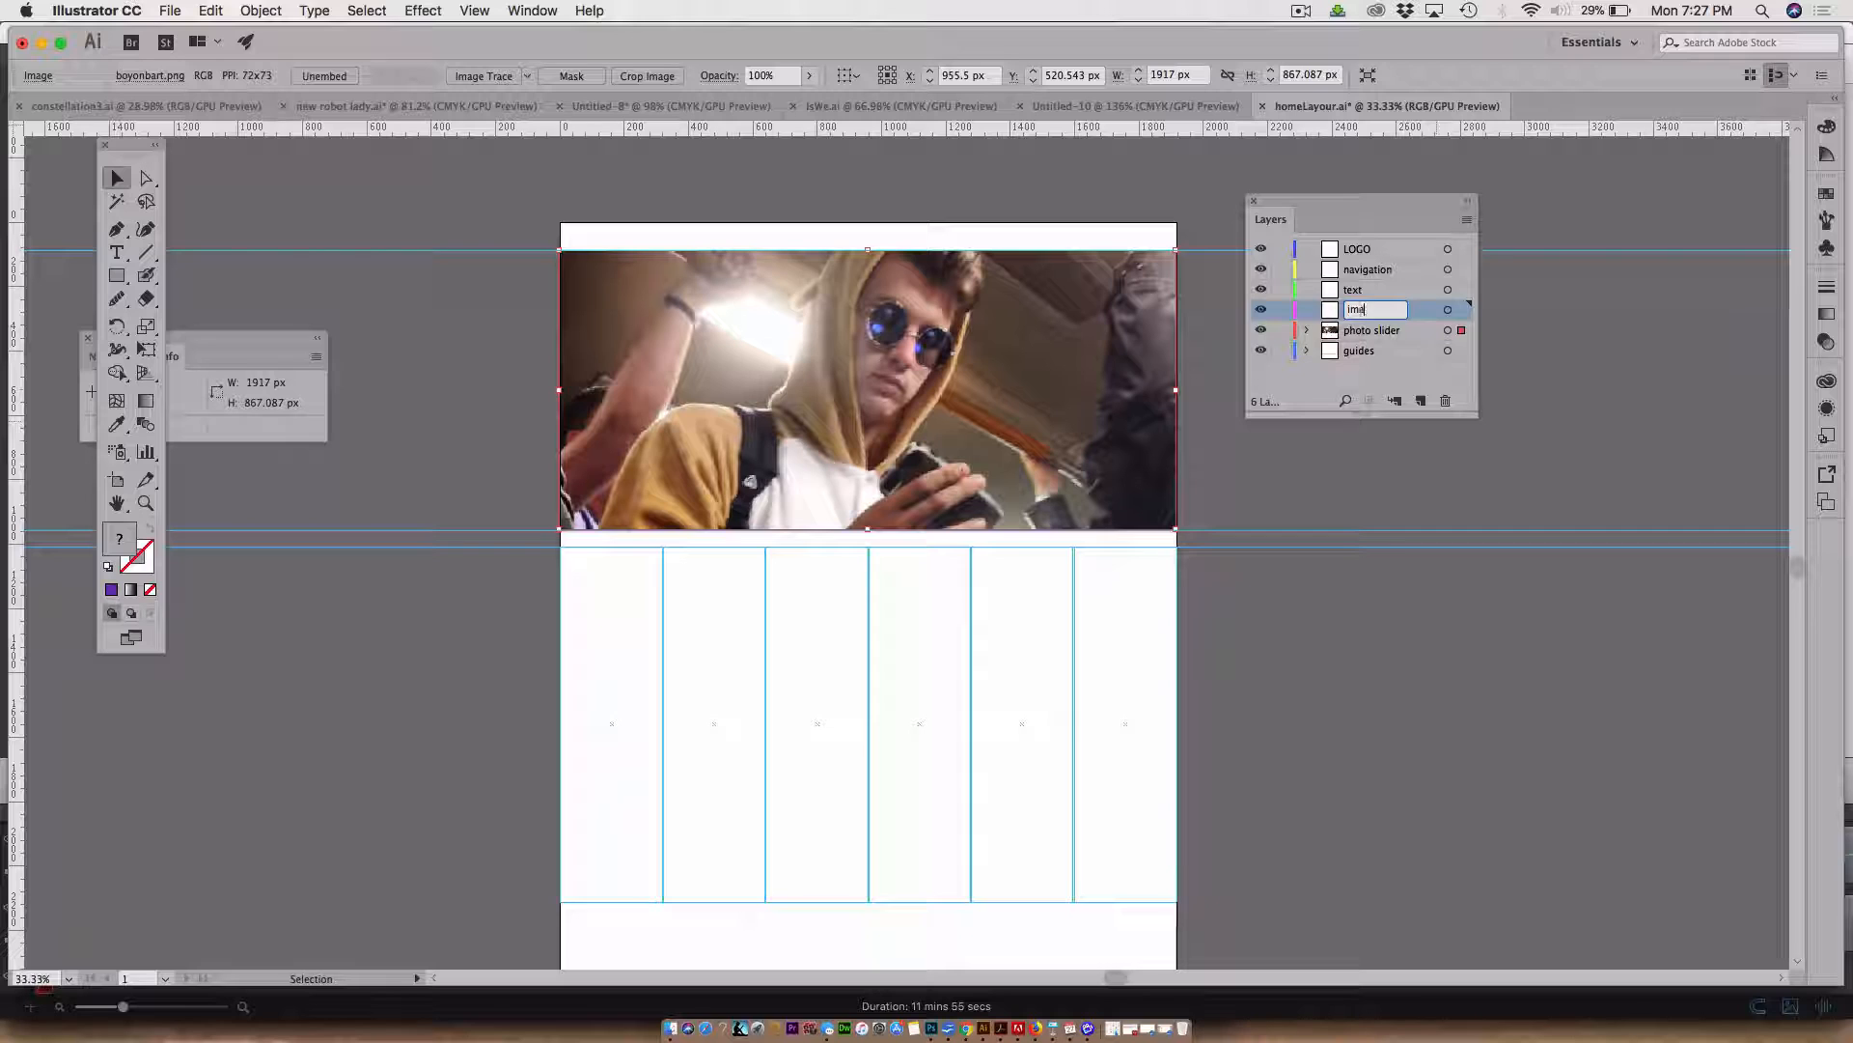
text(ge boxes)
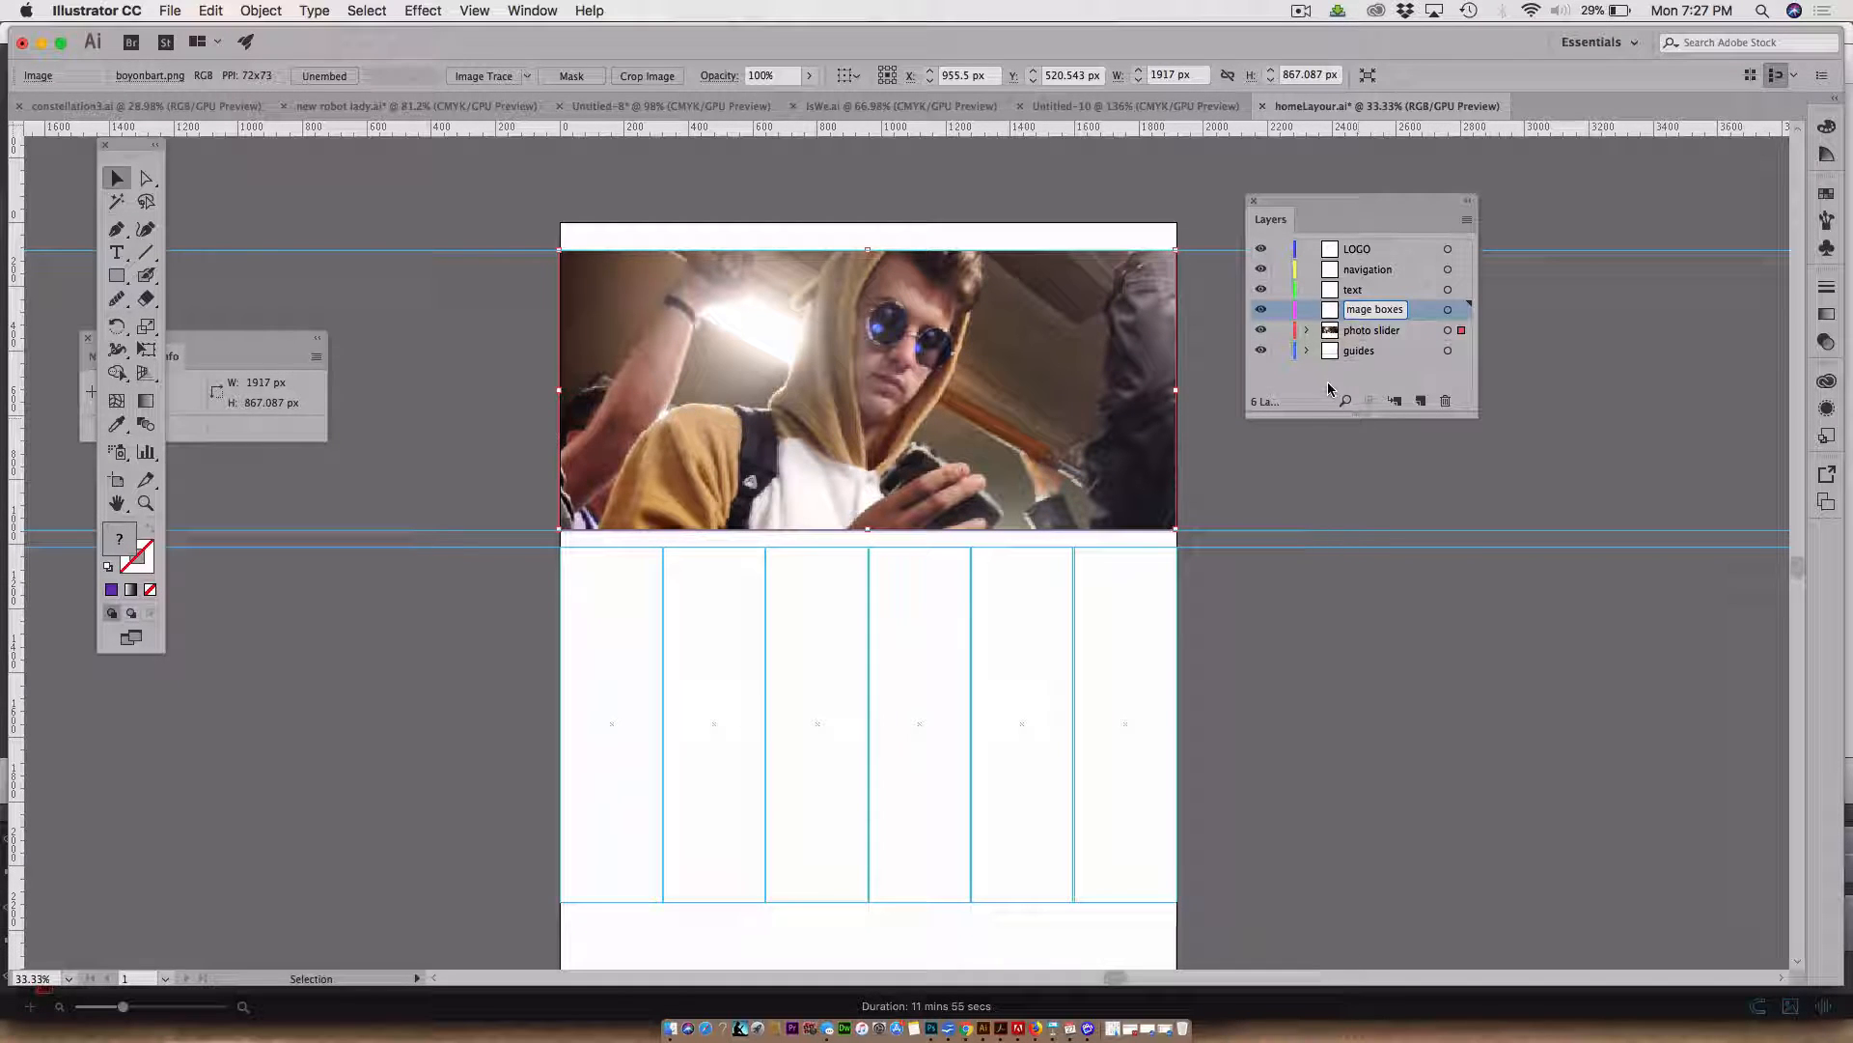
key(Return)
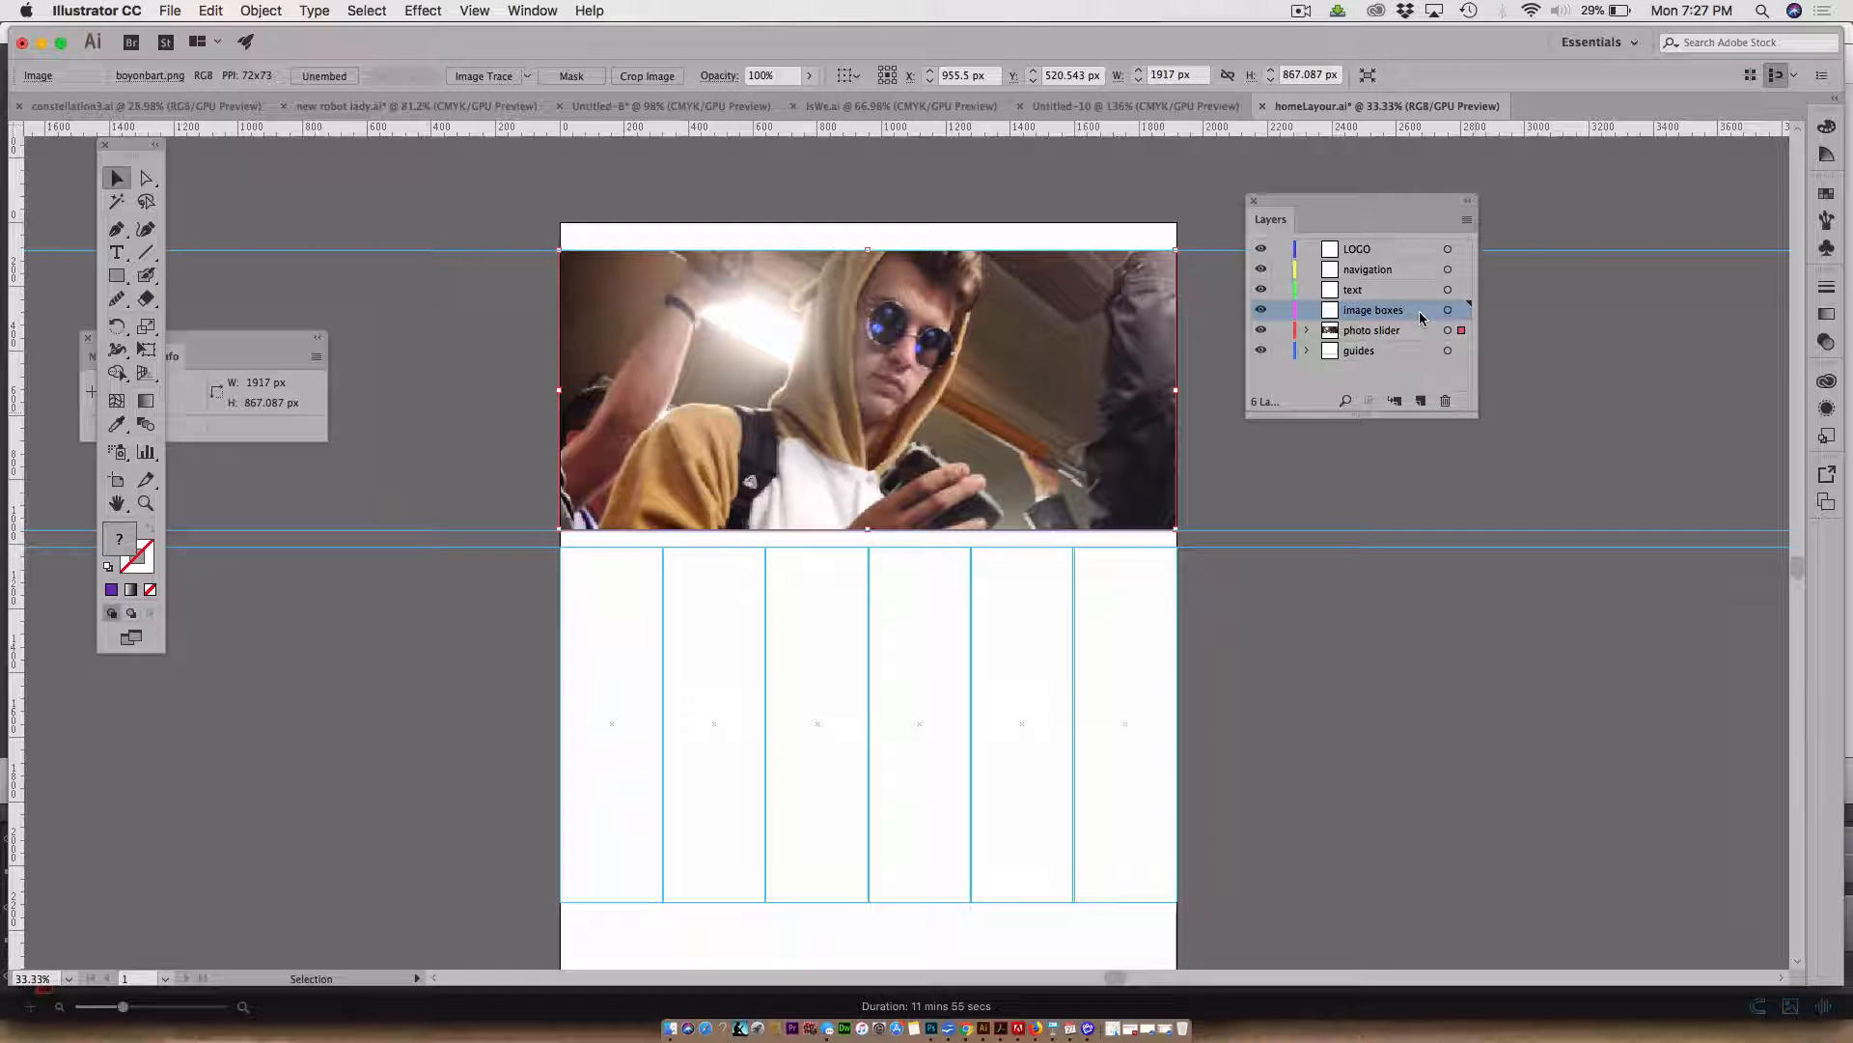
Target the image boxes layer, choose the Rectangle tool and set the fill colour to K 50%
click(1448, 310)
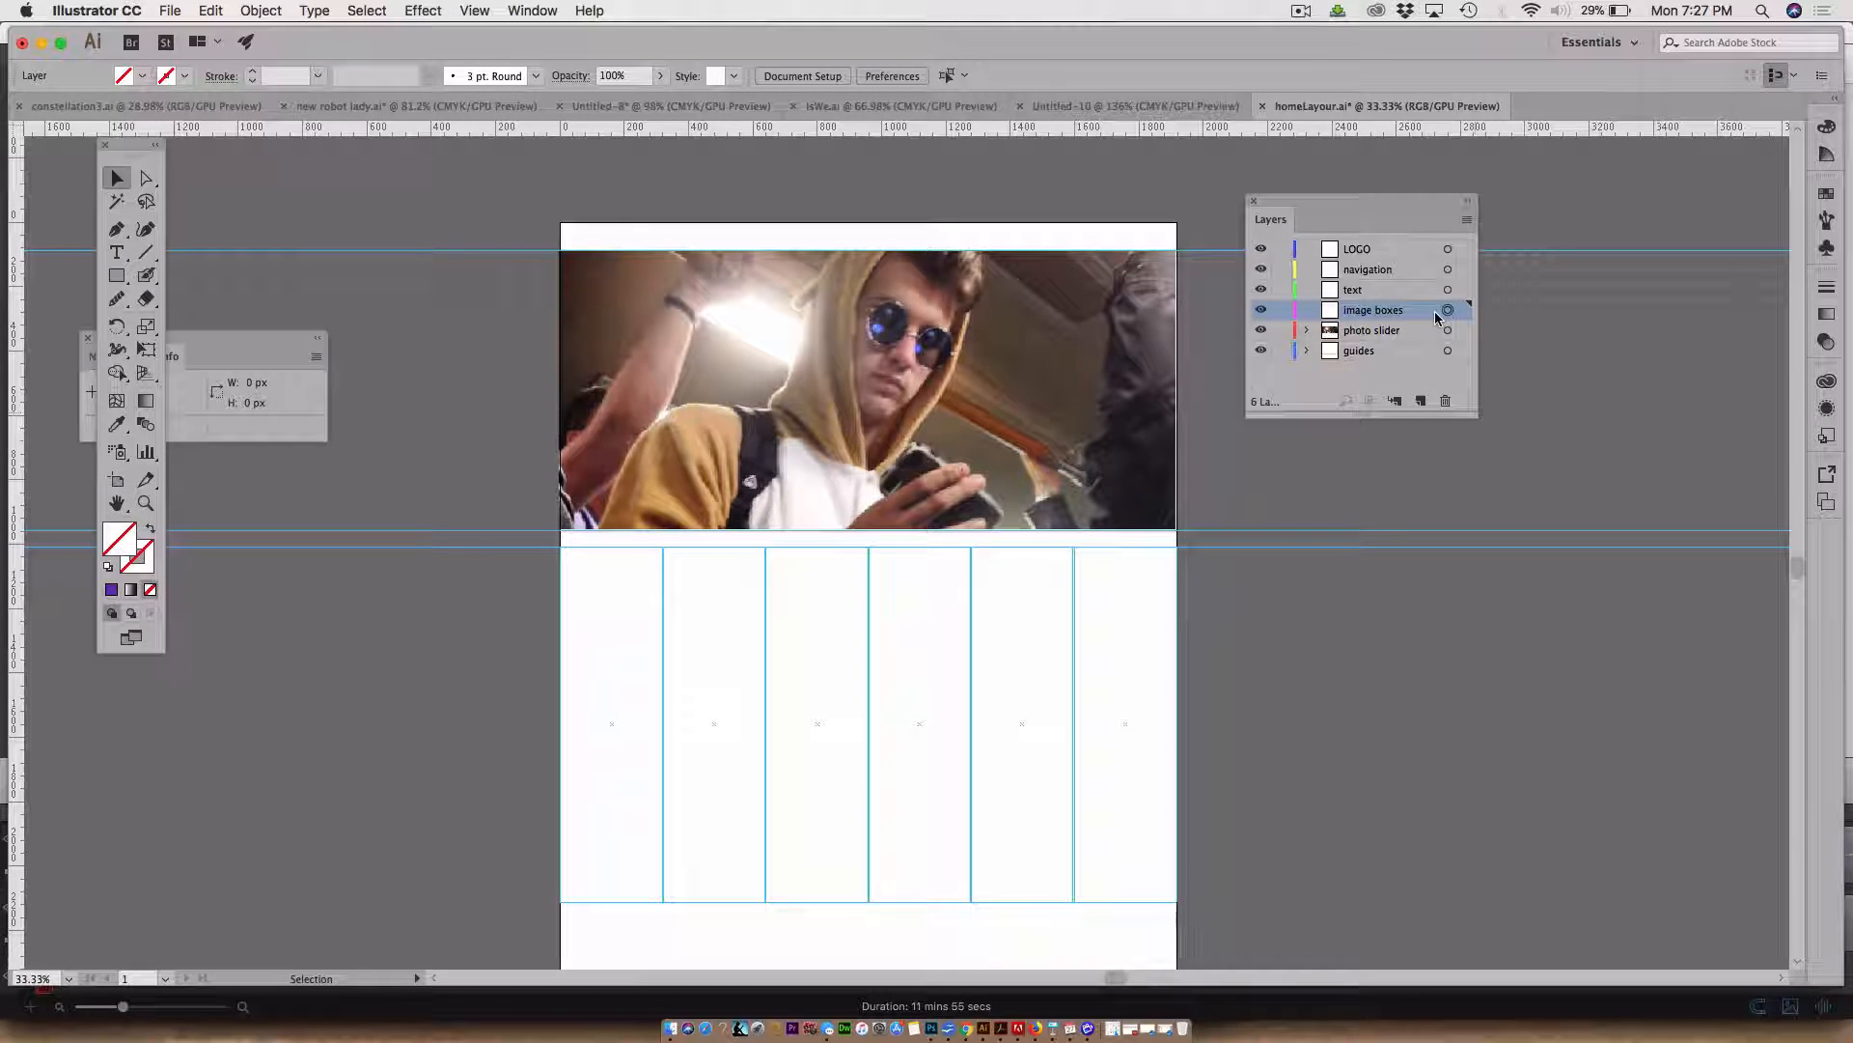
scroll(1195, 259, left, 3)
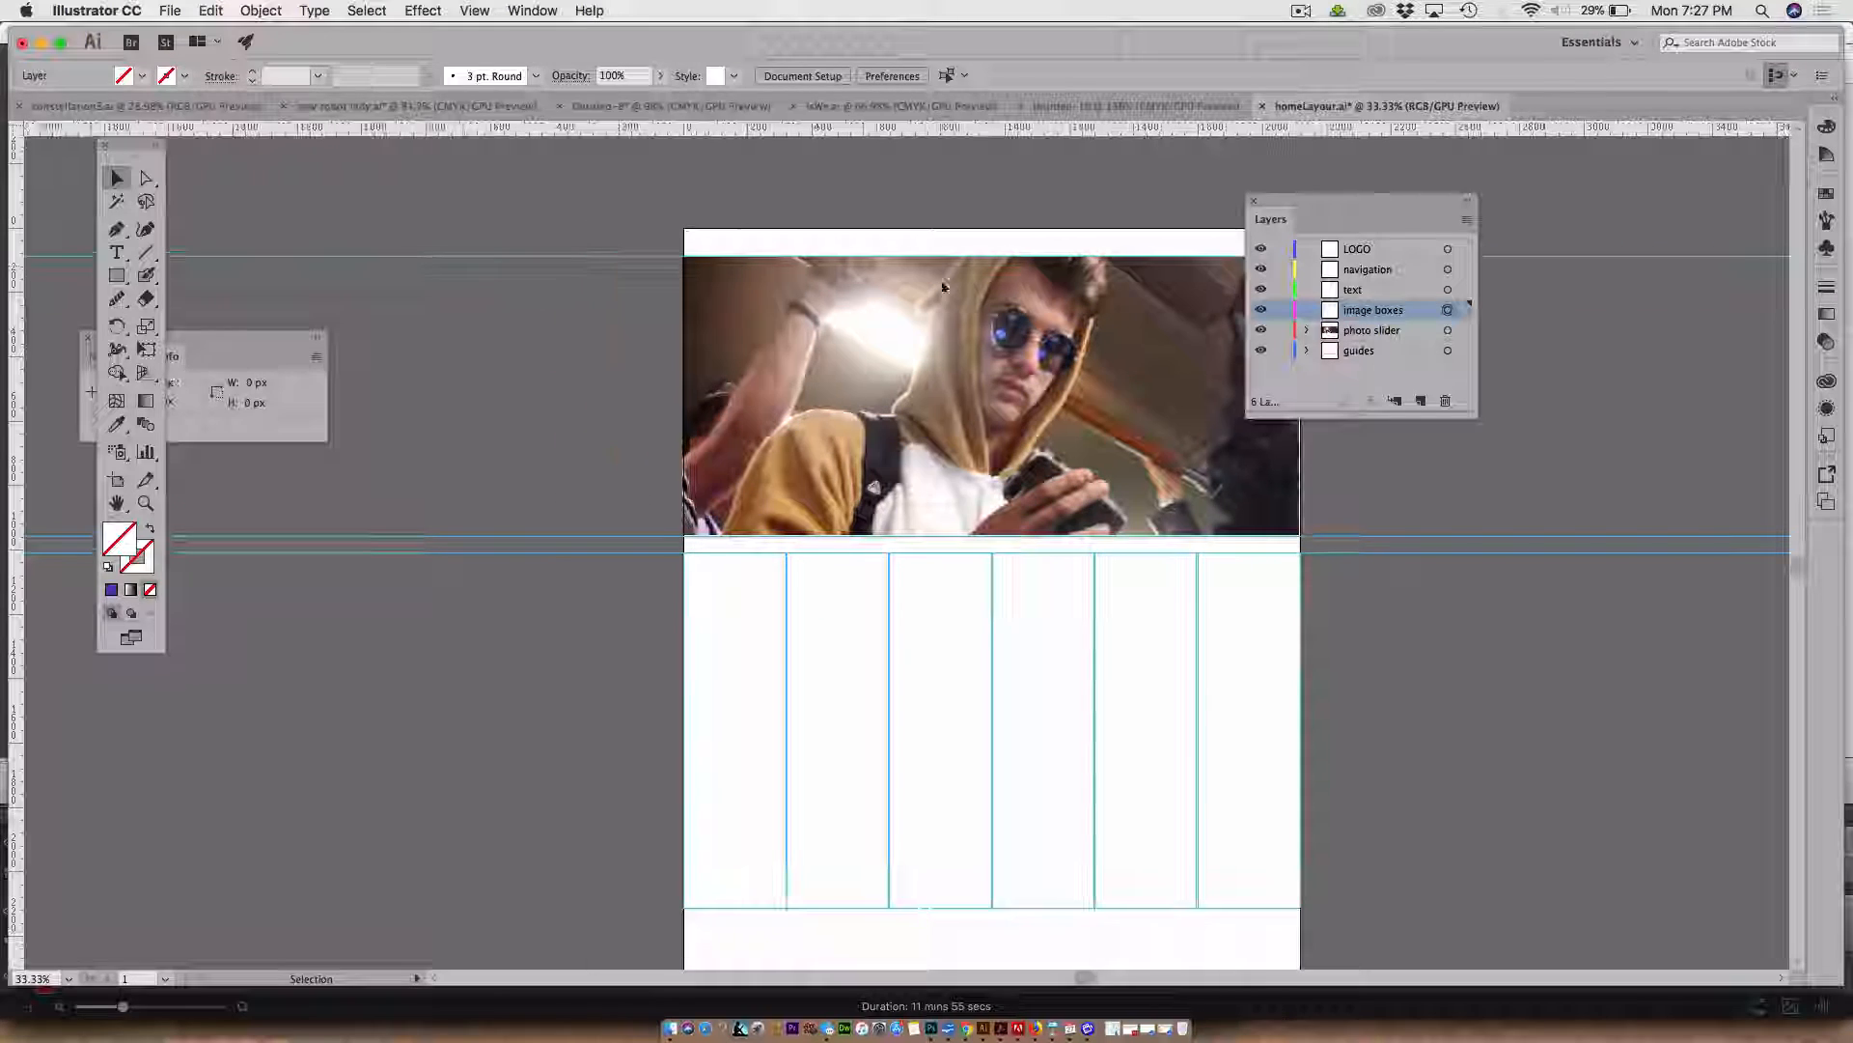
click(116, 276)
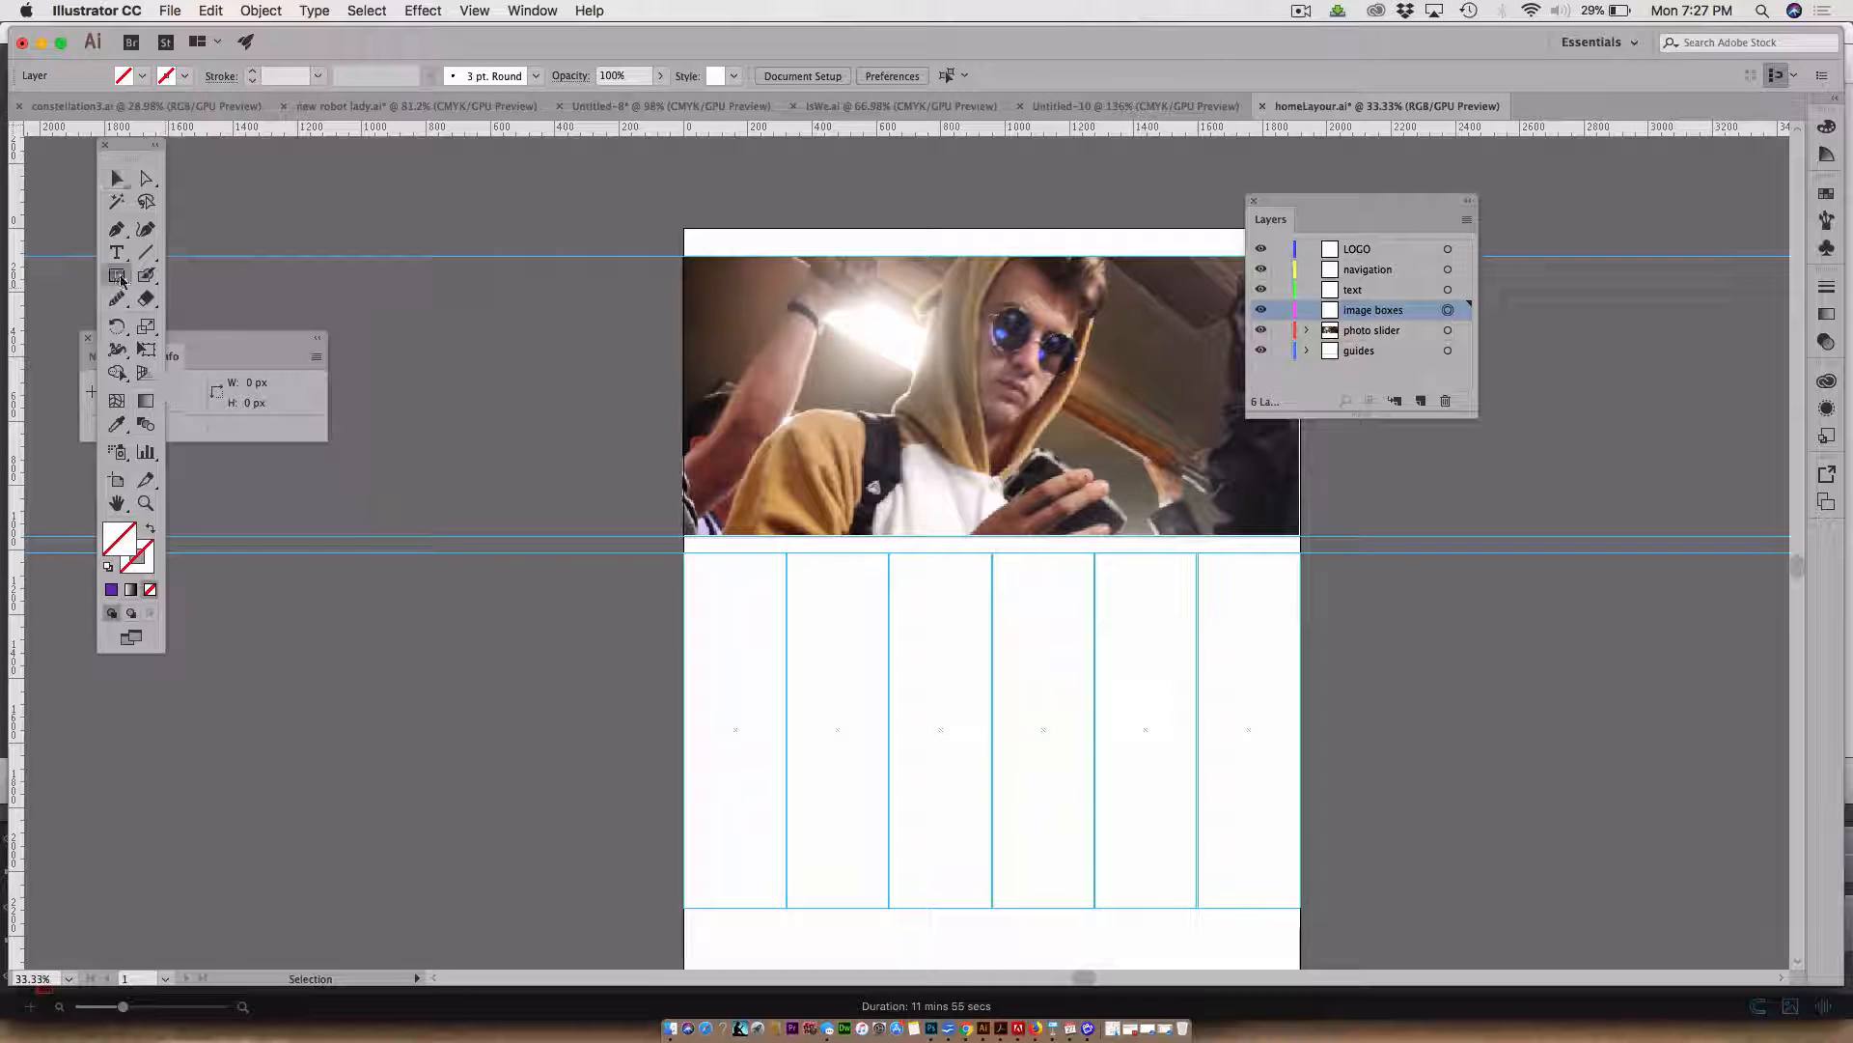
double_click(120, 543)
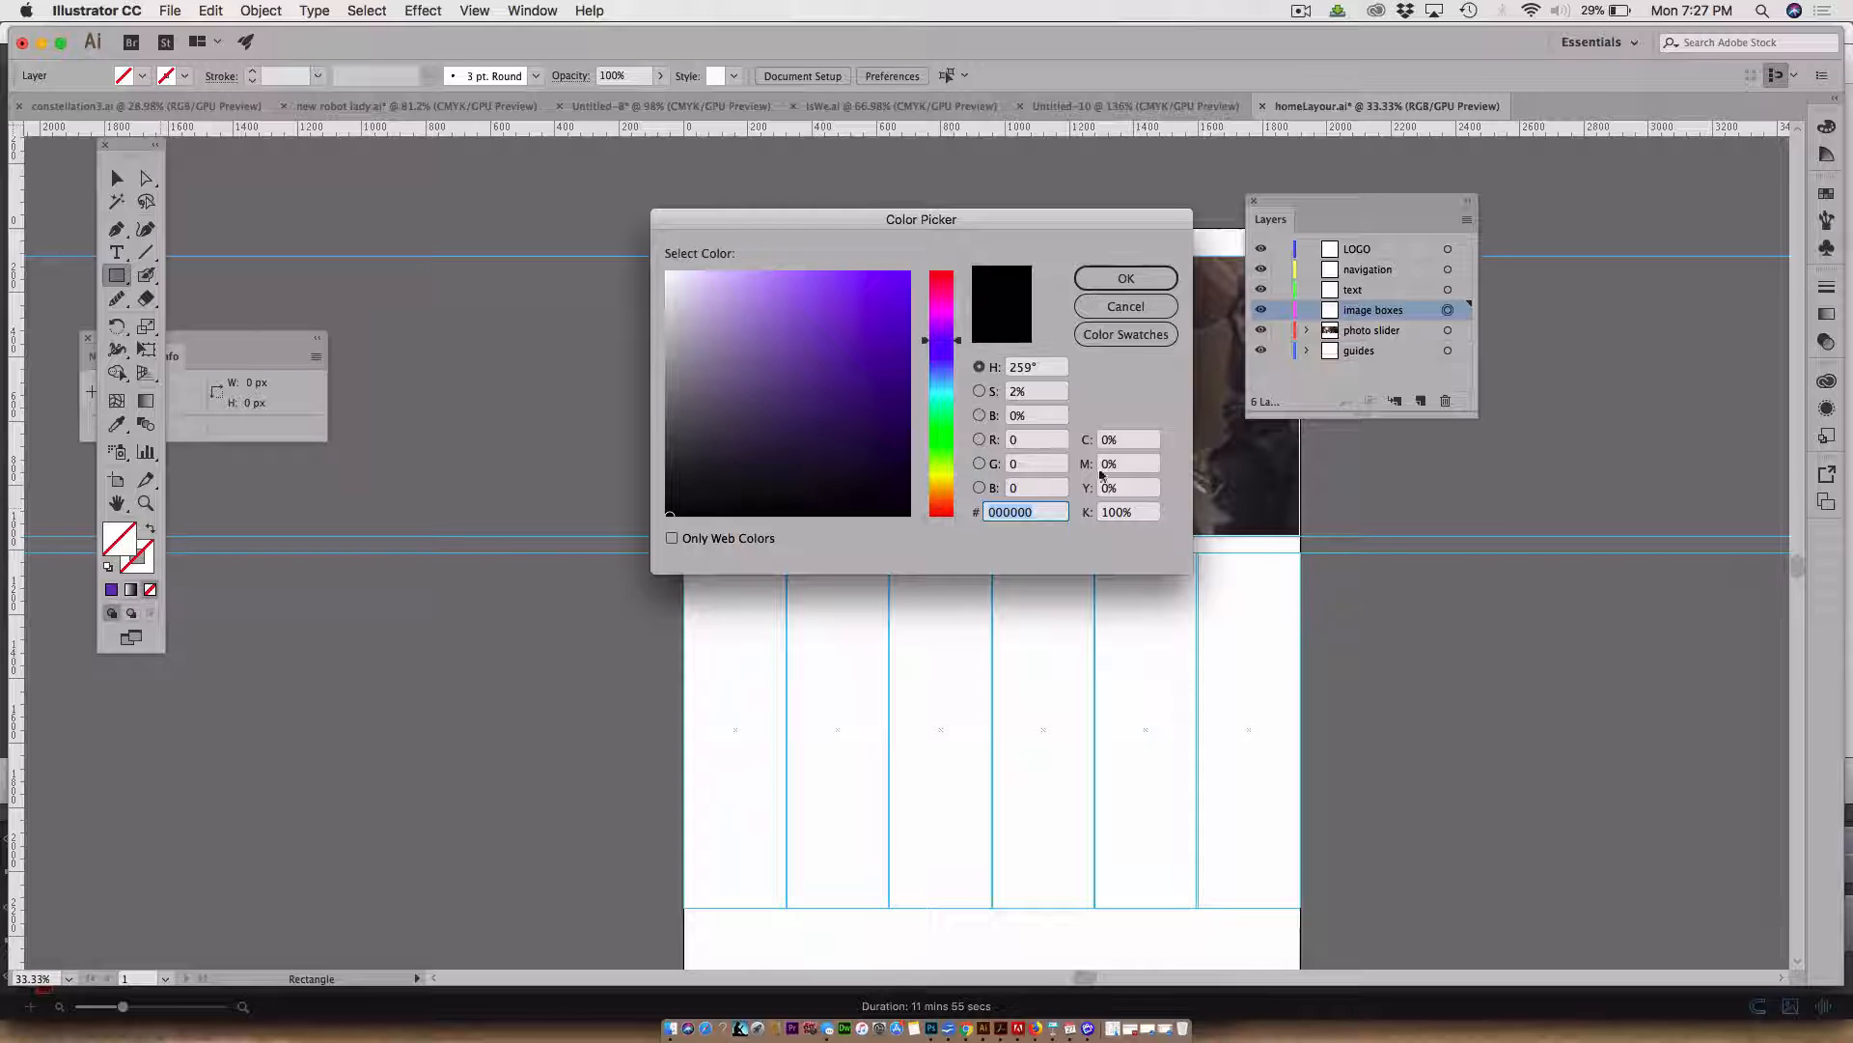
double_click(1115, 511)
text(5)
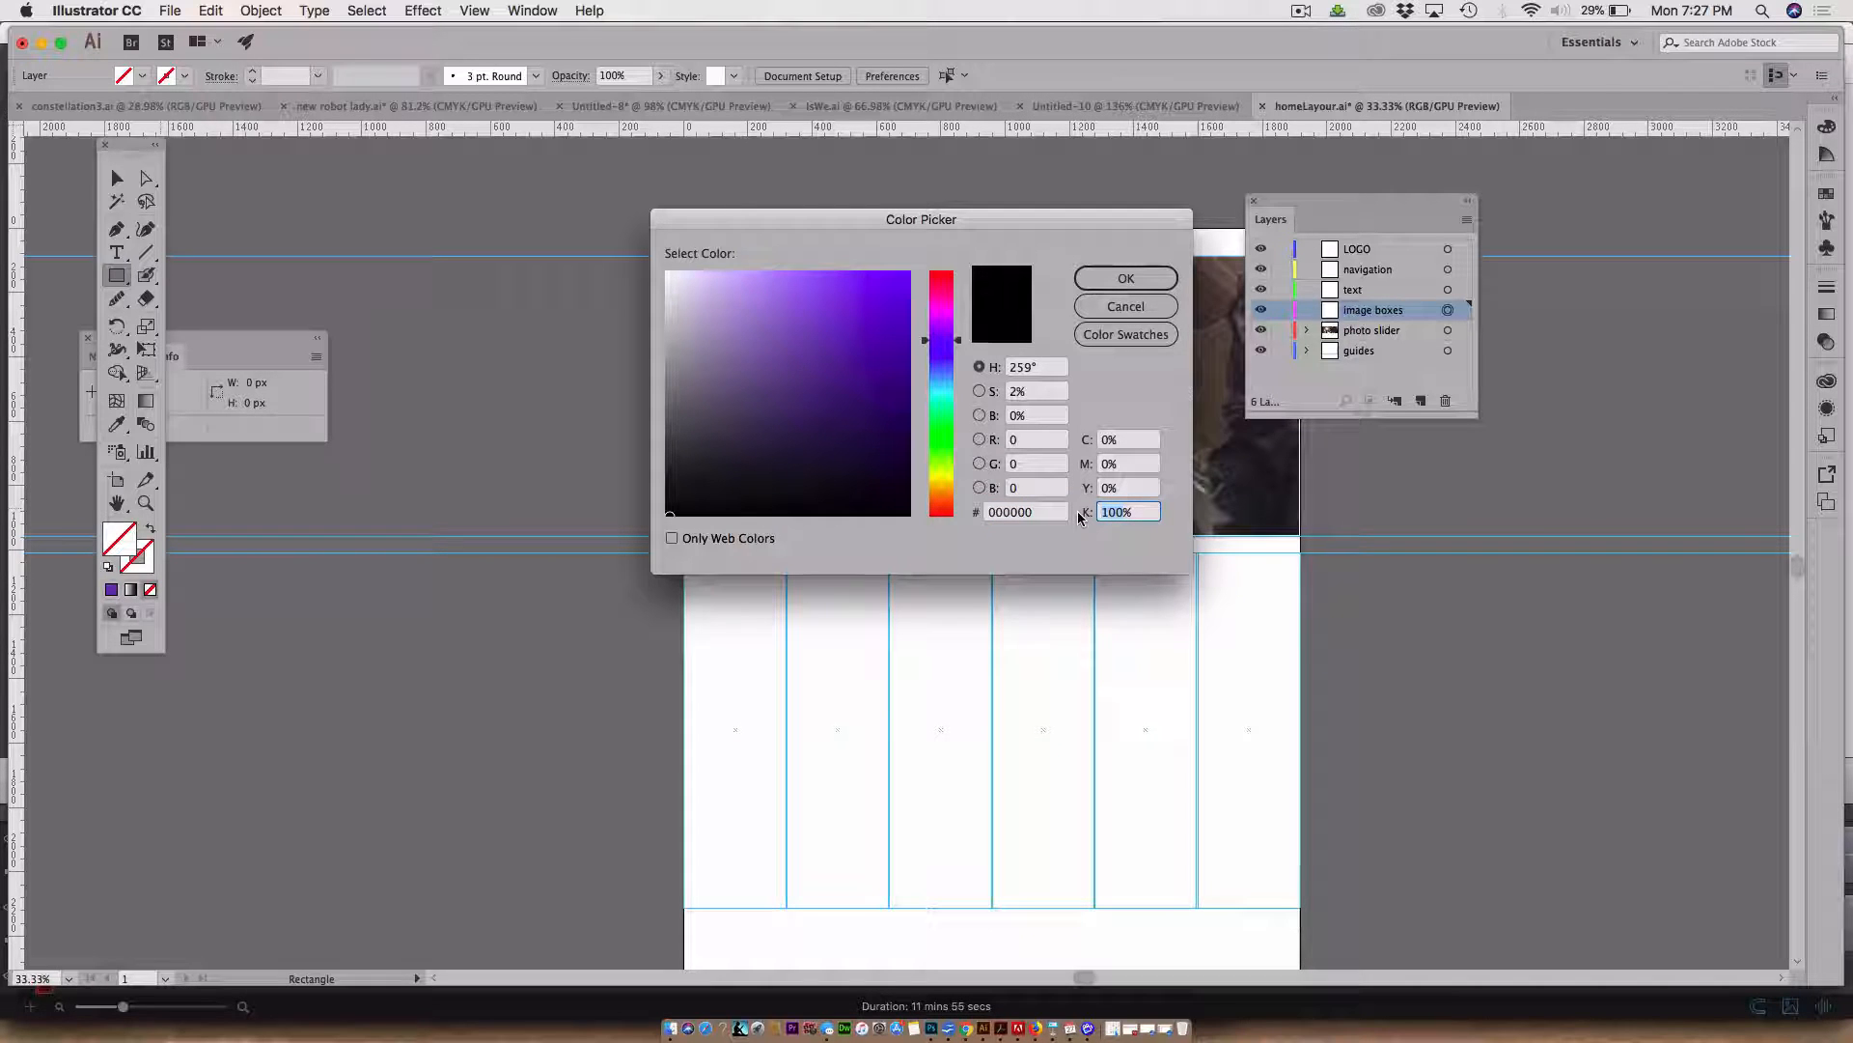
text(0)
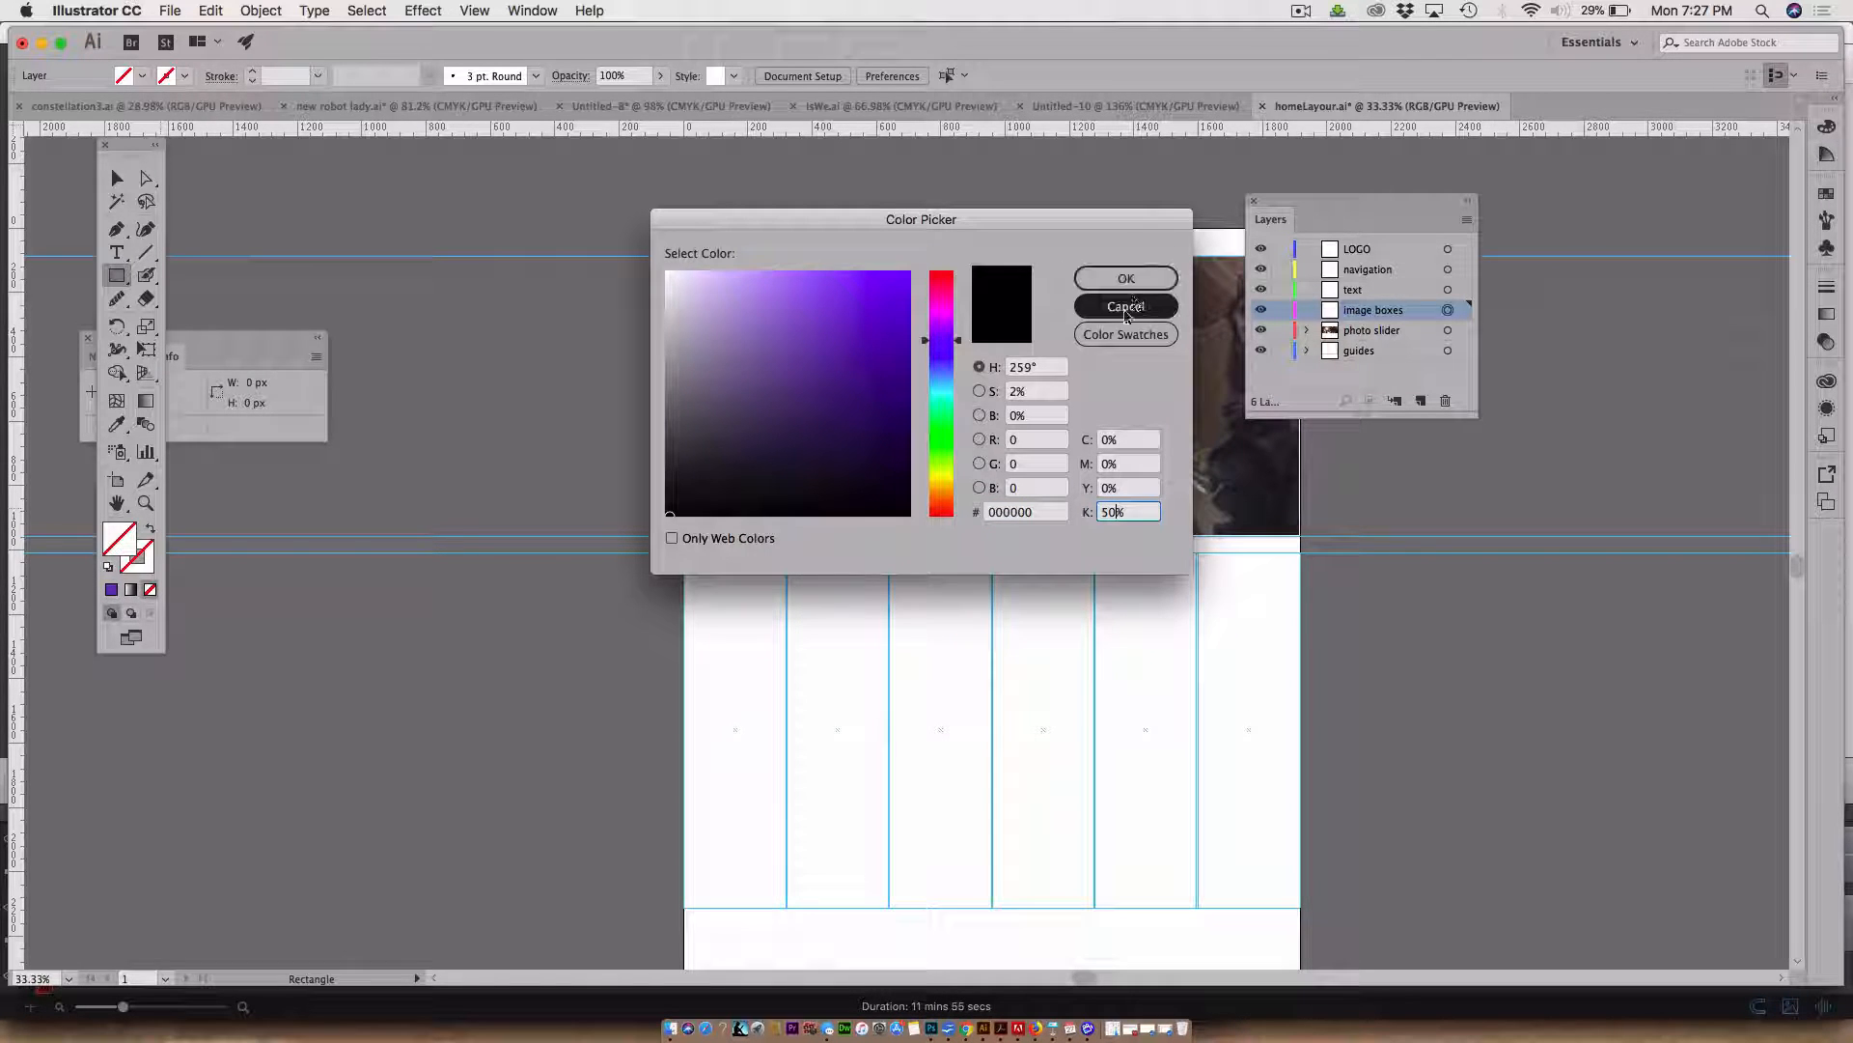
click(1123, 279)
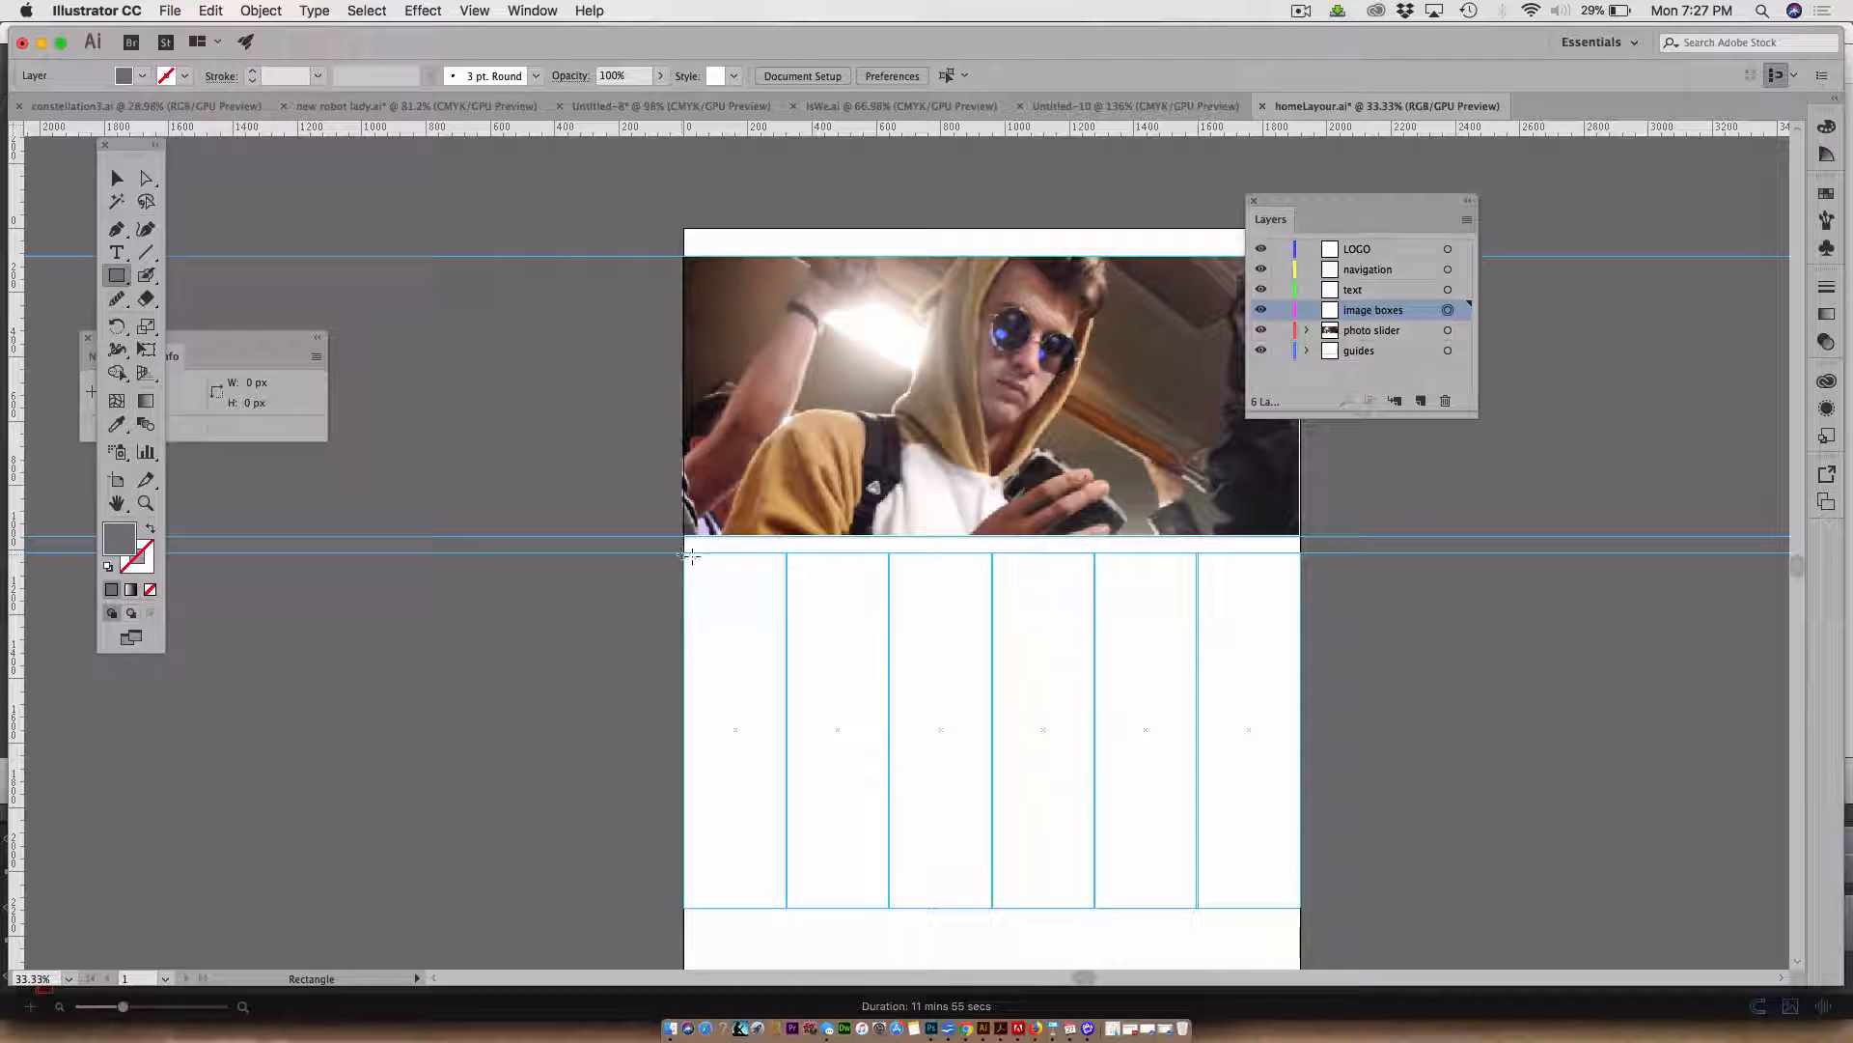
Draw a grey rectangle about 645 × 444 px over the first two columns, then create a 50 × 50 px square
drag(689, 555, 889, 696)
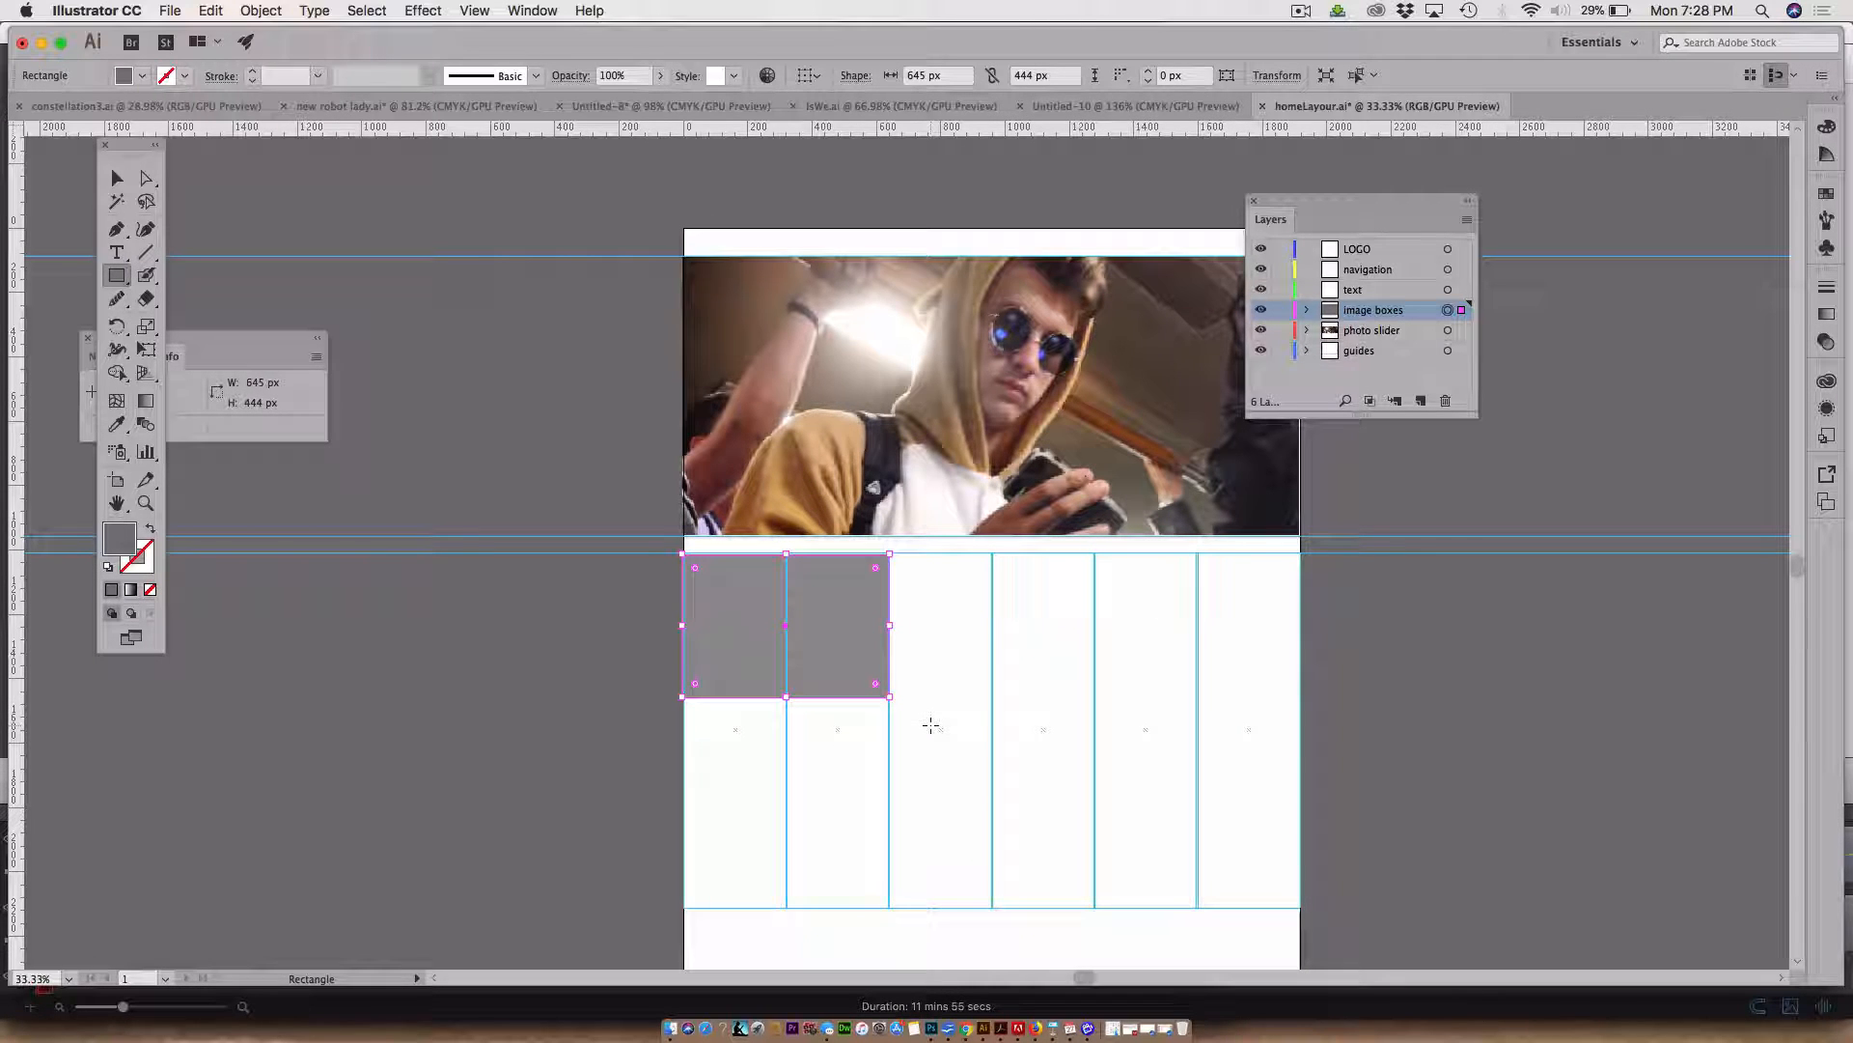
click(938, 612)
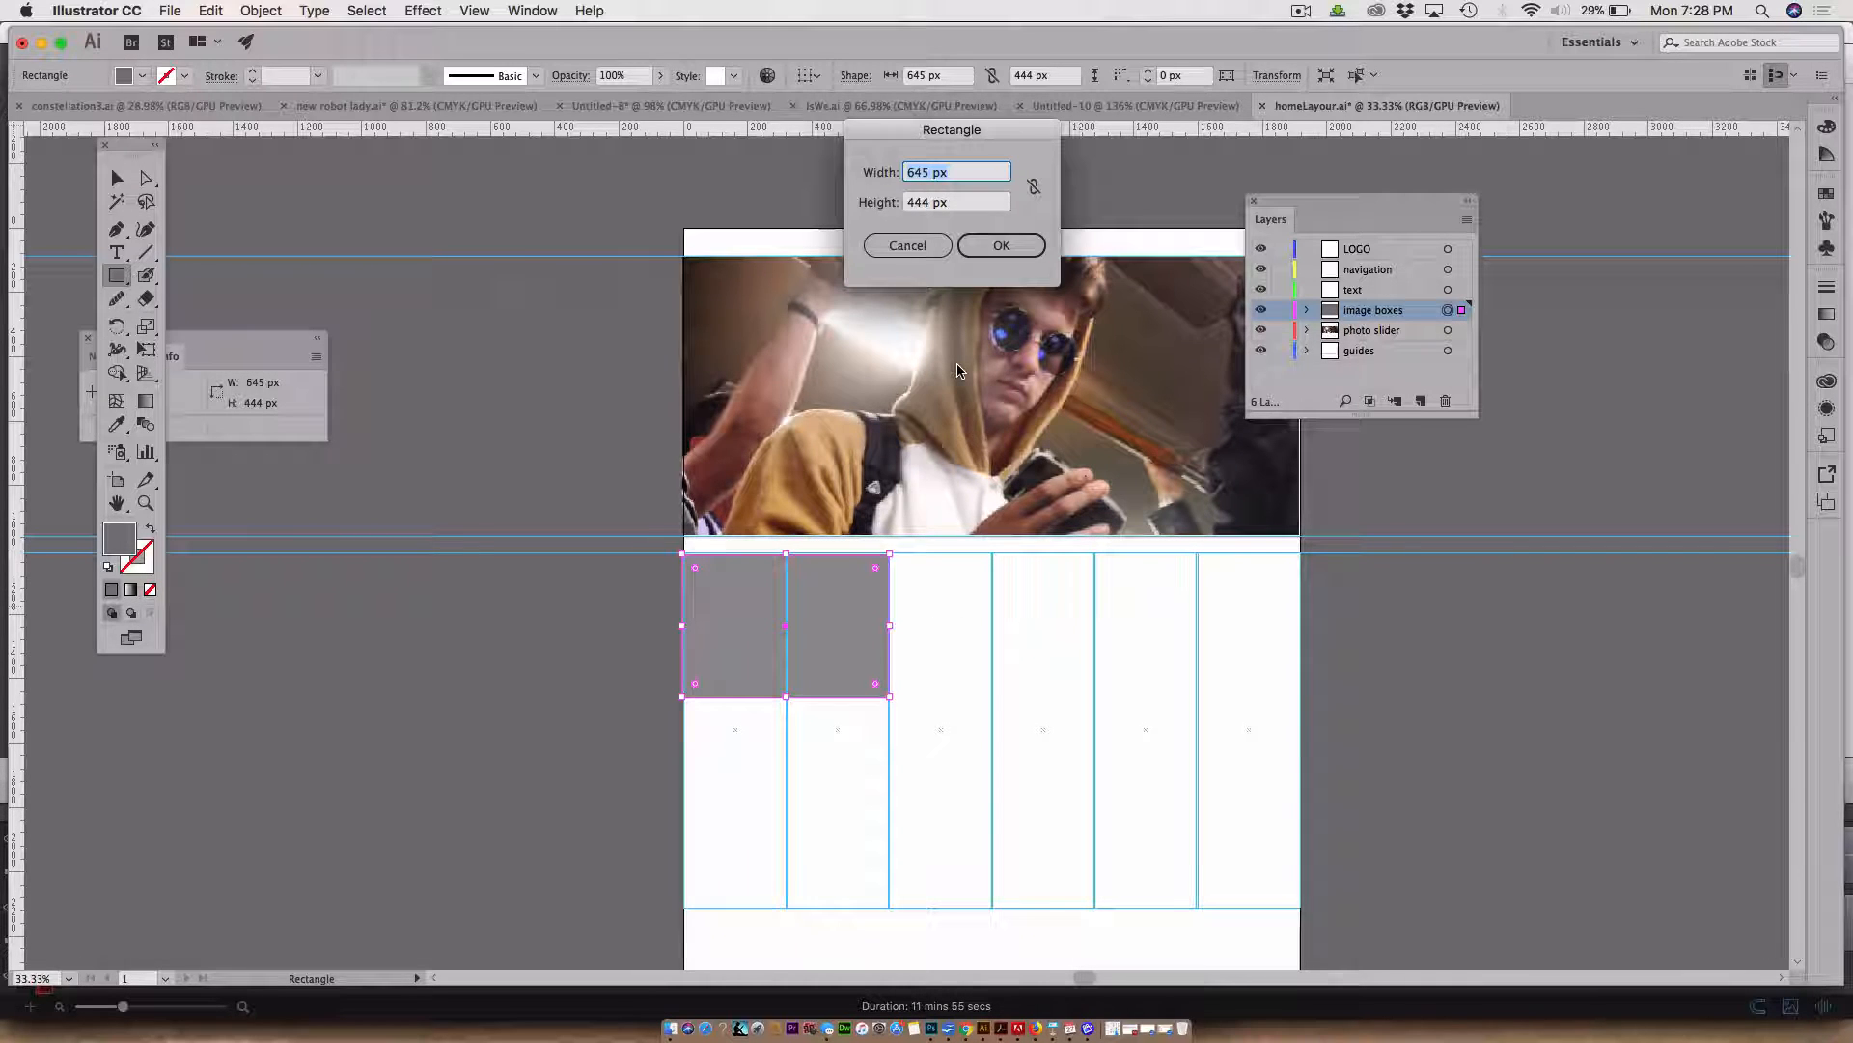
text(50)
key(Tab)
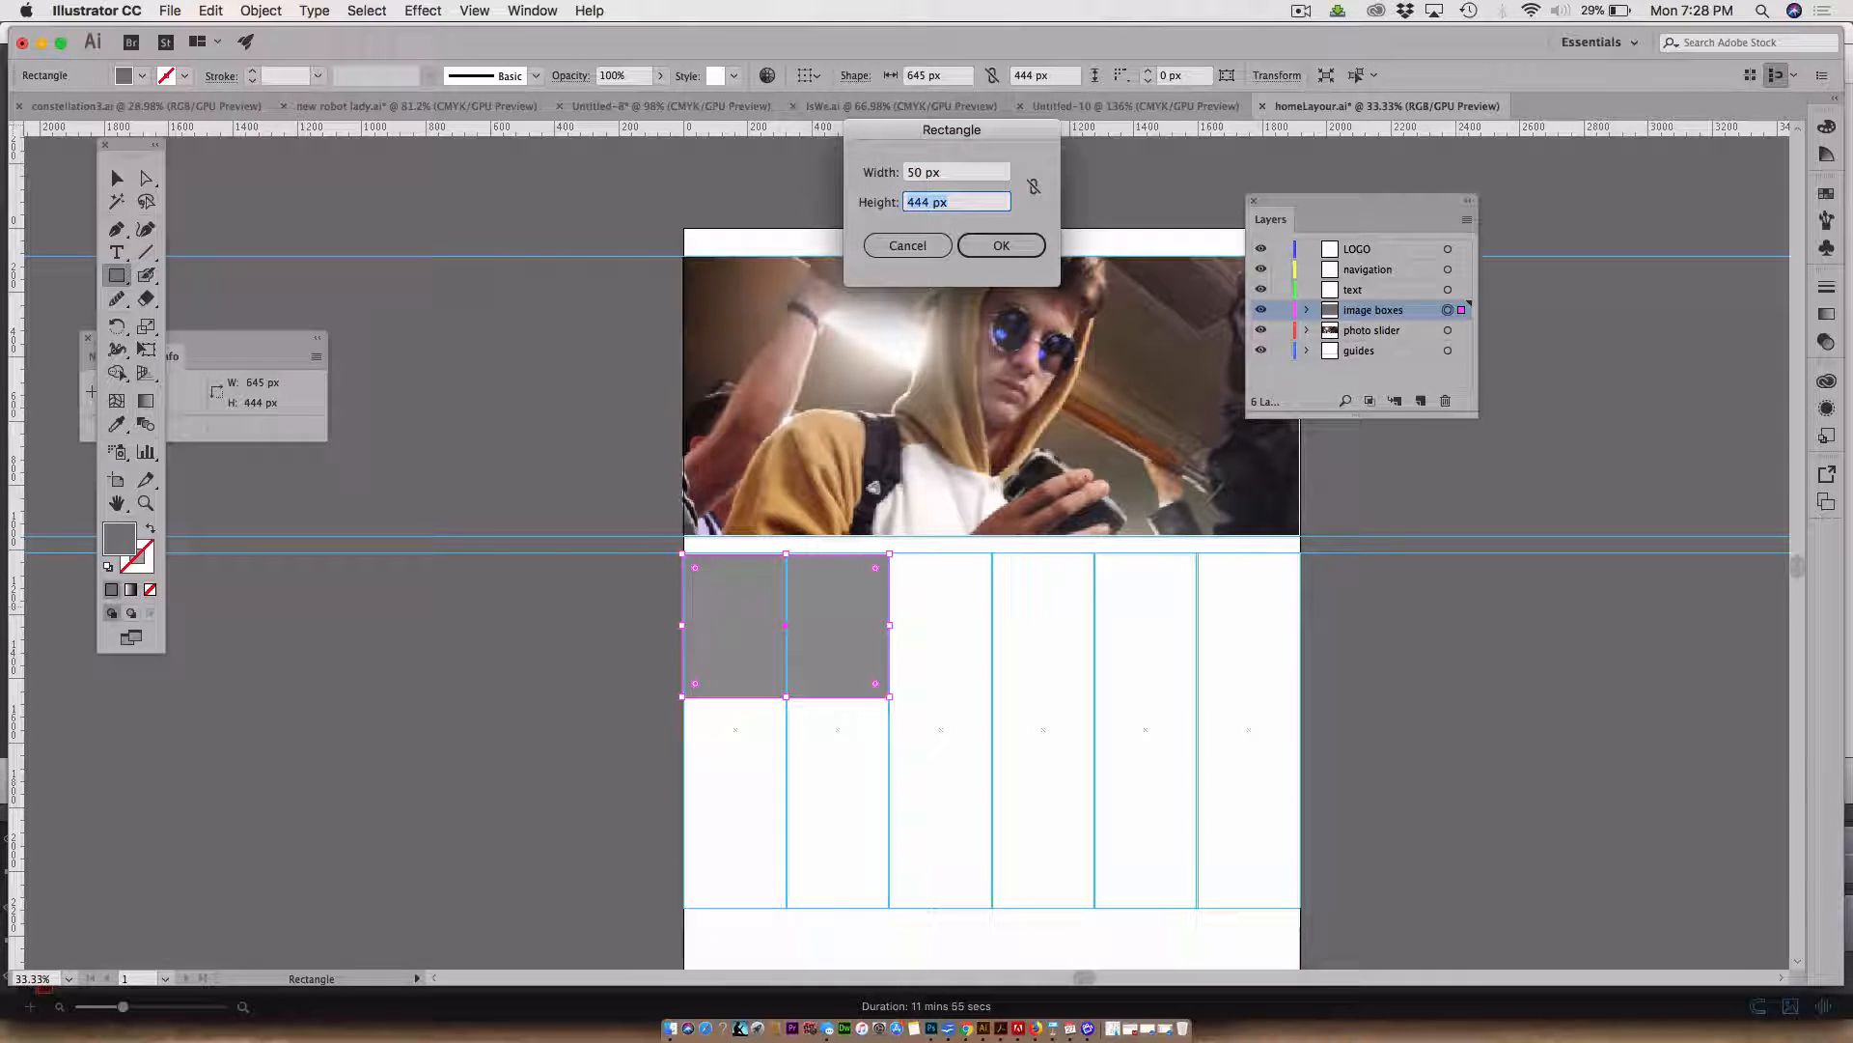
text(50)
click(990, 247)
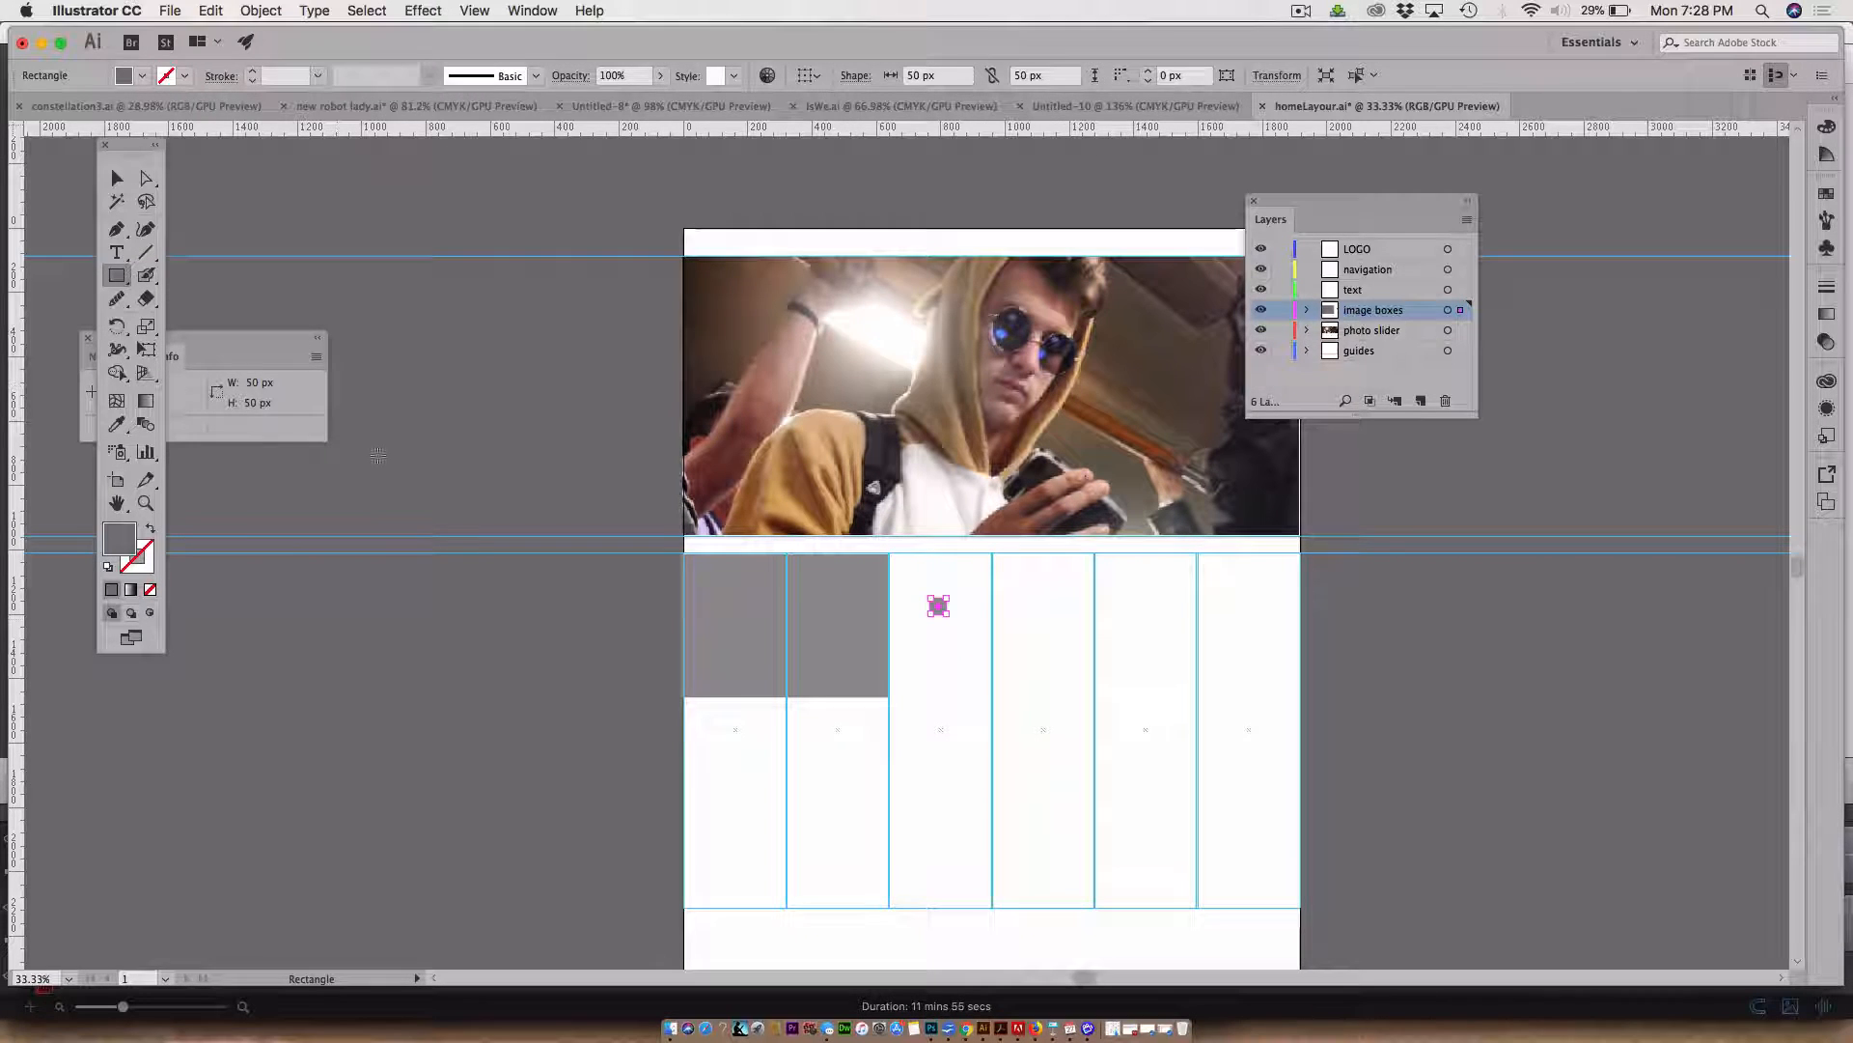
Move the 50 px square to the top-left corner of the third column
key(z)
drag(1023, 753, 585, 450)
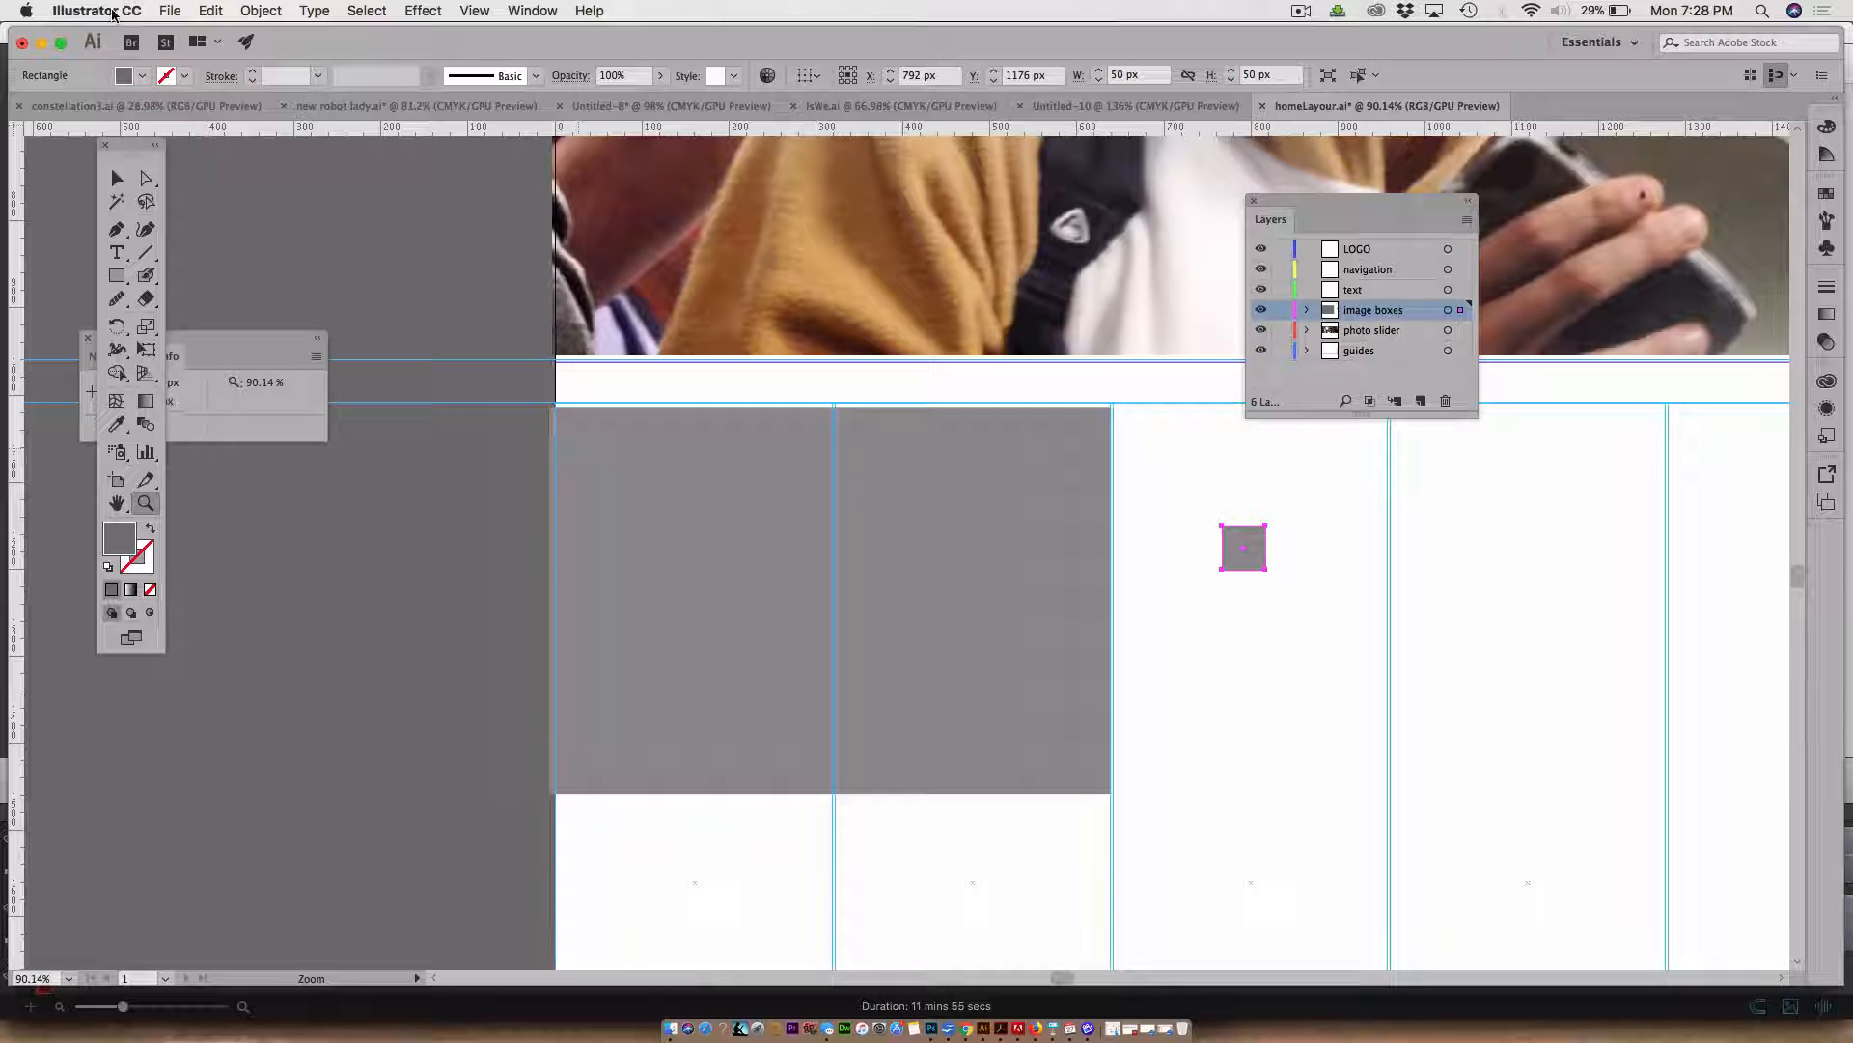
click(117, 178)
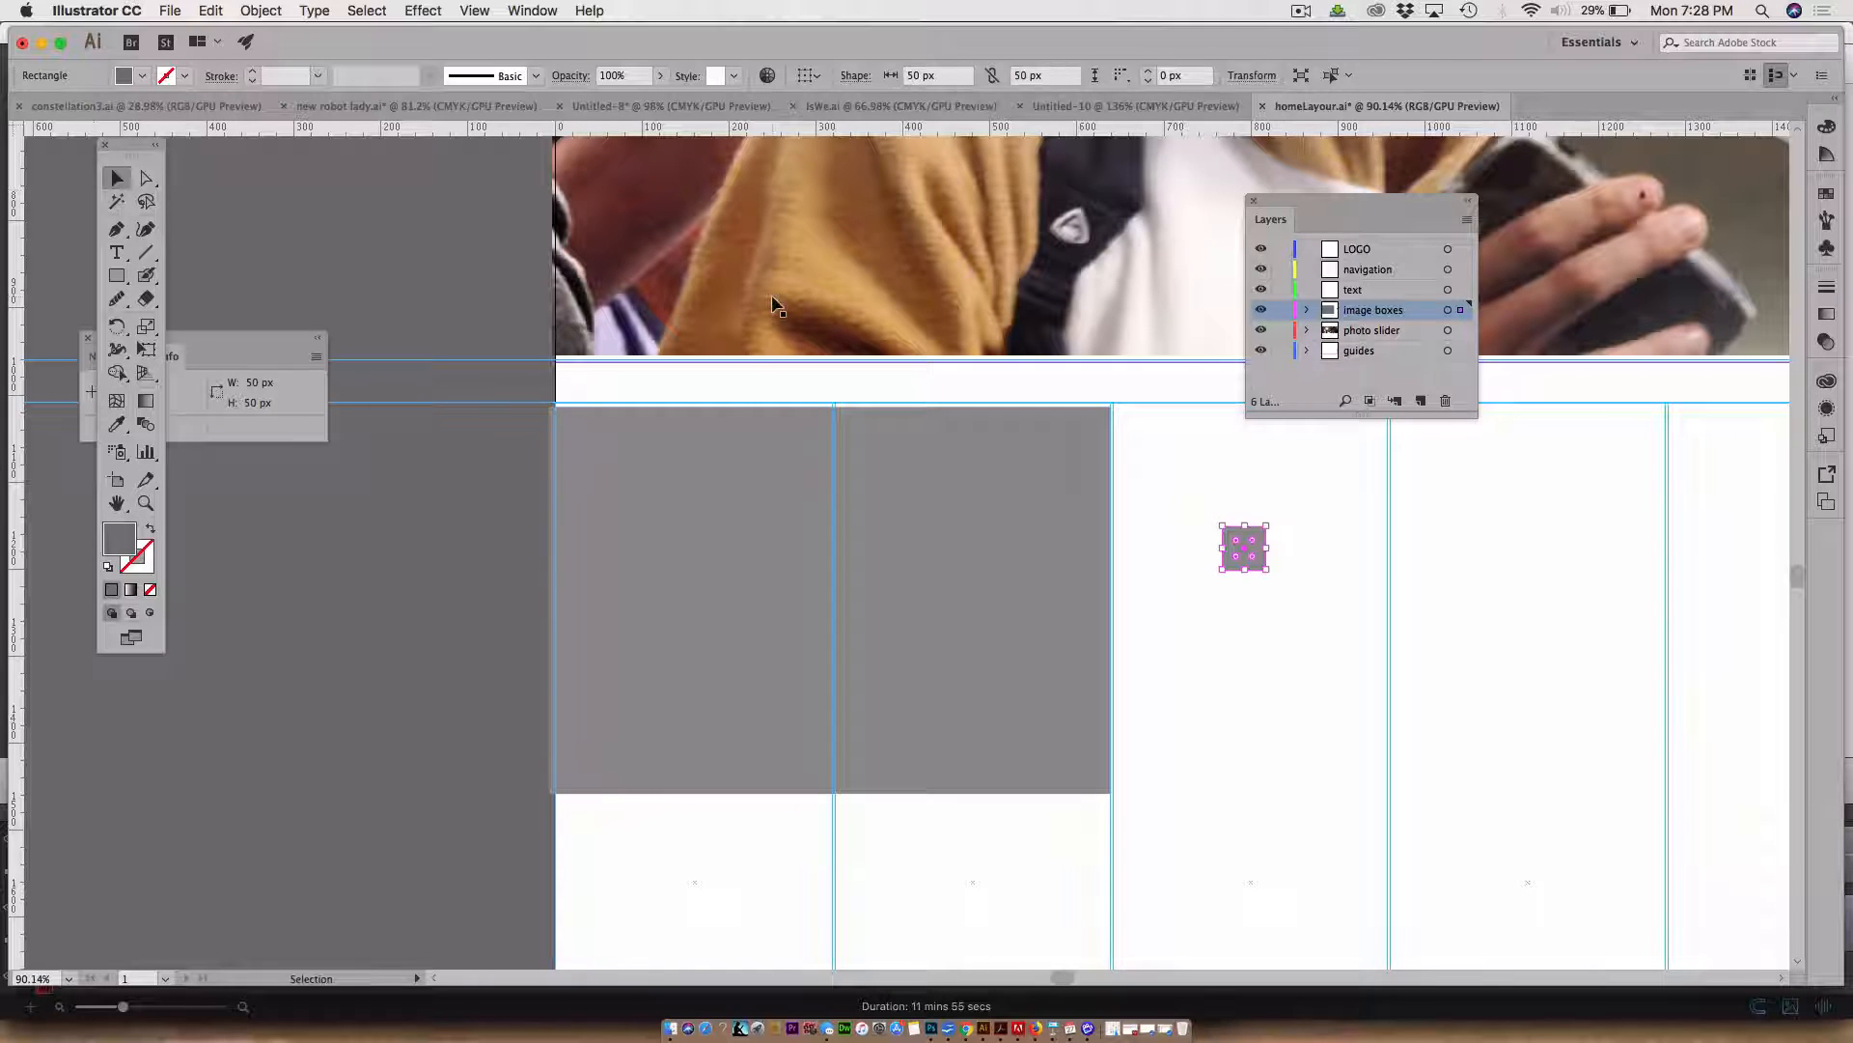
drag(1255, 536, 1151, 478)
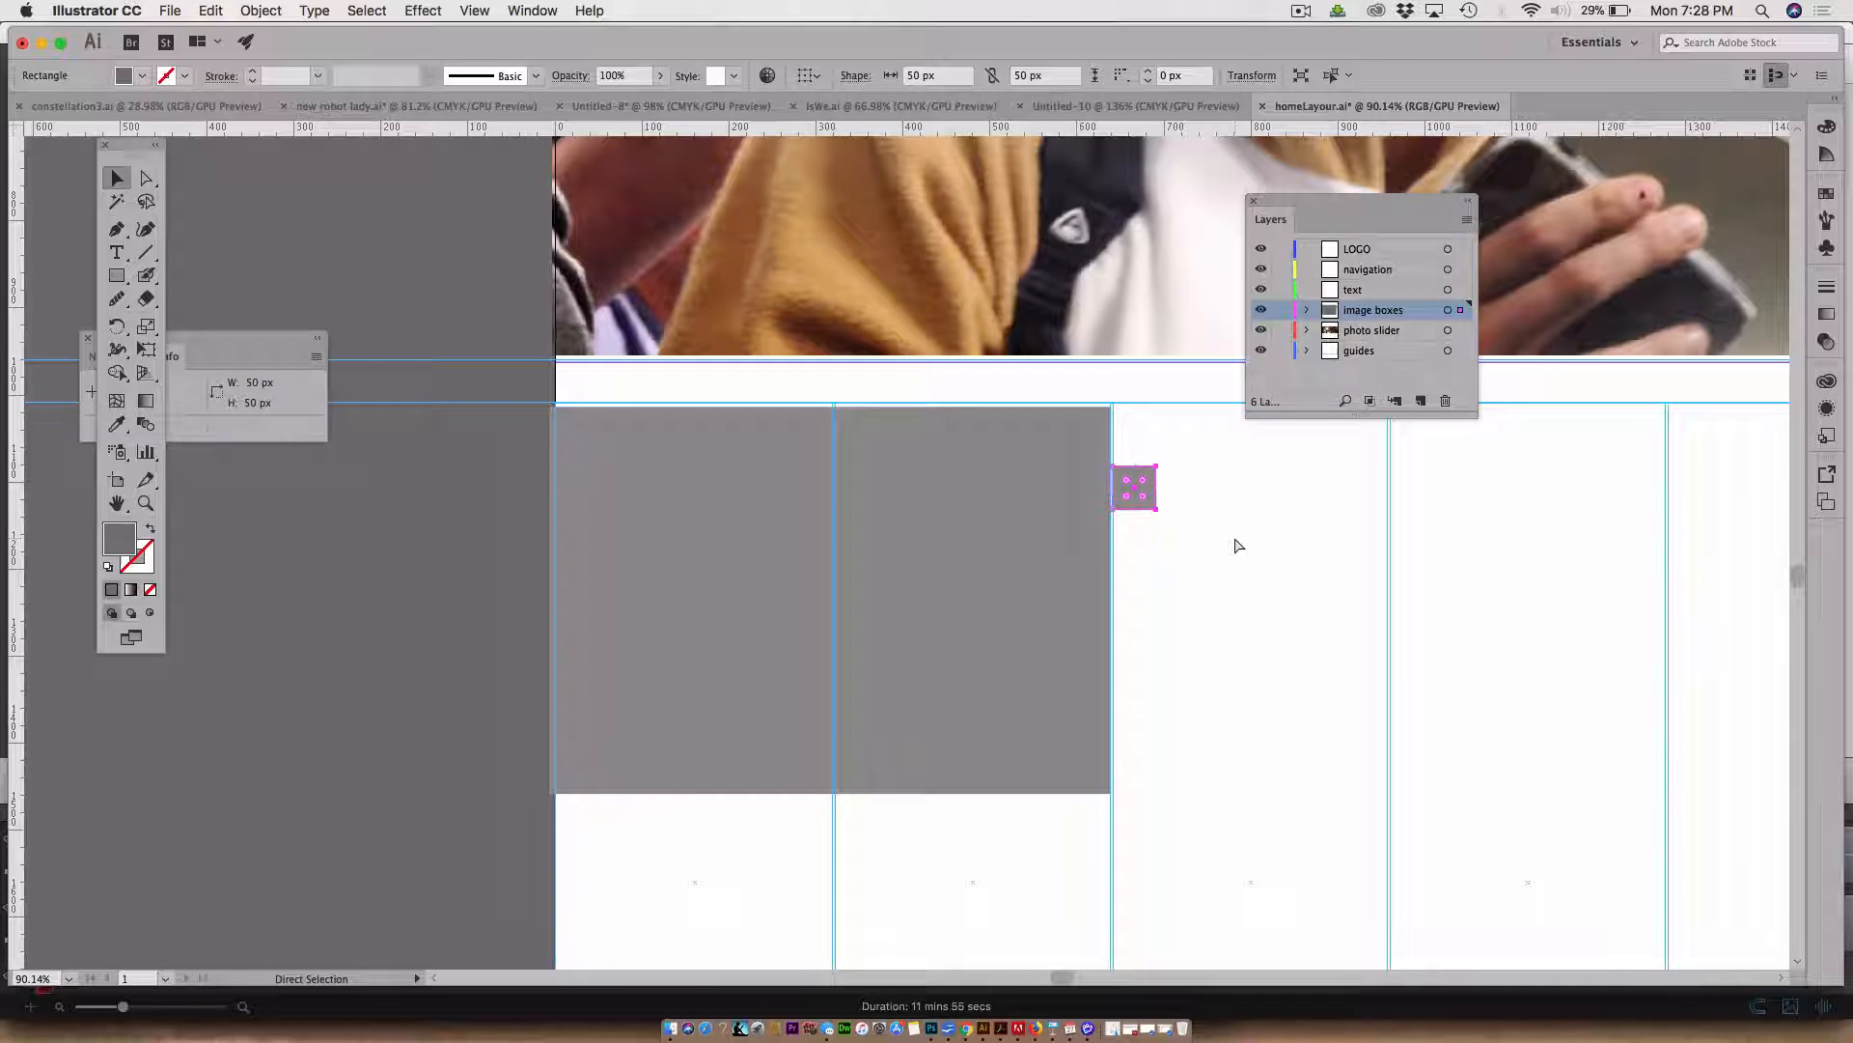
Move the square onto the guides layer
key(super+minus)
key(super+minus)
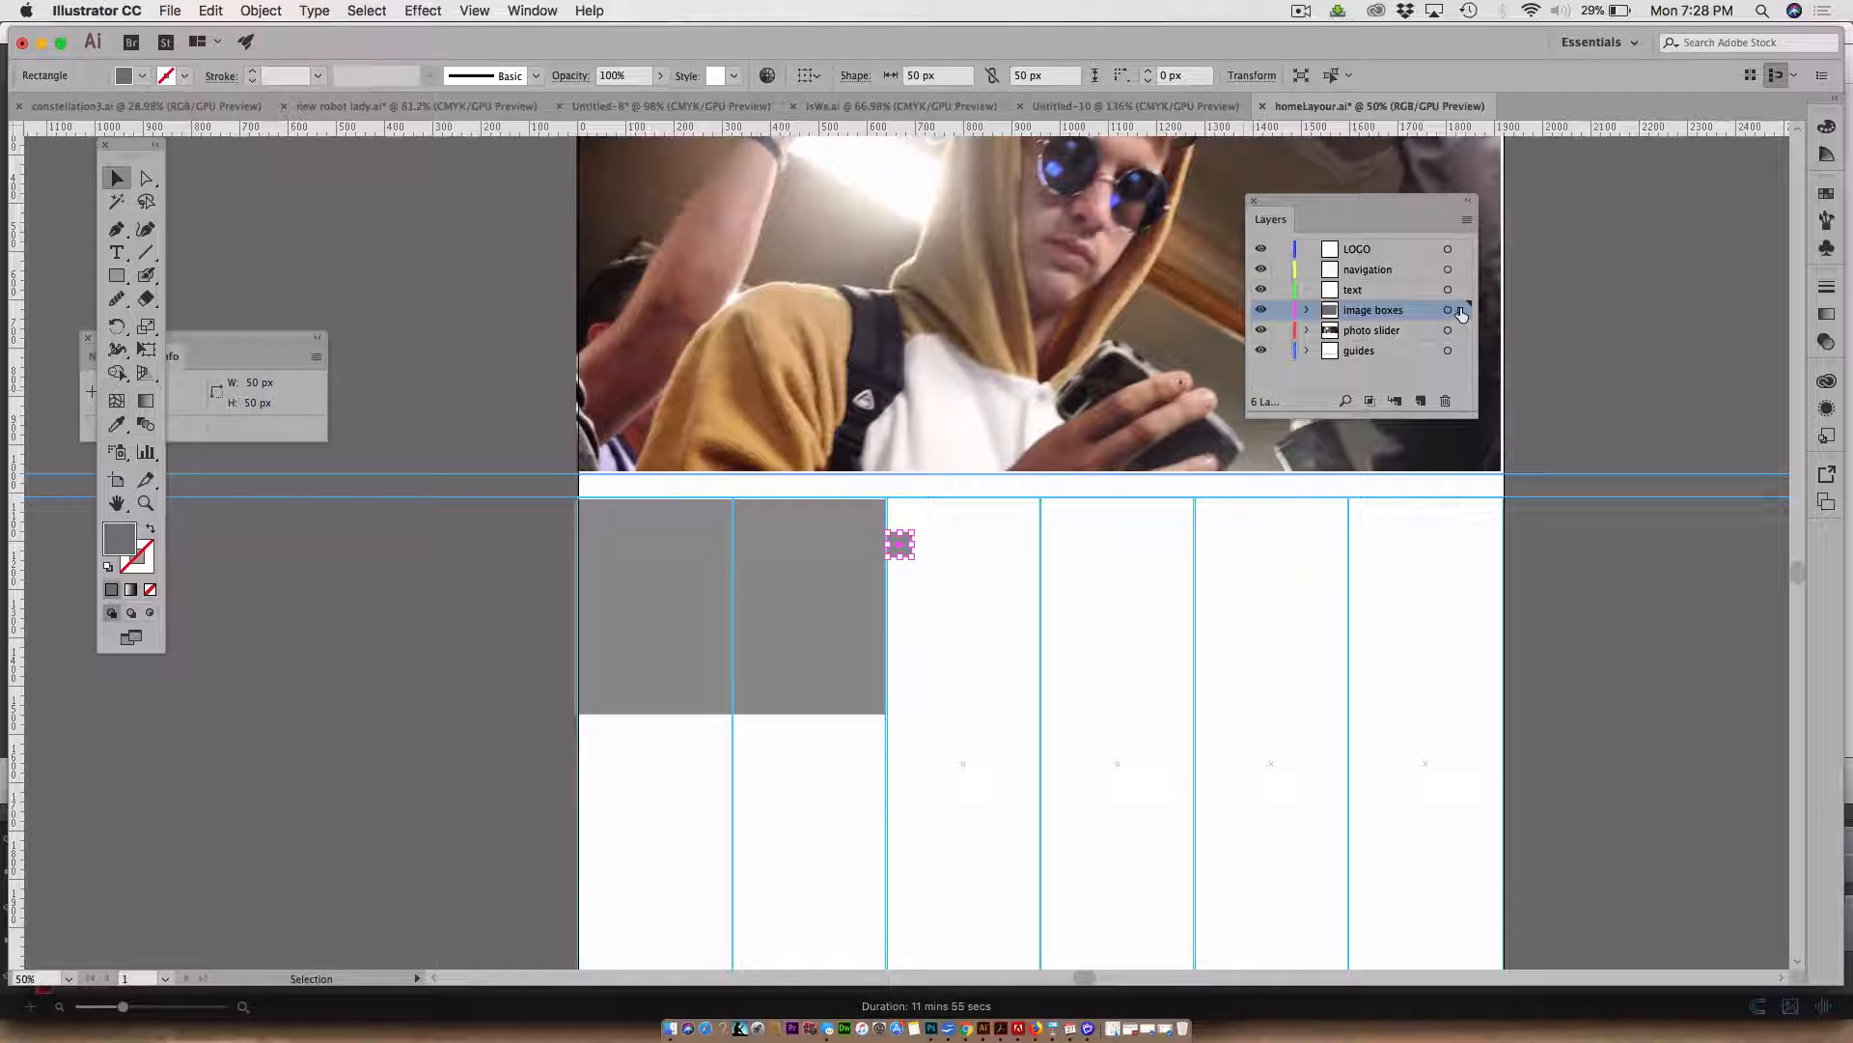
drag(1461, 312, 1469, 363)
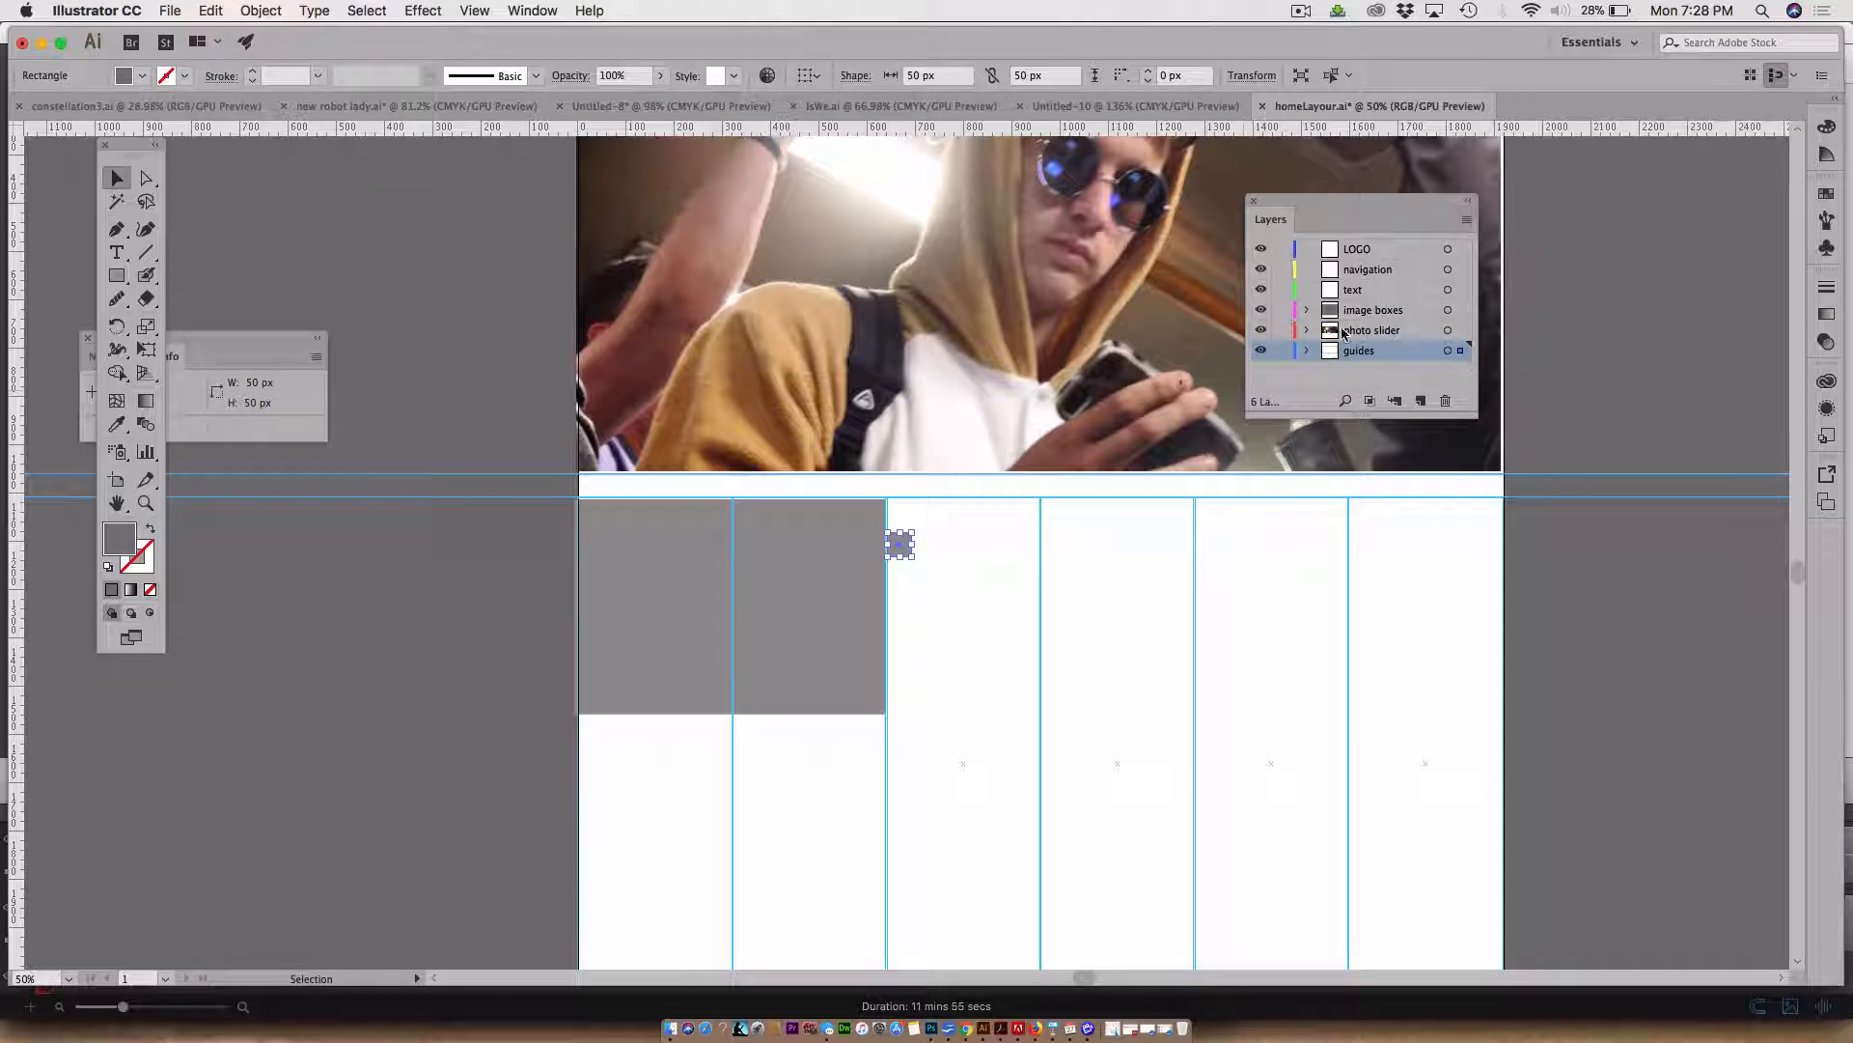
Convert the 50 px square into a guide and lock the guides layer
click(474, 11)
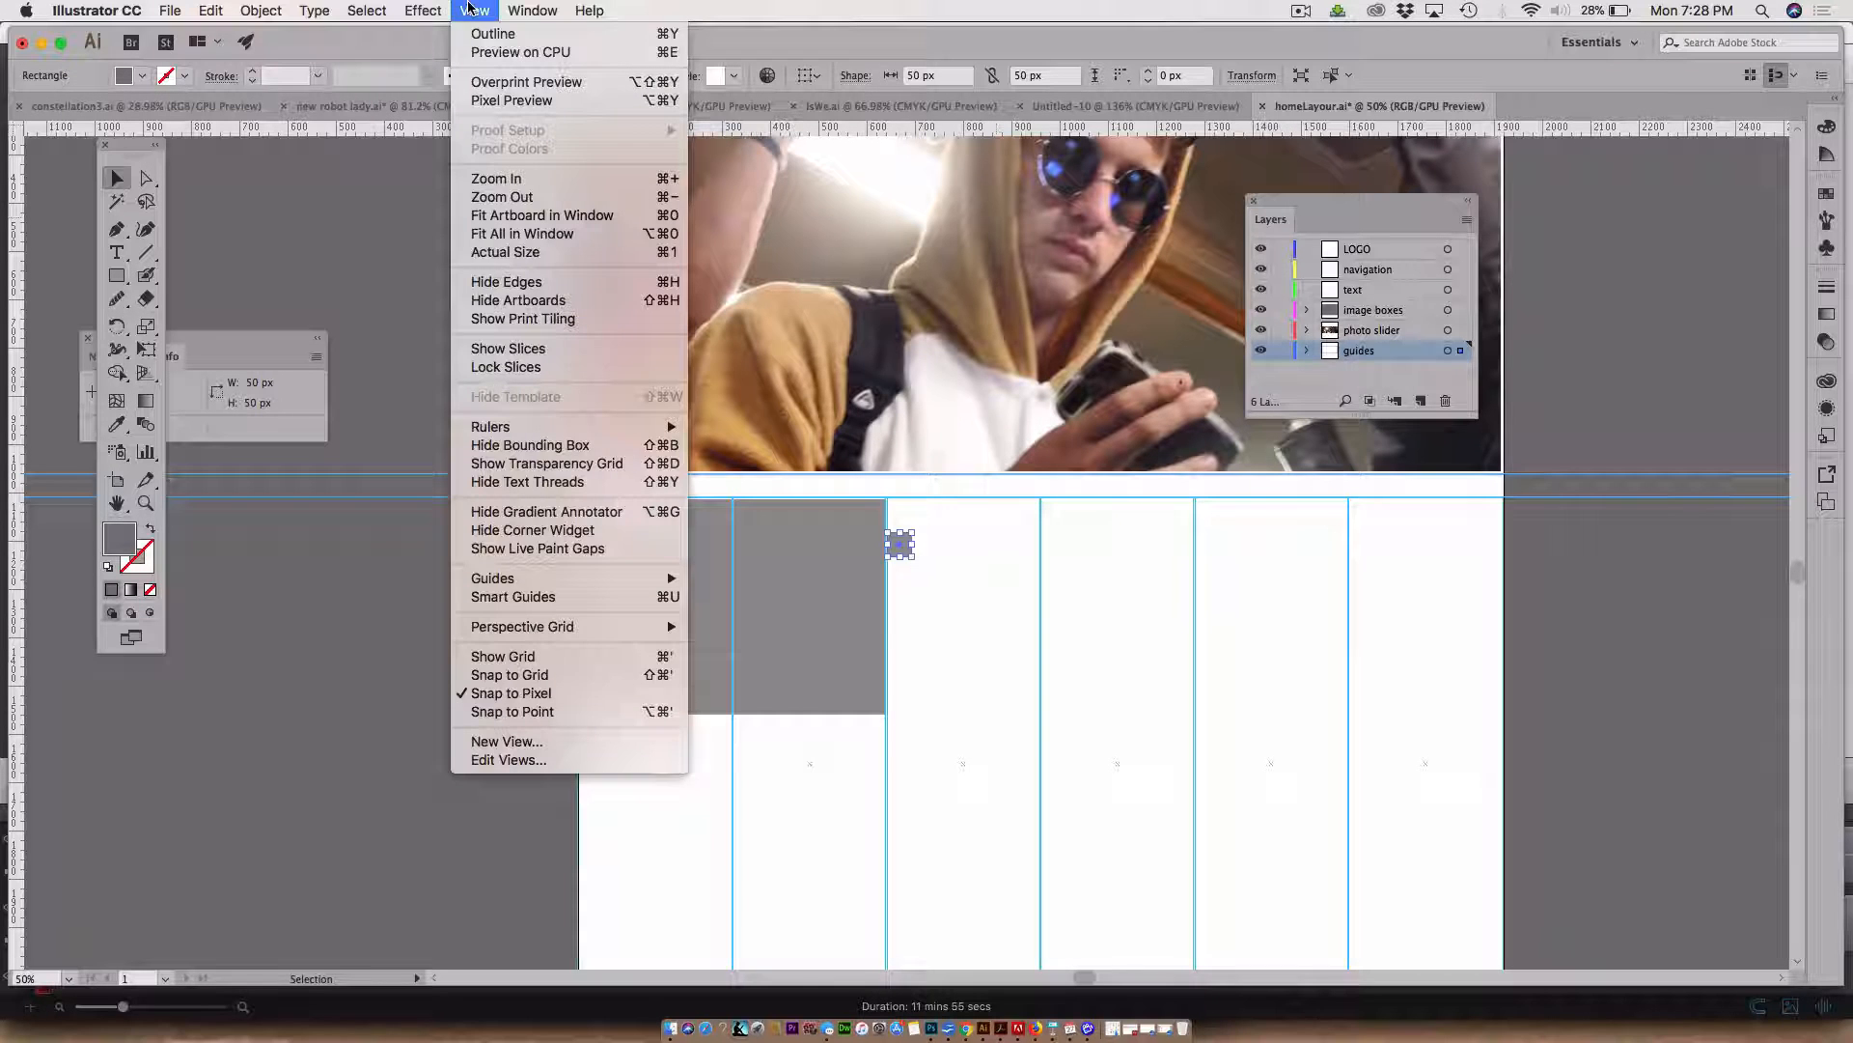
mouse_move(540, 578)
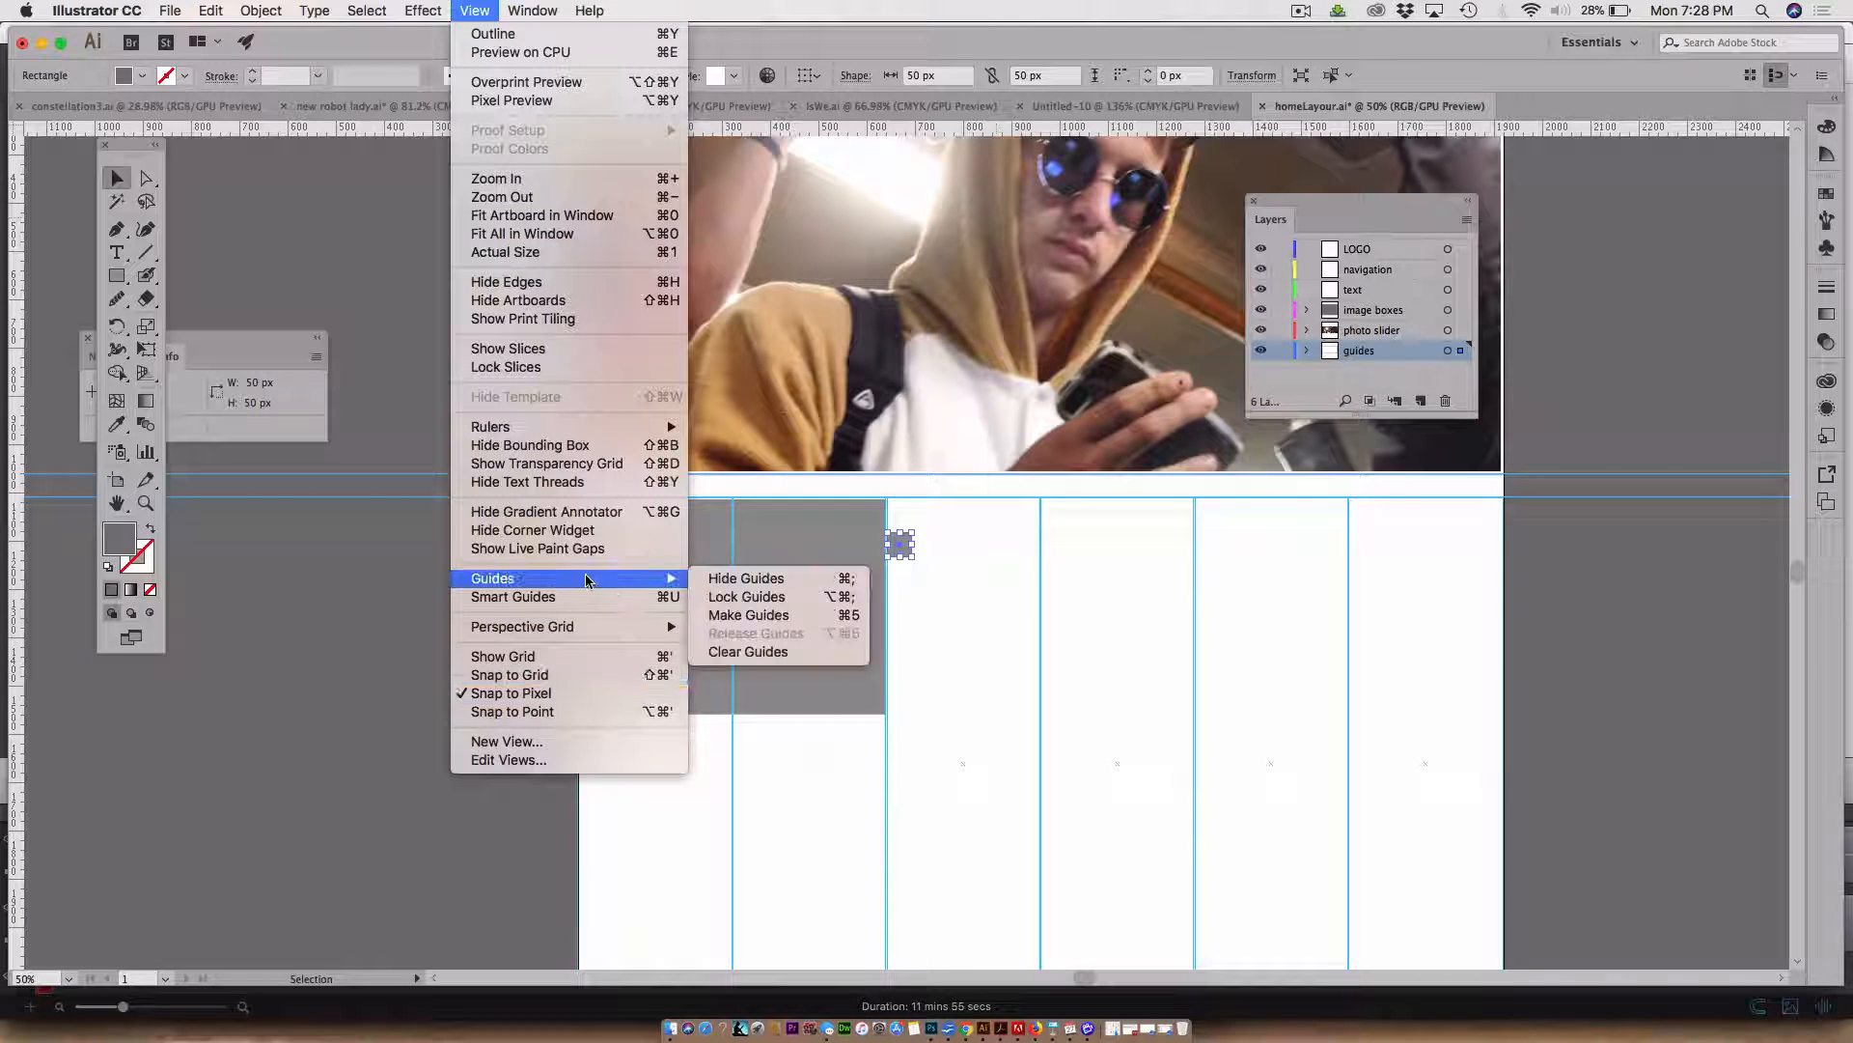
click(727, 619)
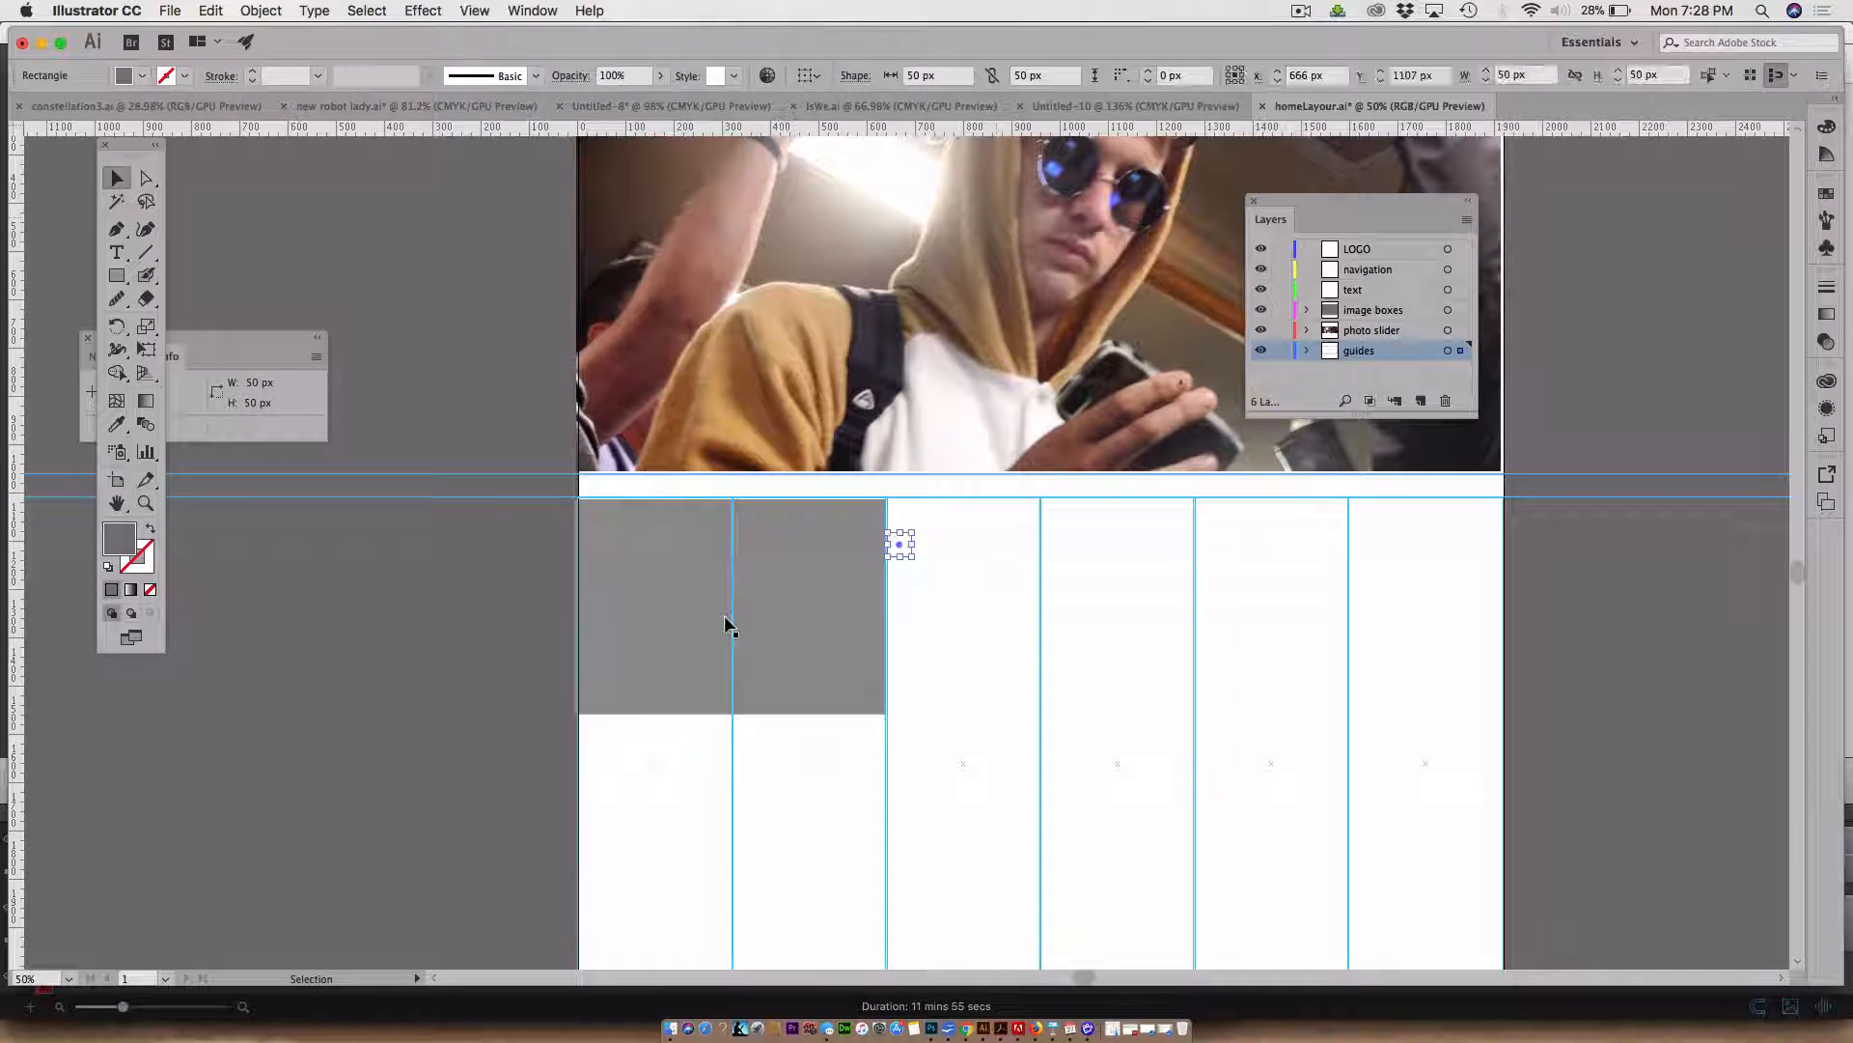
click(450, 606)
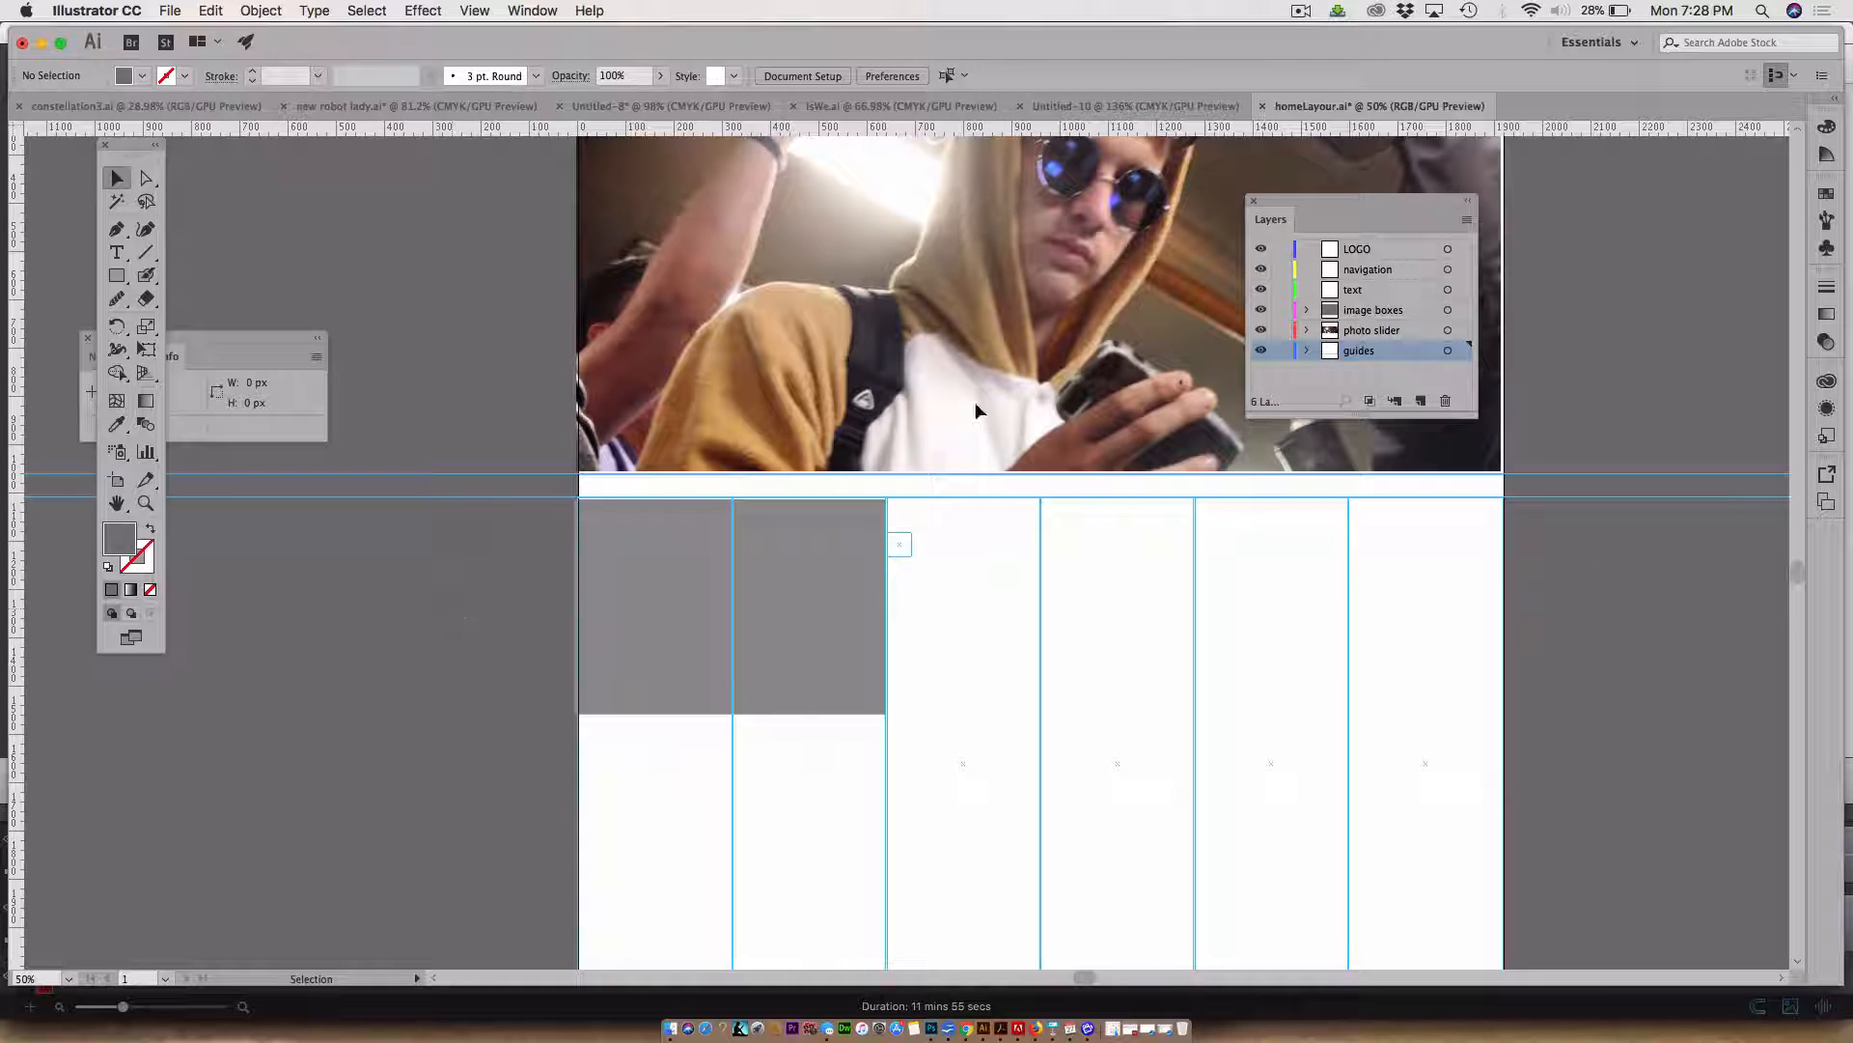
click(1280, 353)
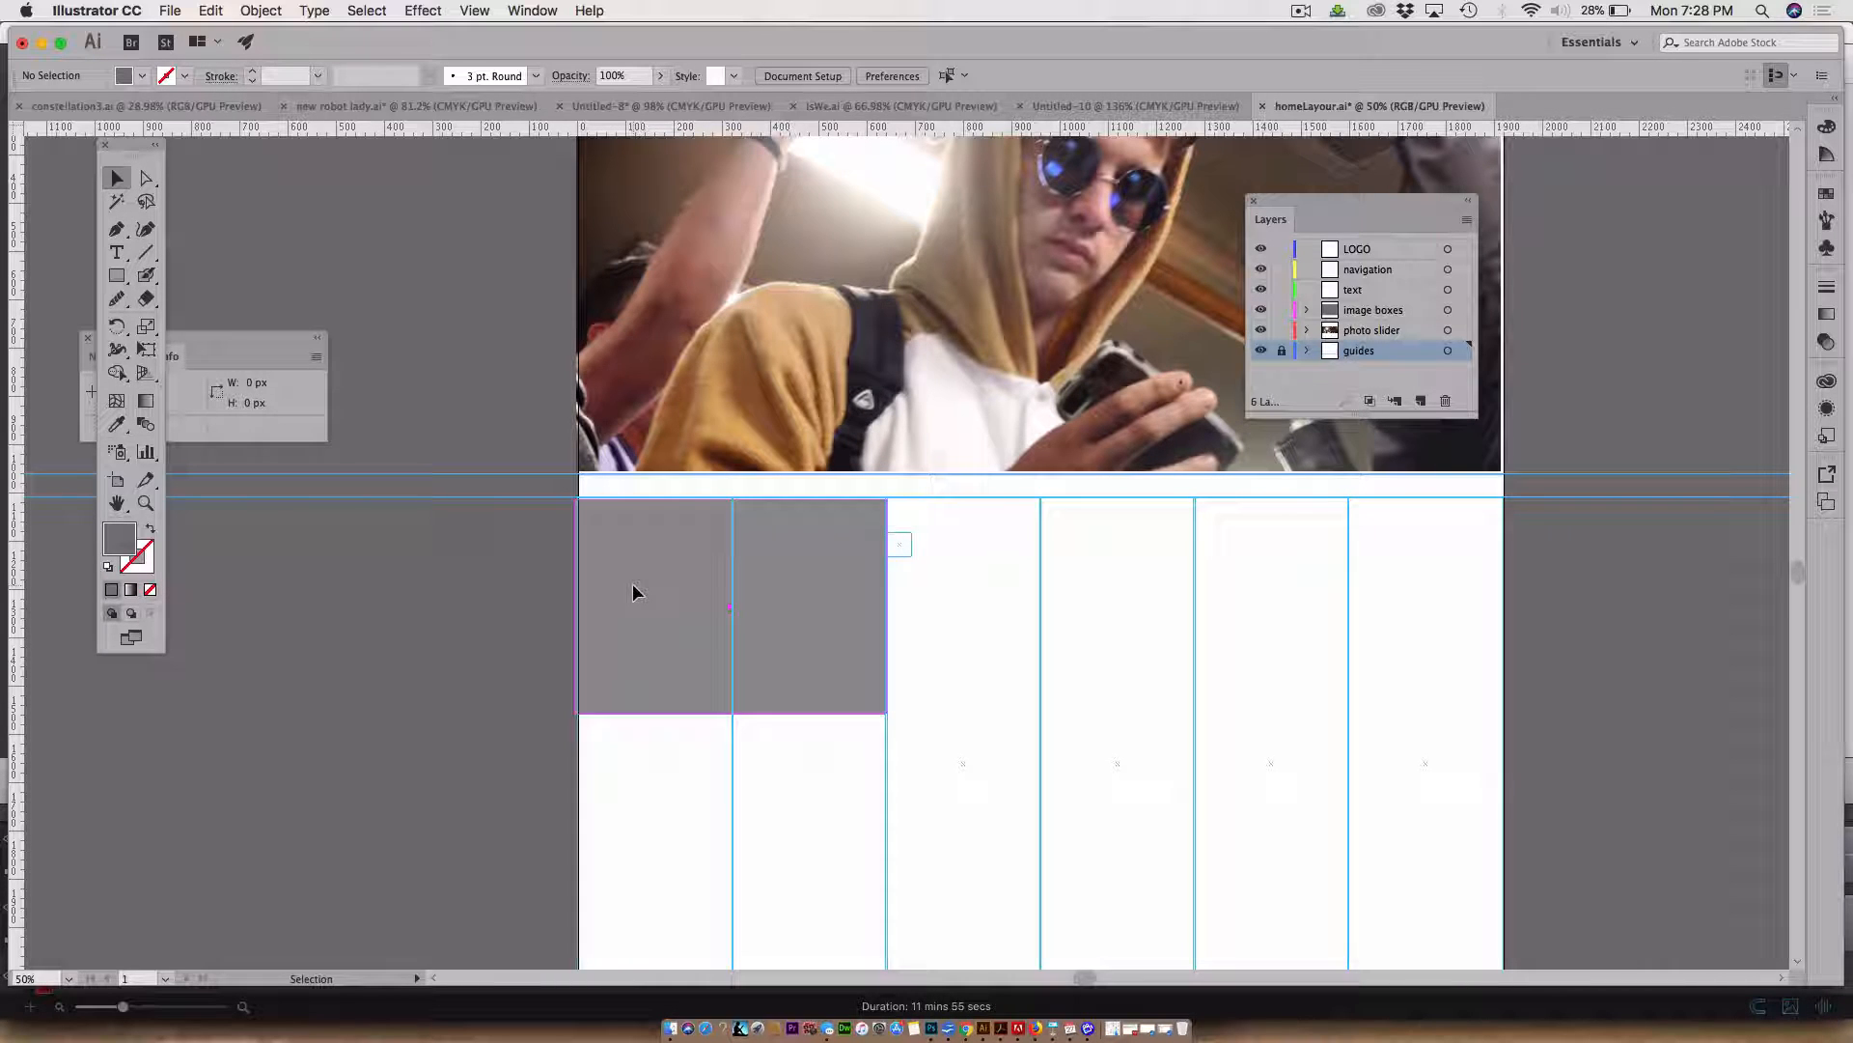
Duplicate the grey rectangle beside the square guide and stretch it to the artboard's right edge, about 1228 px wide
drag(634, 586, 970, 626)
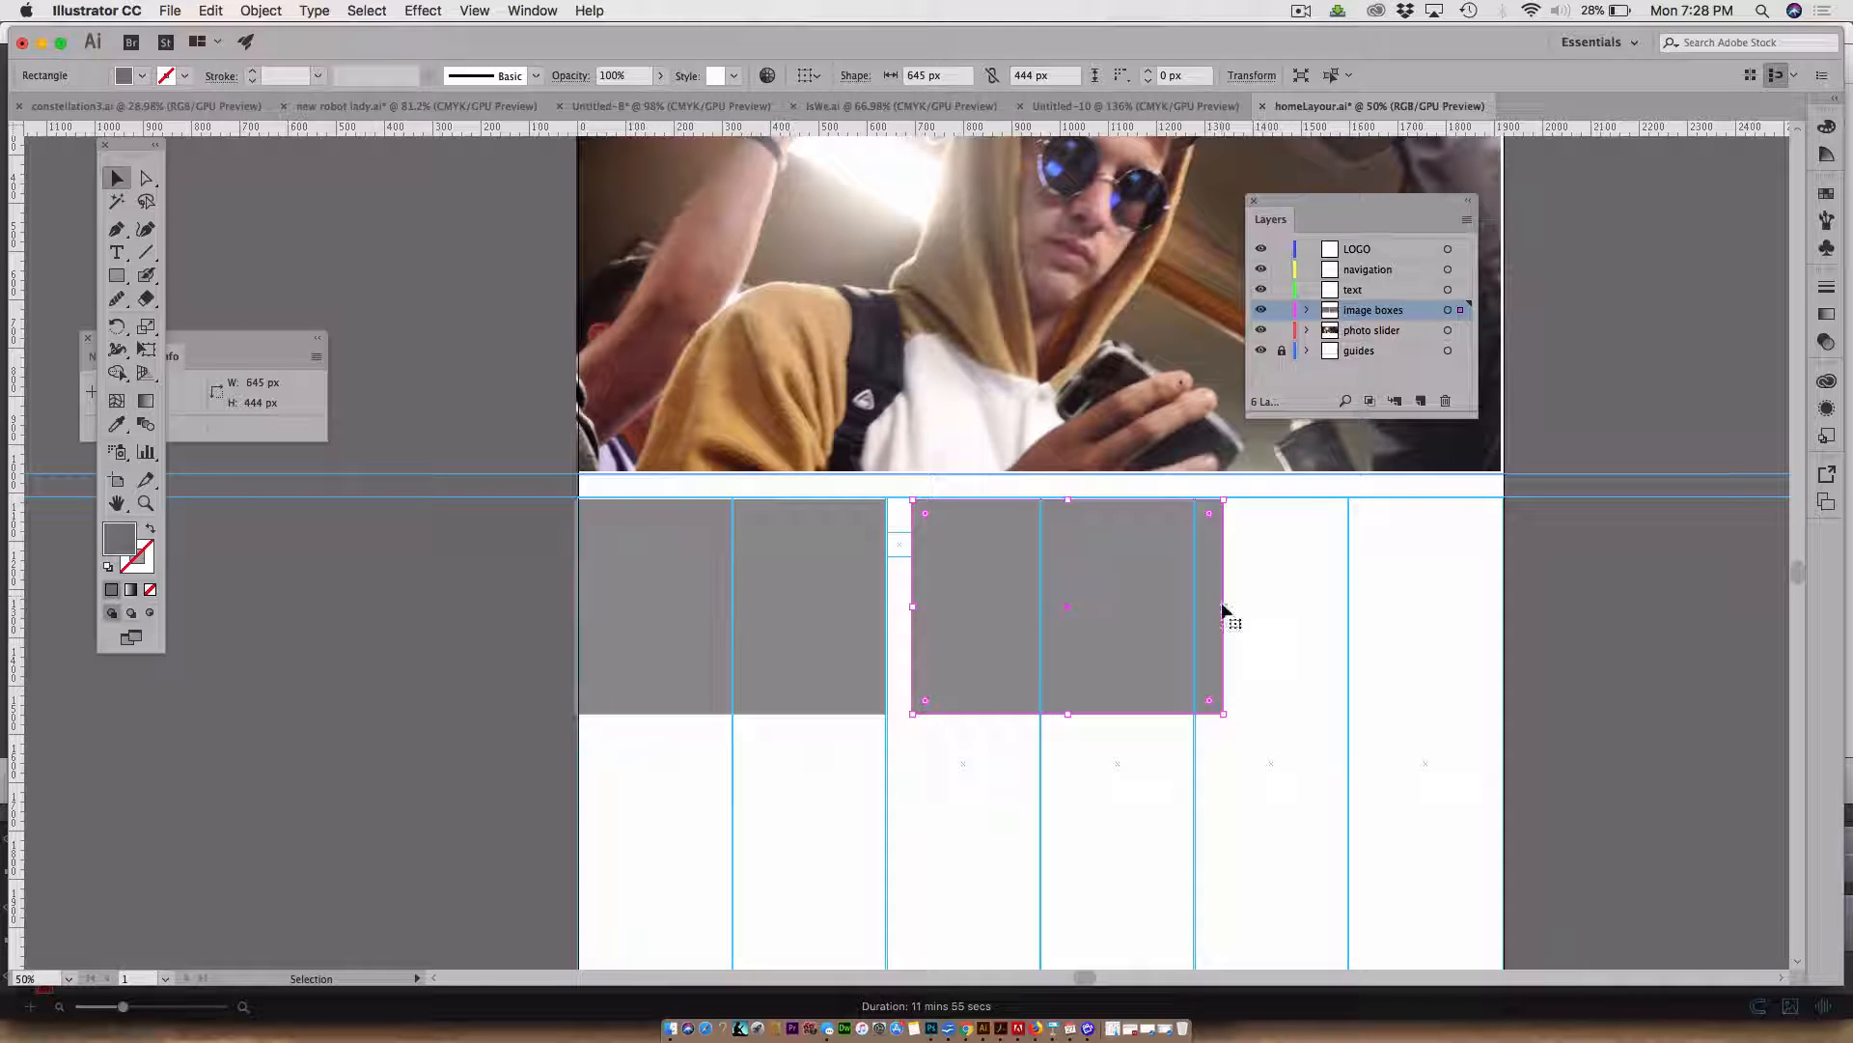
drag(1223, 610, 1507, 593)
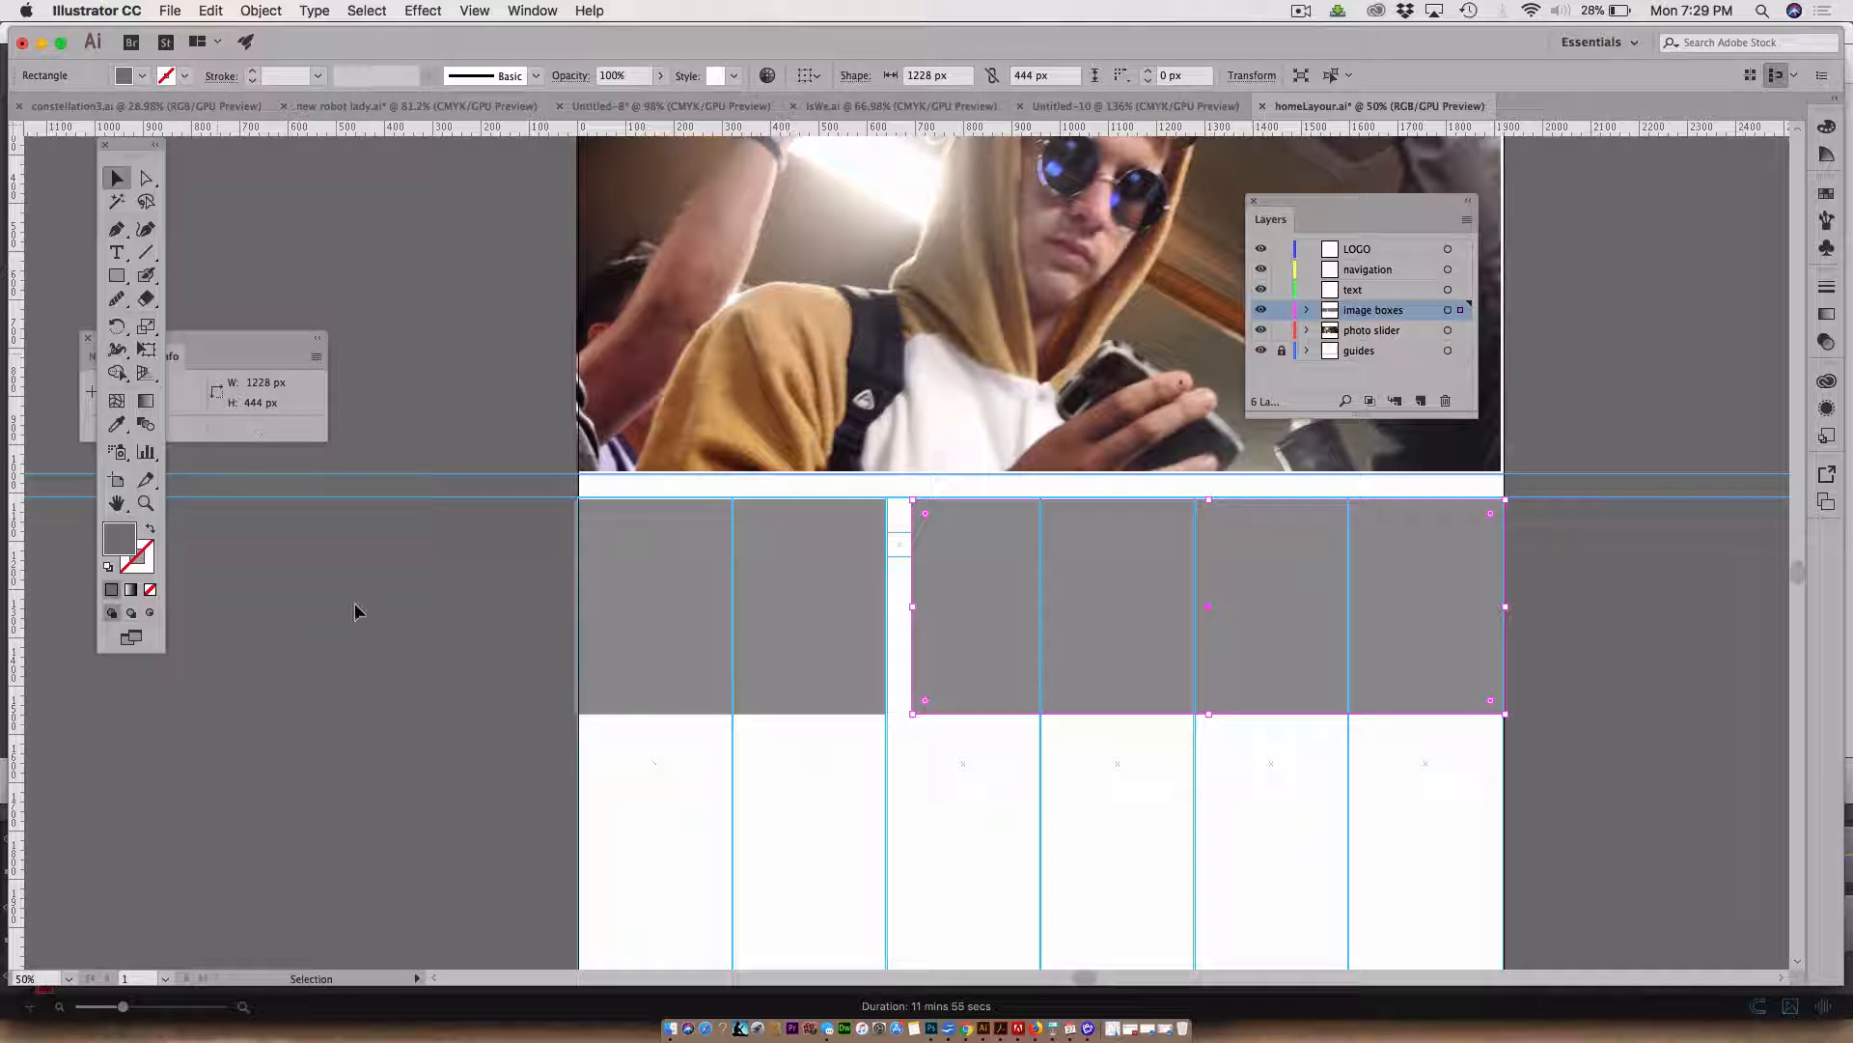
click(435, 679)
Select both grey rectangles and move them onto the guides layer
click(781, 638)
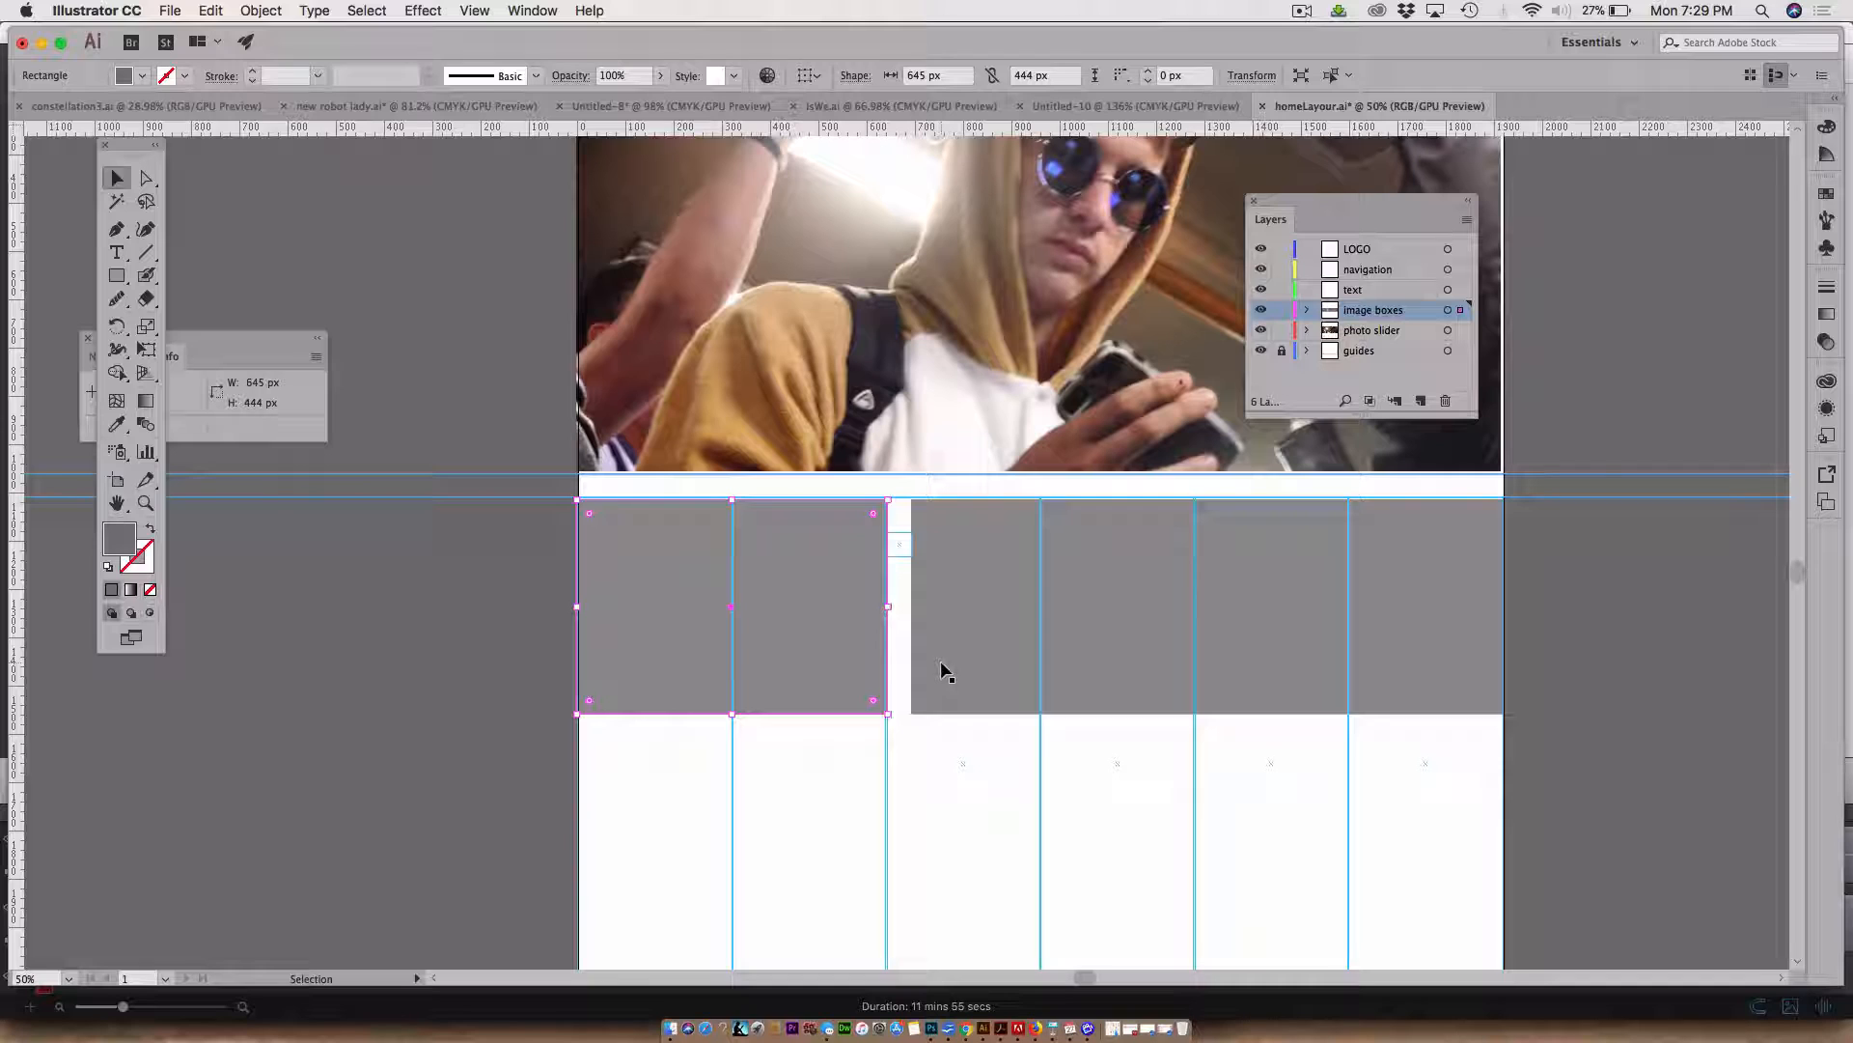
click(1067, 653)
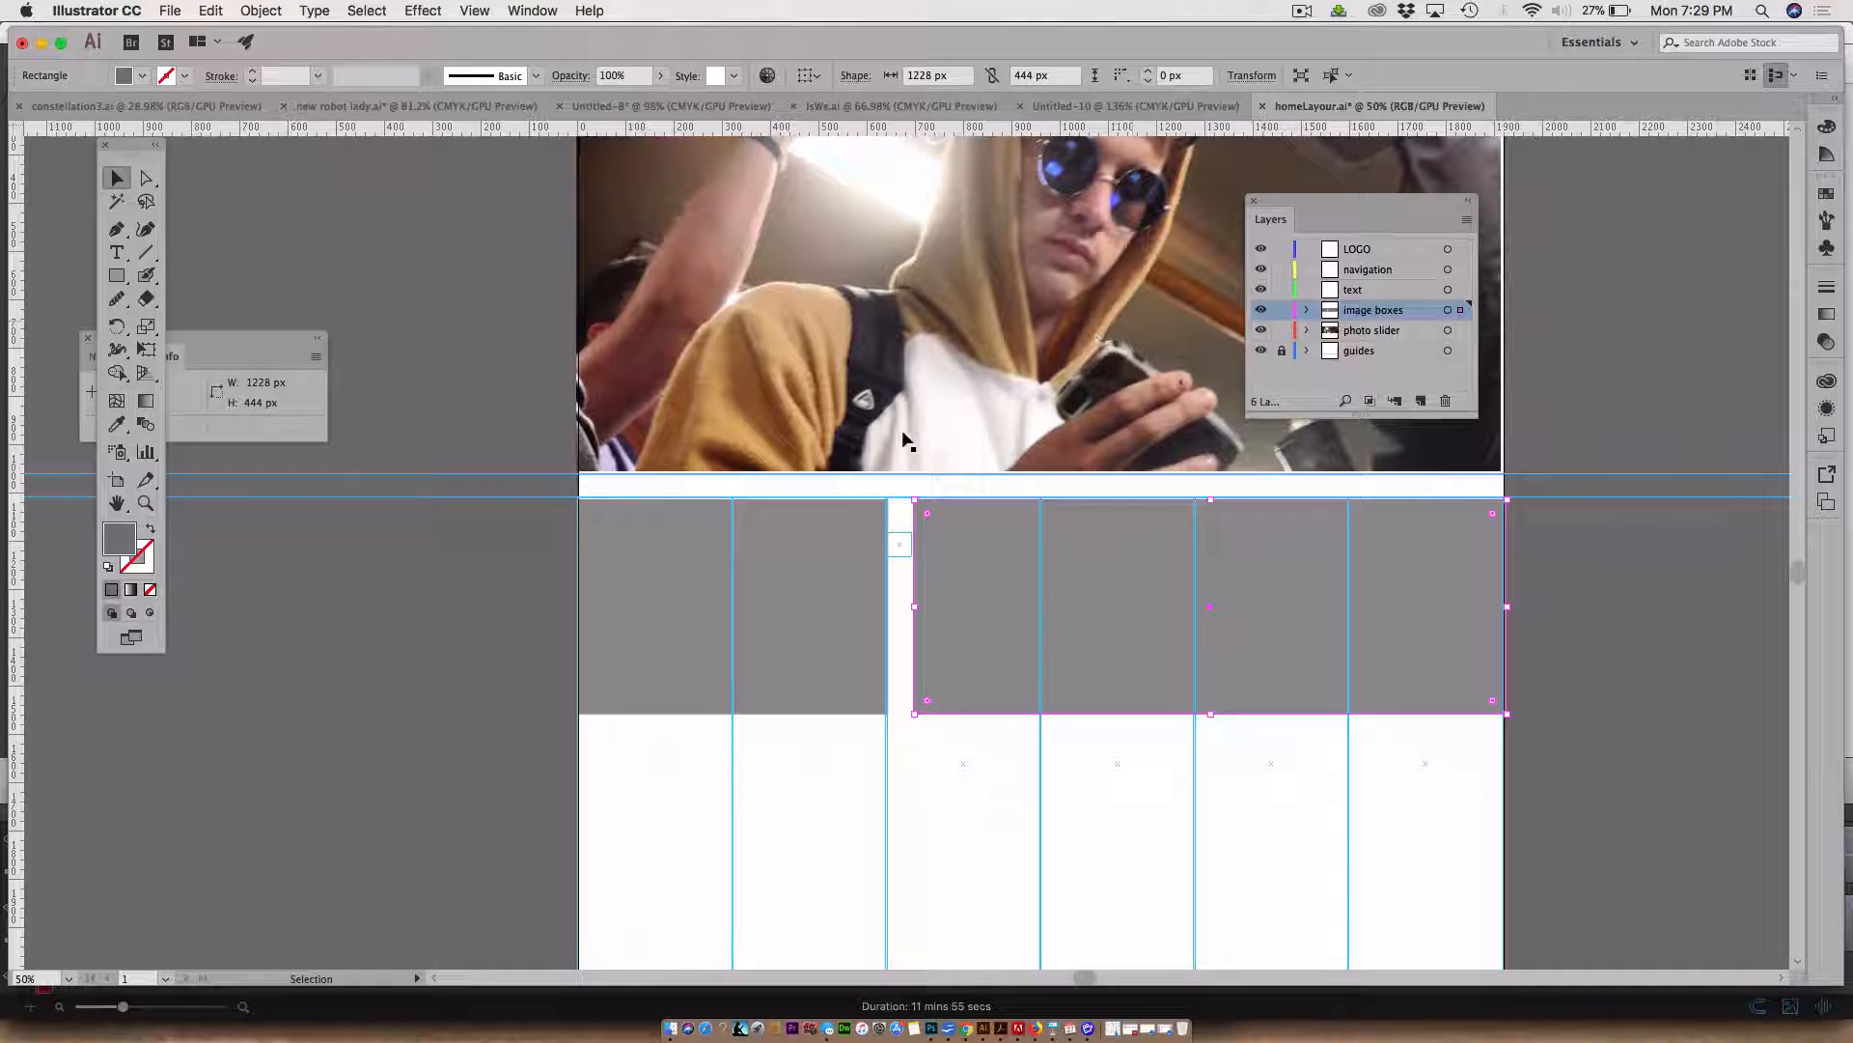
click(826, 570)
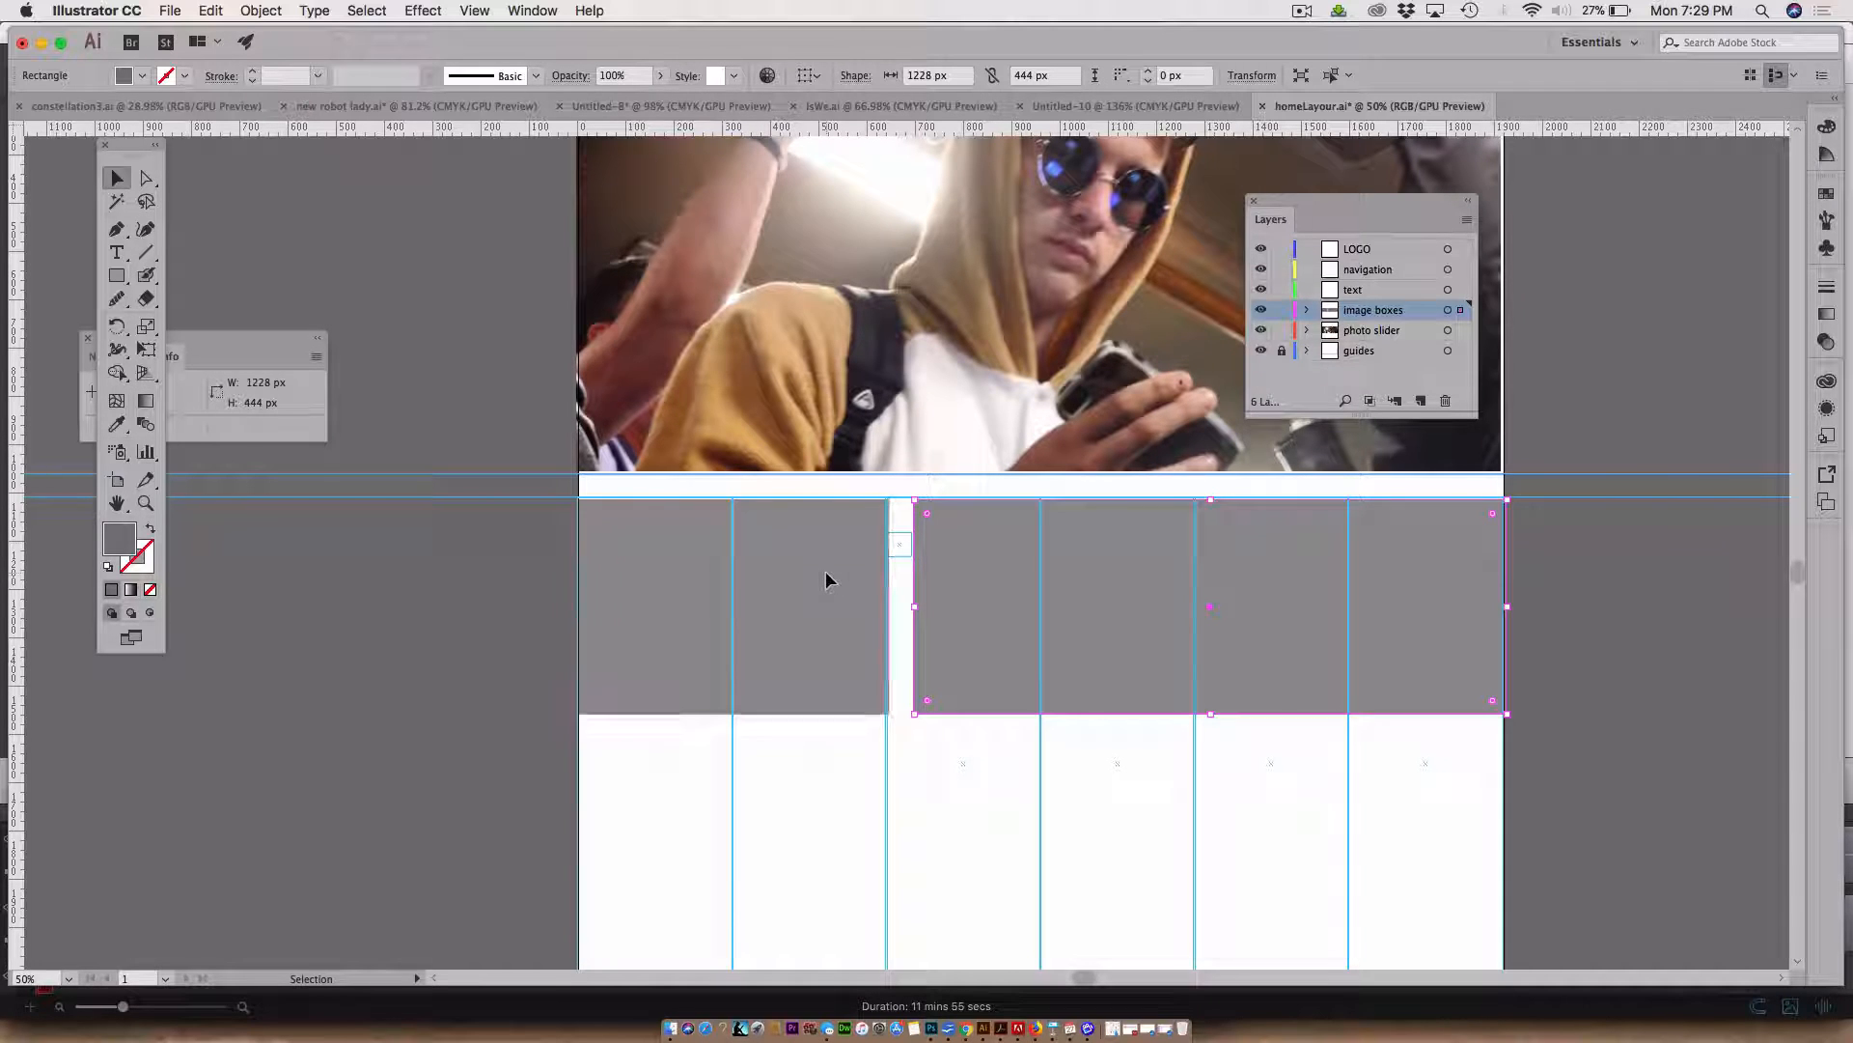
shift+click(1249, 571)
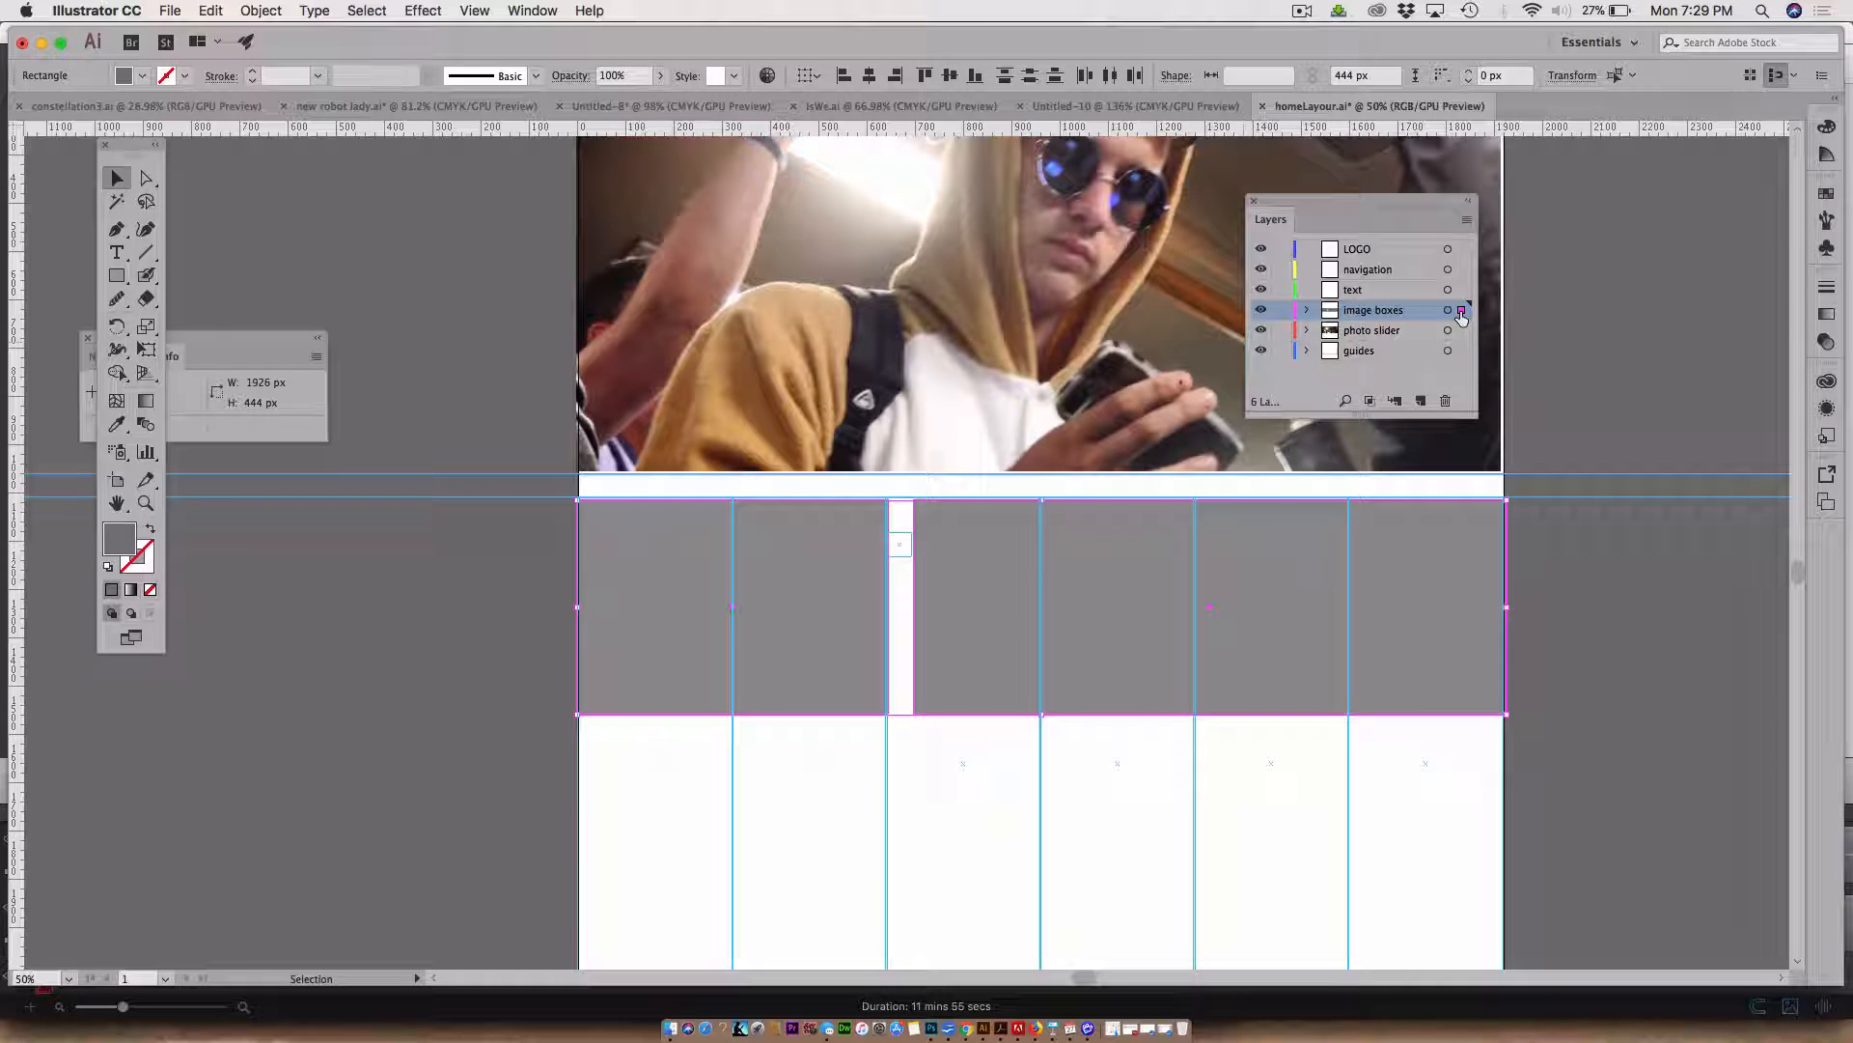
drag(1462, 310, 1461, 350)
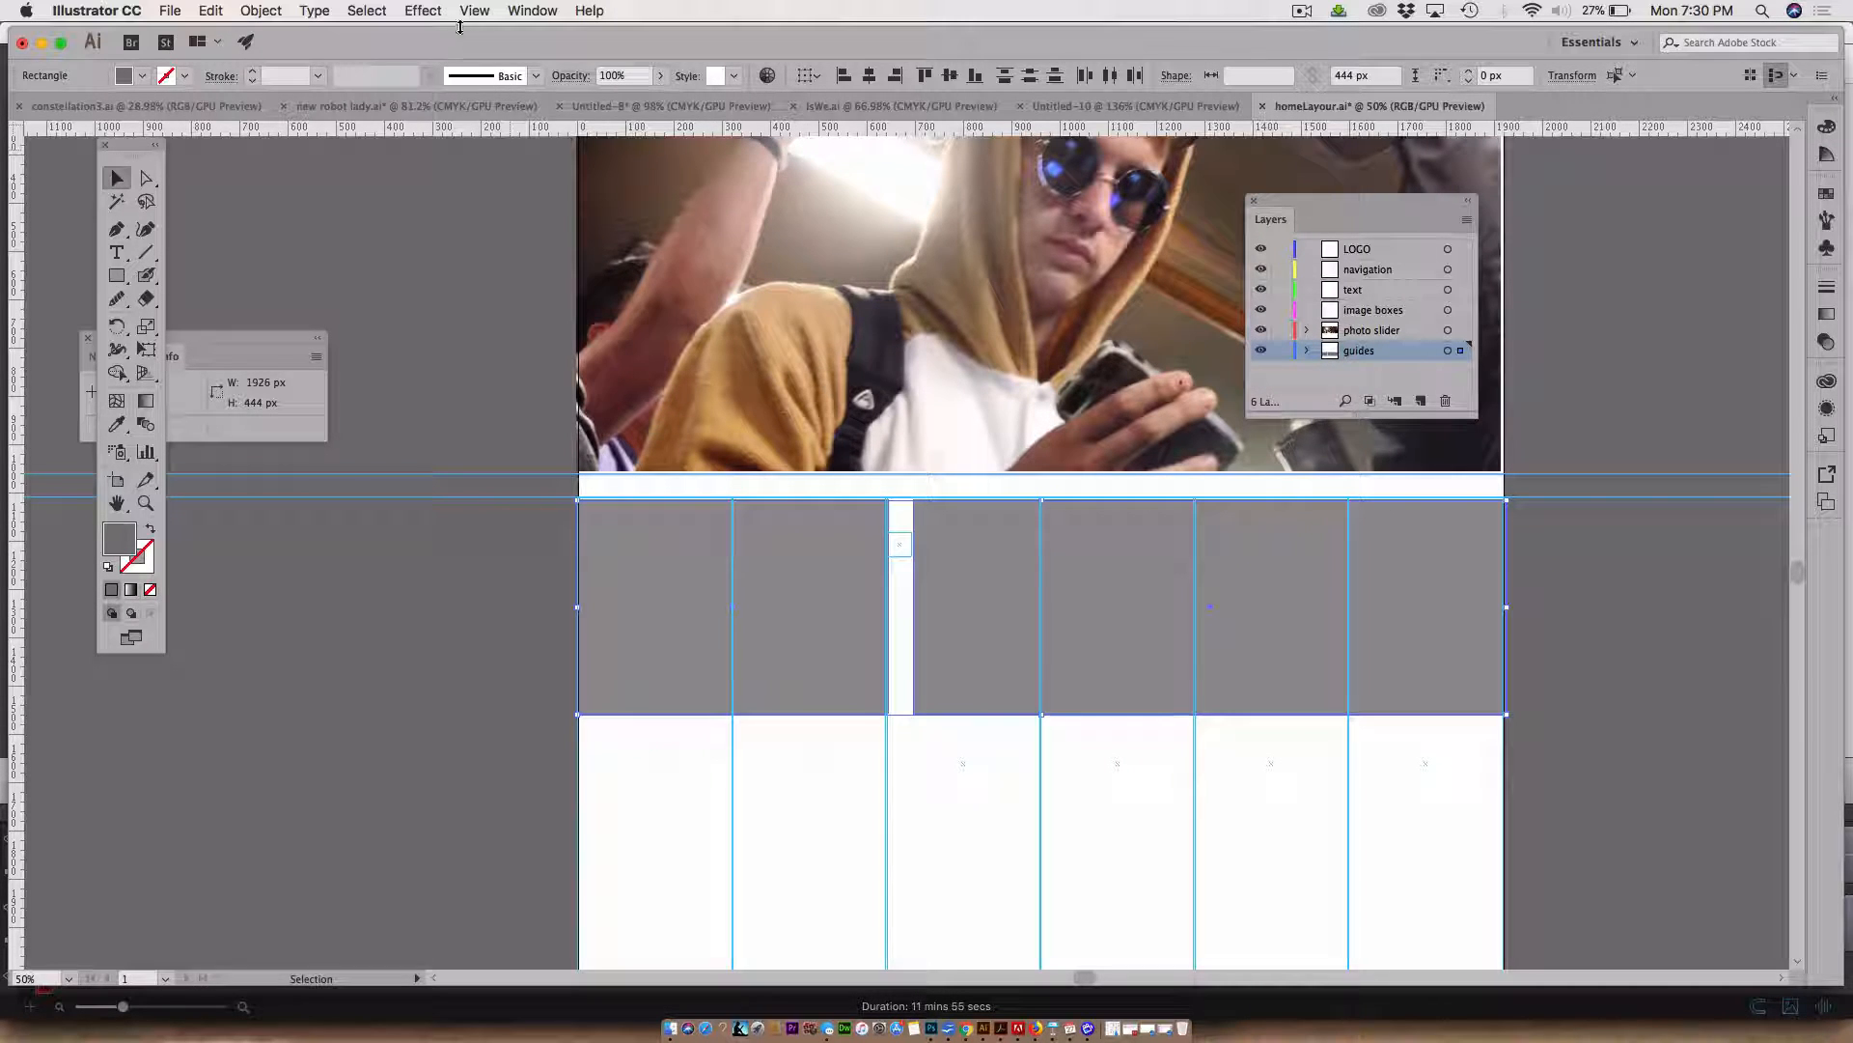
Turn both grey rectangles into guides and relock the guides layer
click(422, 11)
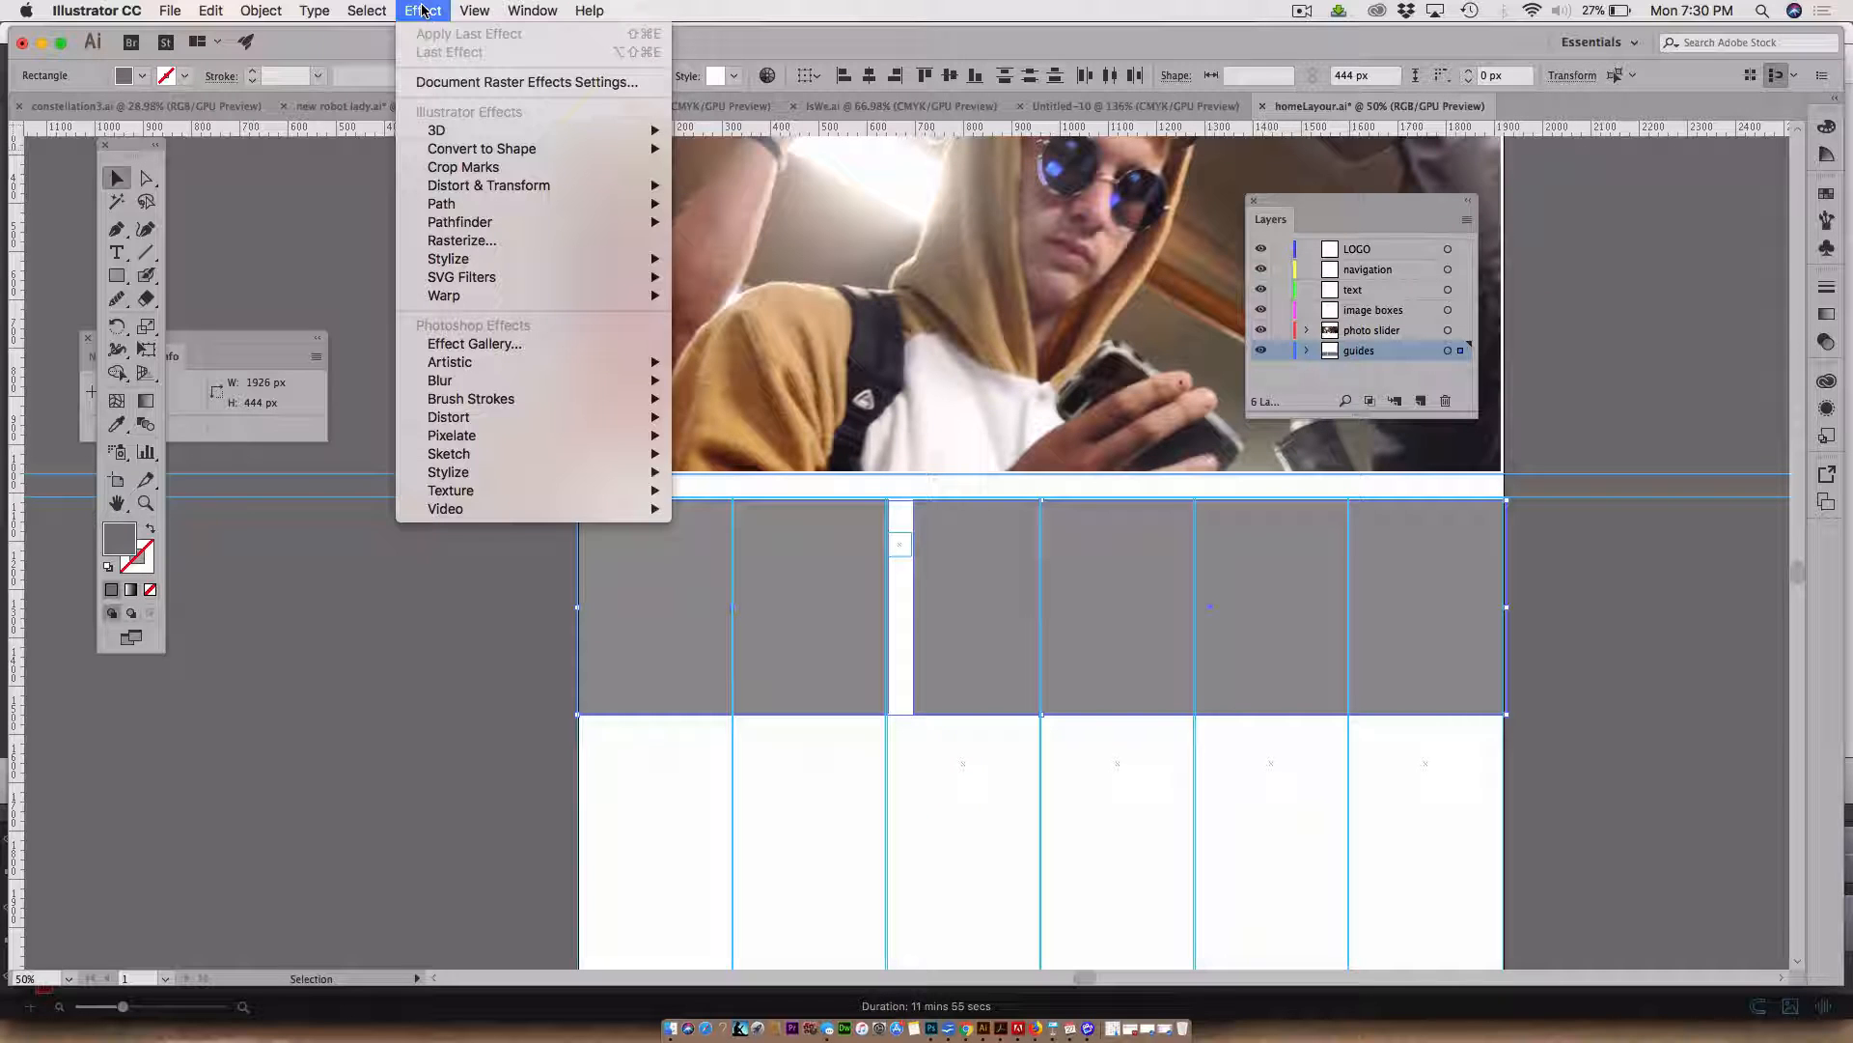
mouse_move(474, 10)
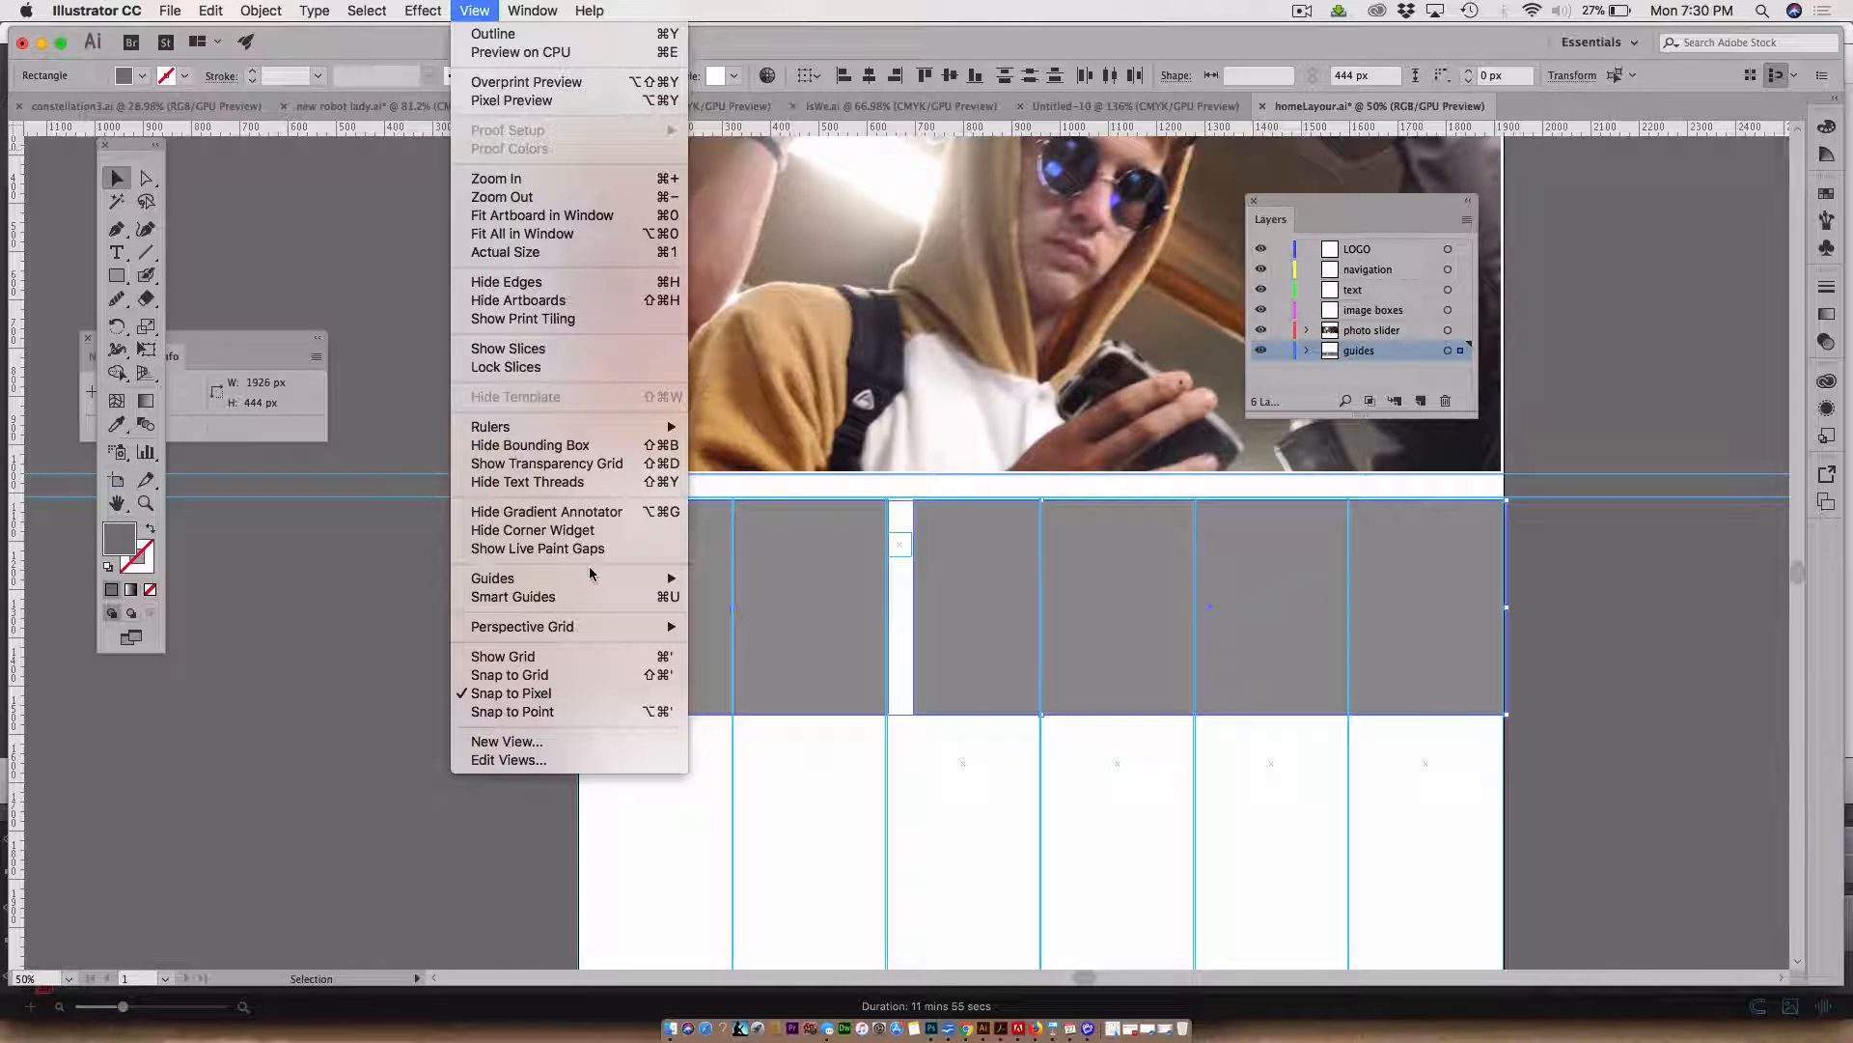
mouse_move(591, 577)
click(753, 614)
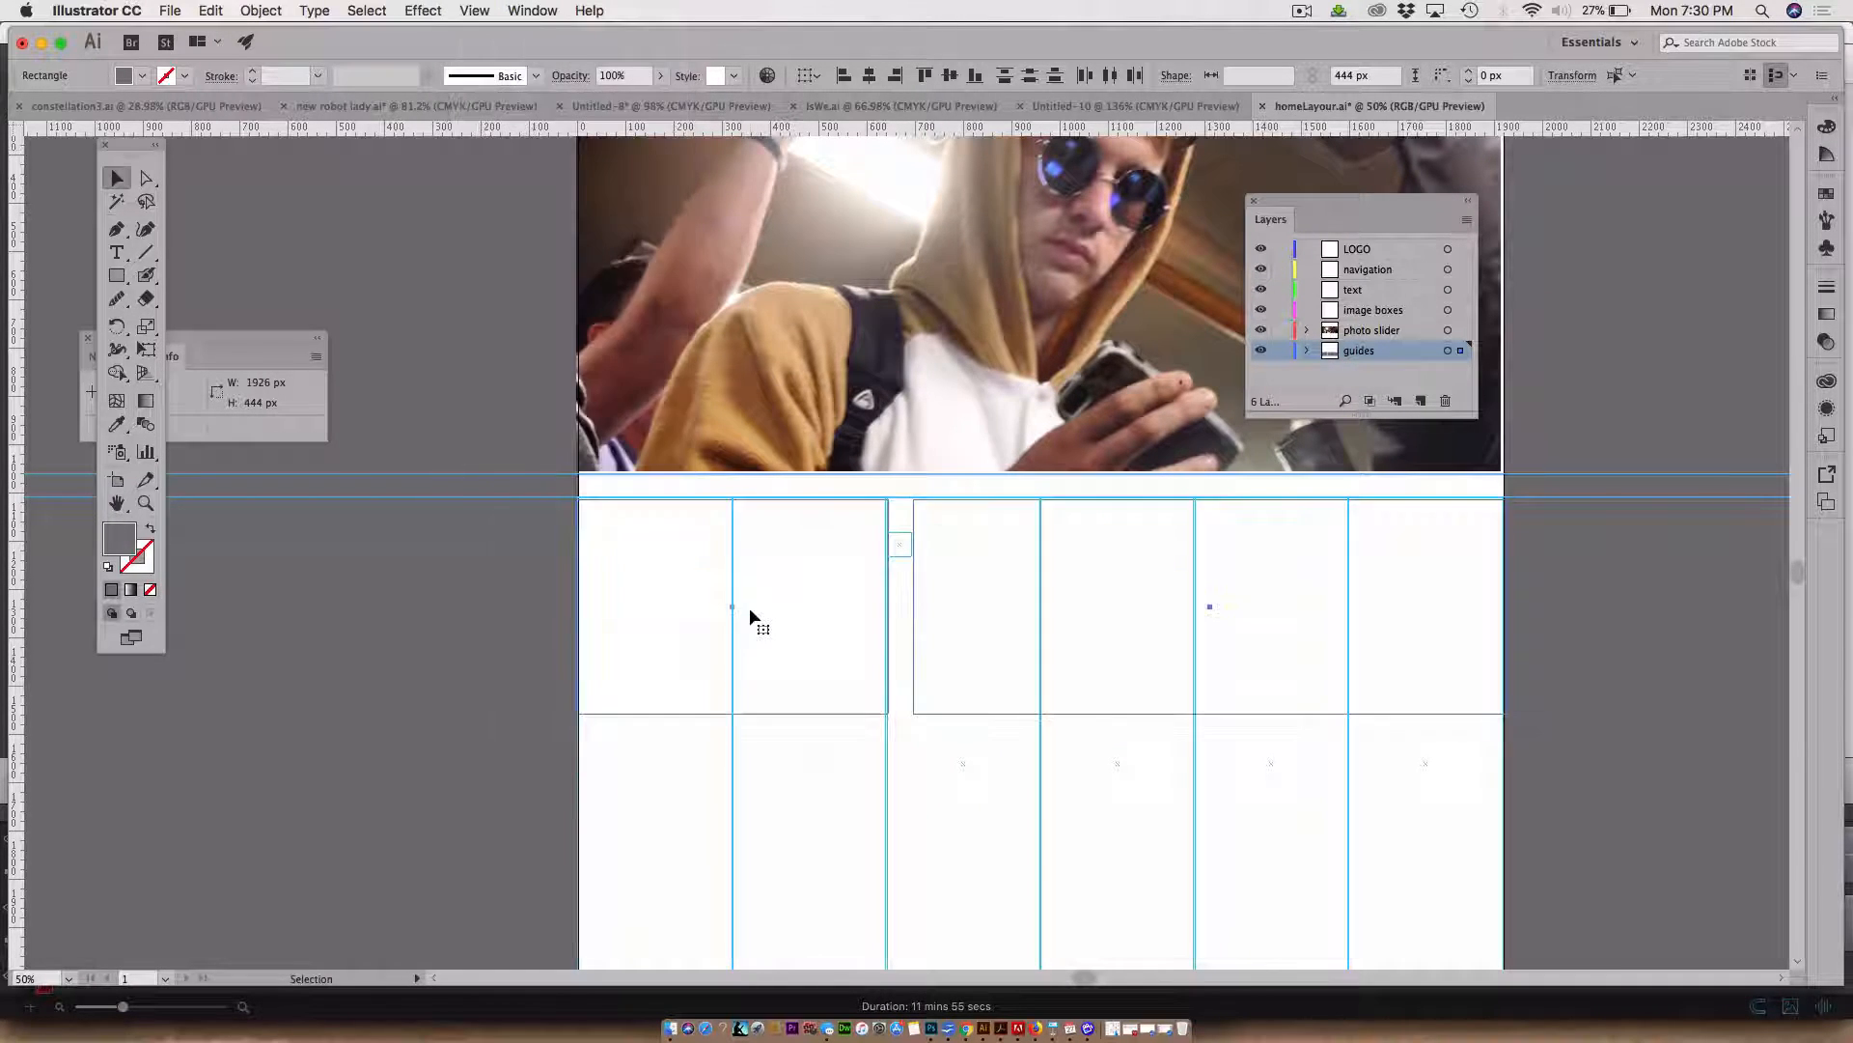
click(1282, 351)
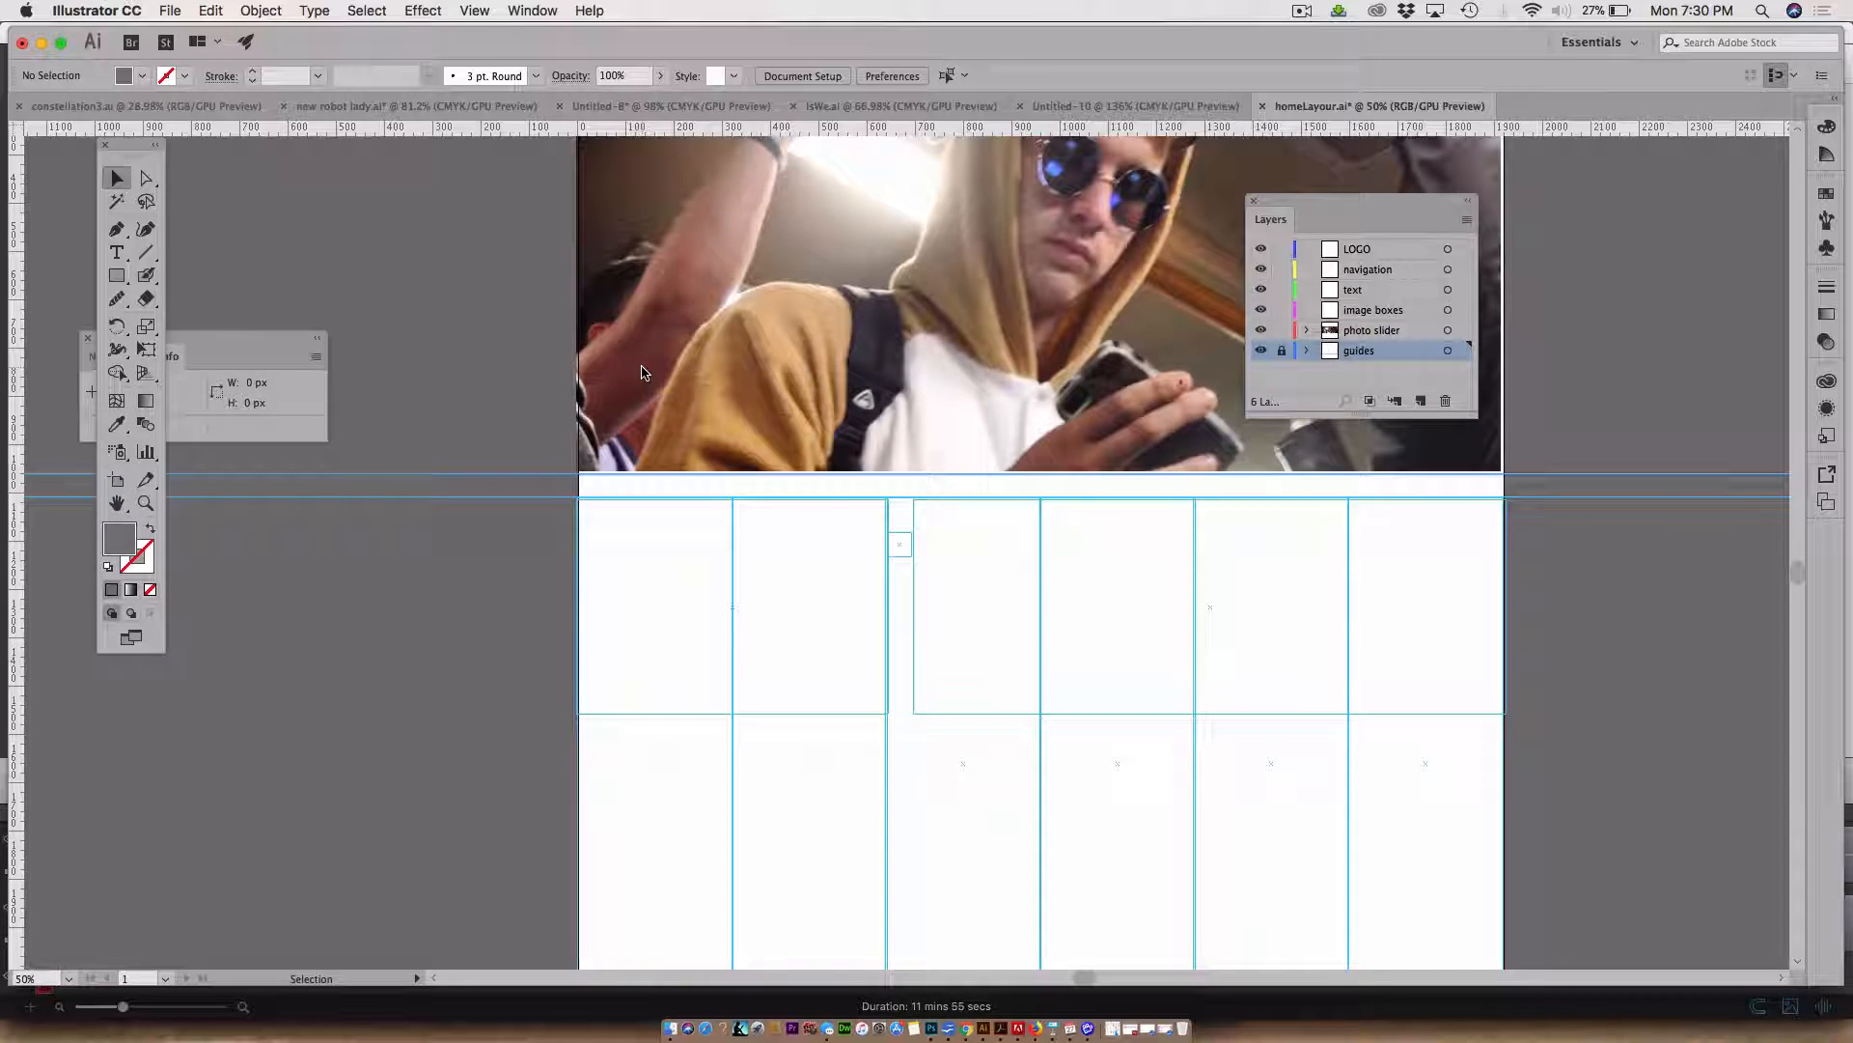
On the image boxes layer, draw a rounded rectangle about 1222 × 451 px across the last four columns
scroll(867, 516, up, 2)
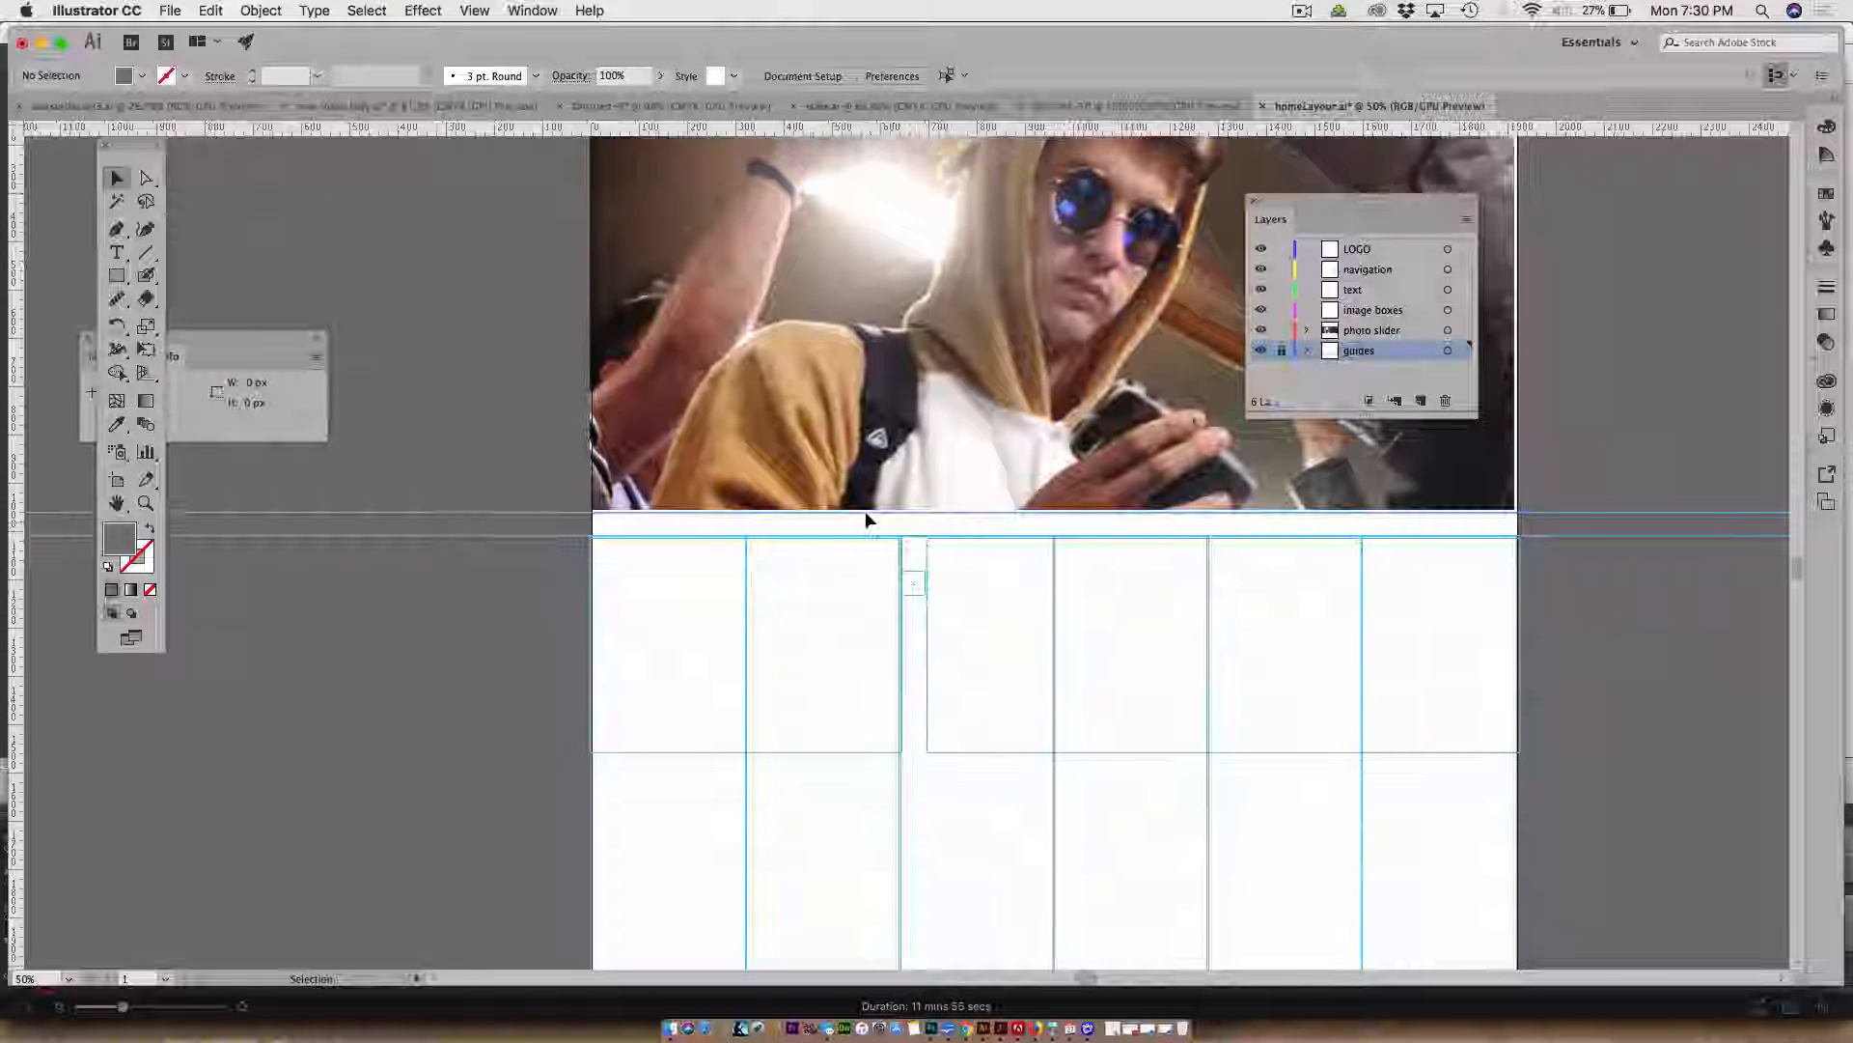
scroll(865, 513, up, 1)
scroll(865, 514, right, 2)
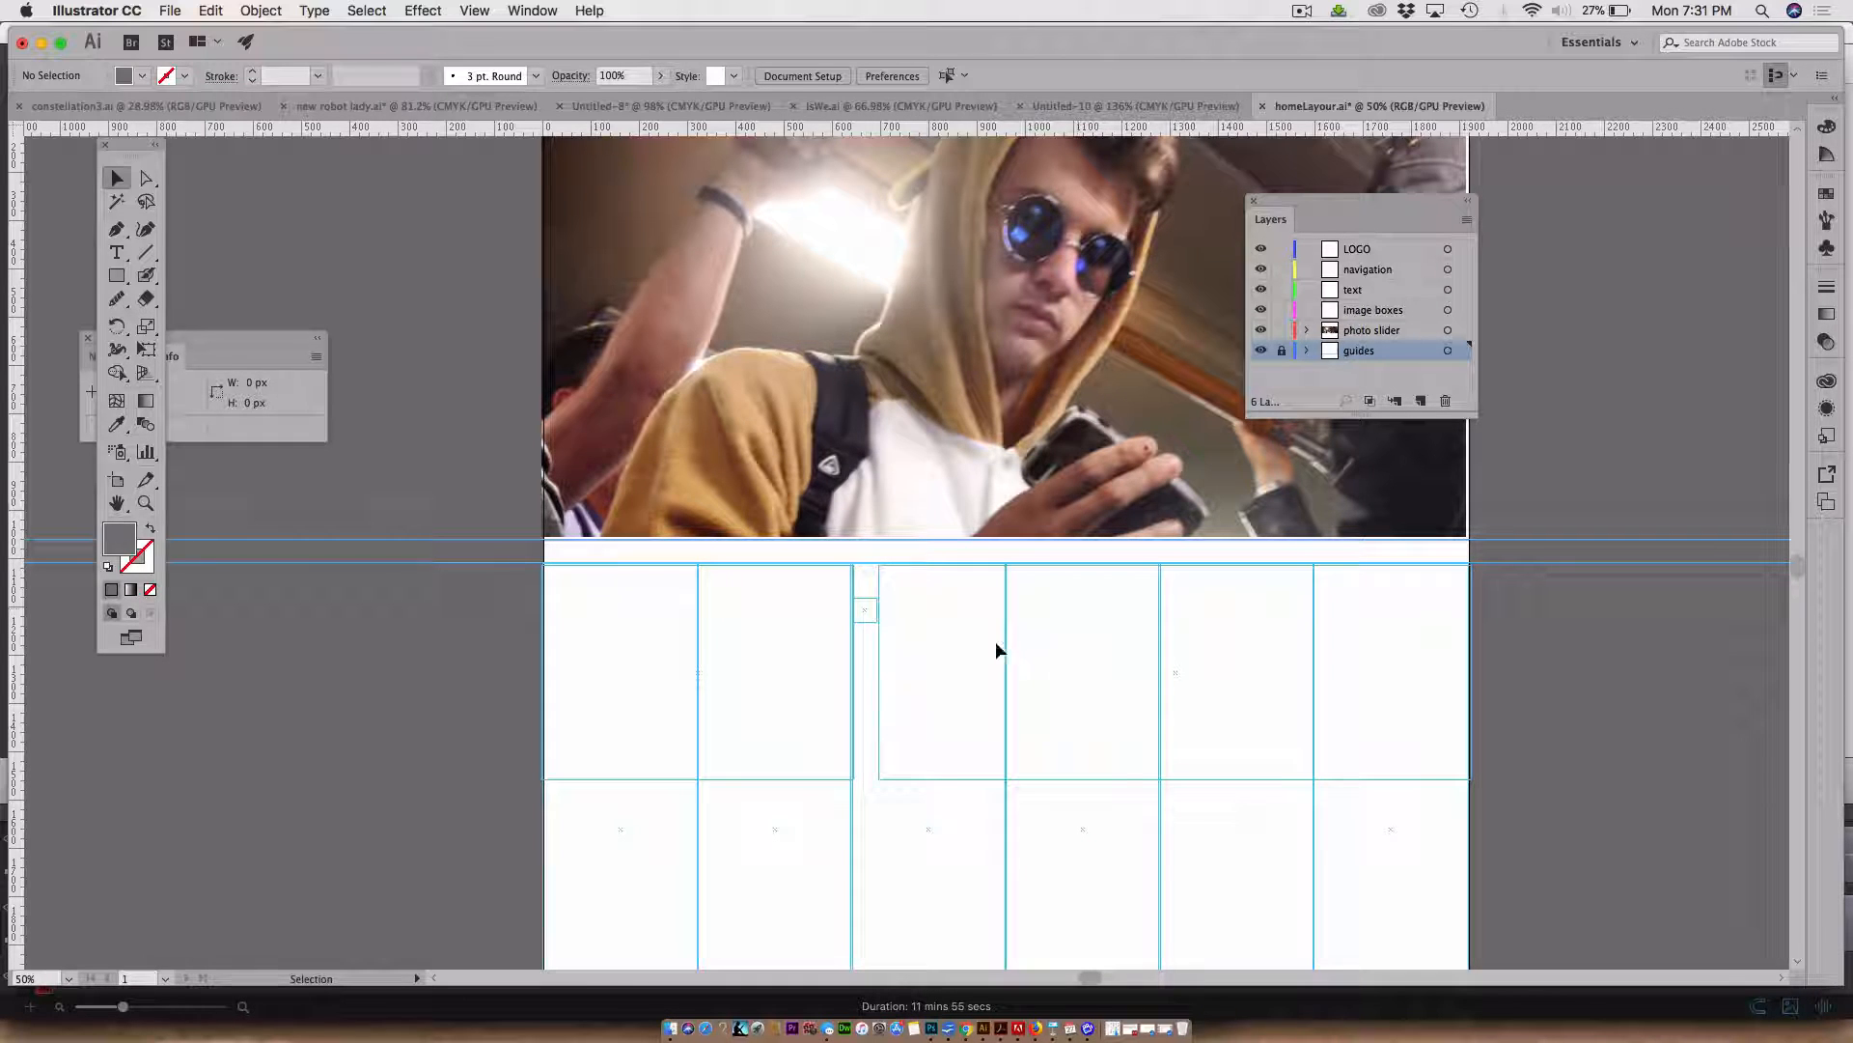
key(z)
drag(521, 506, 1143, 692)
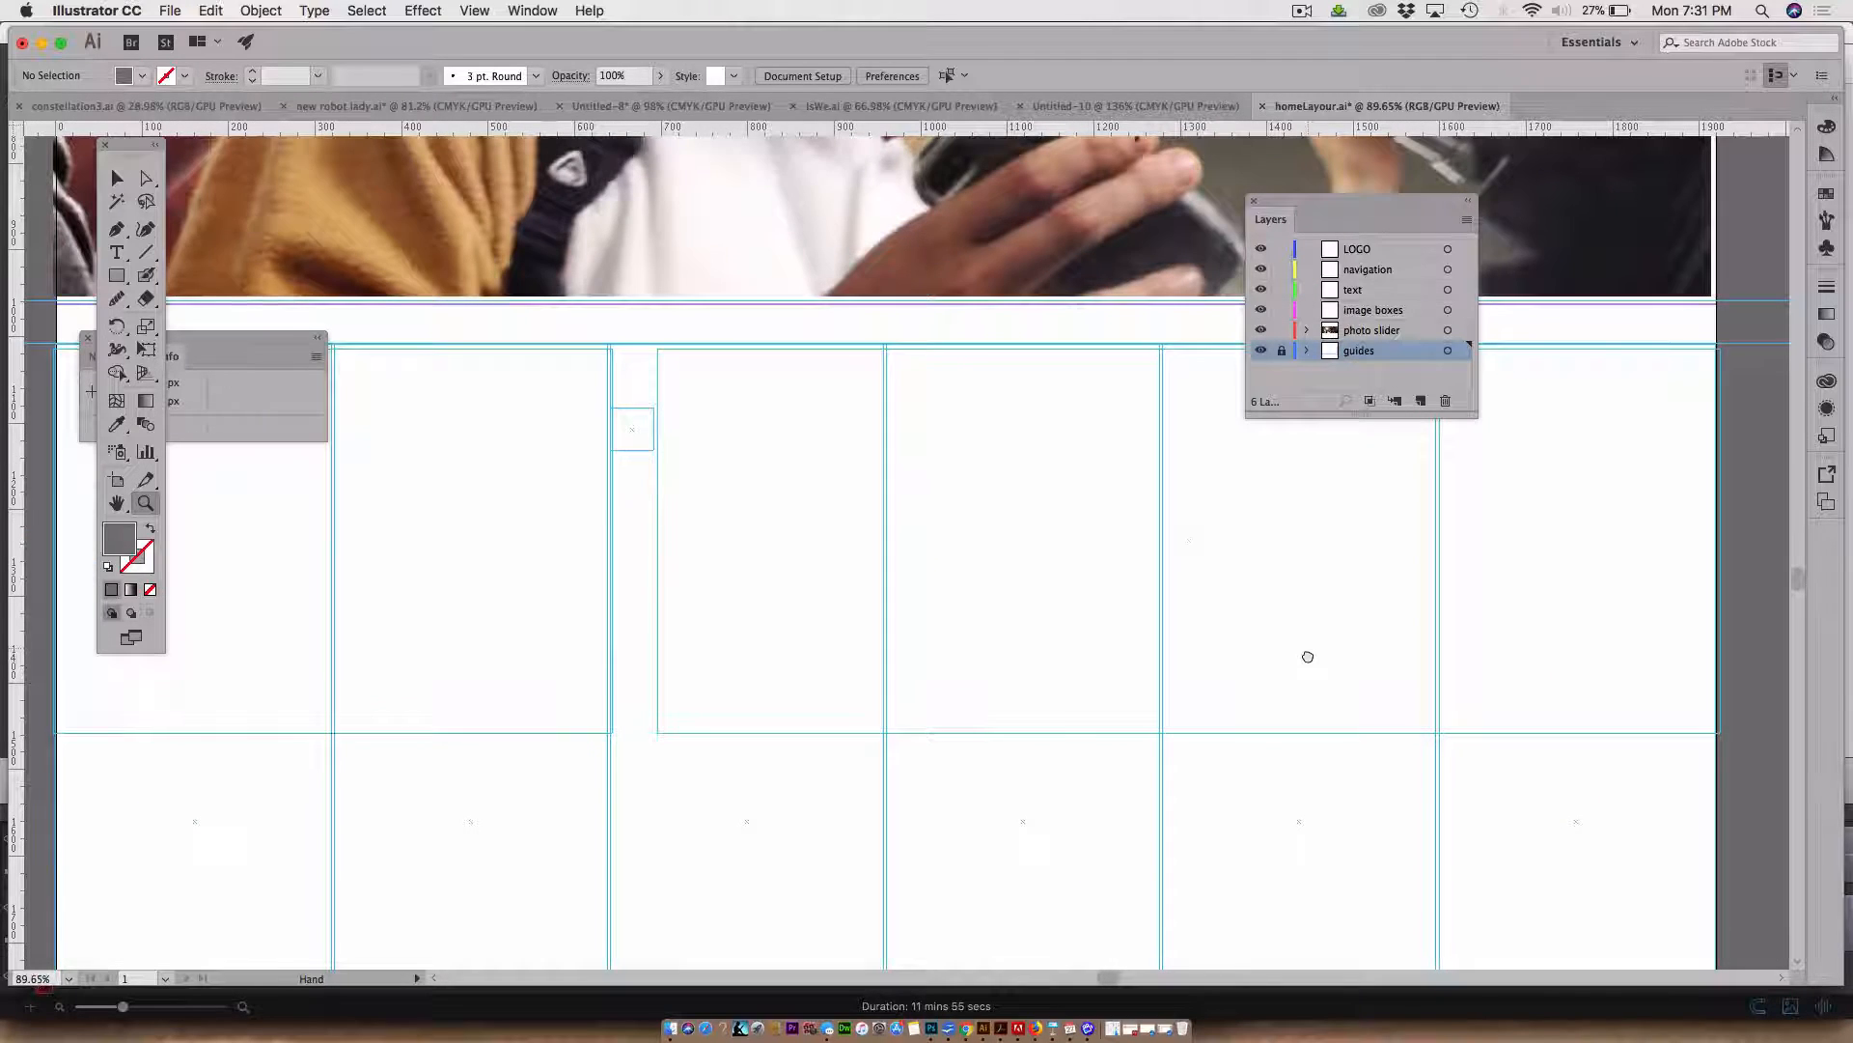
drag(1308, 656, 1201, 823)
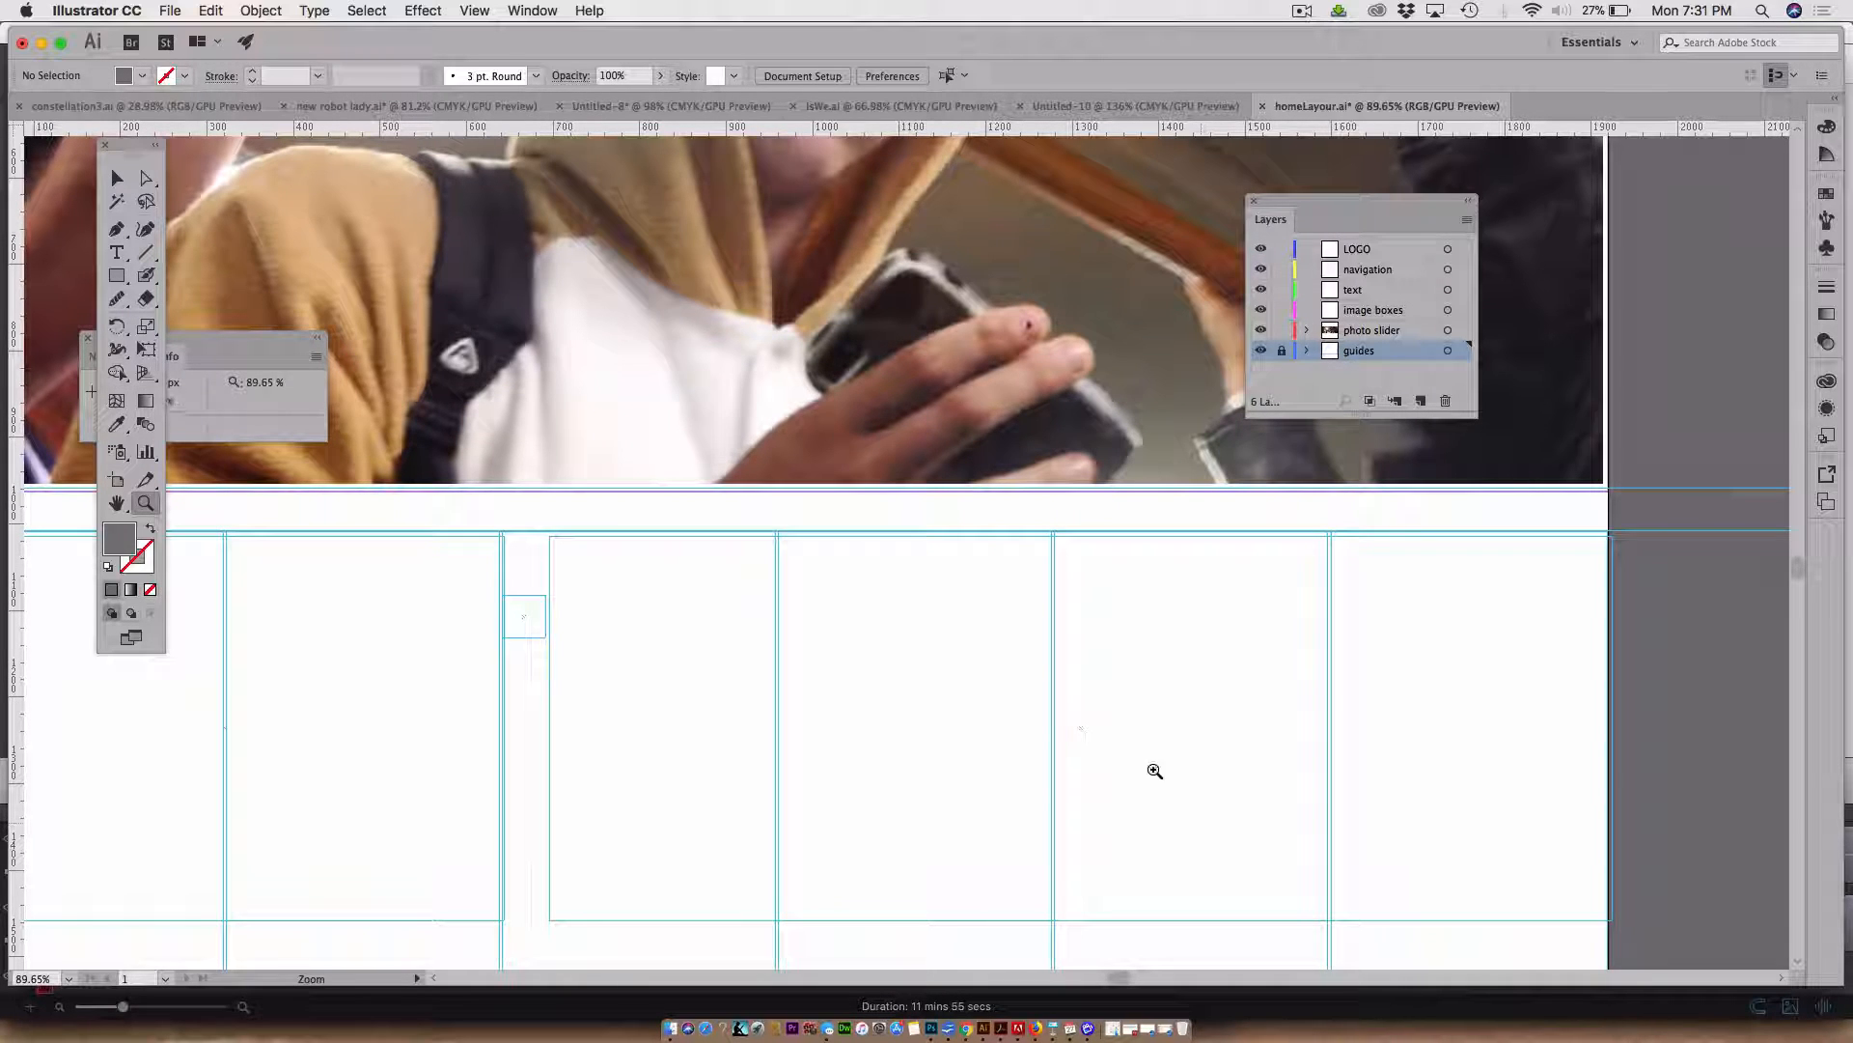
click(117, 276)
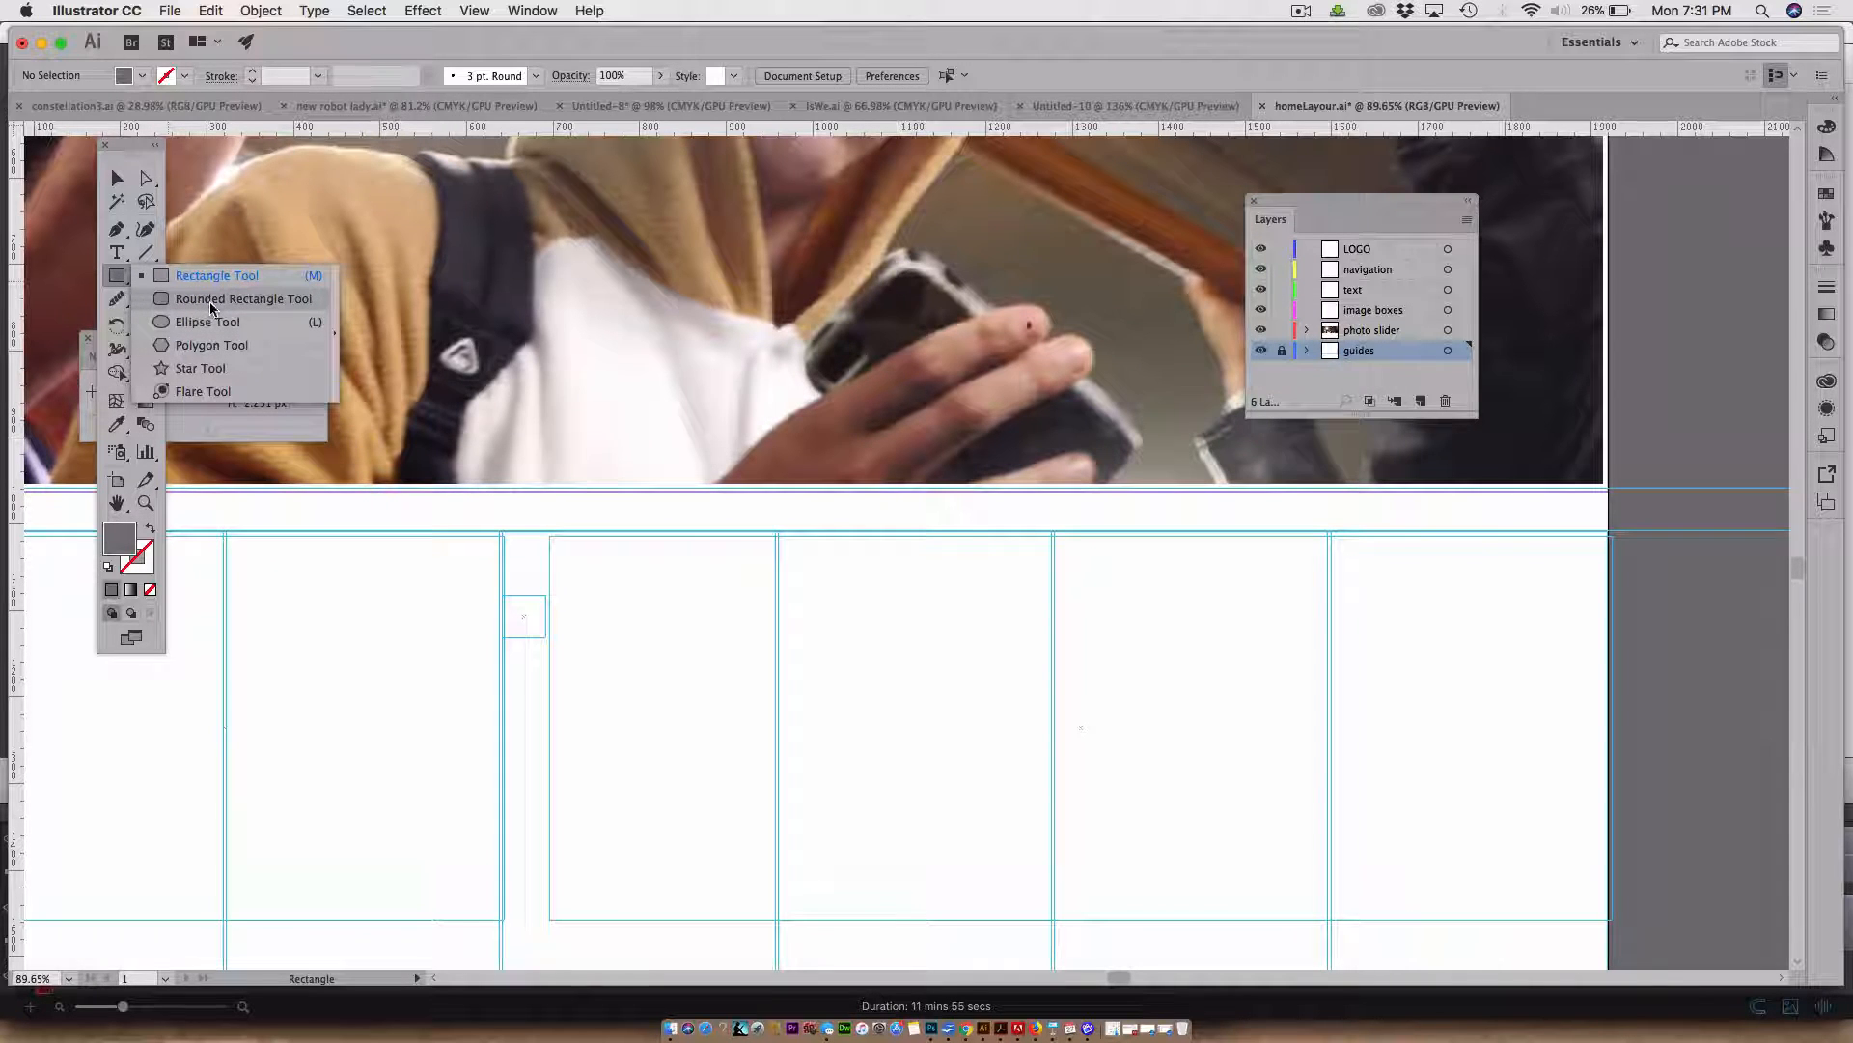
click(213, 301)
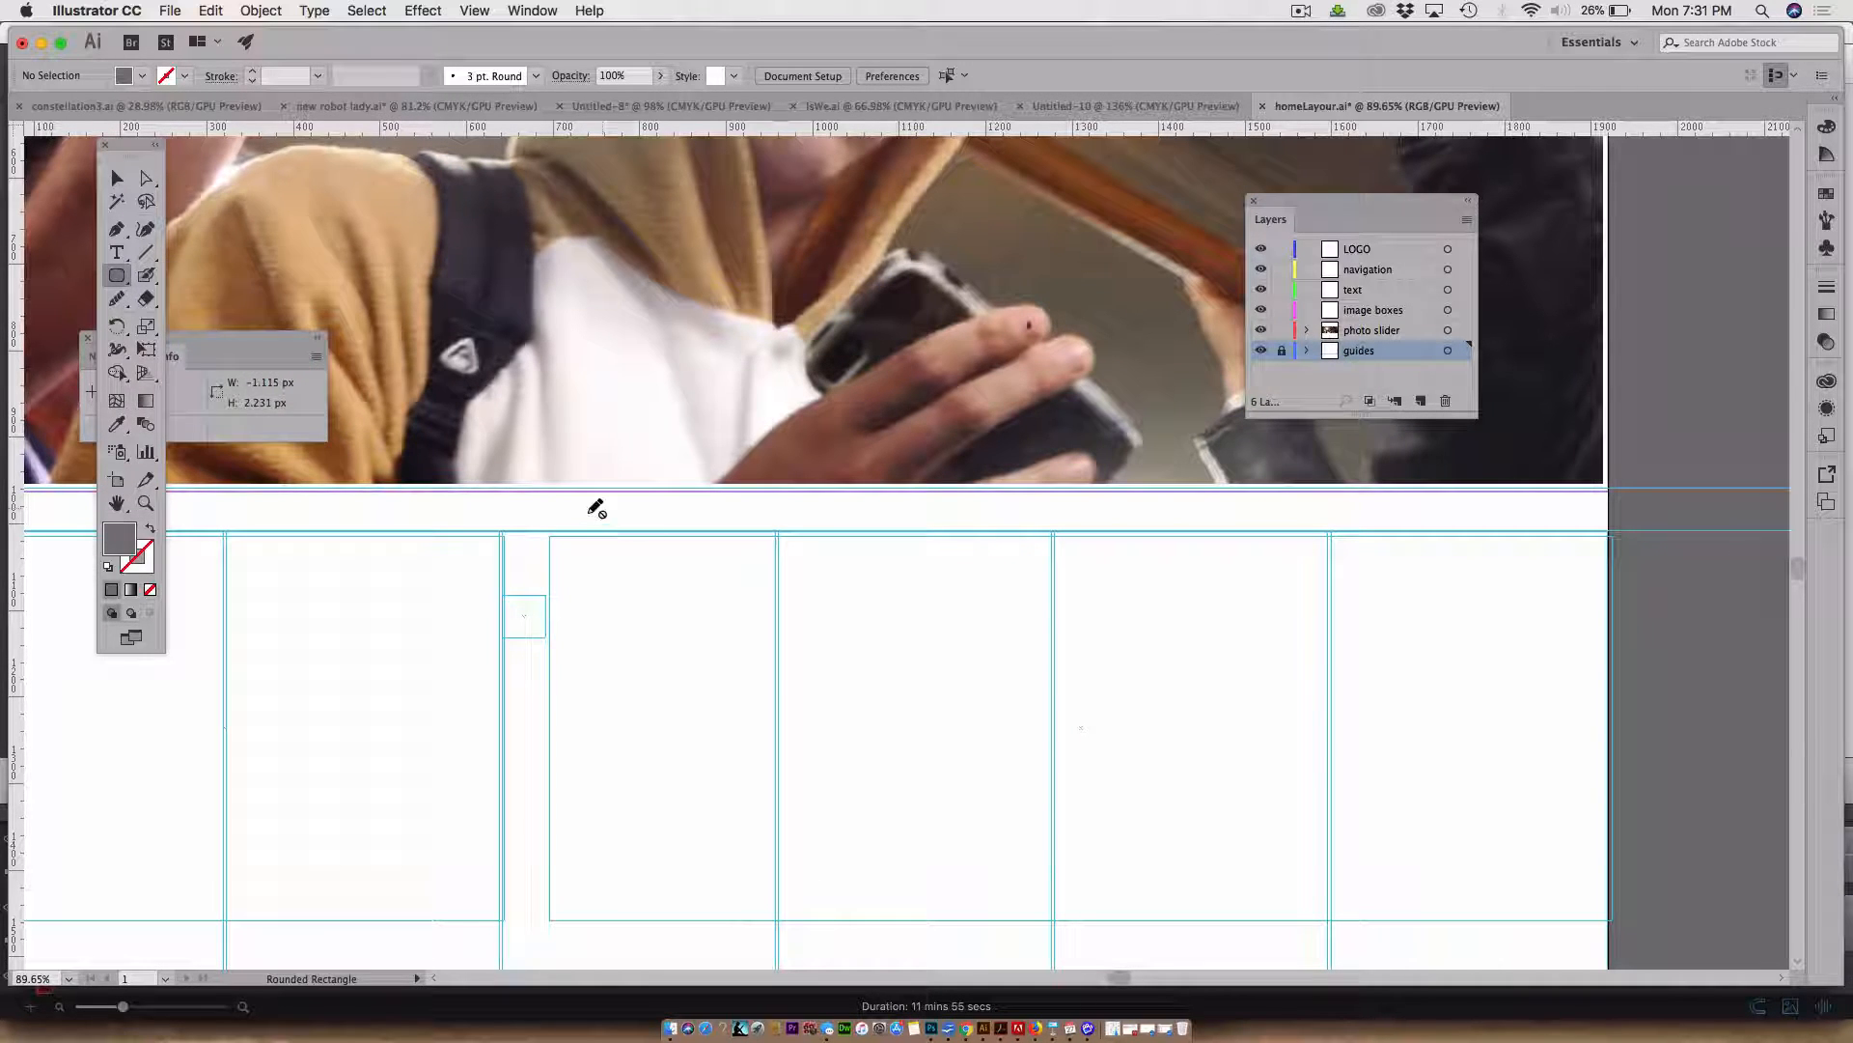
click(1401, 309)
scroll(876, 471, down, 1)
scroll(875, 470, left, 1)
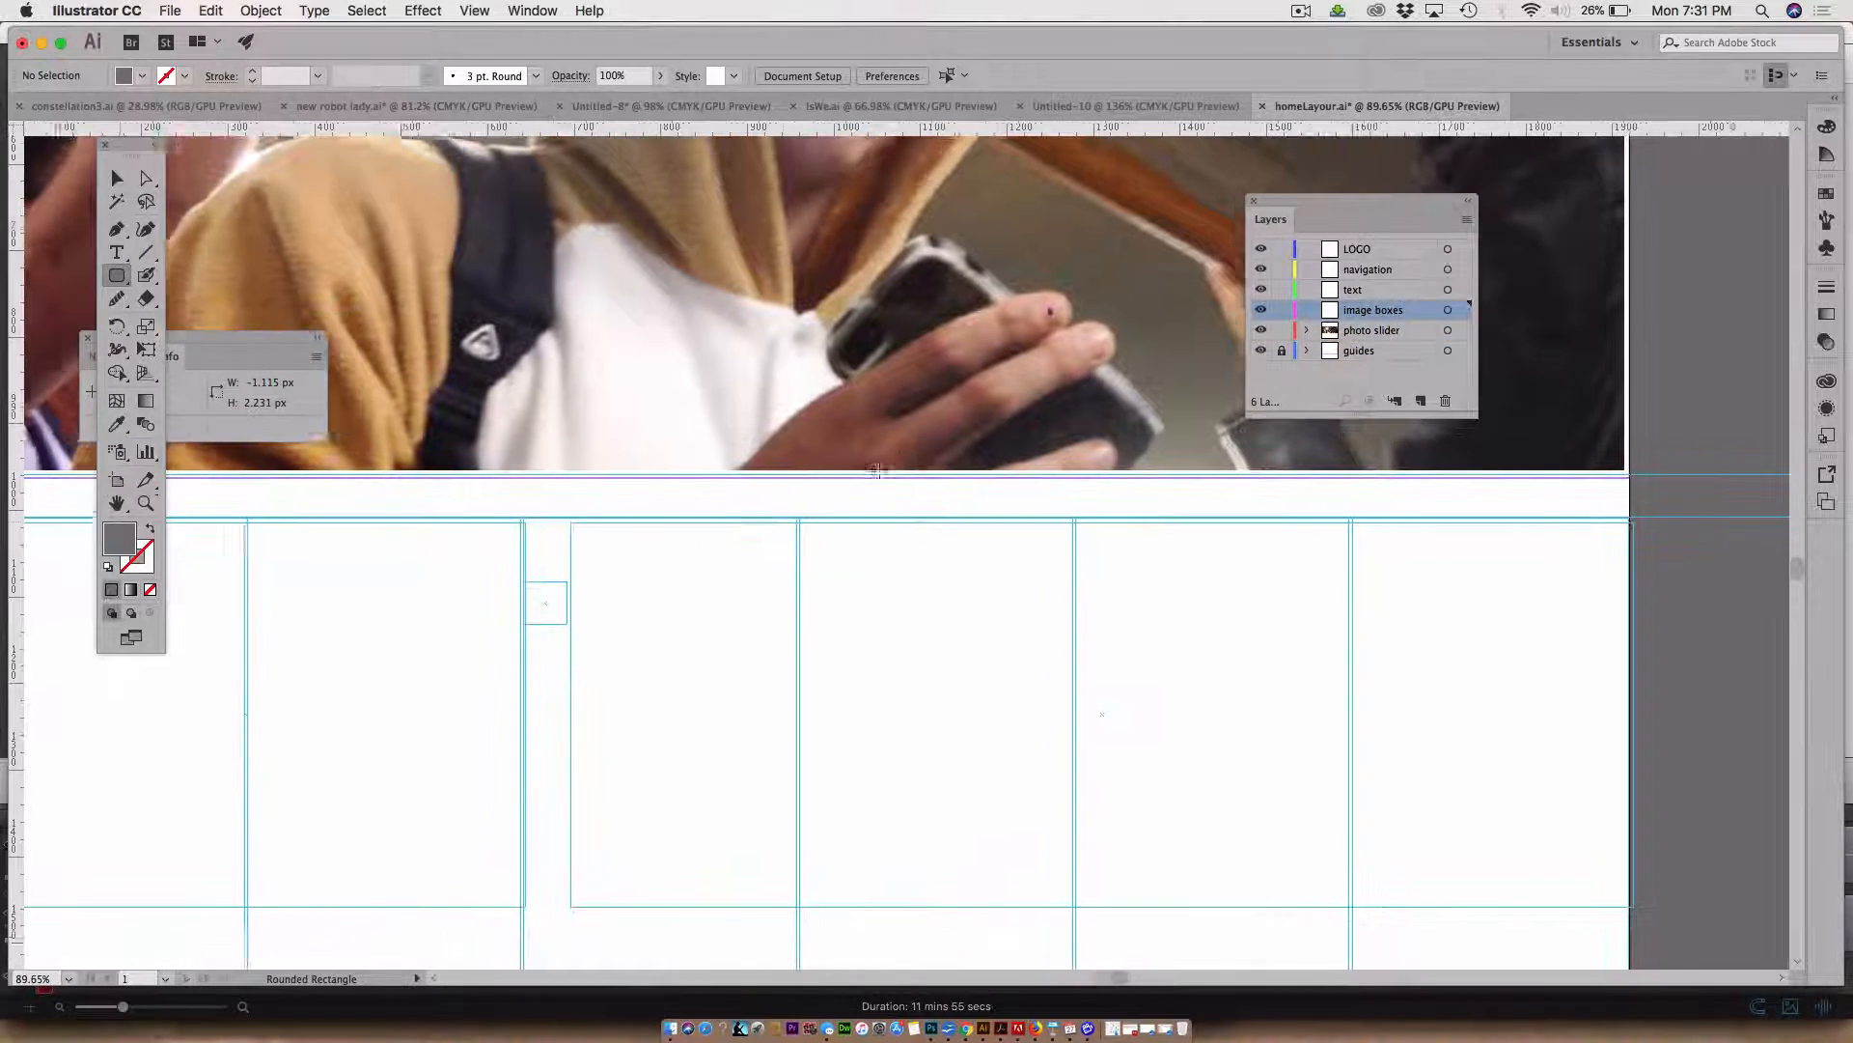
scroll(876, 470, down, 1)
scroll(876, 470, left, 1)
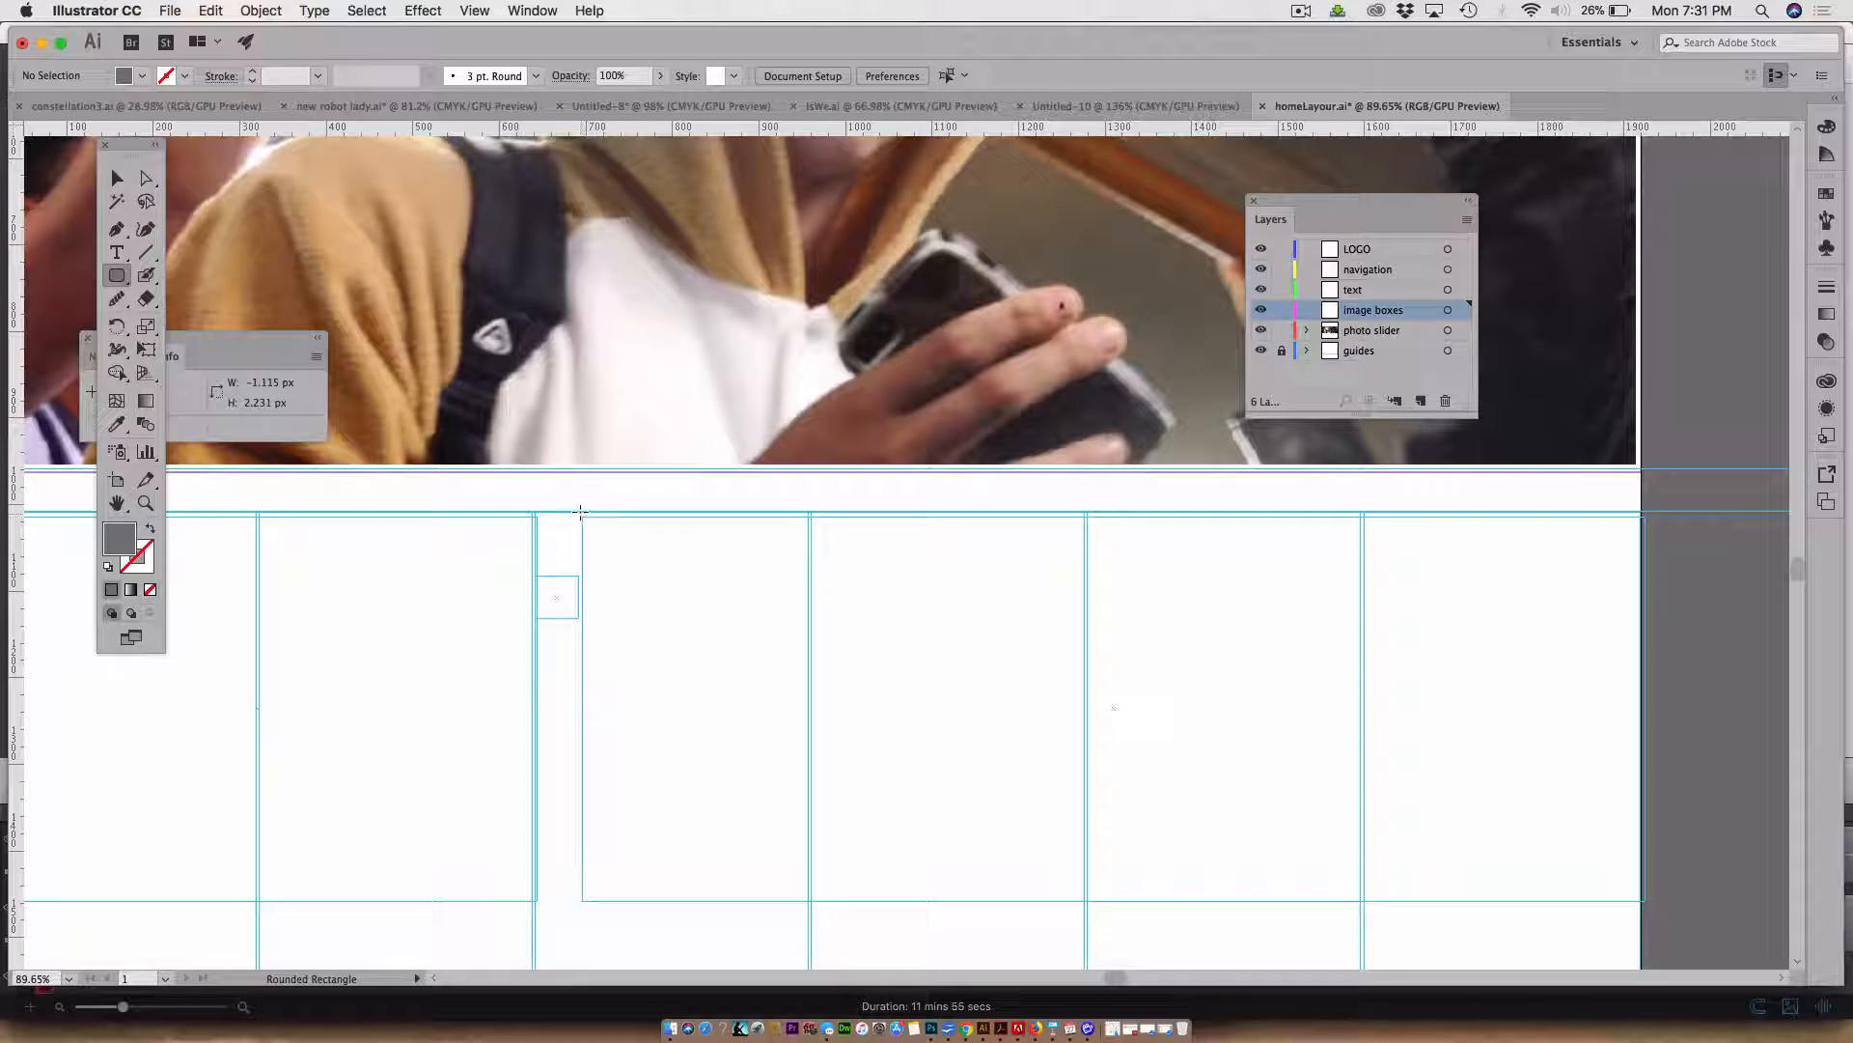
drag(580, 512, 1638, 902)
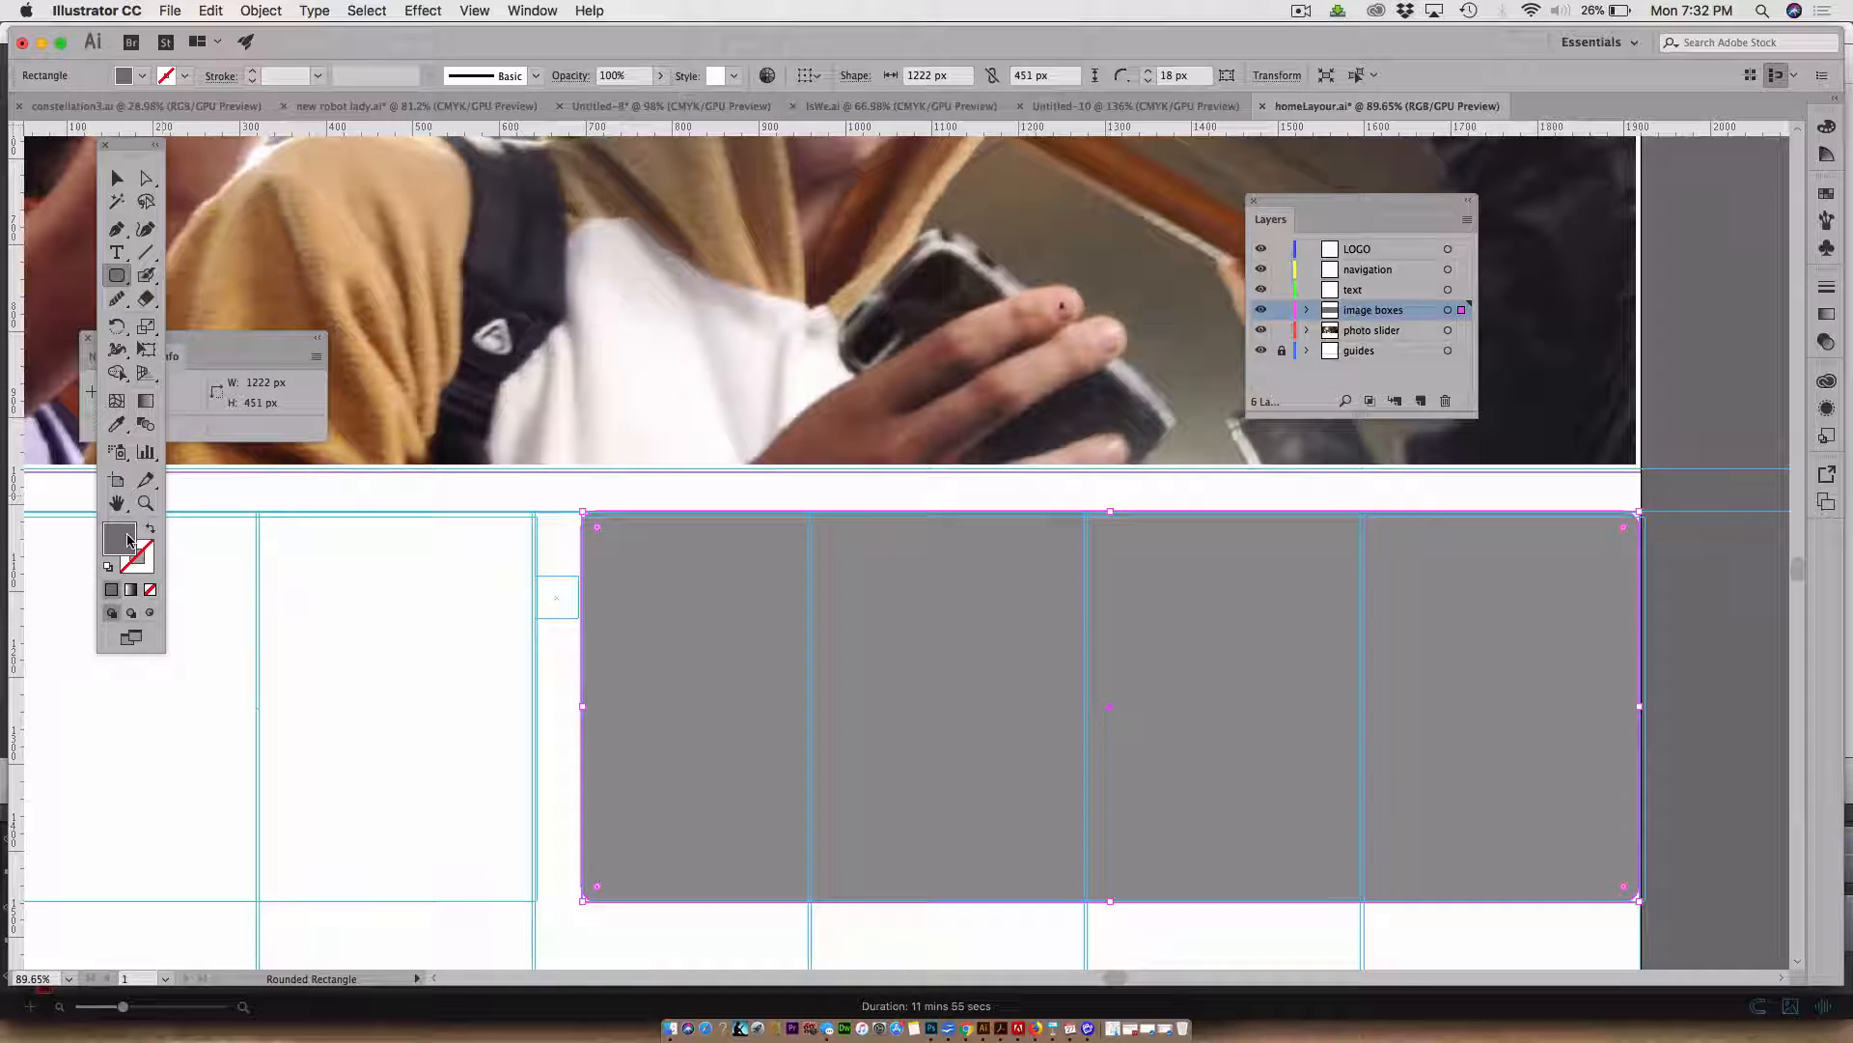
Fill the rounded rectangle with pale yellow F9F4A0
double_click(128, 541)
click(950, 480)
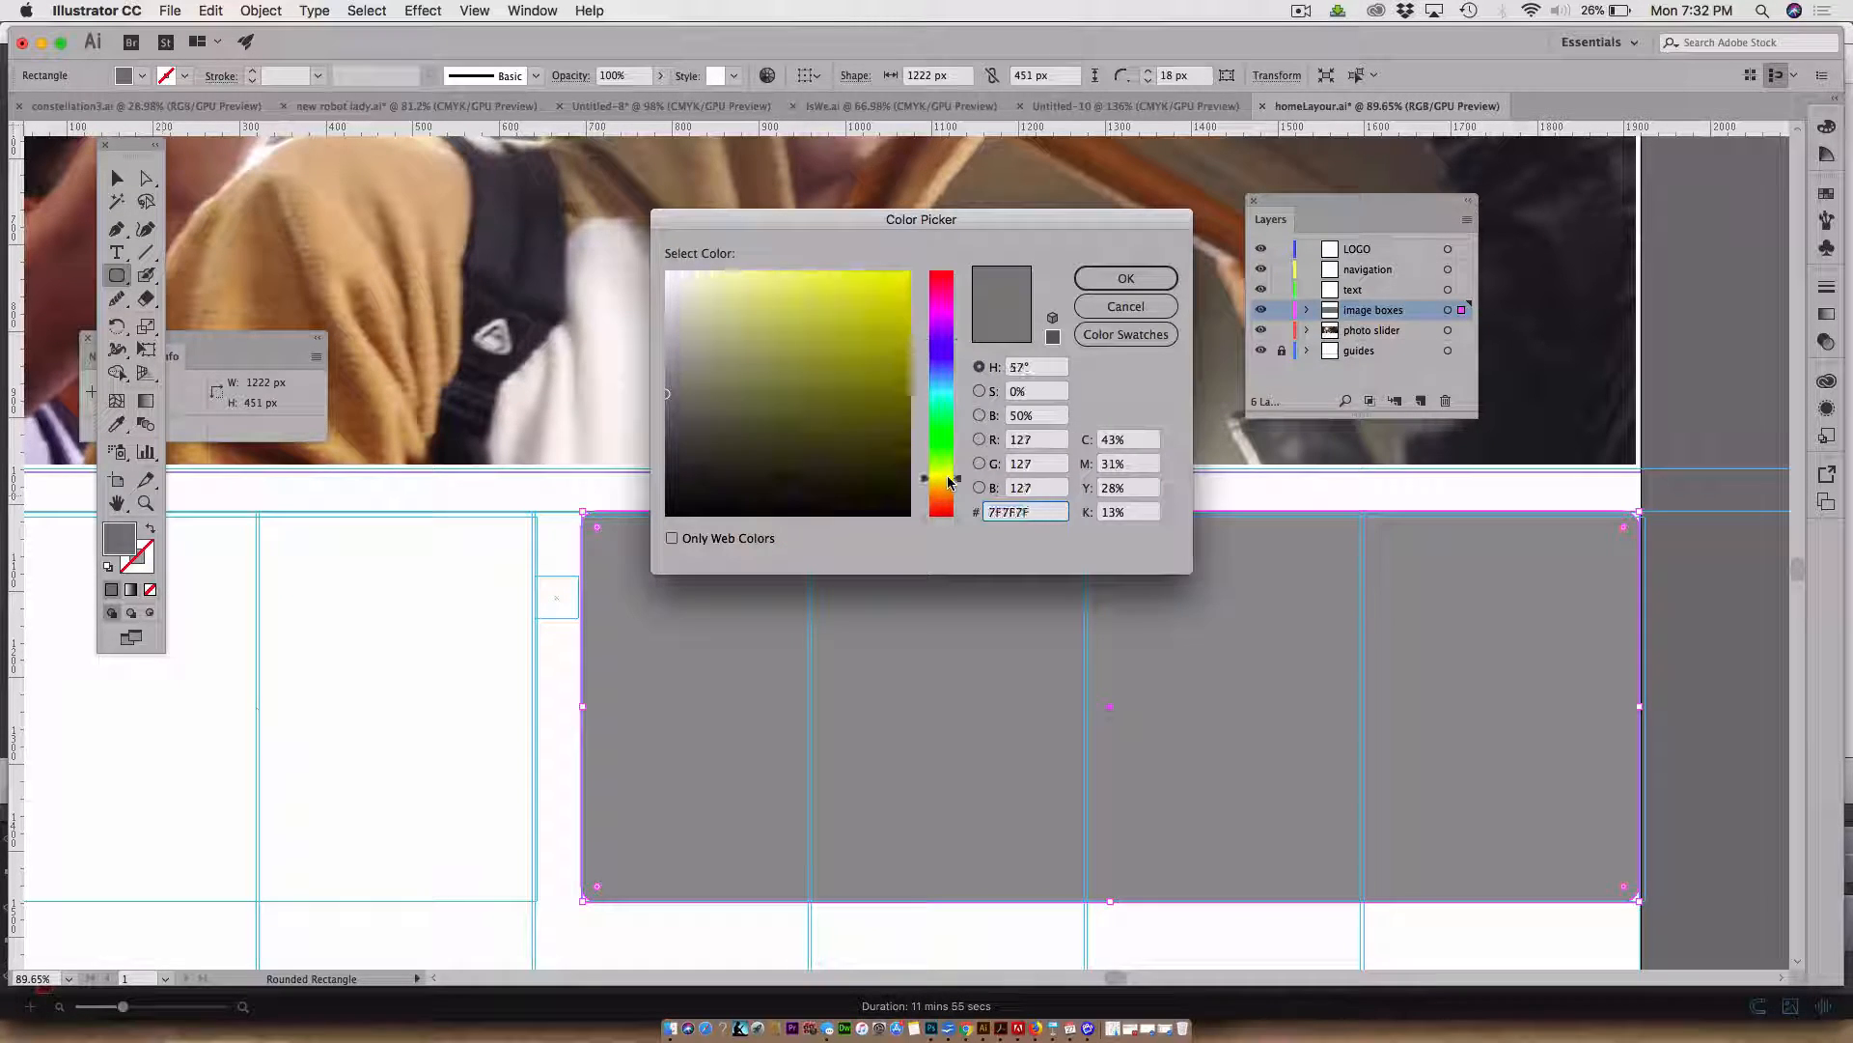
click(899, 281)
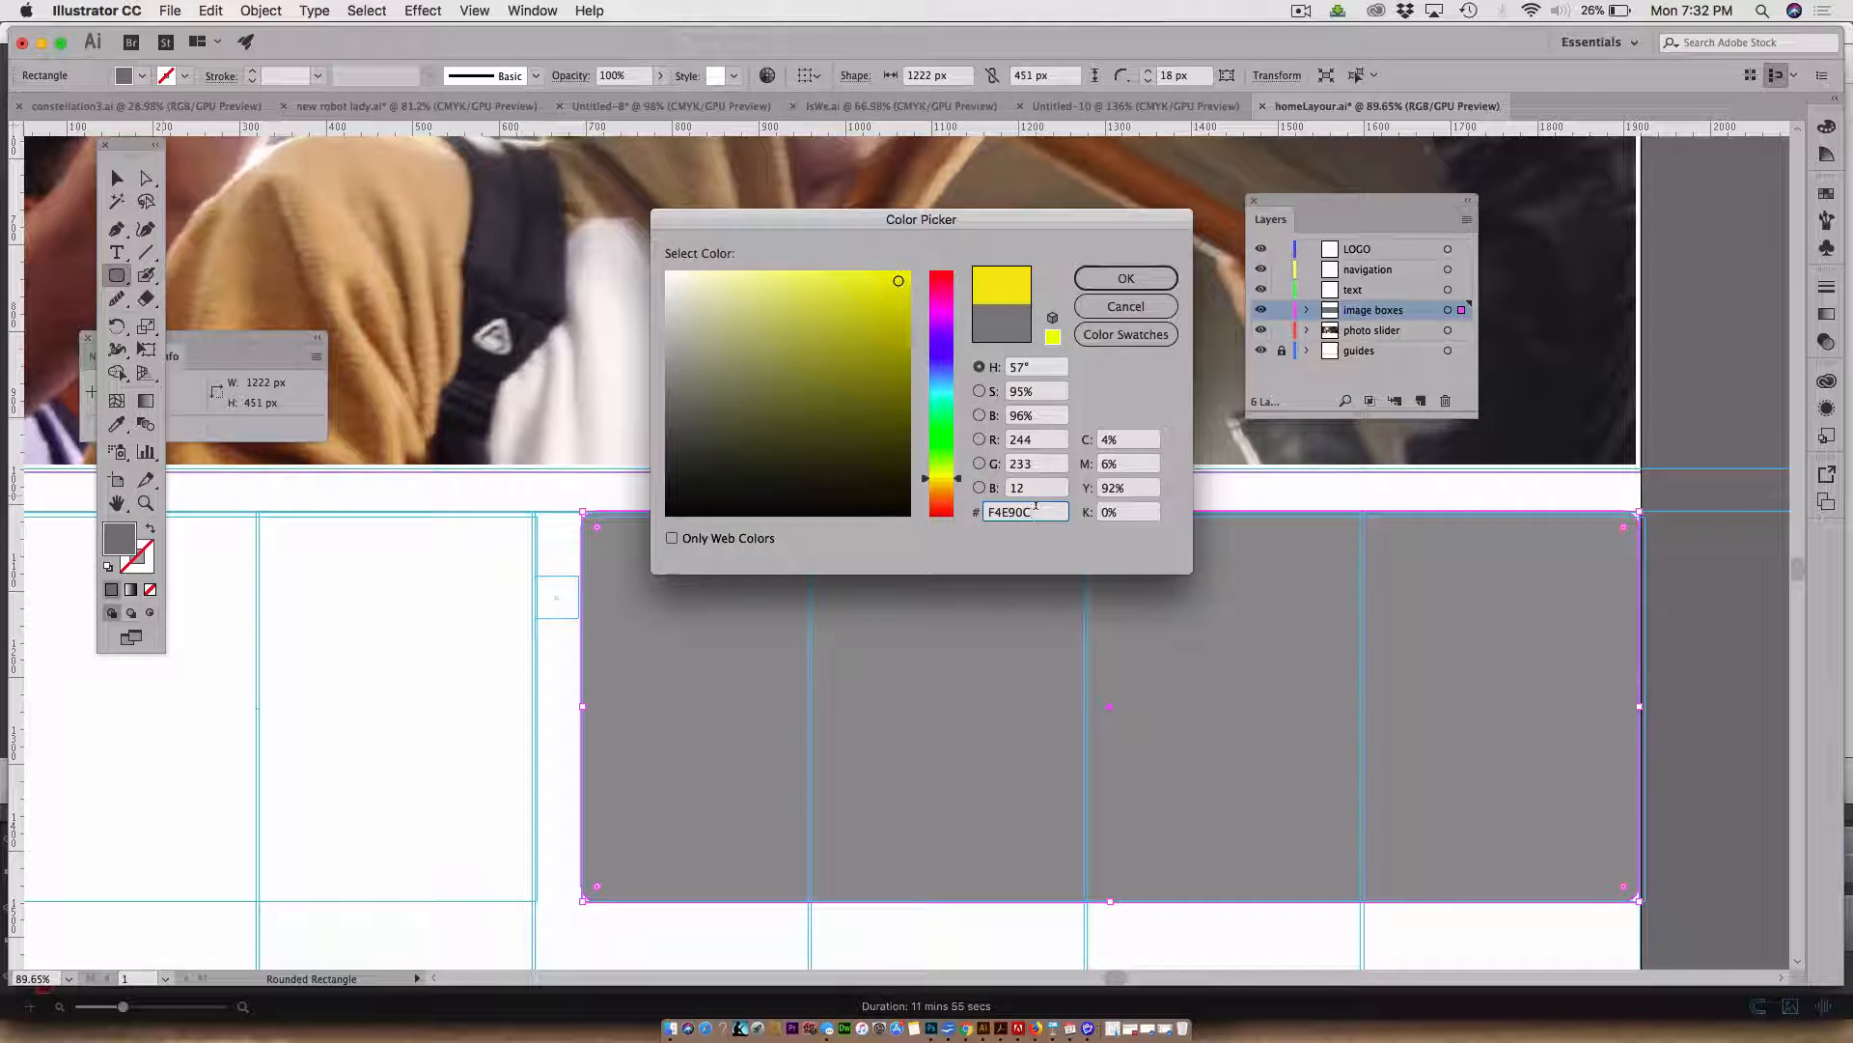
drag(1036, 506, 986, 508)
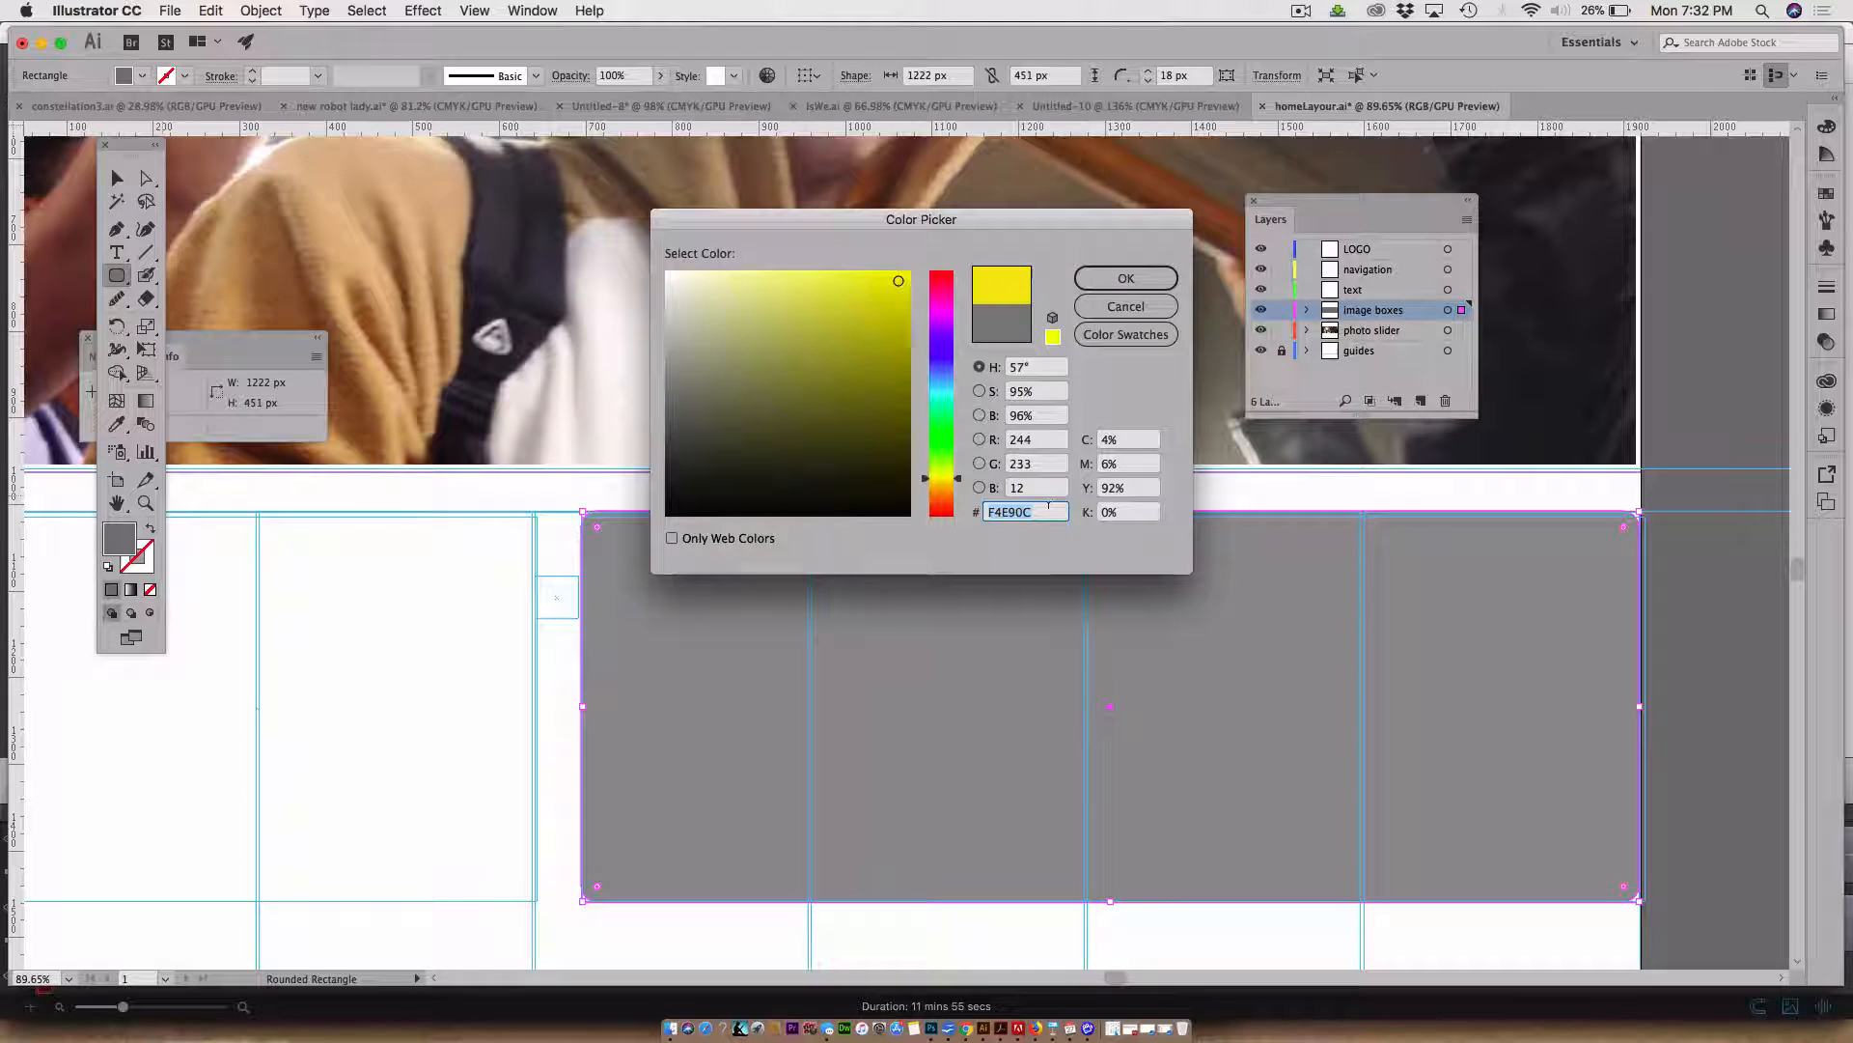
drag(848, 295, 753, 276)
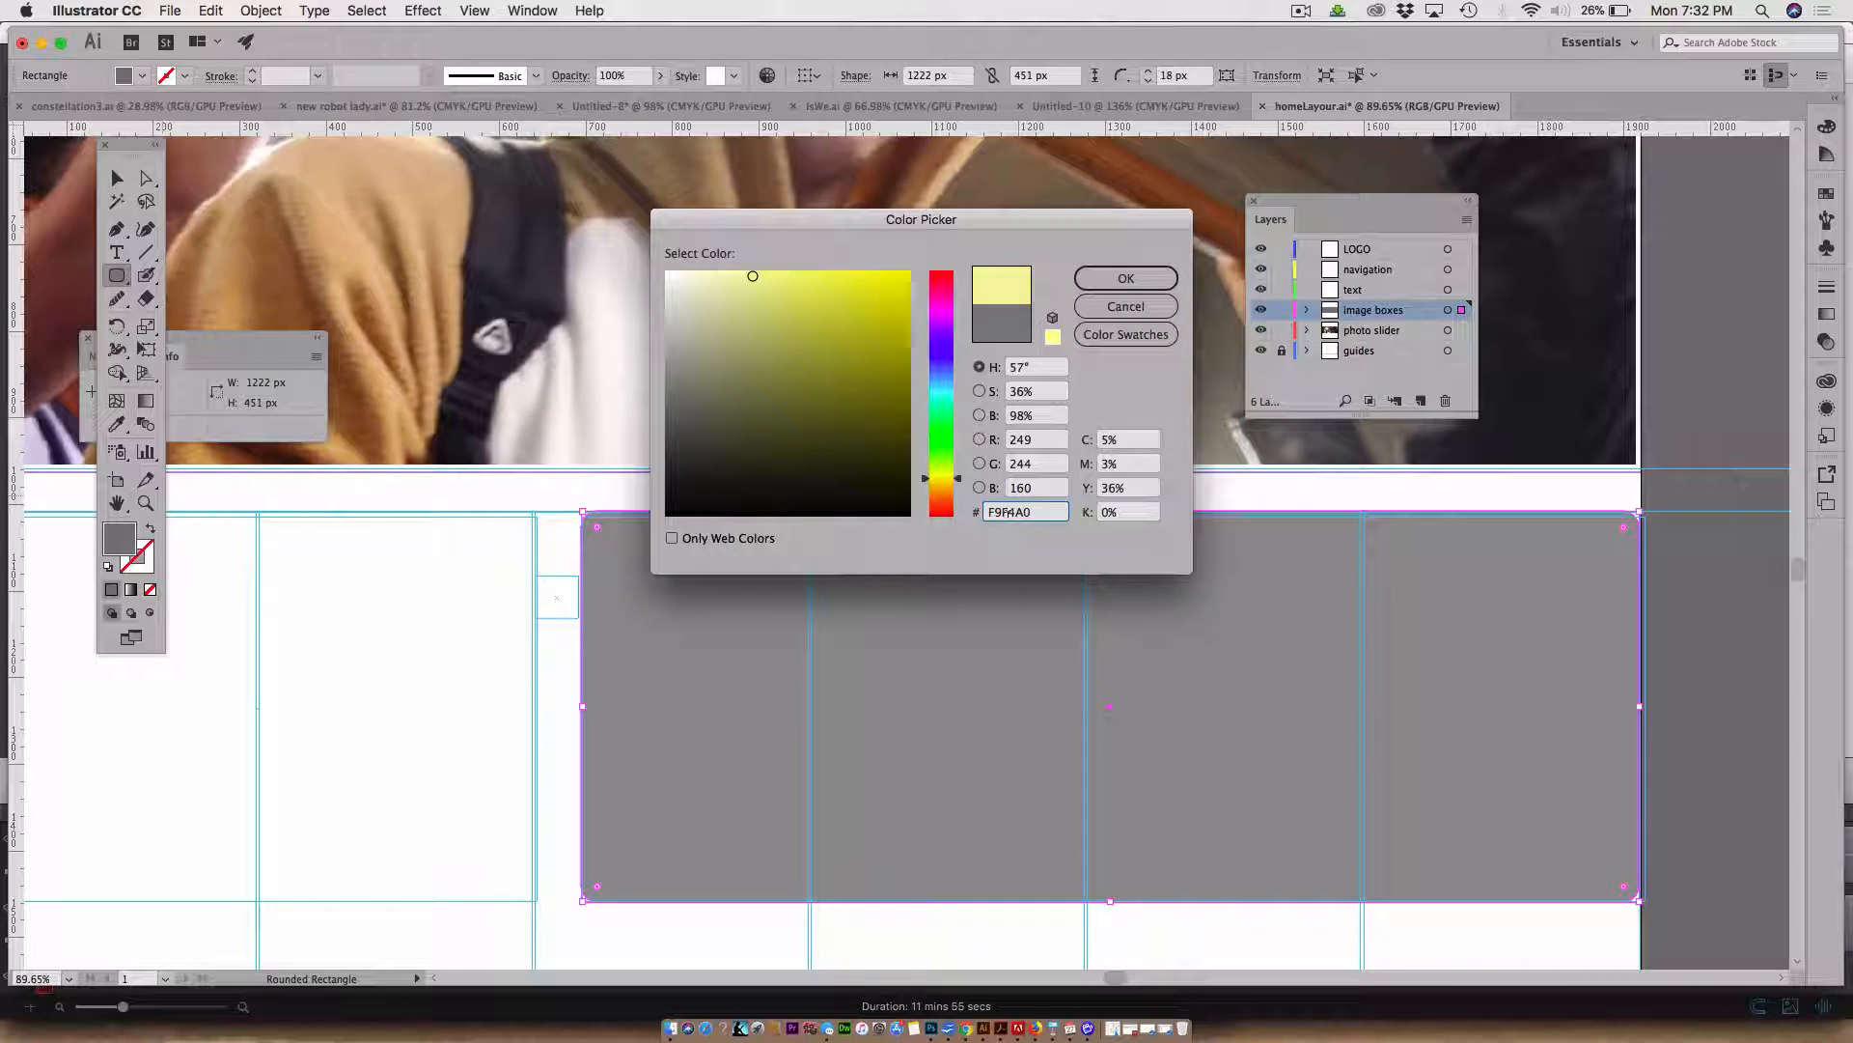
click(1110, 280)
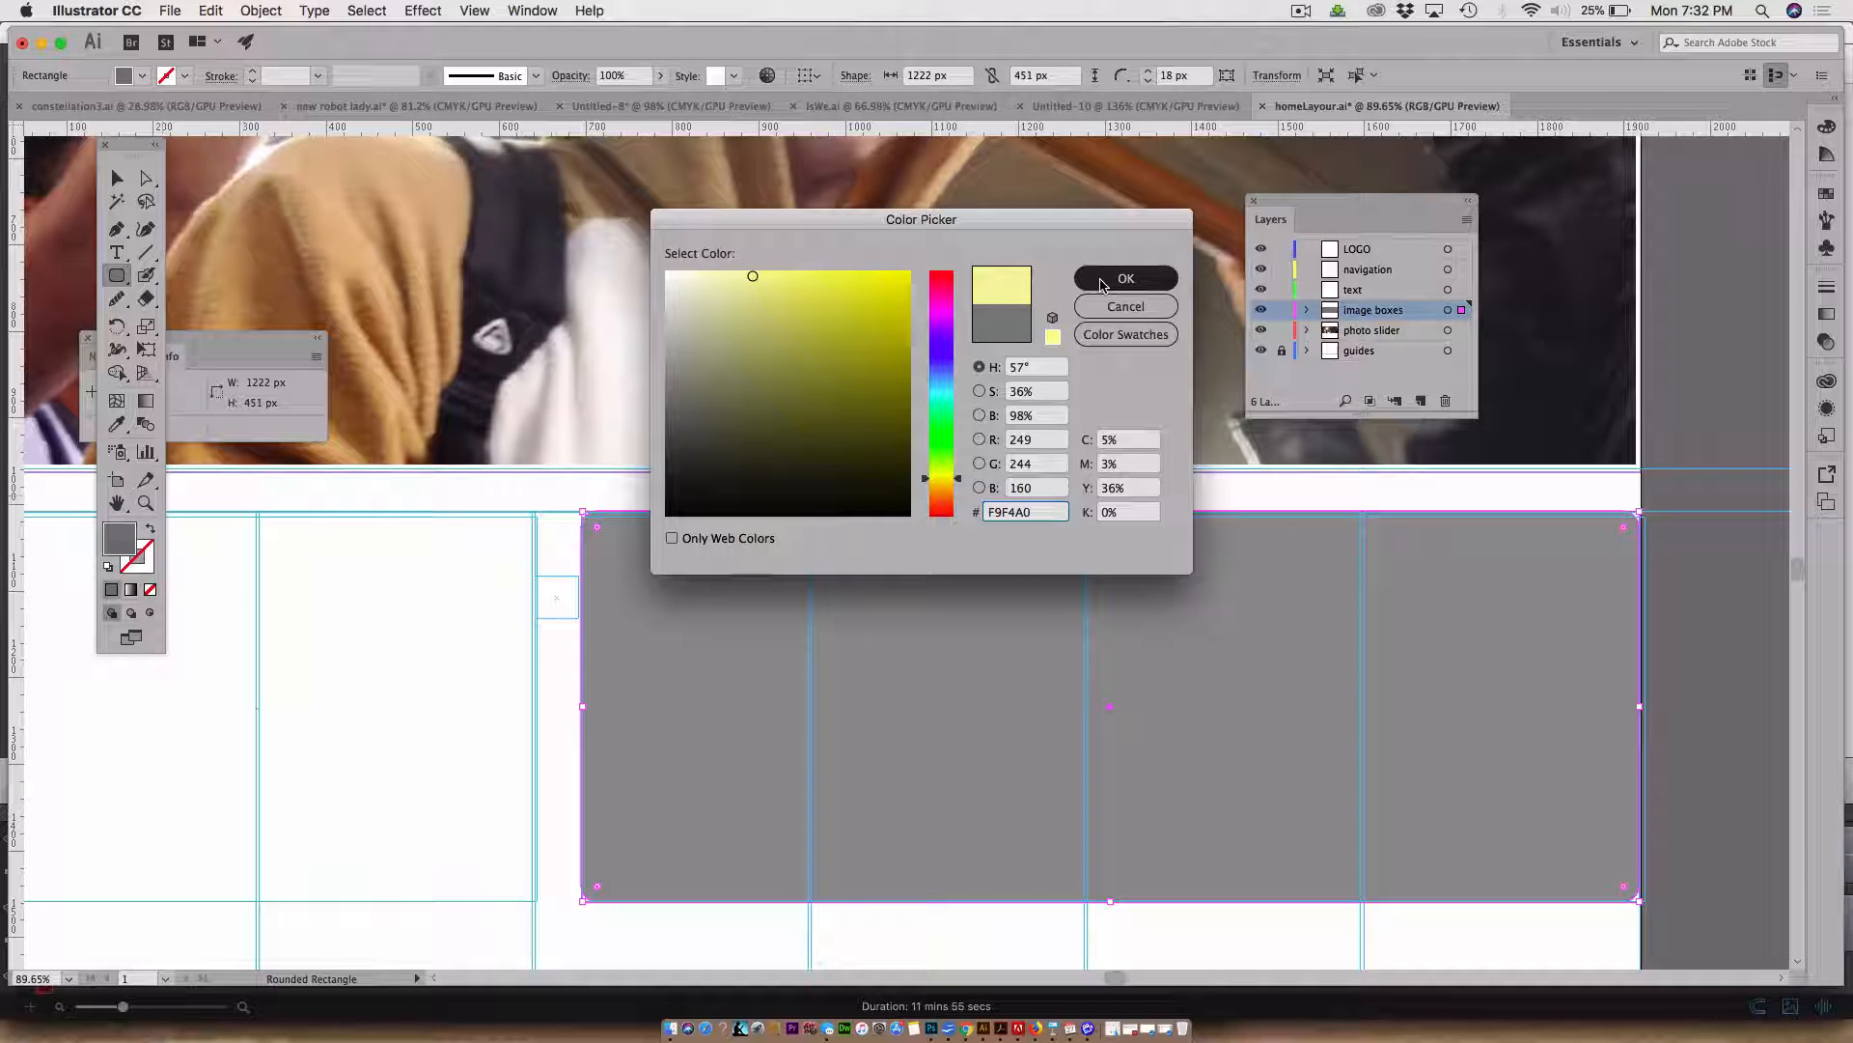
click(1101, 285)
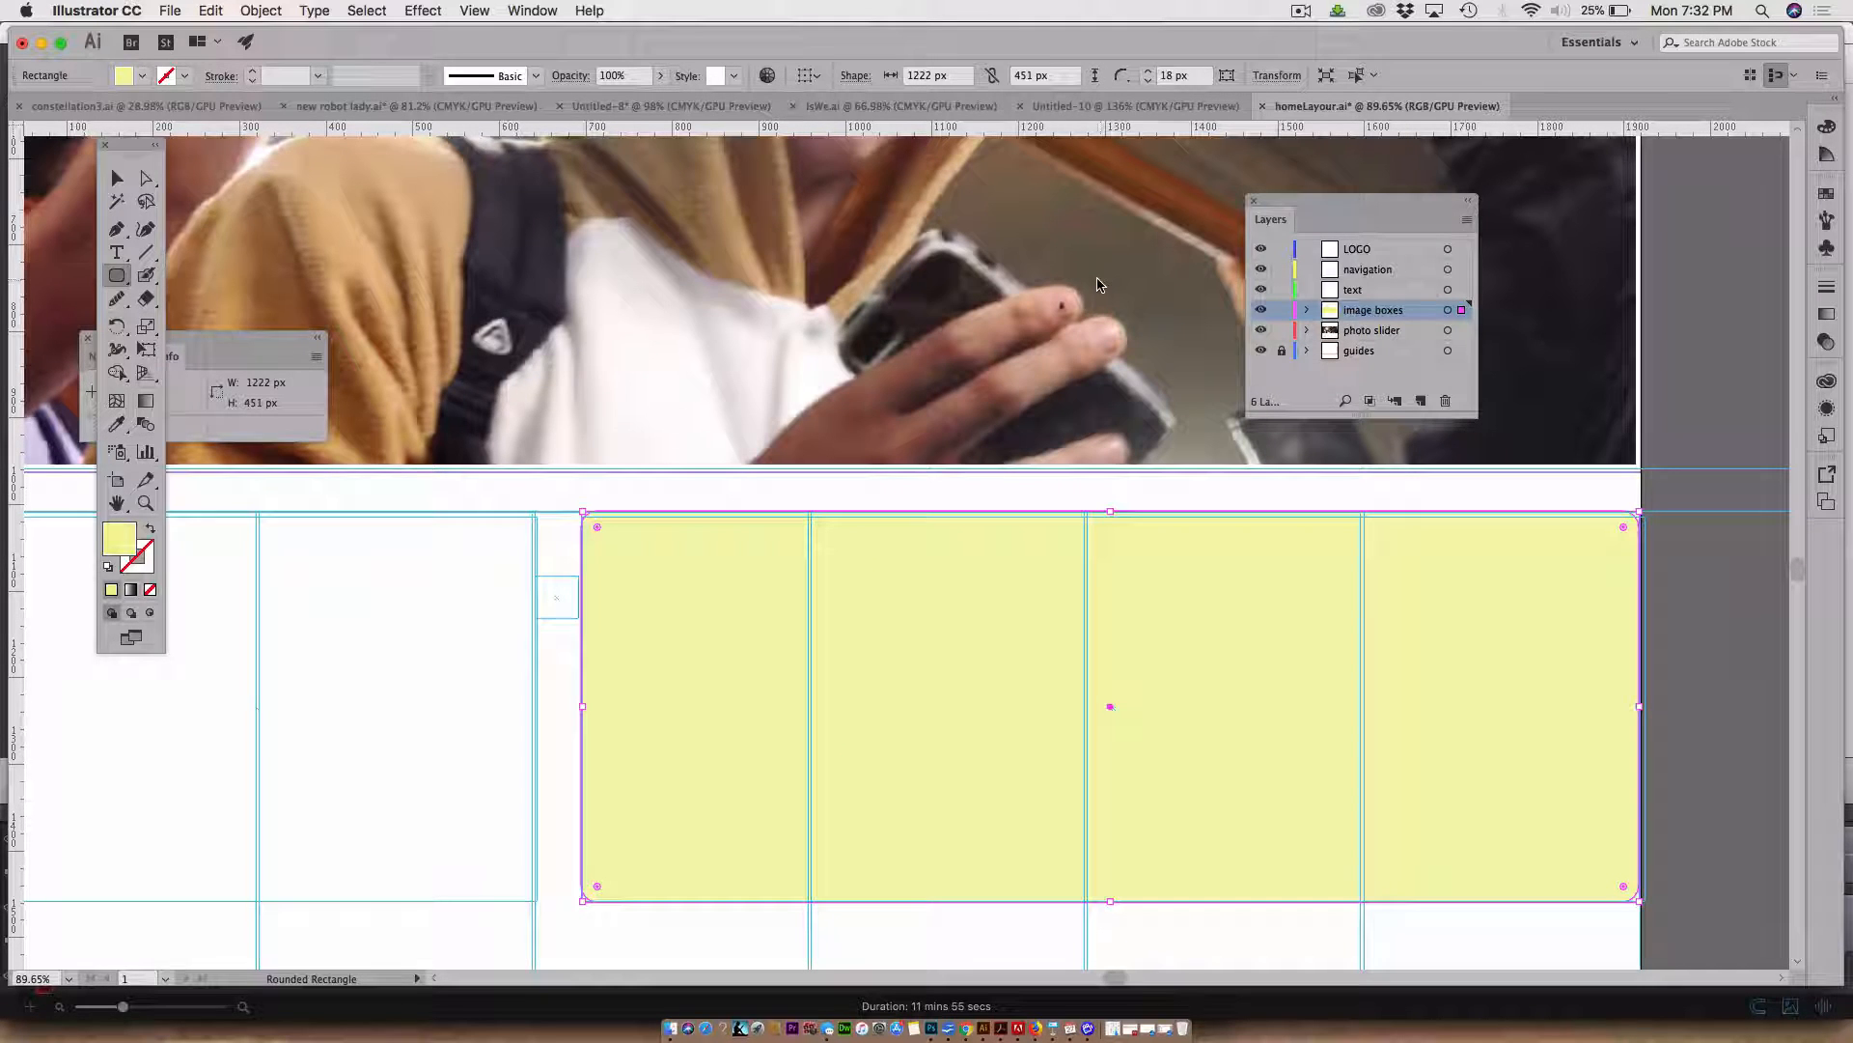
Undo the yellow fill on the rounded rectangle
click(117, 179)
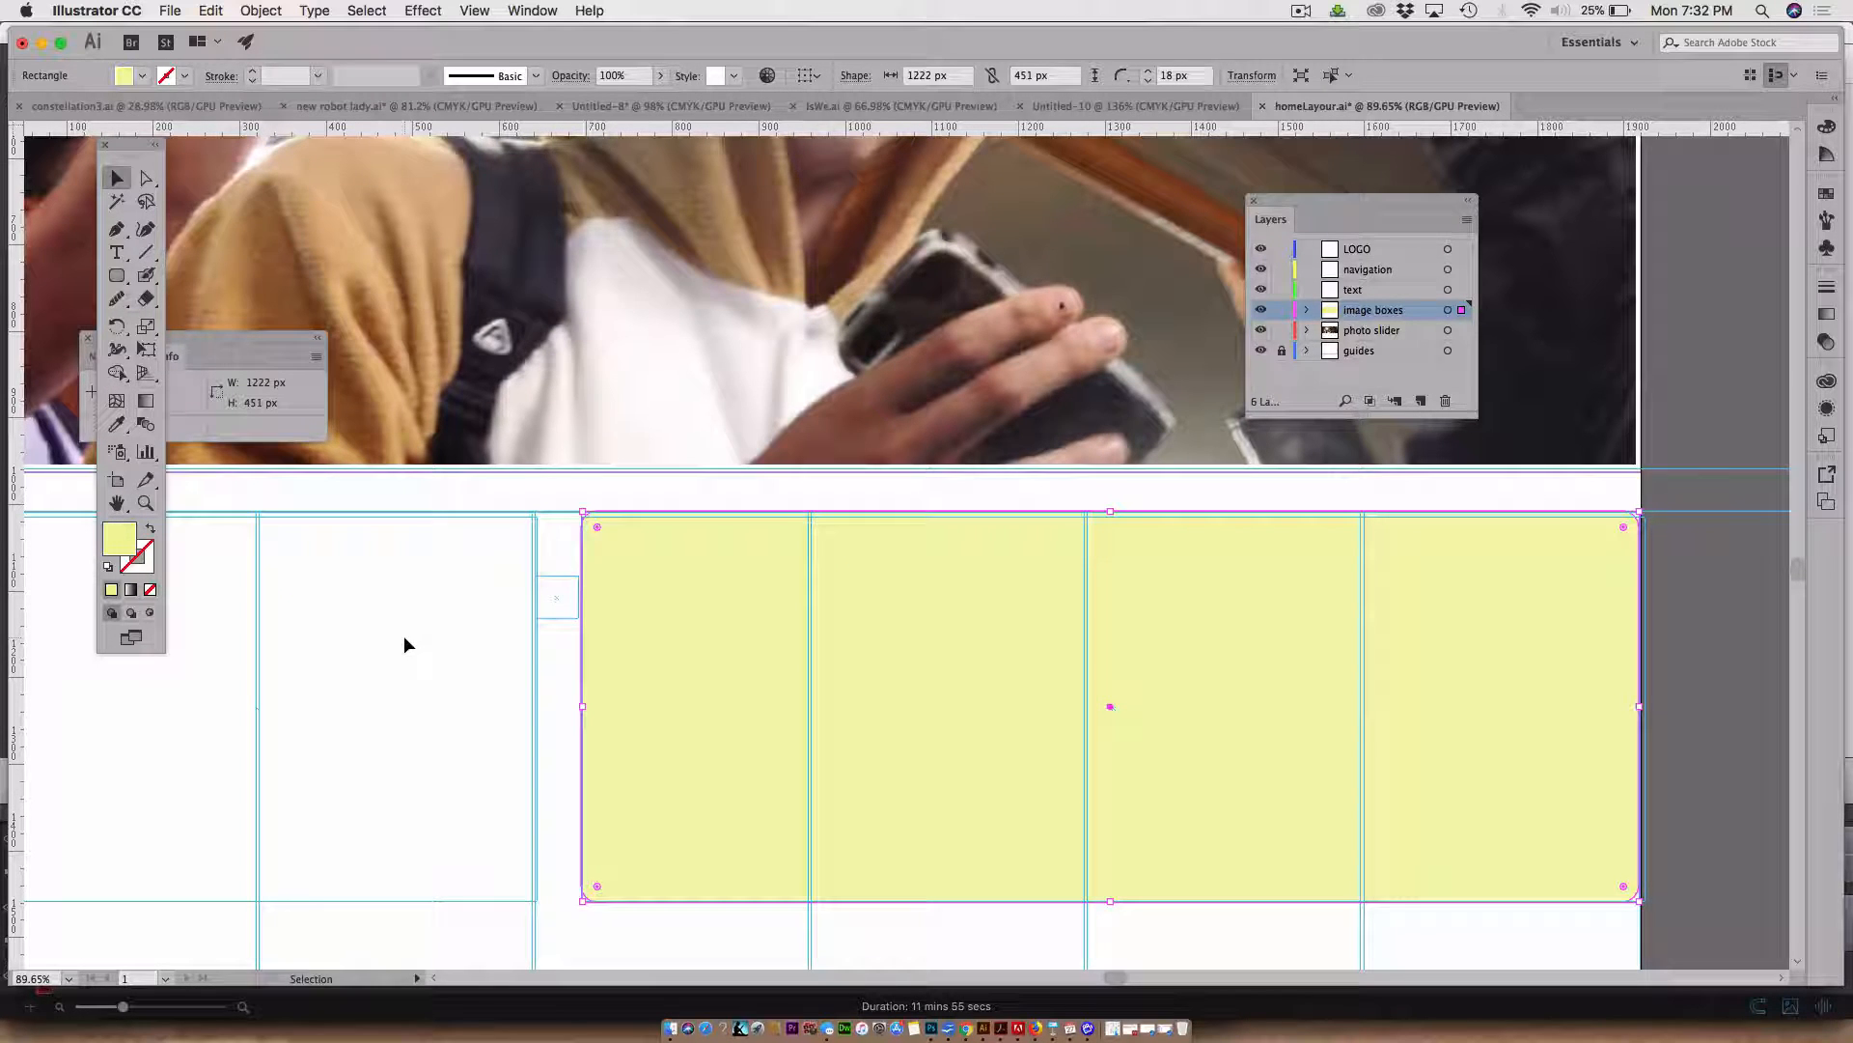
click(213, 12)
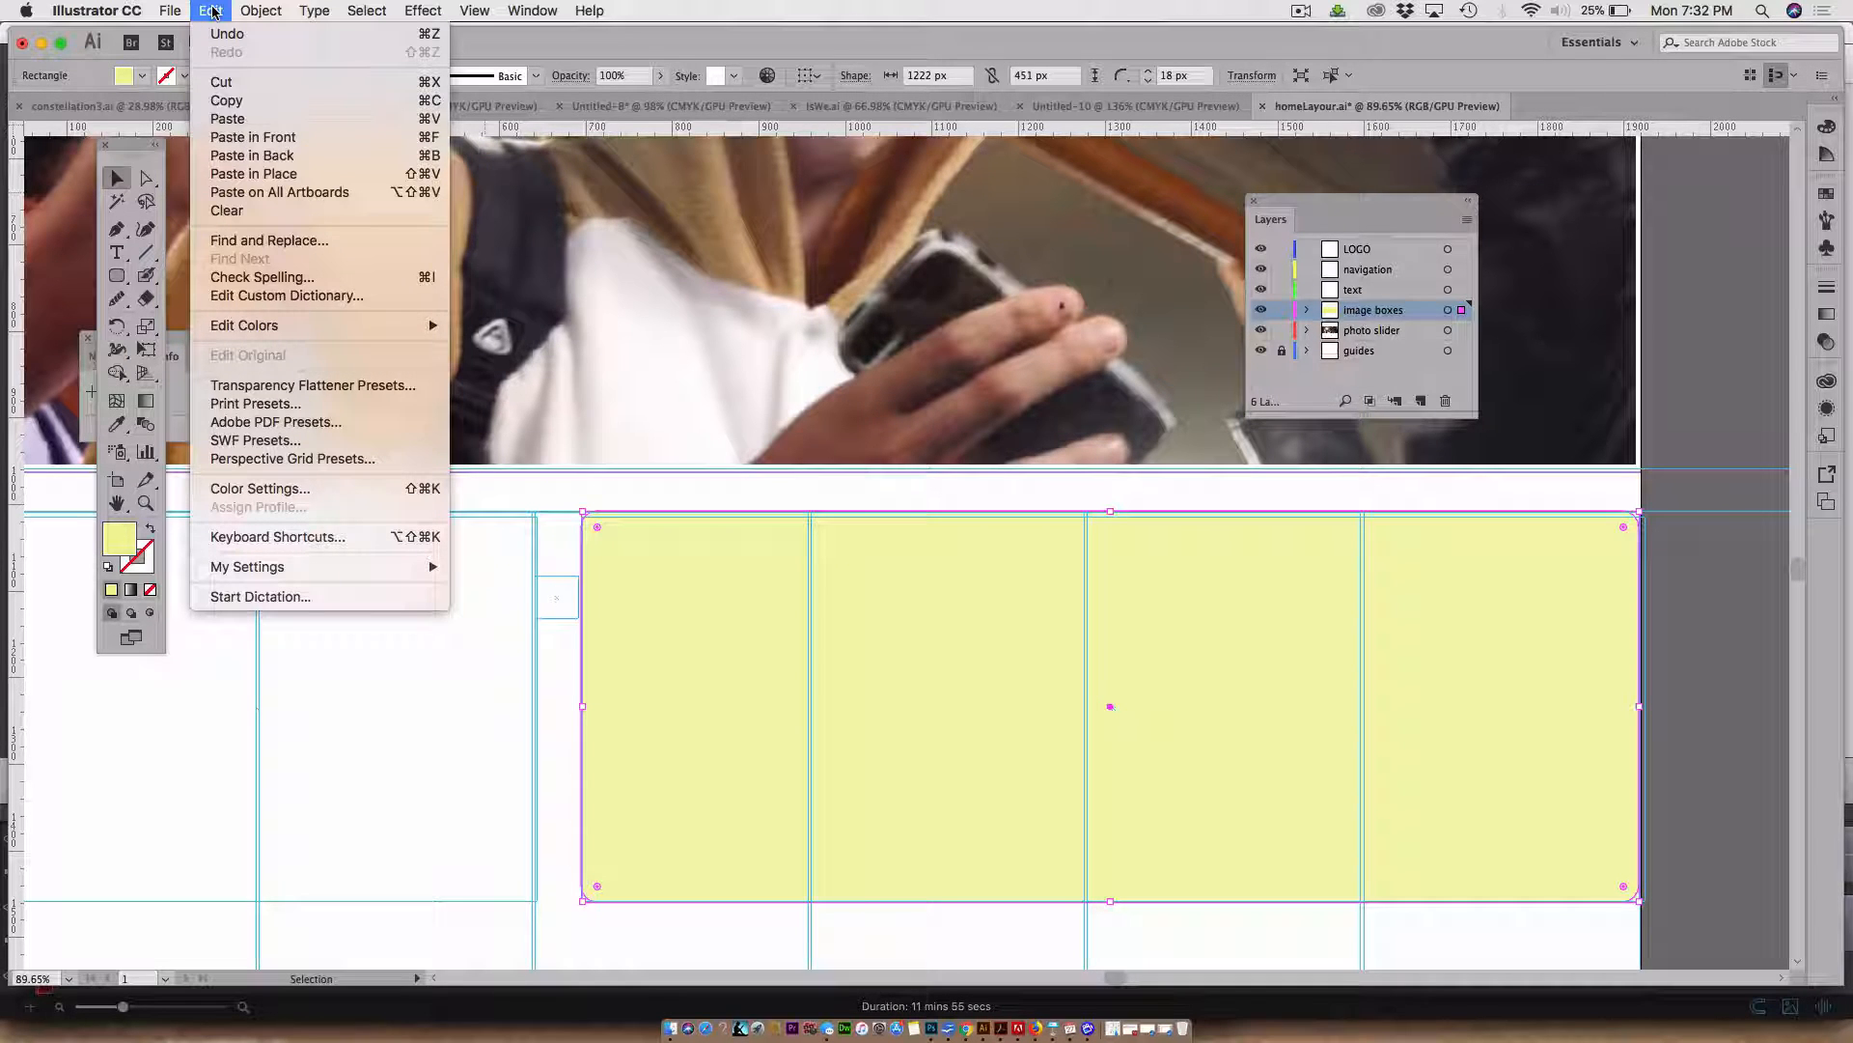
click(222, 140)
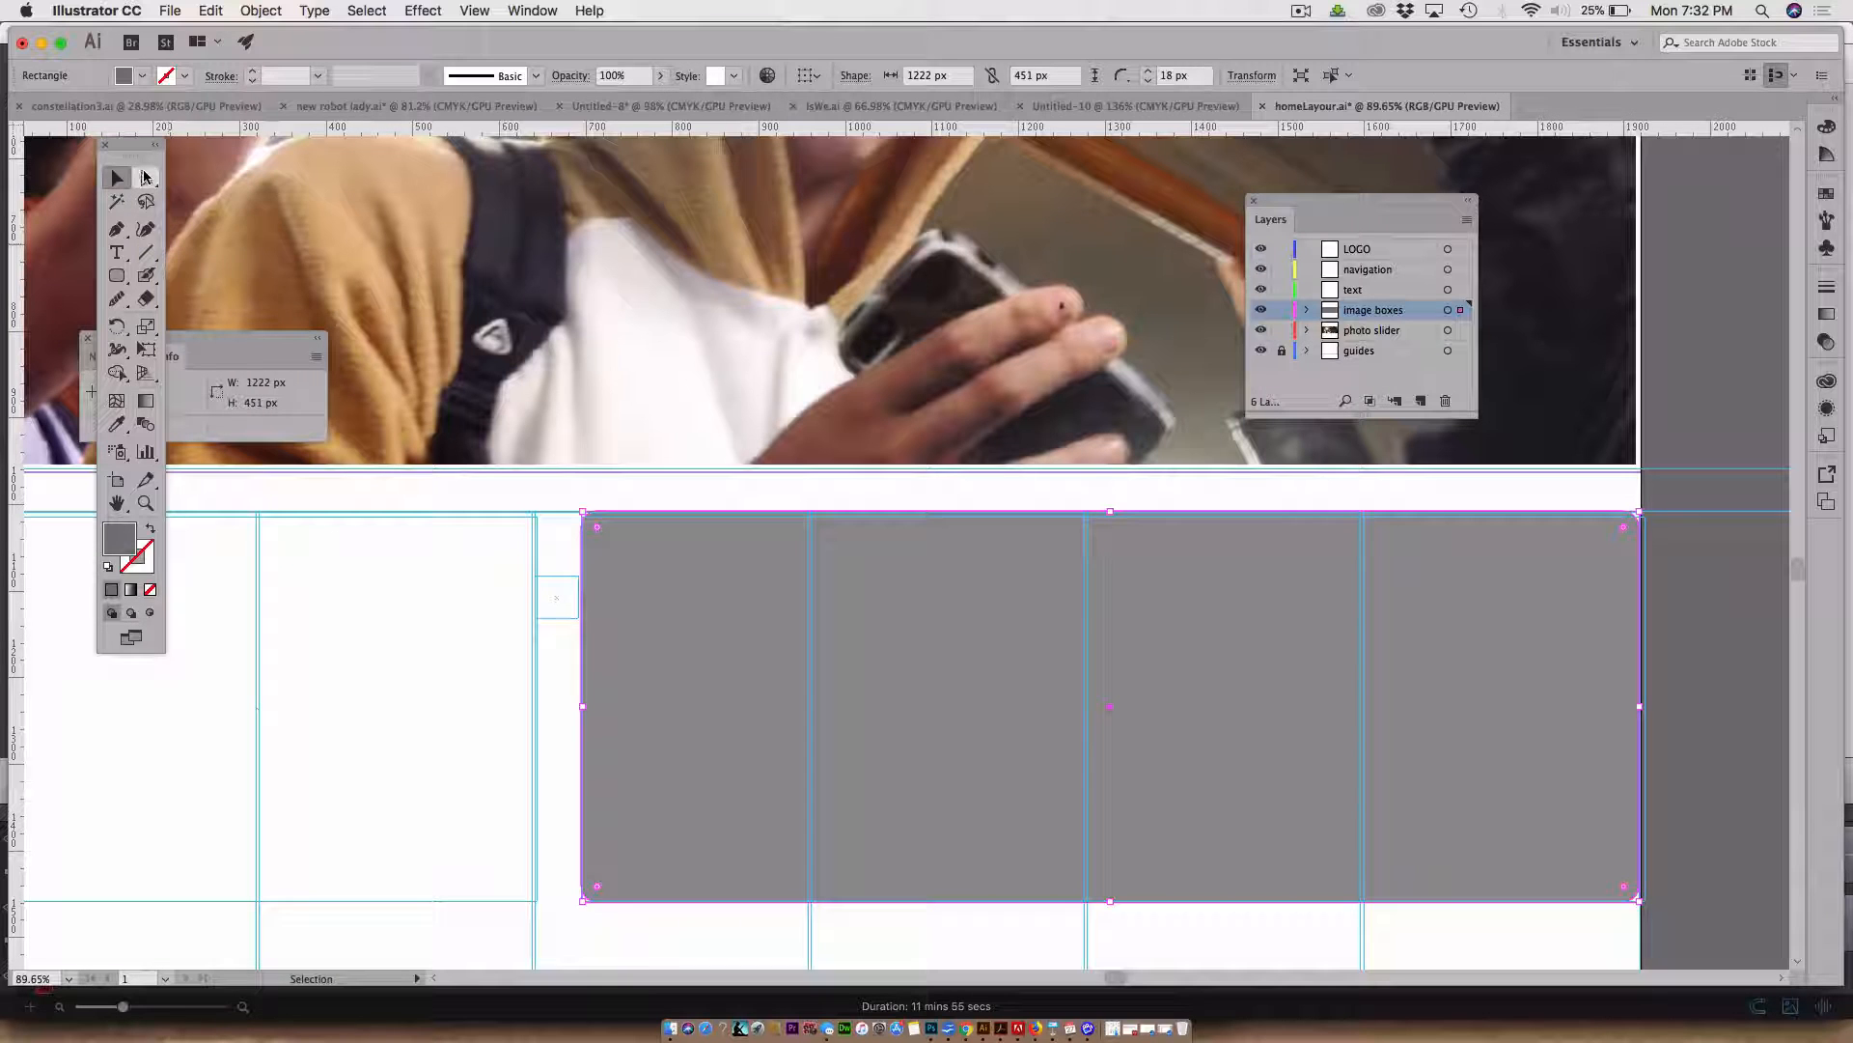
Unlock the guides layer, move the small 50 px guide square up to the top edge of the image boxes, and relock it
click(116, 277)
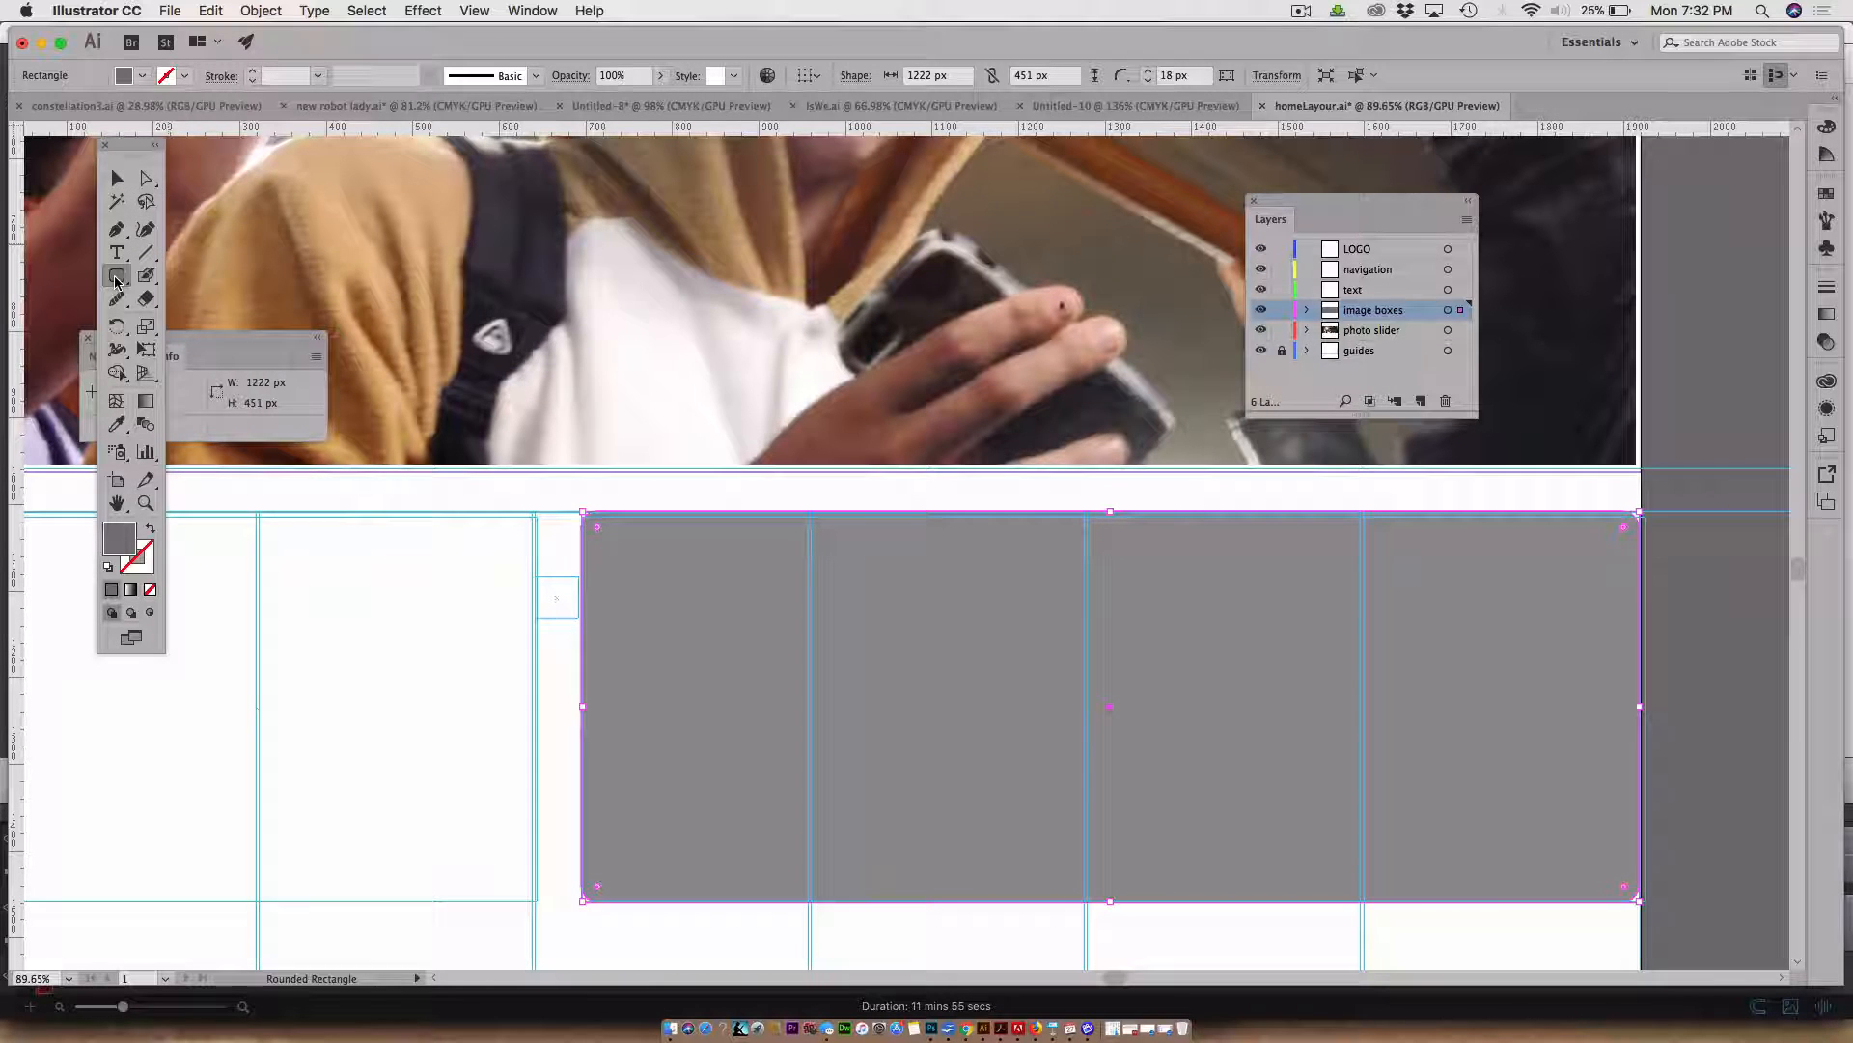
drag(116, 280, 184, 274)
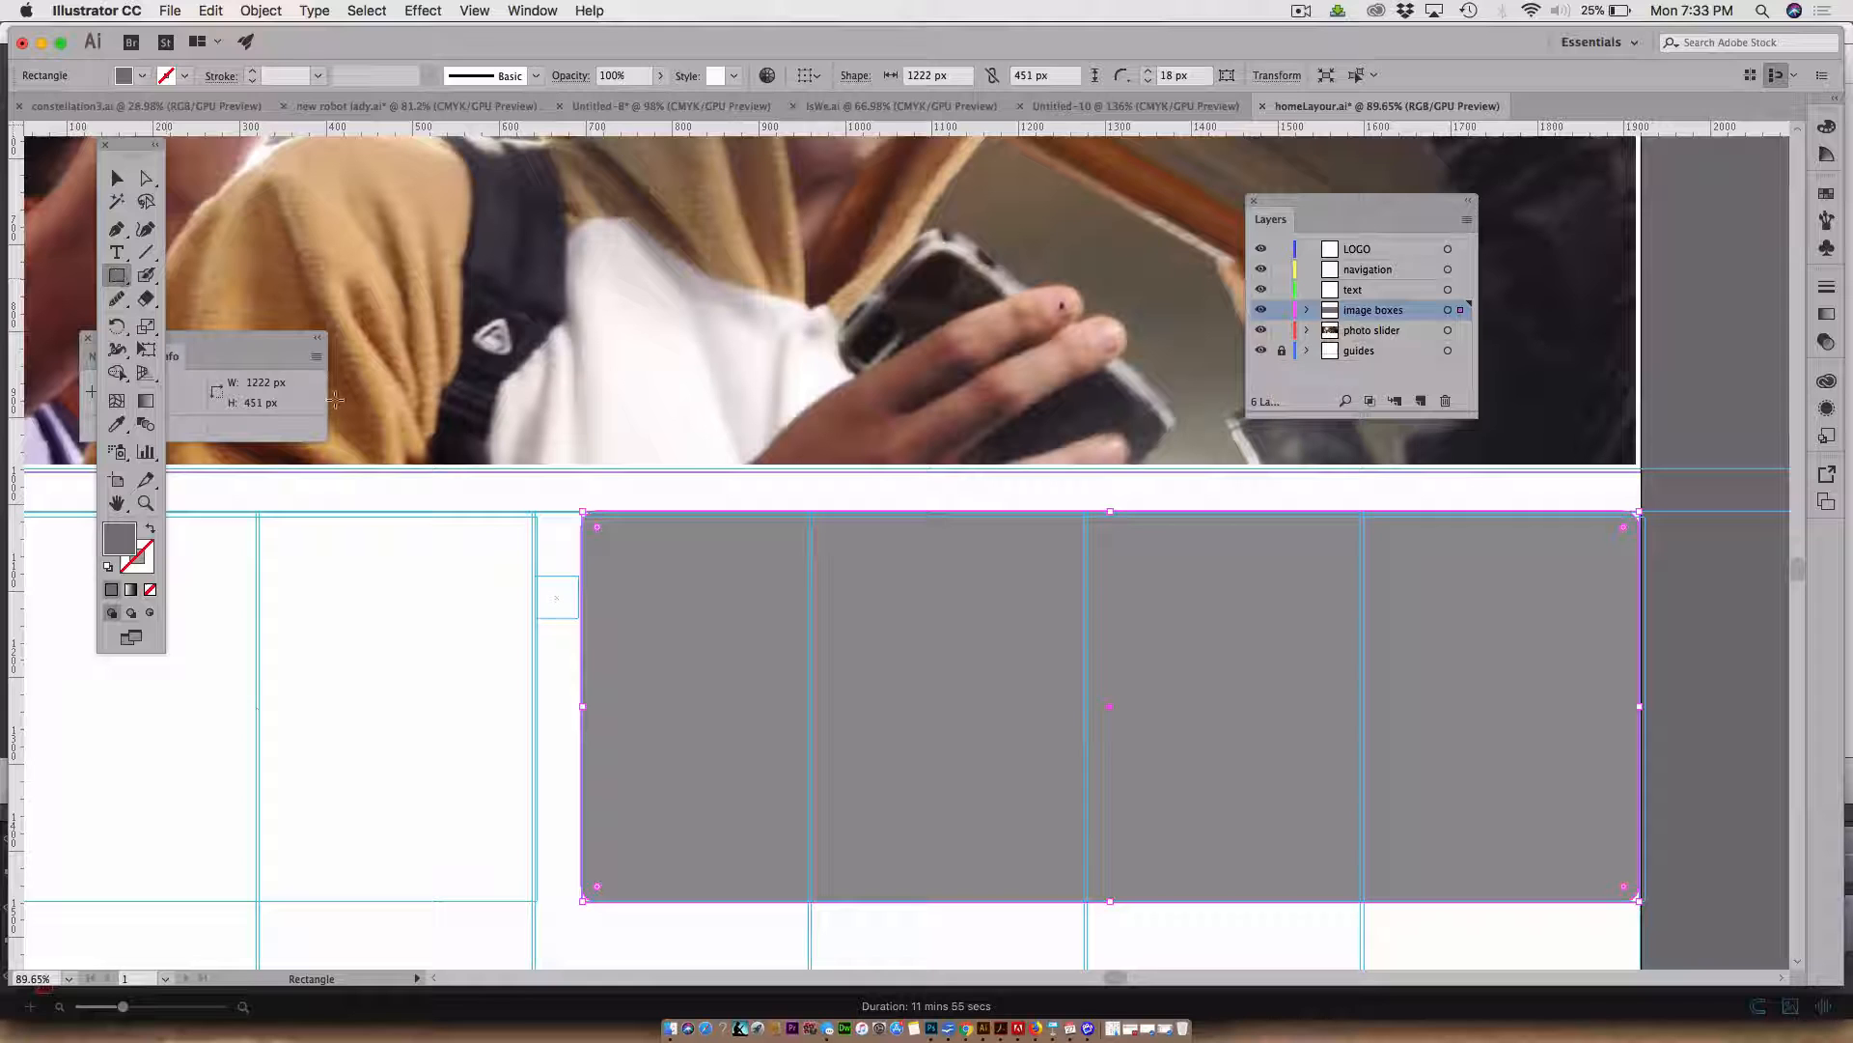
click(117, 177)
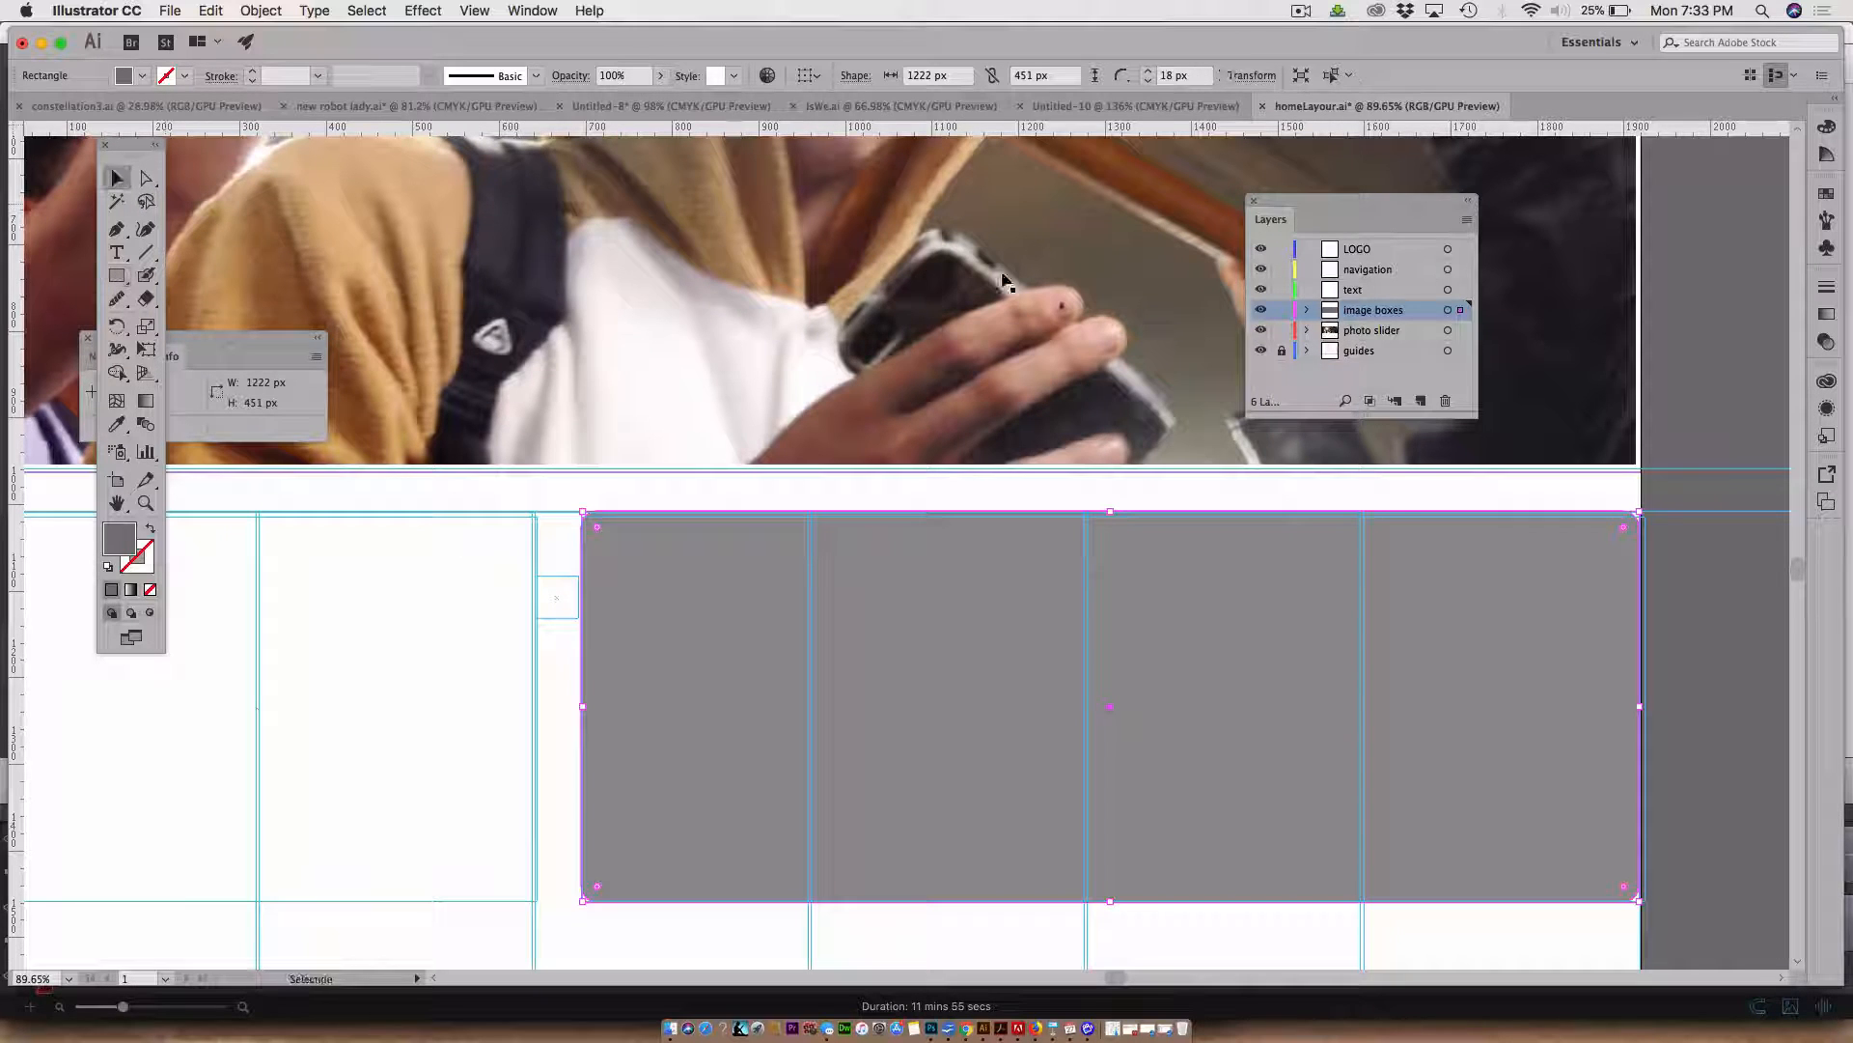
click(1283, 353)
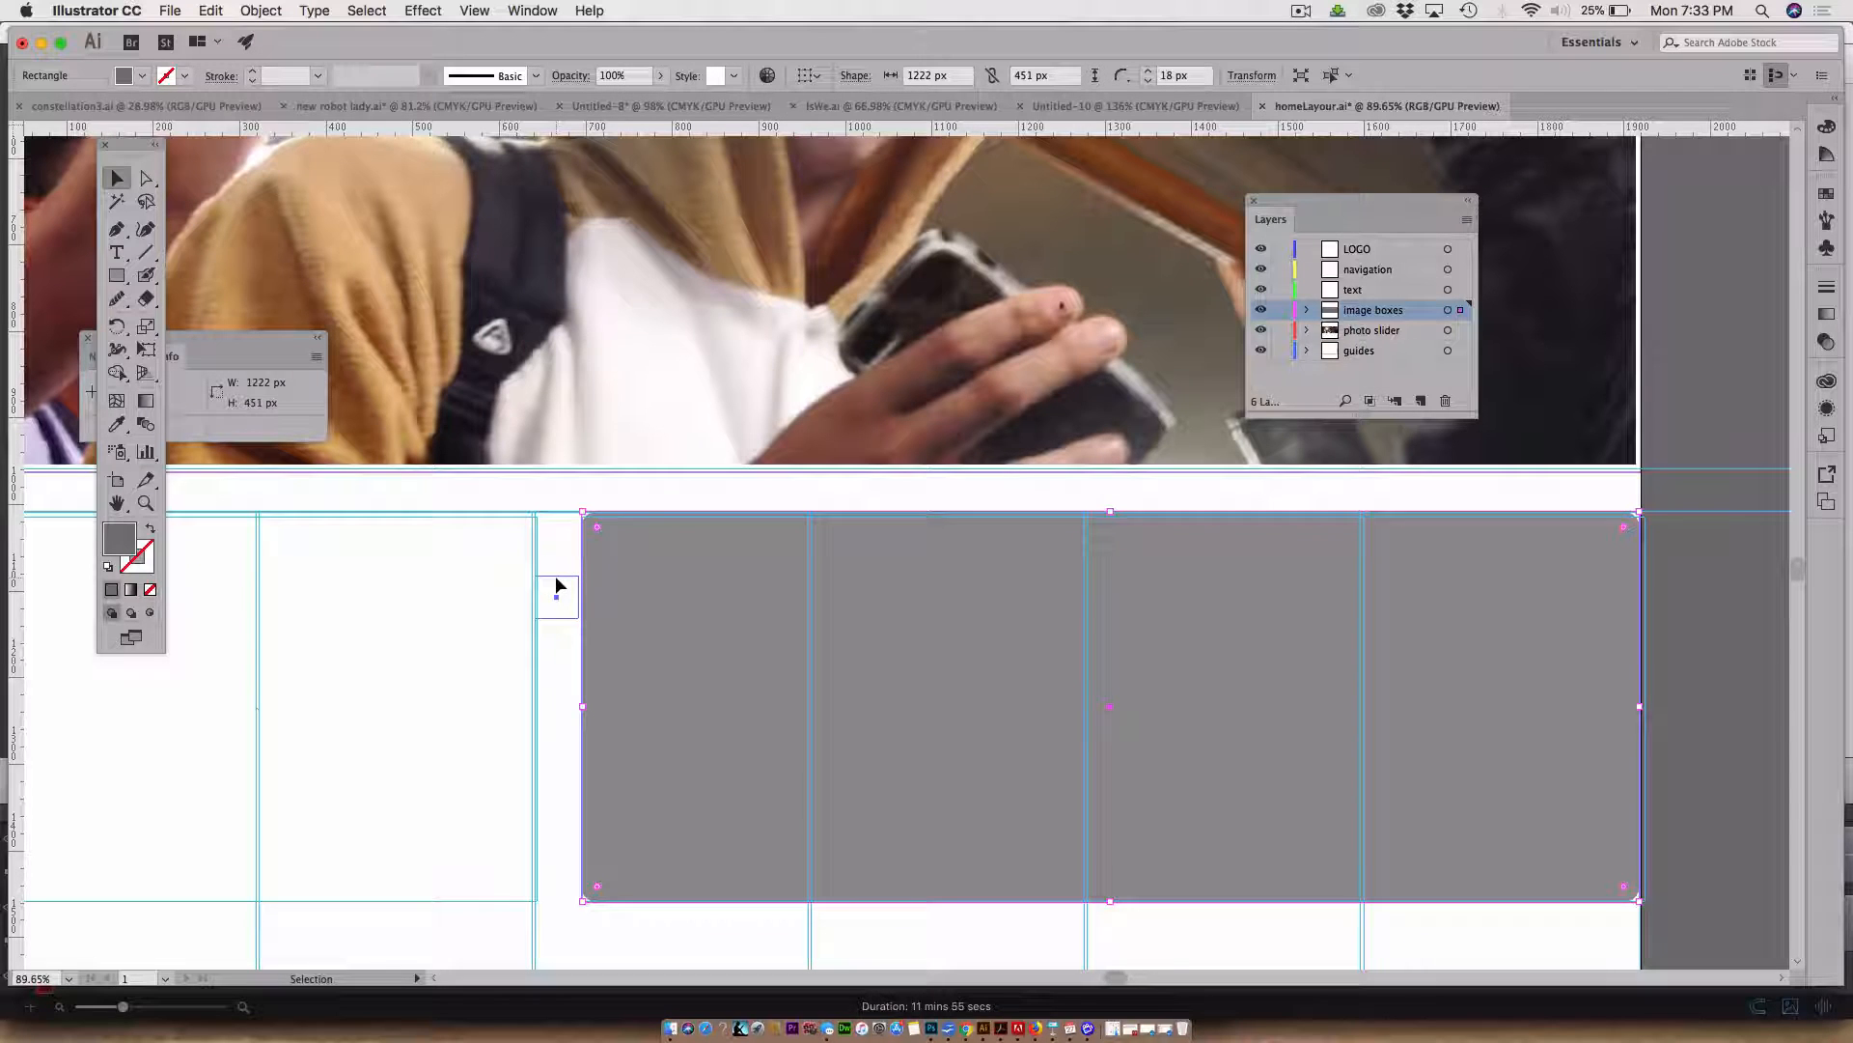
drag(555, 580, 554, 513)
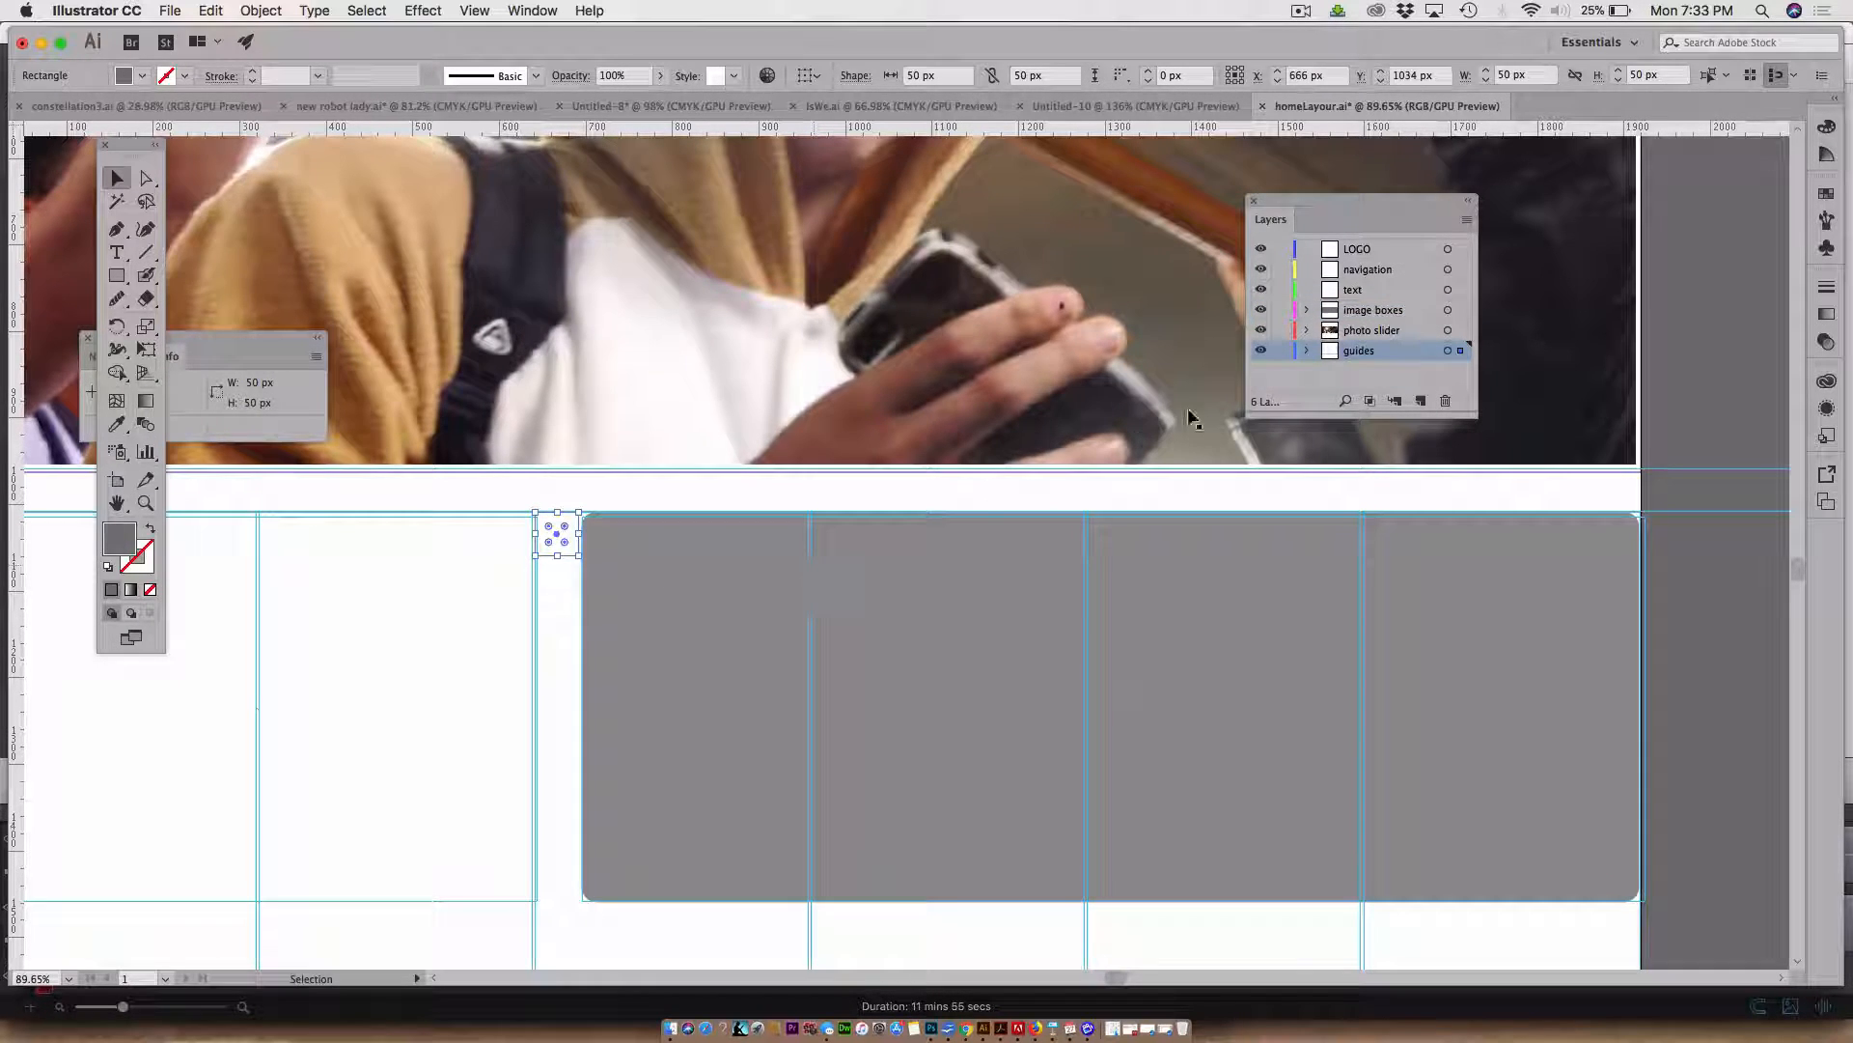
click(1283, 350)
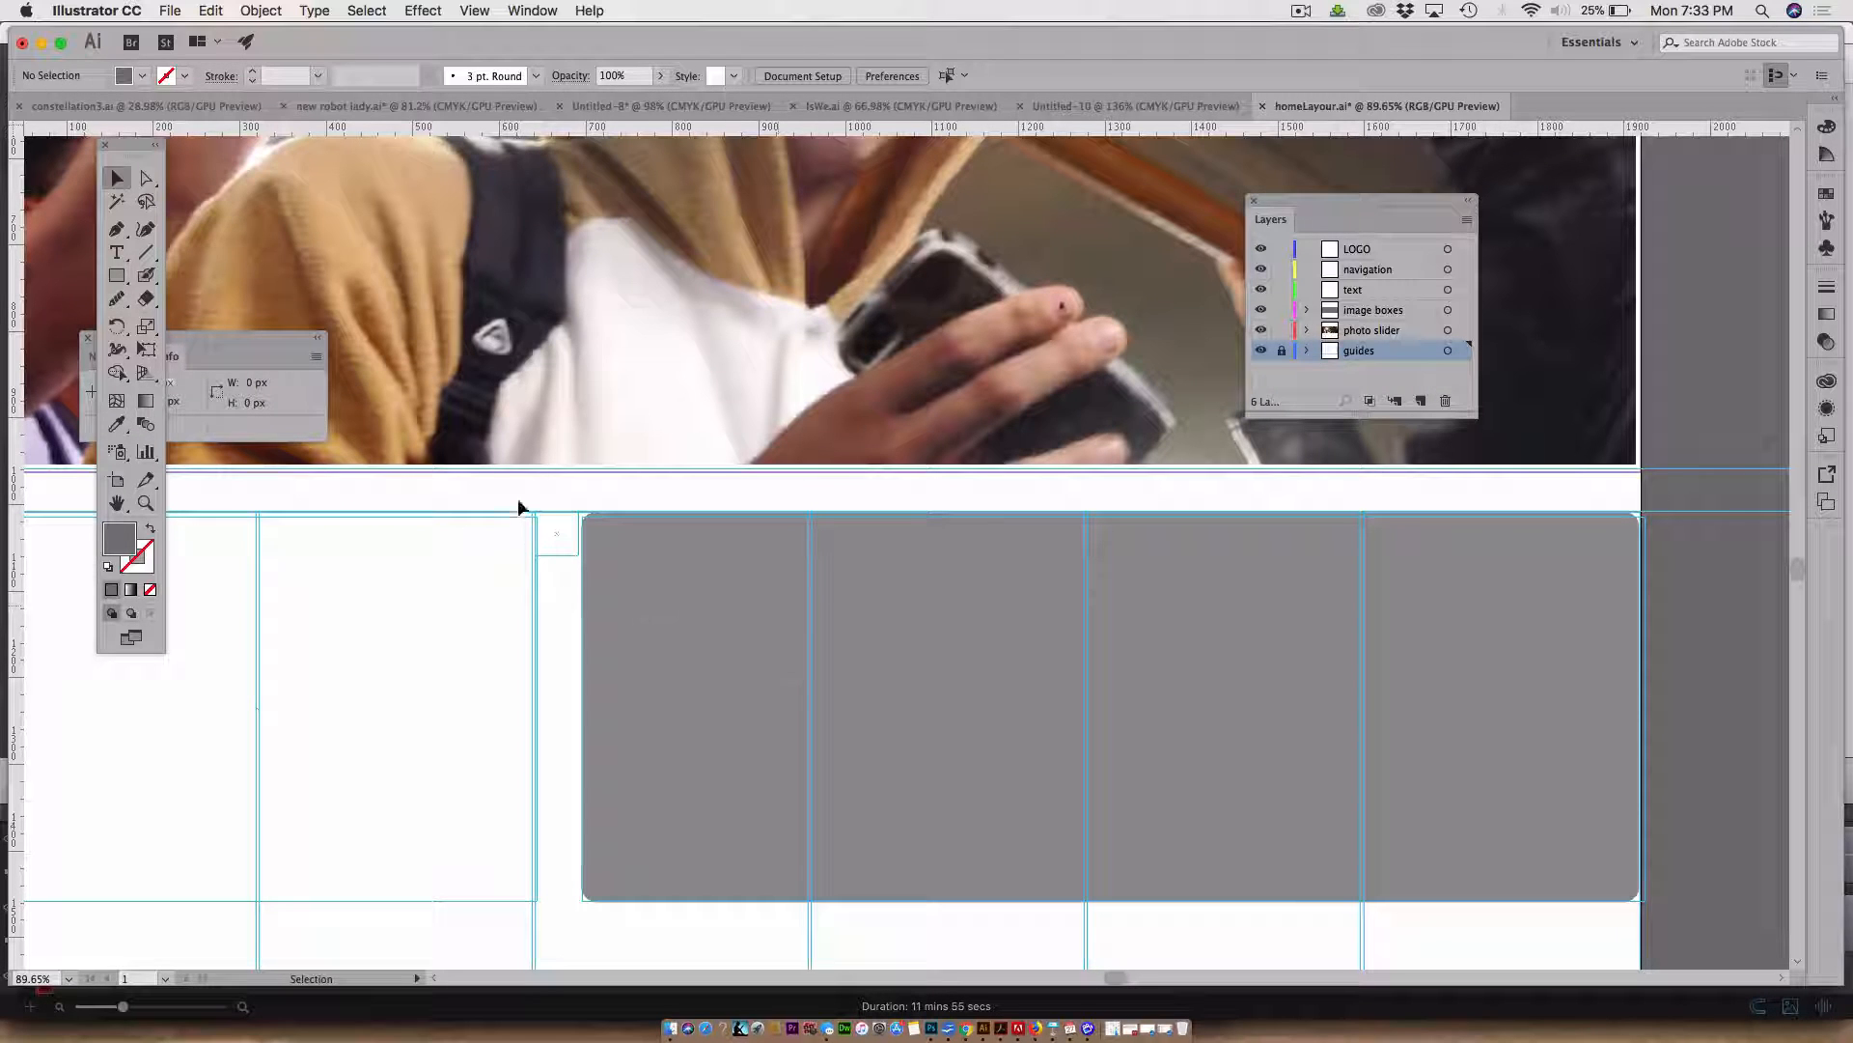
On the image boxes layer, draw a rectangle about 1314 × 418 px over the lower part of the rounded rectangle and fill it with 8090FC
key(m)
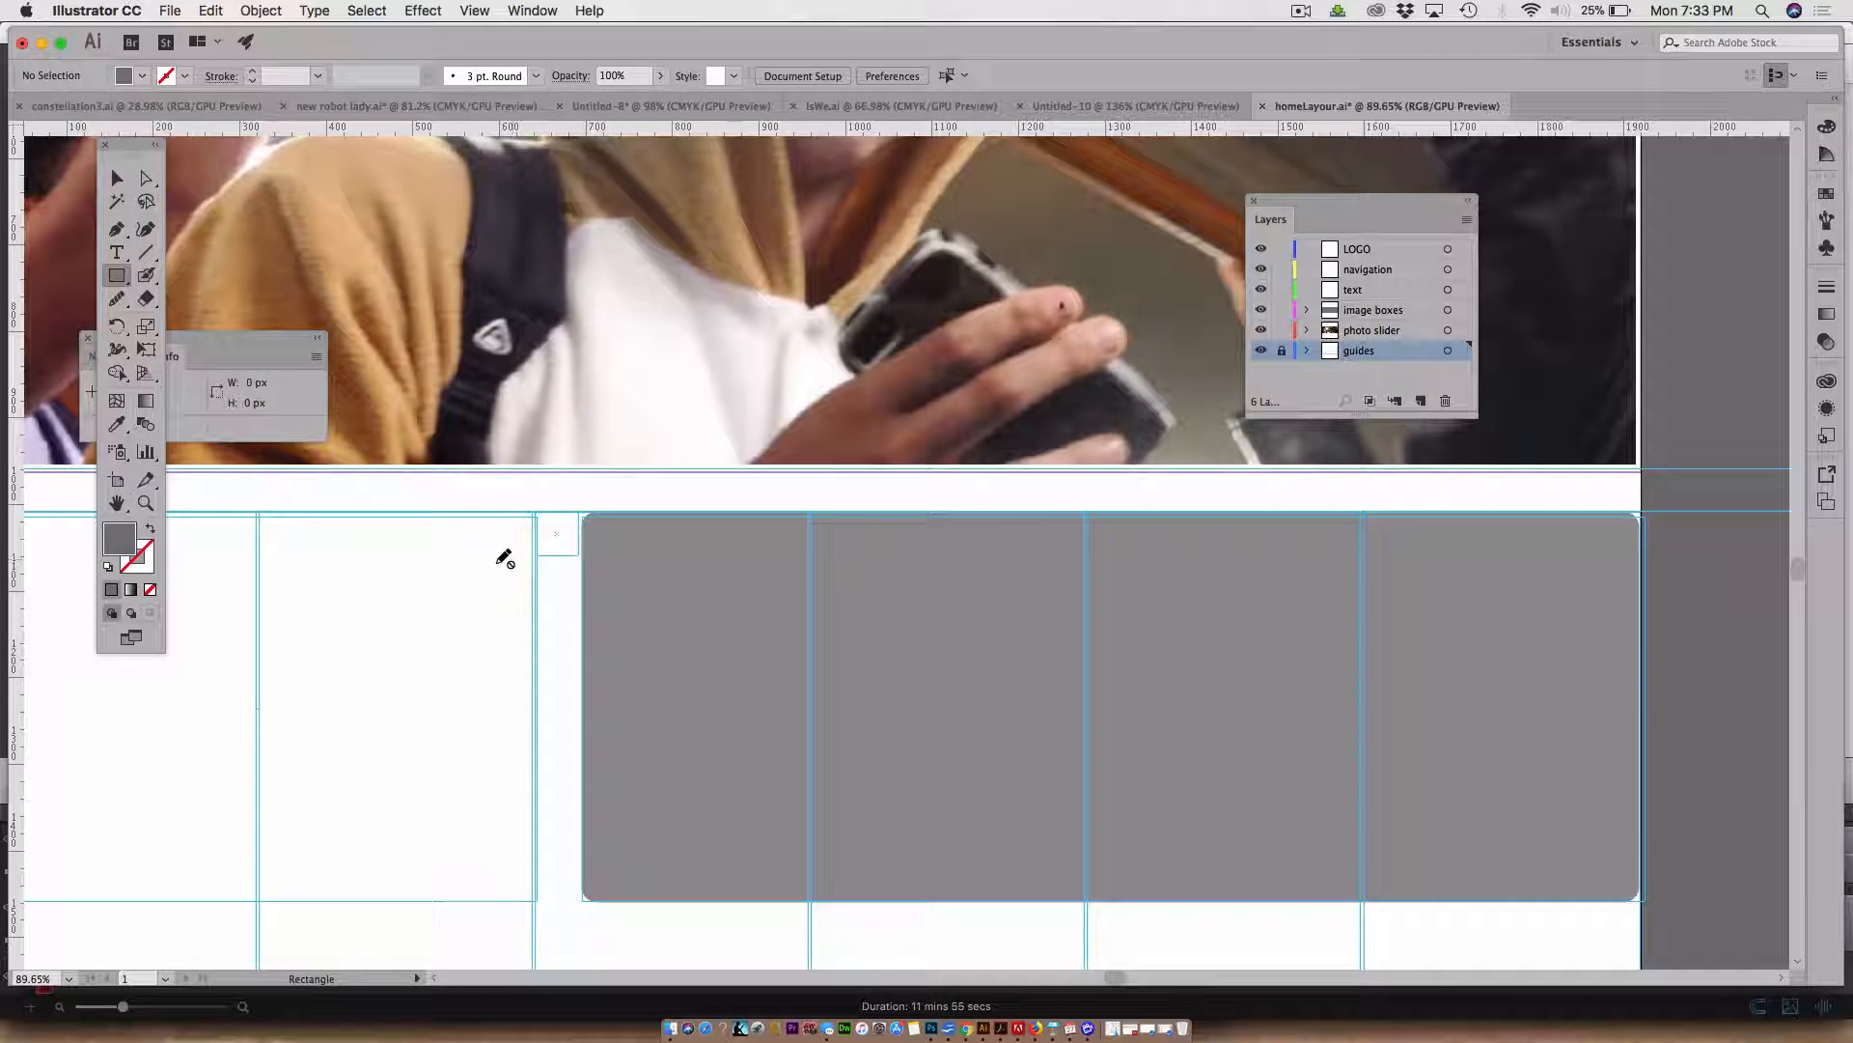
click(1387, 311)
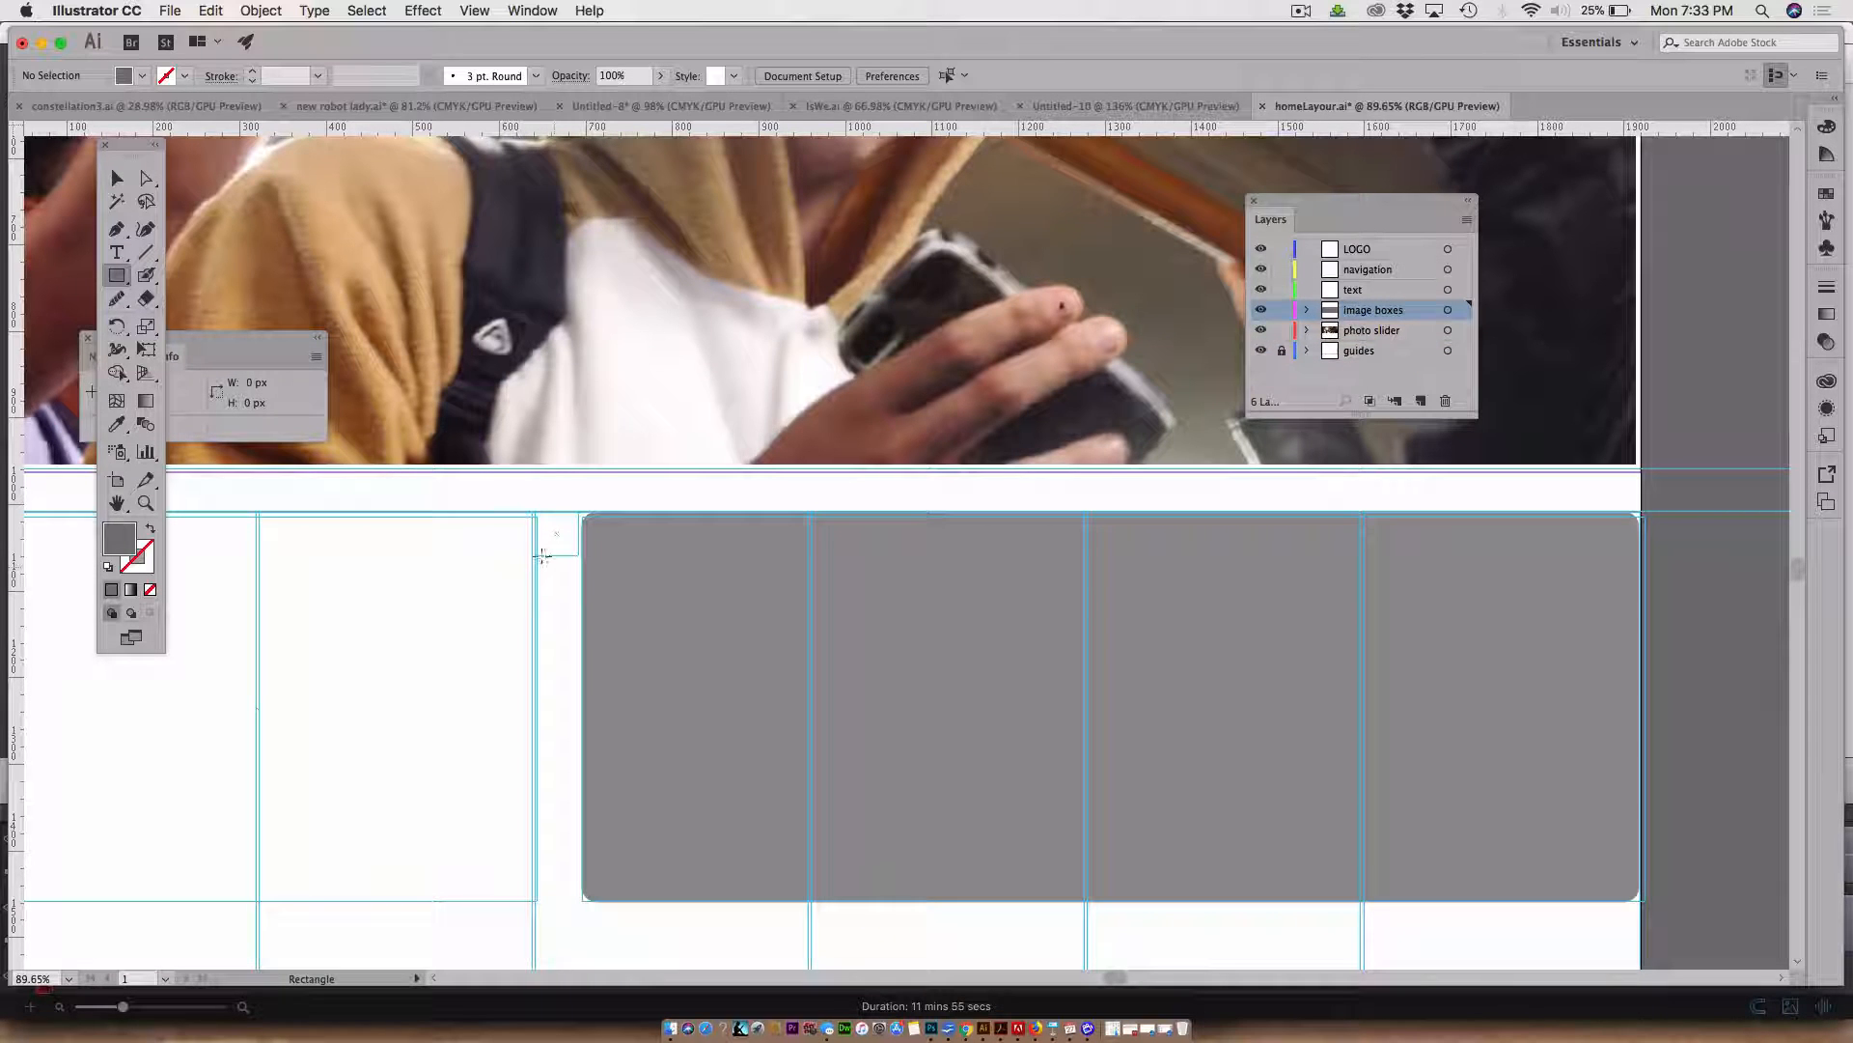
drag(543, 555, 1678, 918)
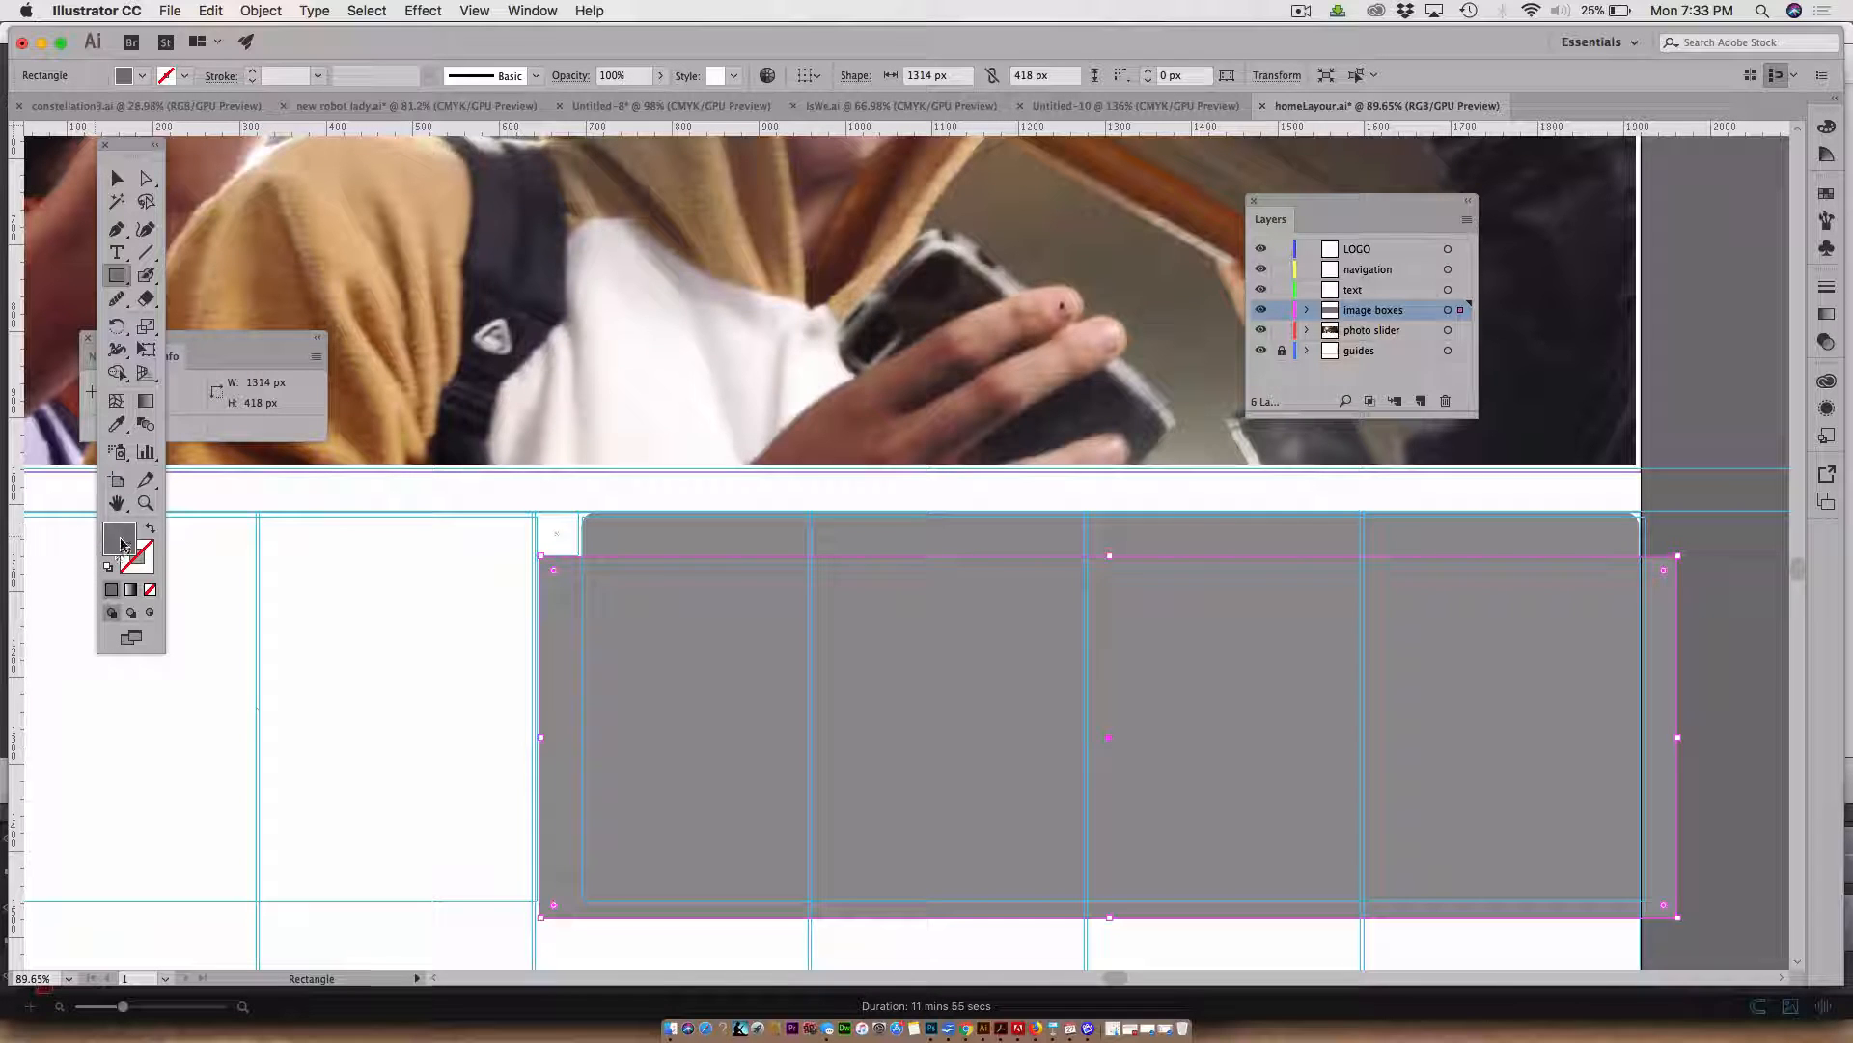
double_click(121, 545)
text(B090FC)
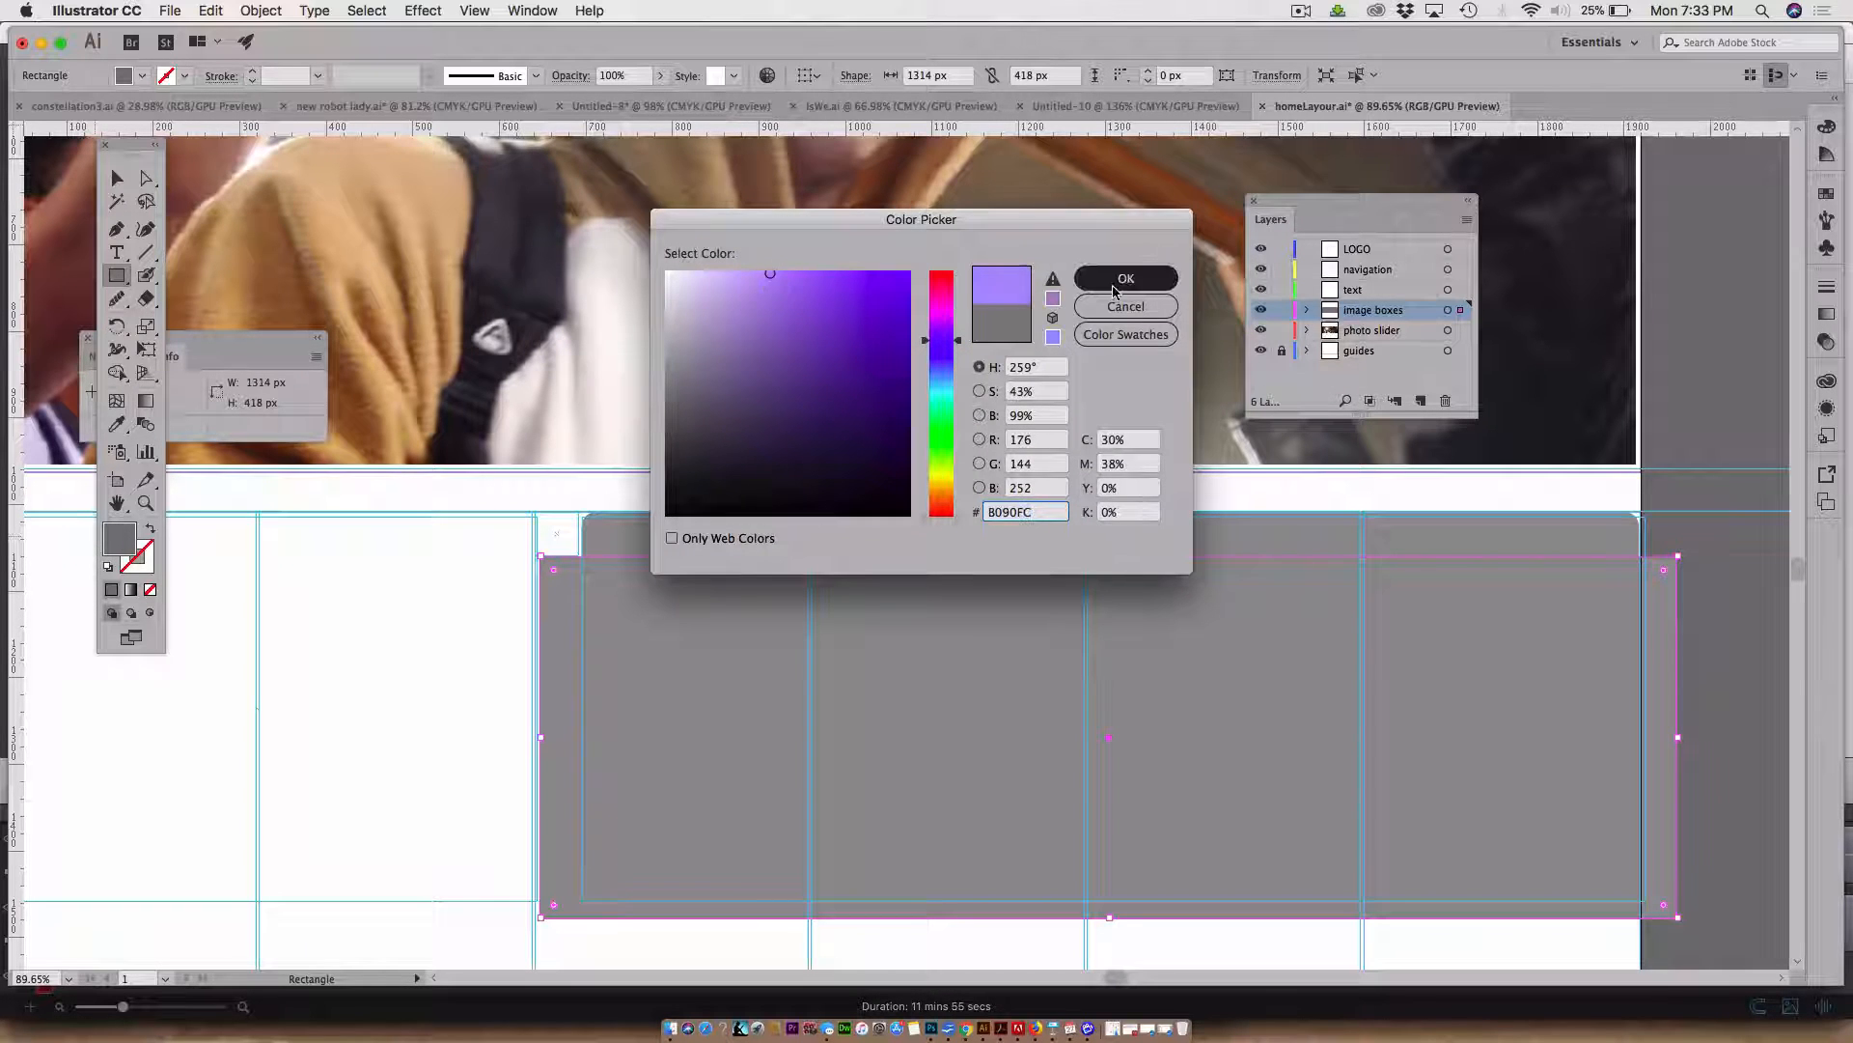
click(1119, 280)
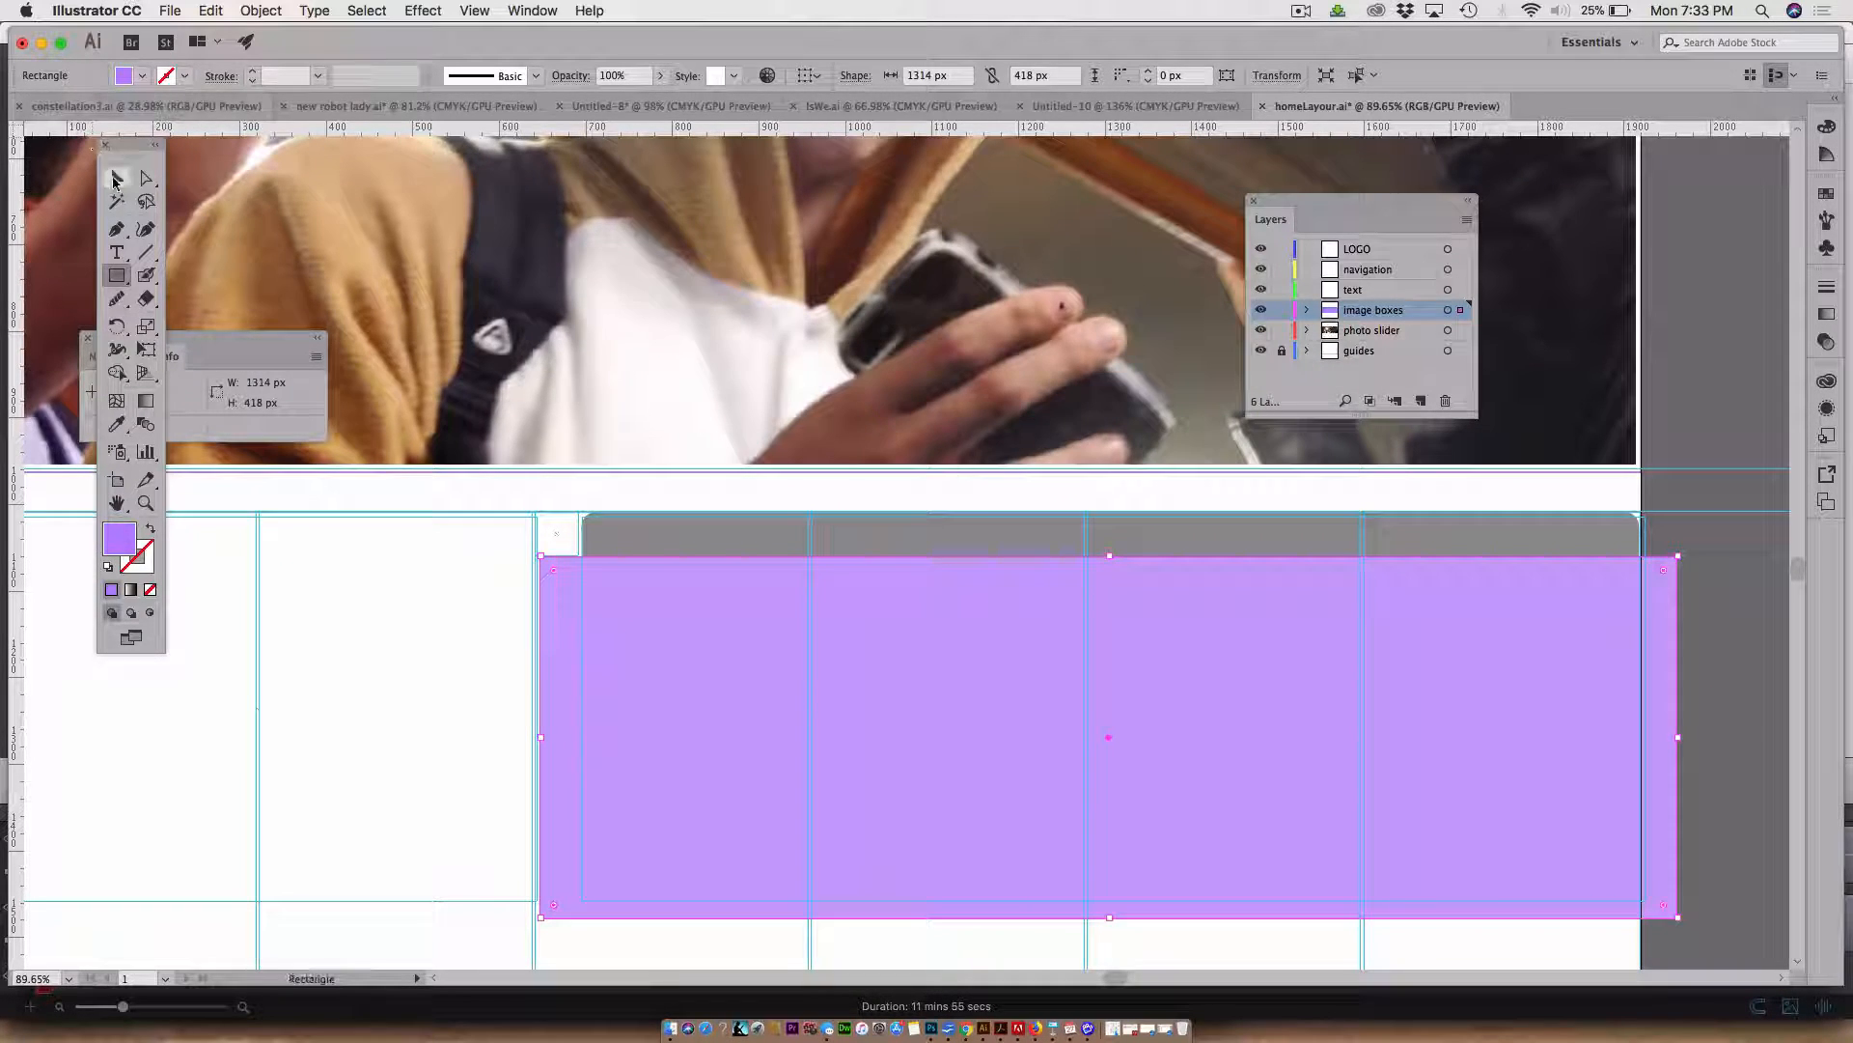
Subtract the purple rectangle from the rounded rectangle with Pathfinder Minus Front, keeping only the top strip
click(114, 180)
shift+click(664, 537)
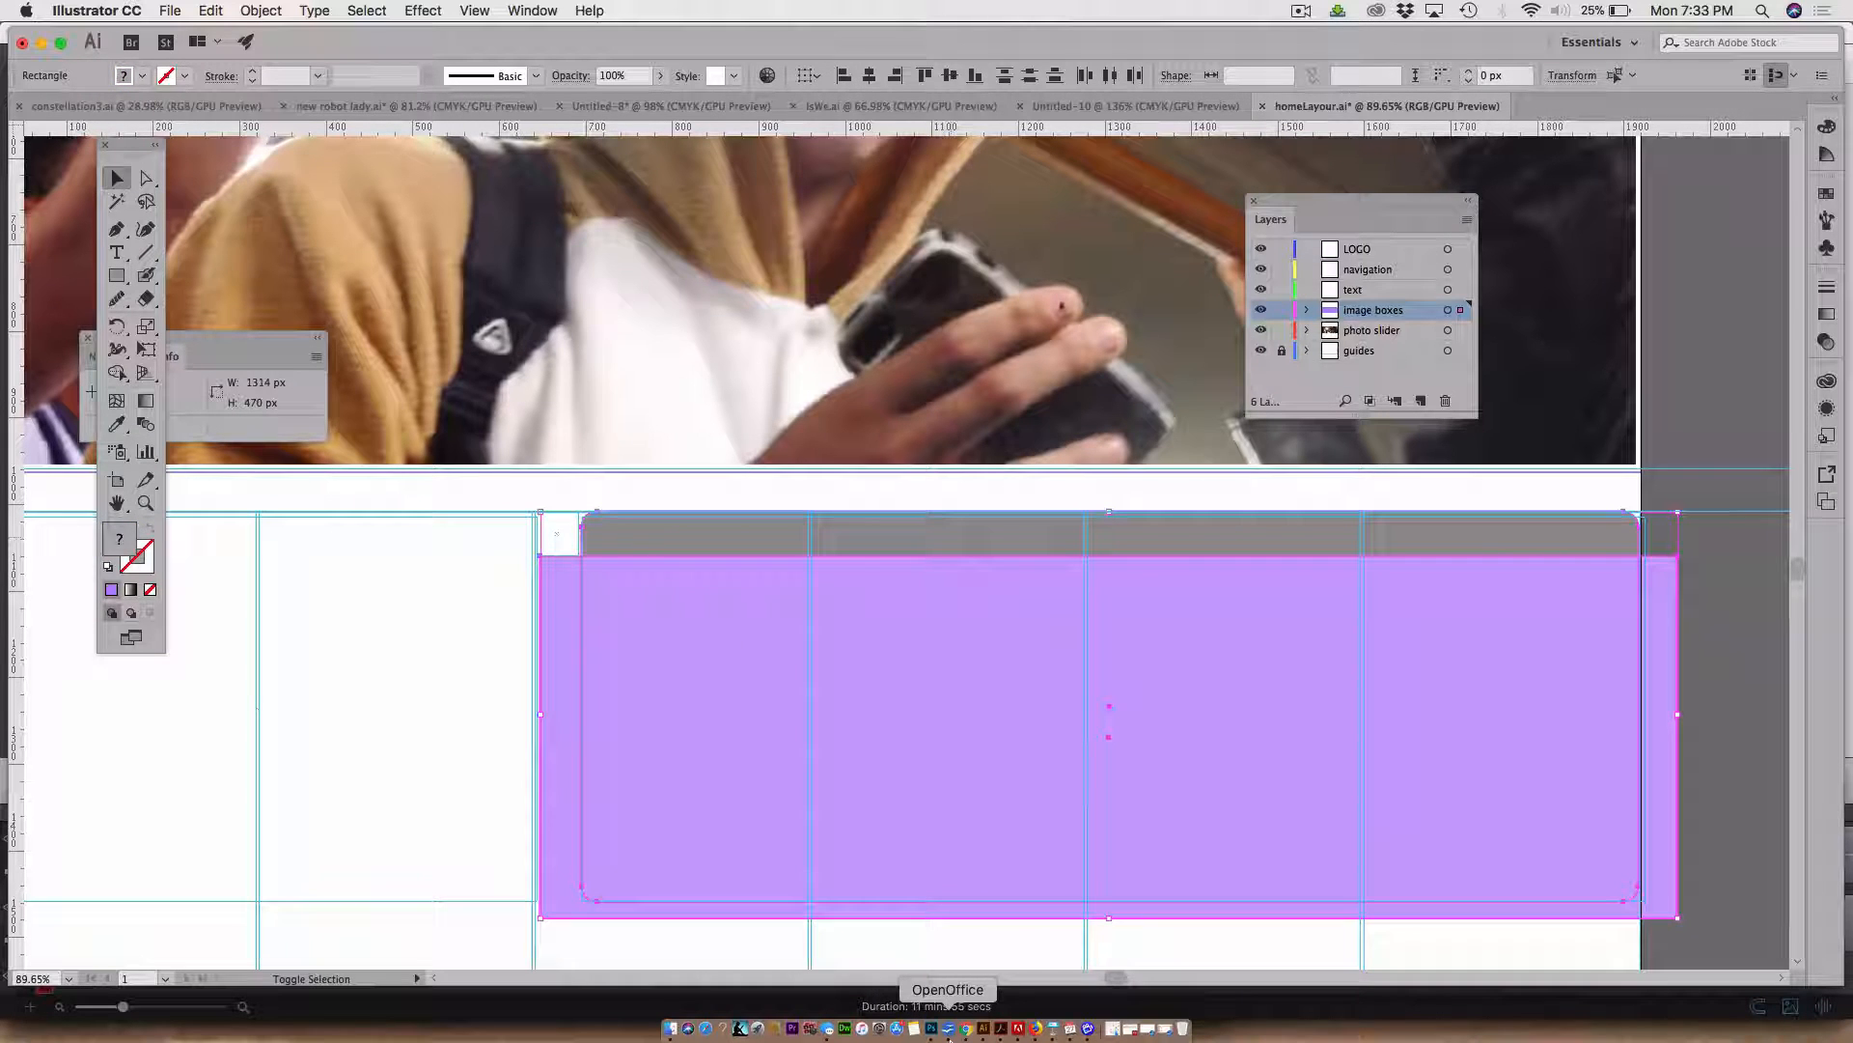
click(556, 8)
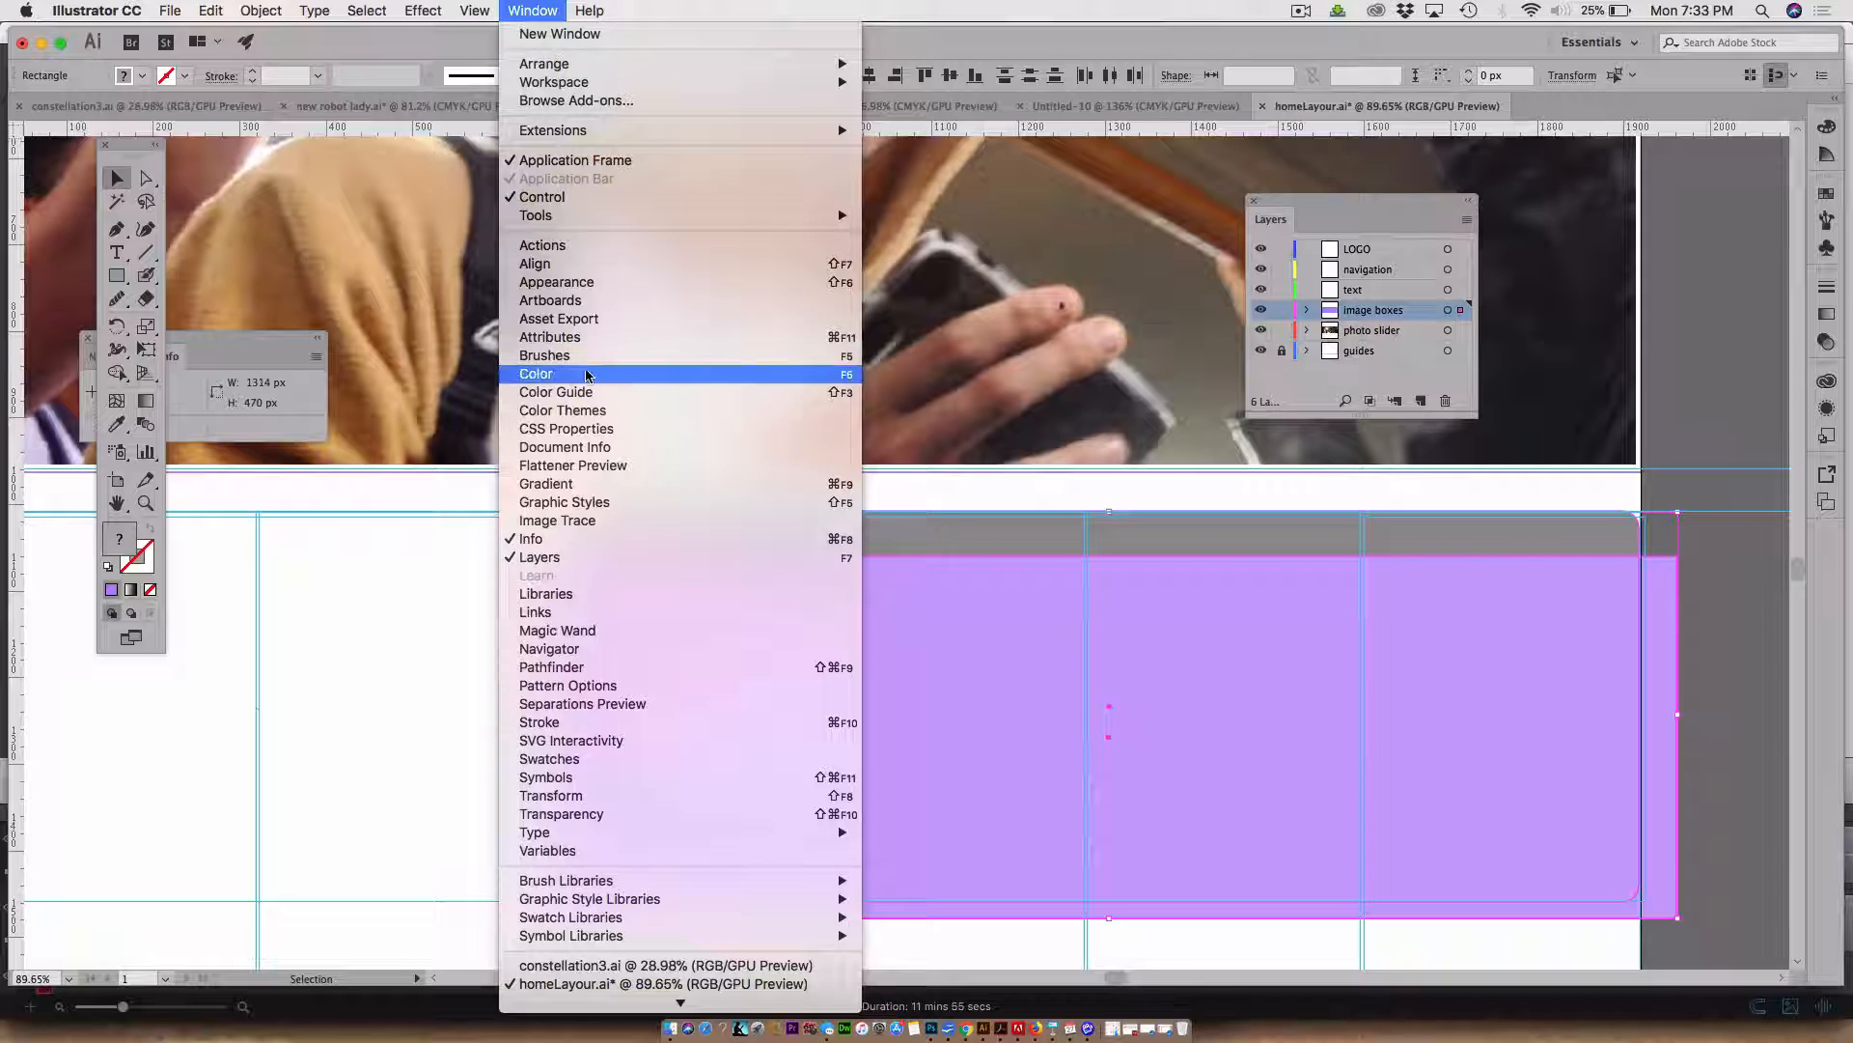
click(608, 667)
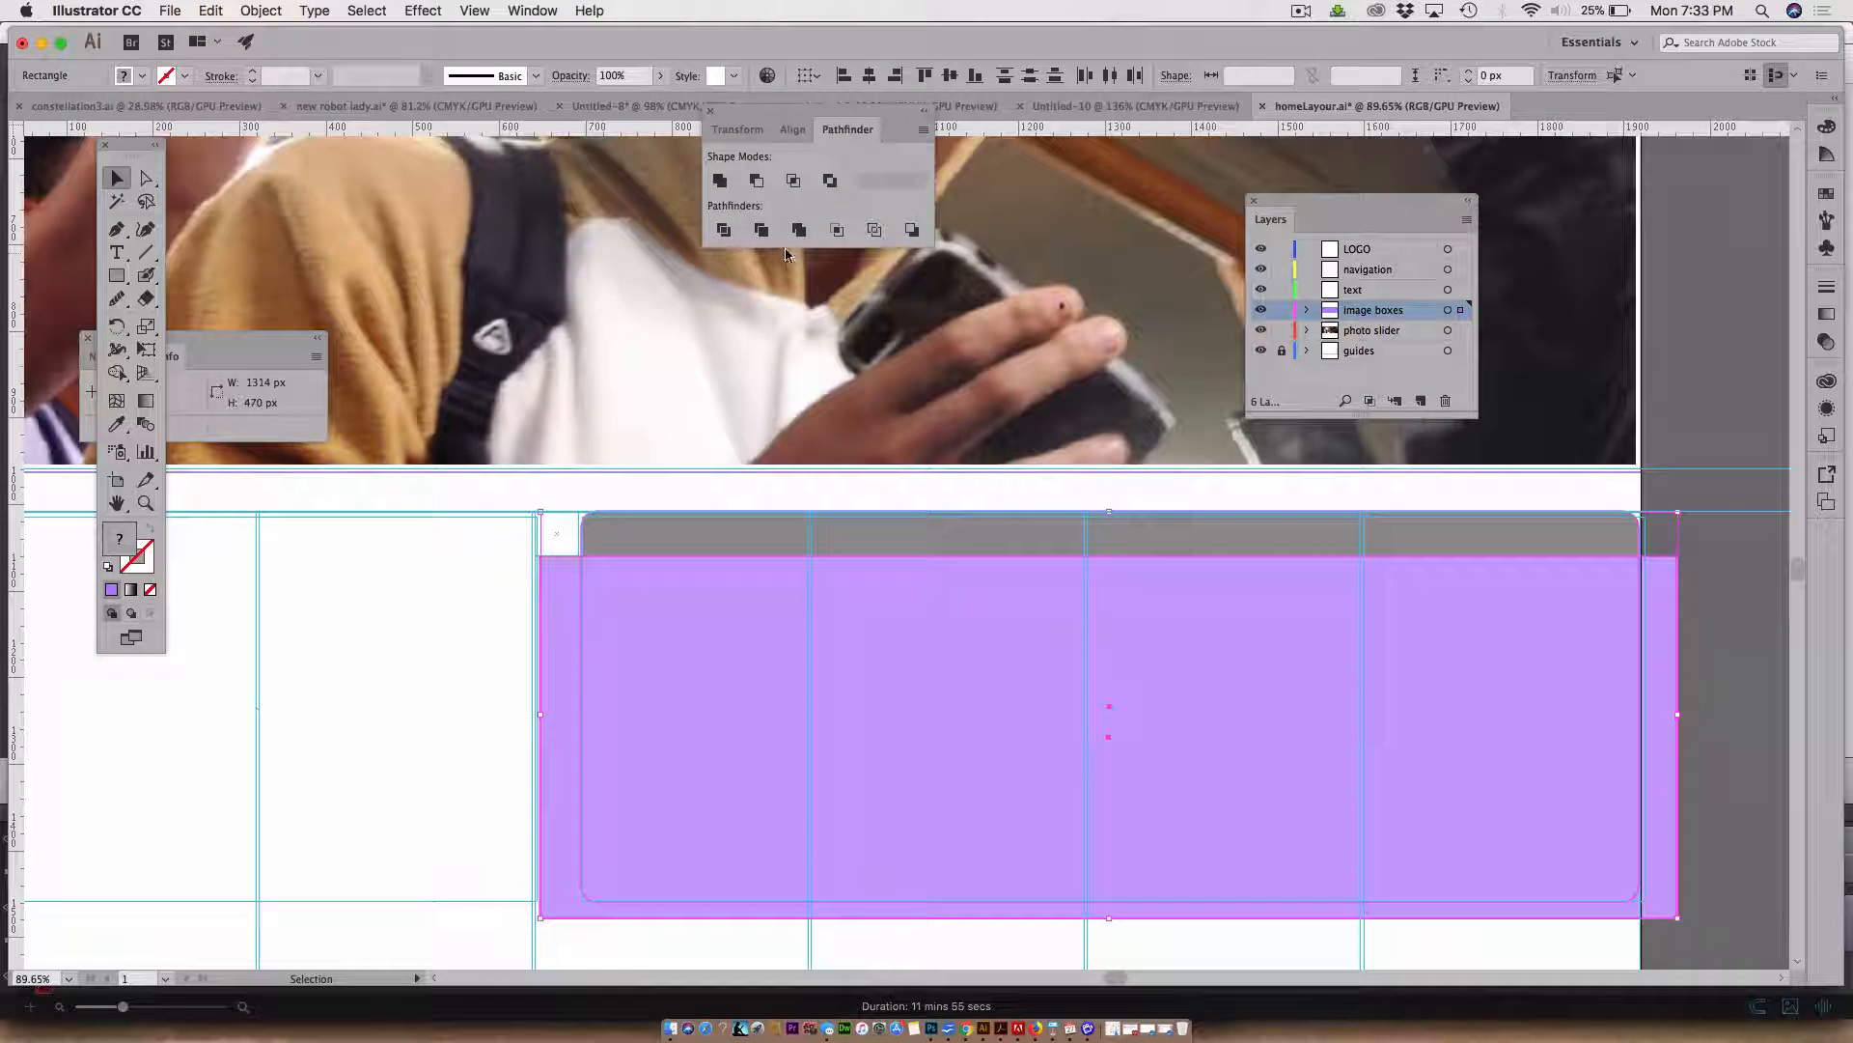
click(758, 182)
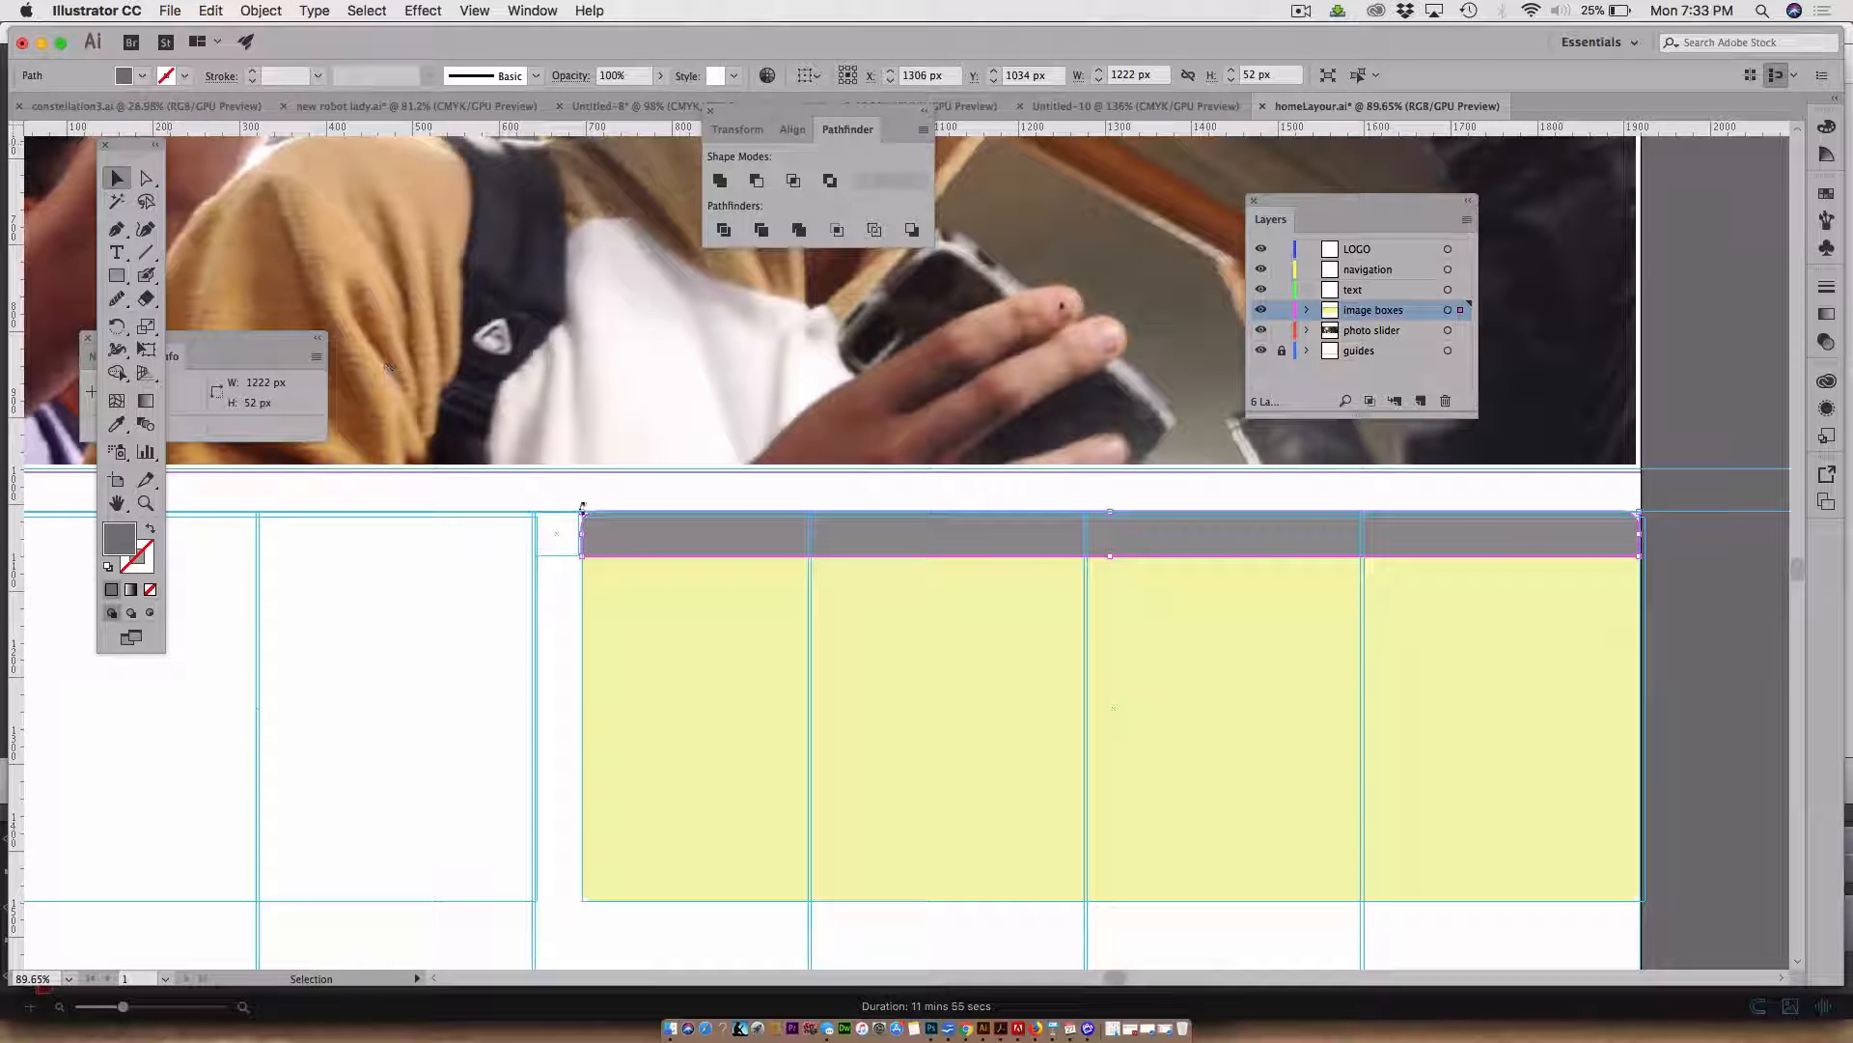
Unlock the guides layer, move the small 50 px guide square to the right end of the top strip, and relock it
click(558, 497)
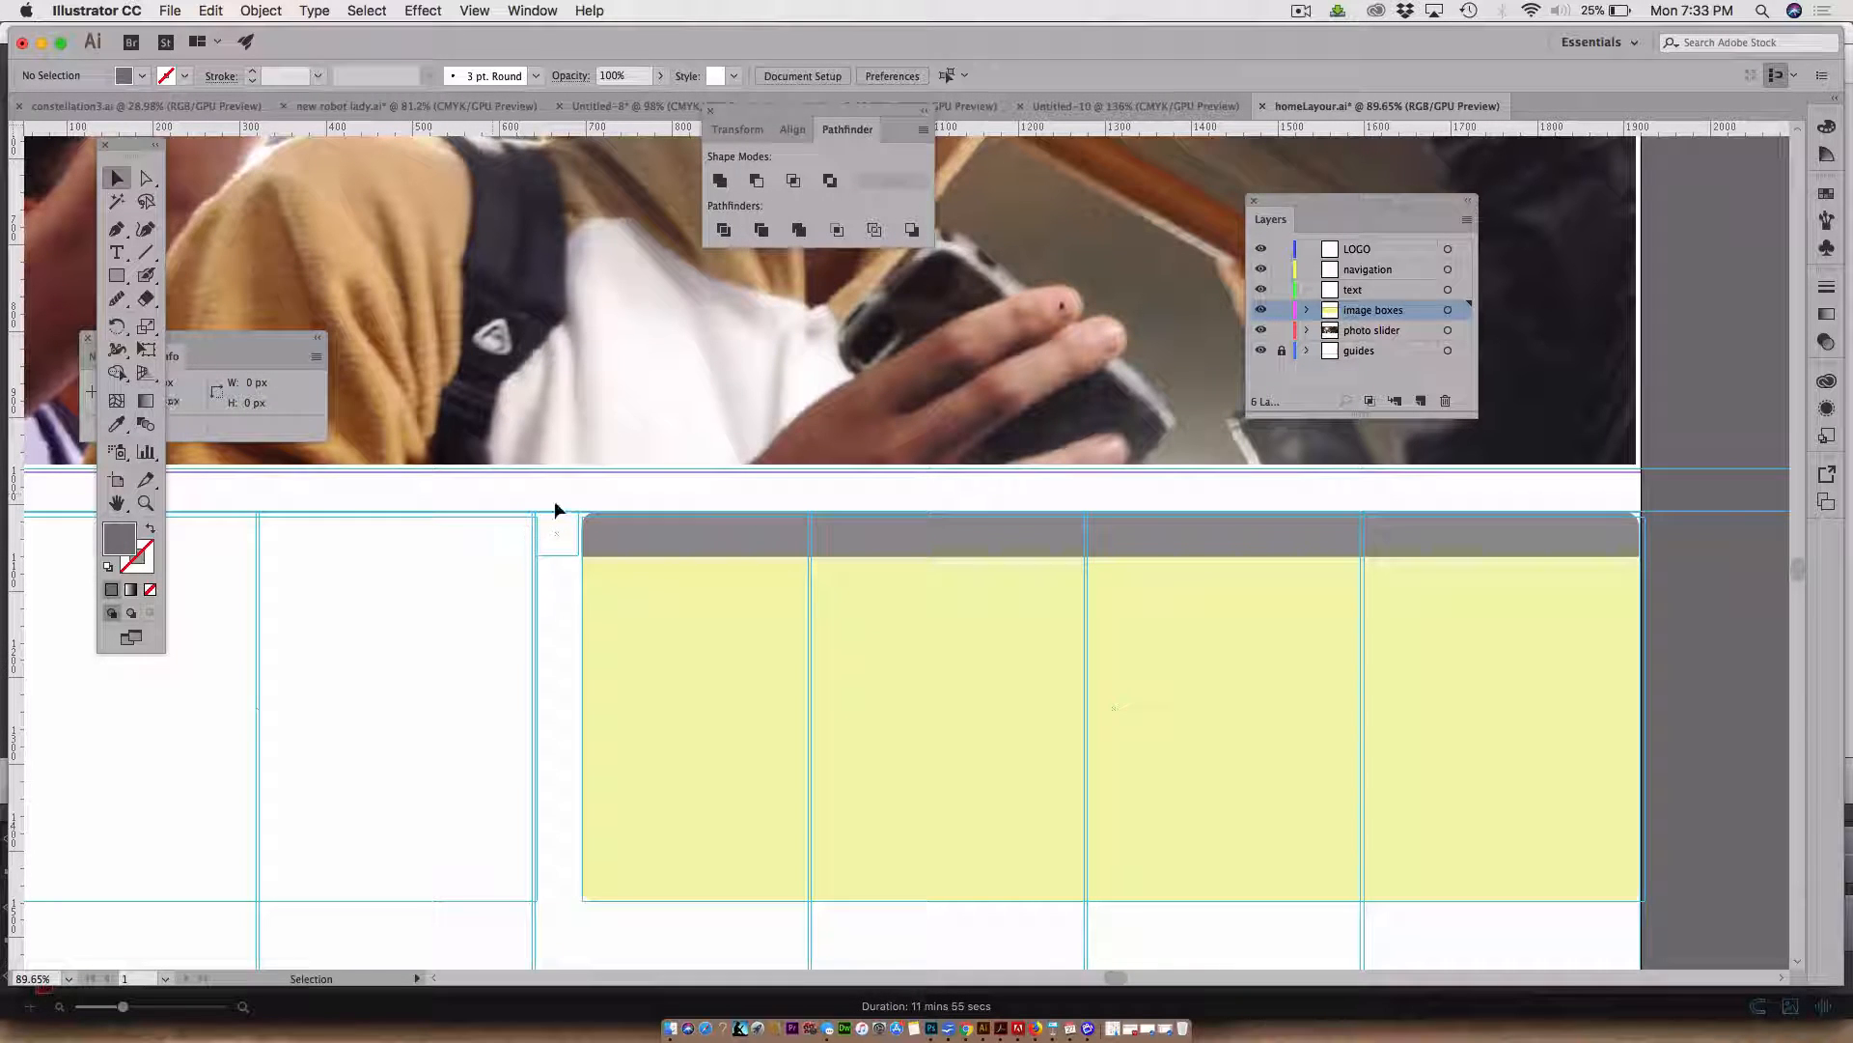
drag(566, 492, 687, 645)
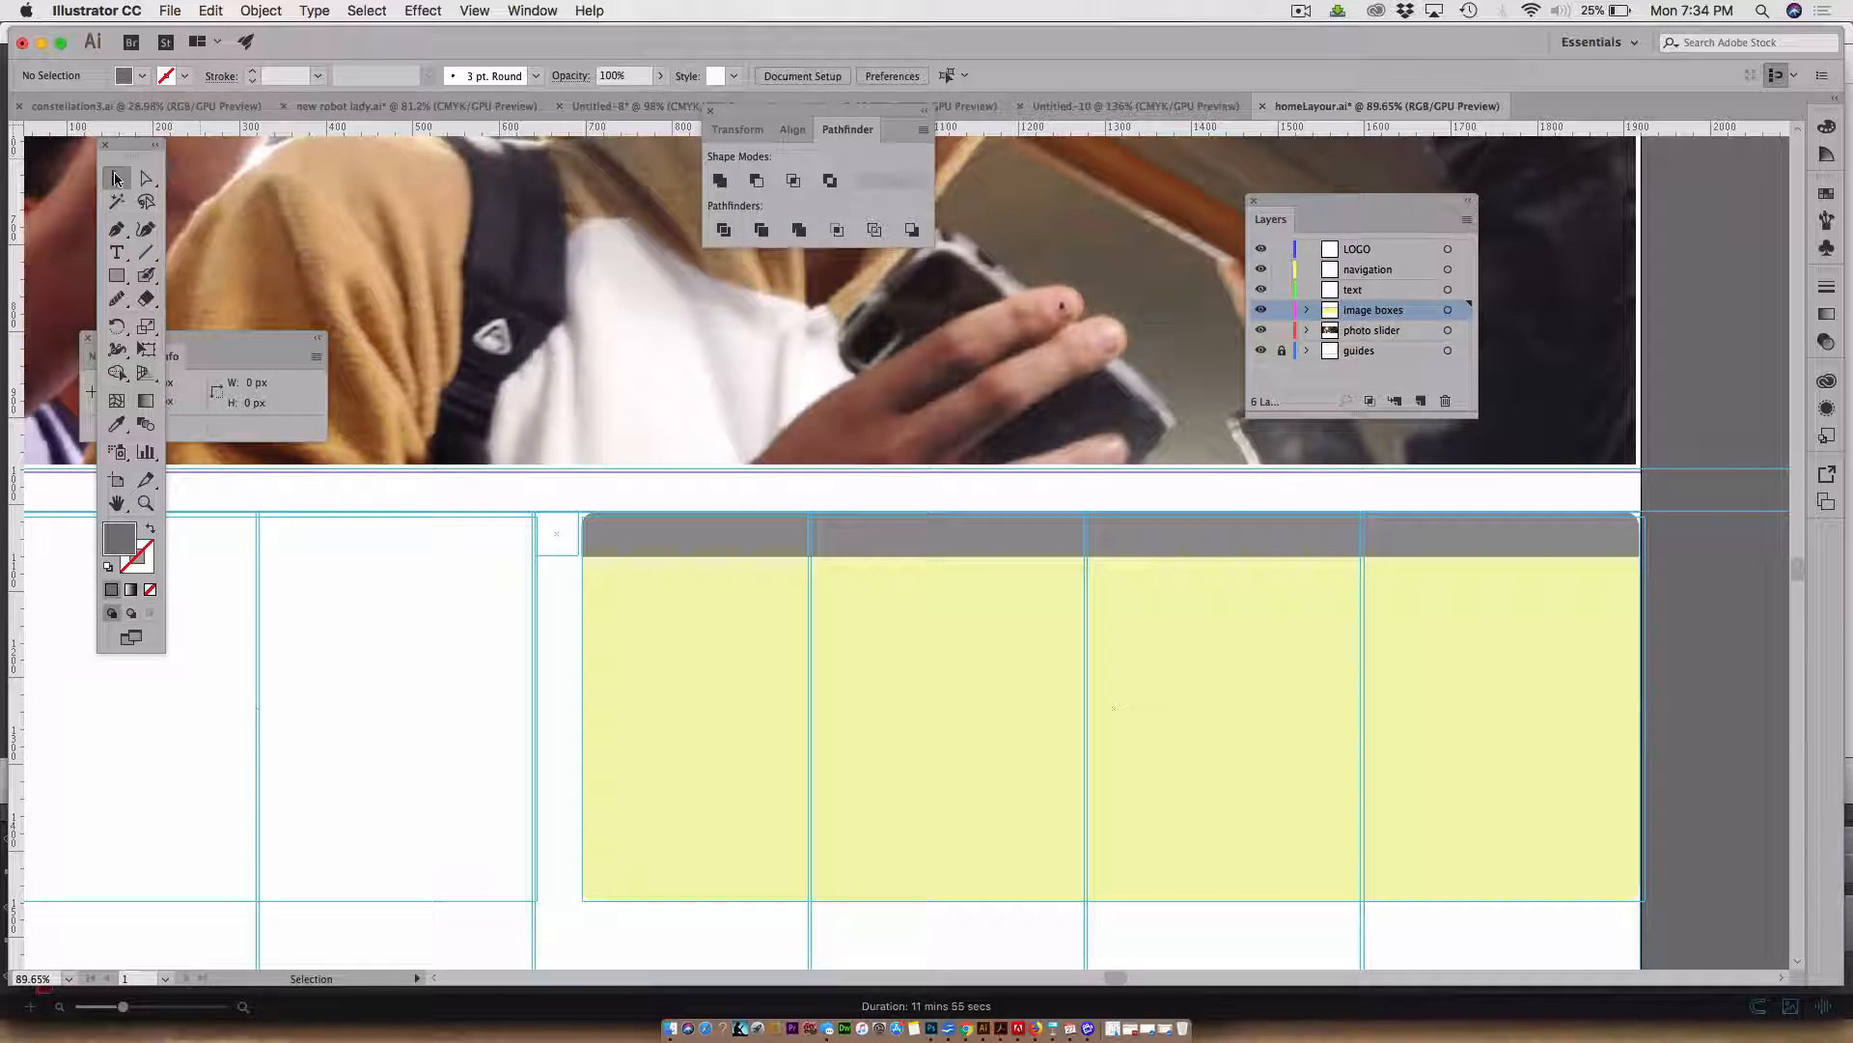
click(1282, 353)
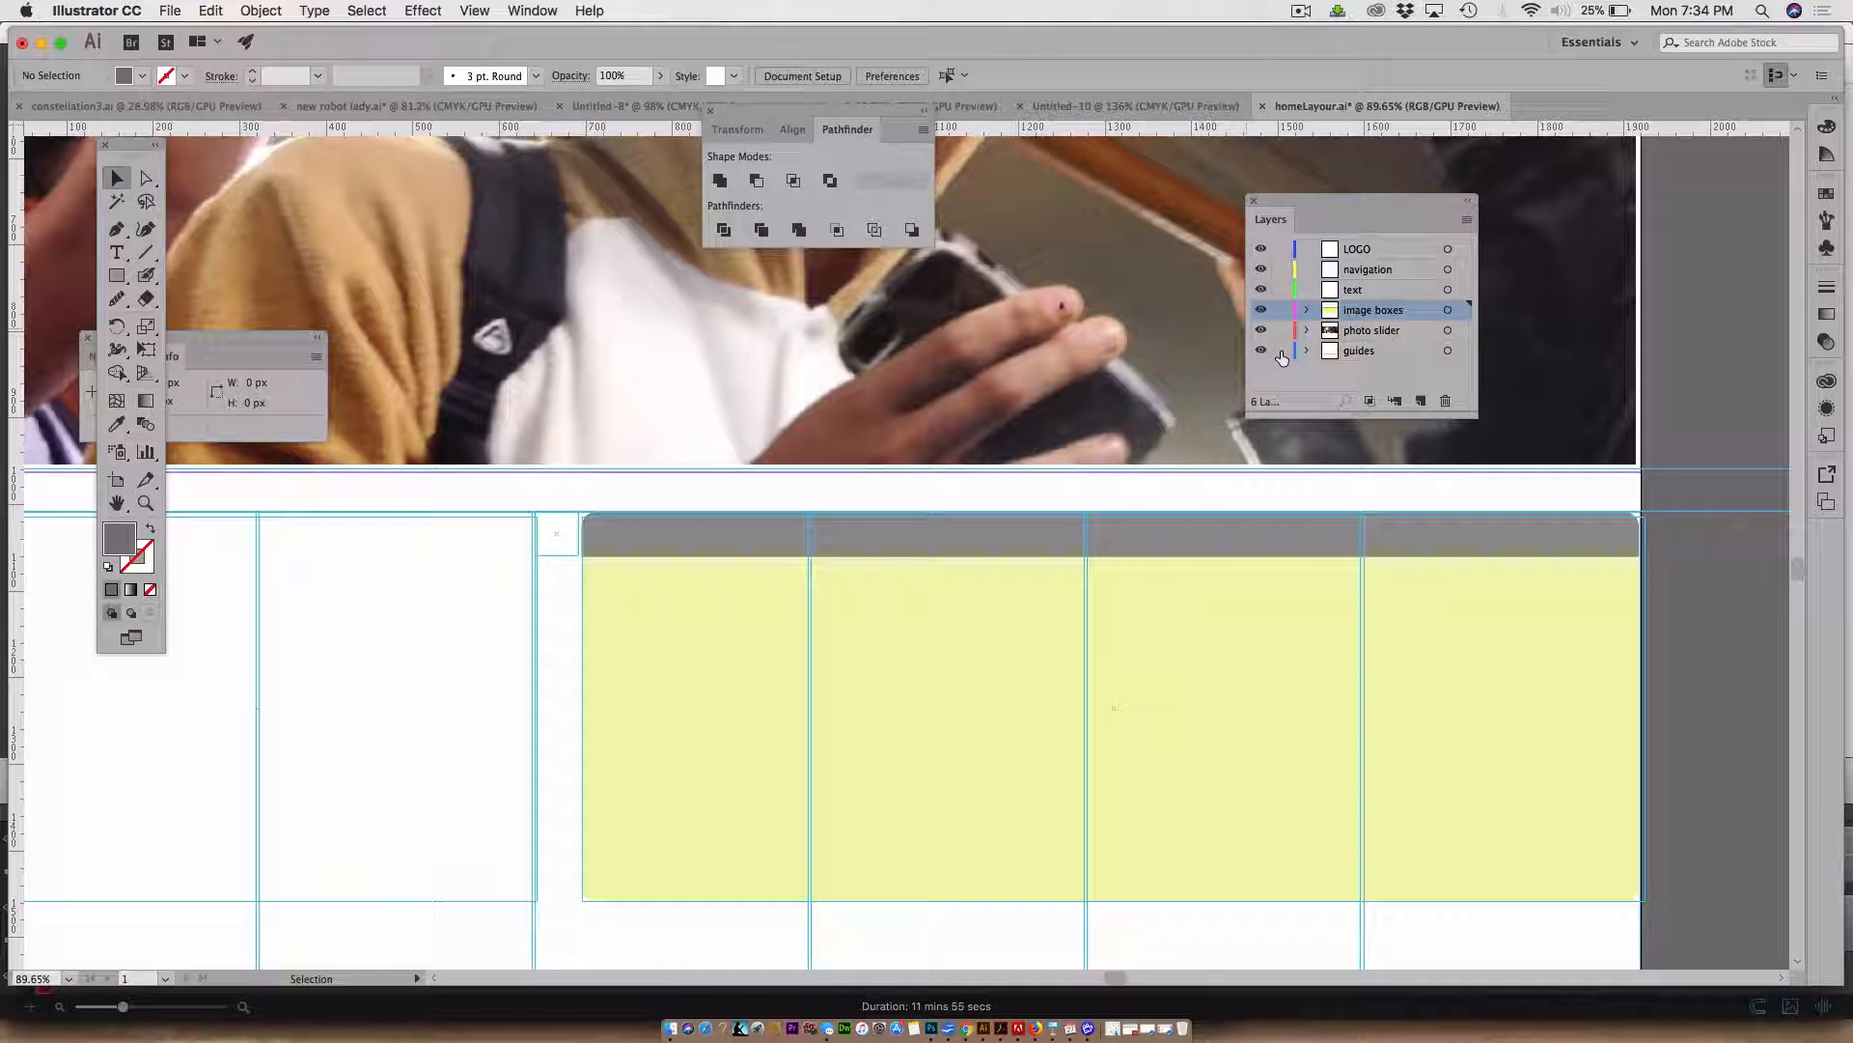
click(565, 552)
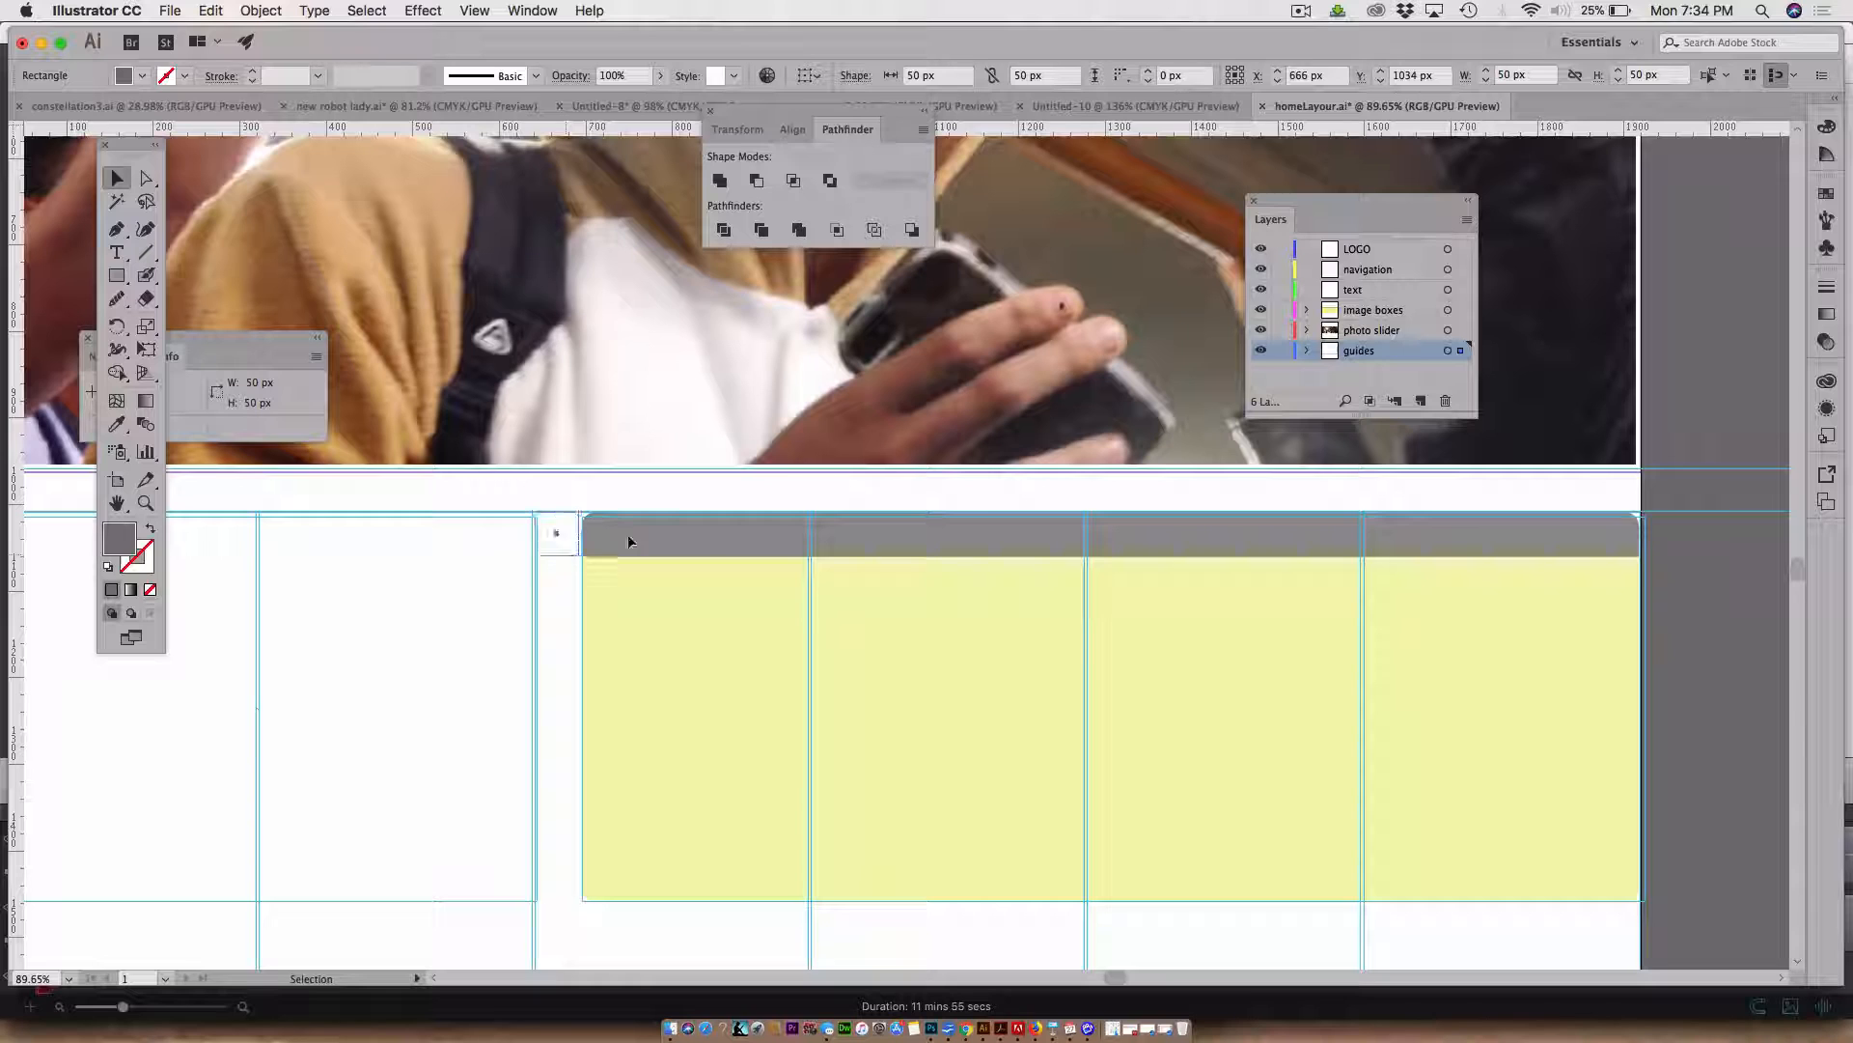
drag(628, 542, 1628, 536)
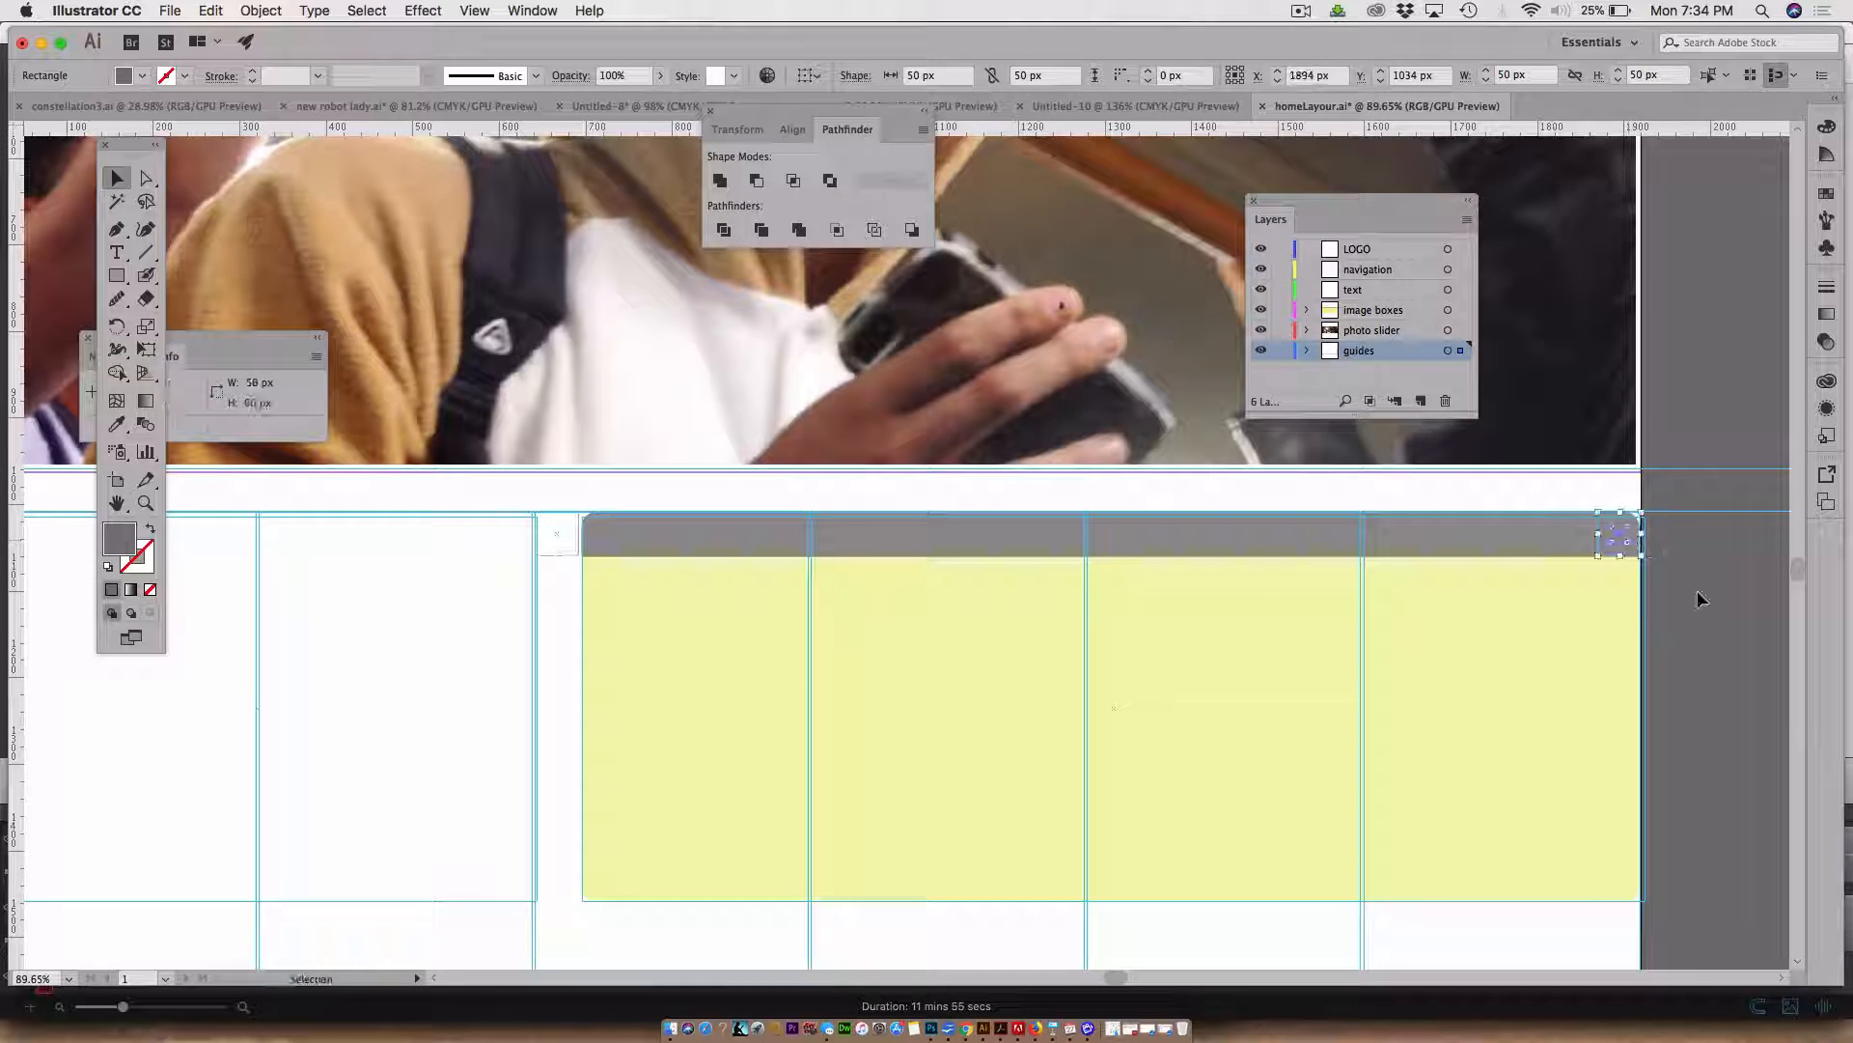
click(1697, 608)
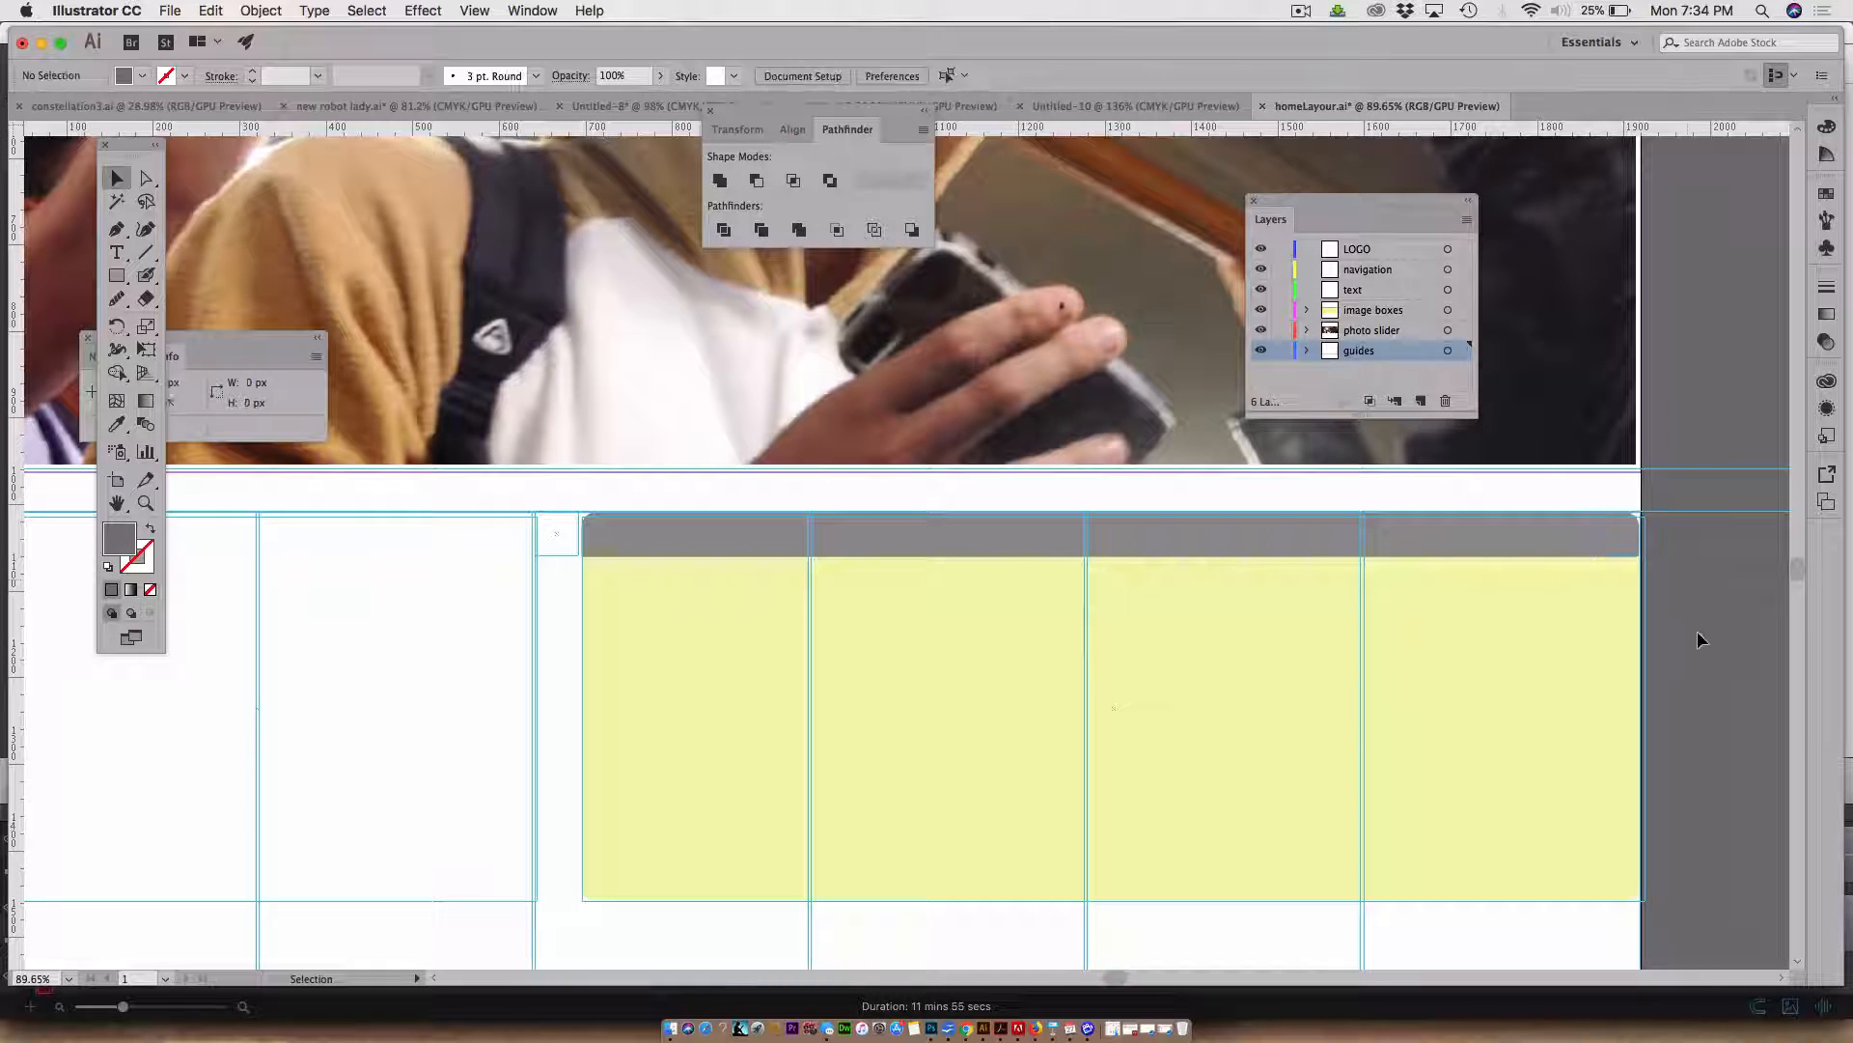
click(1280, 350)
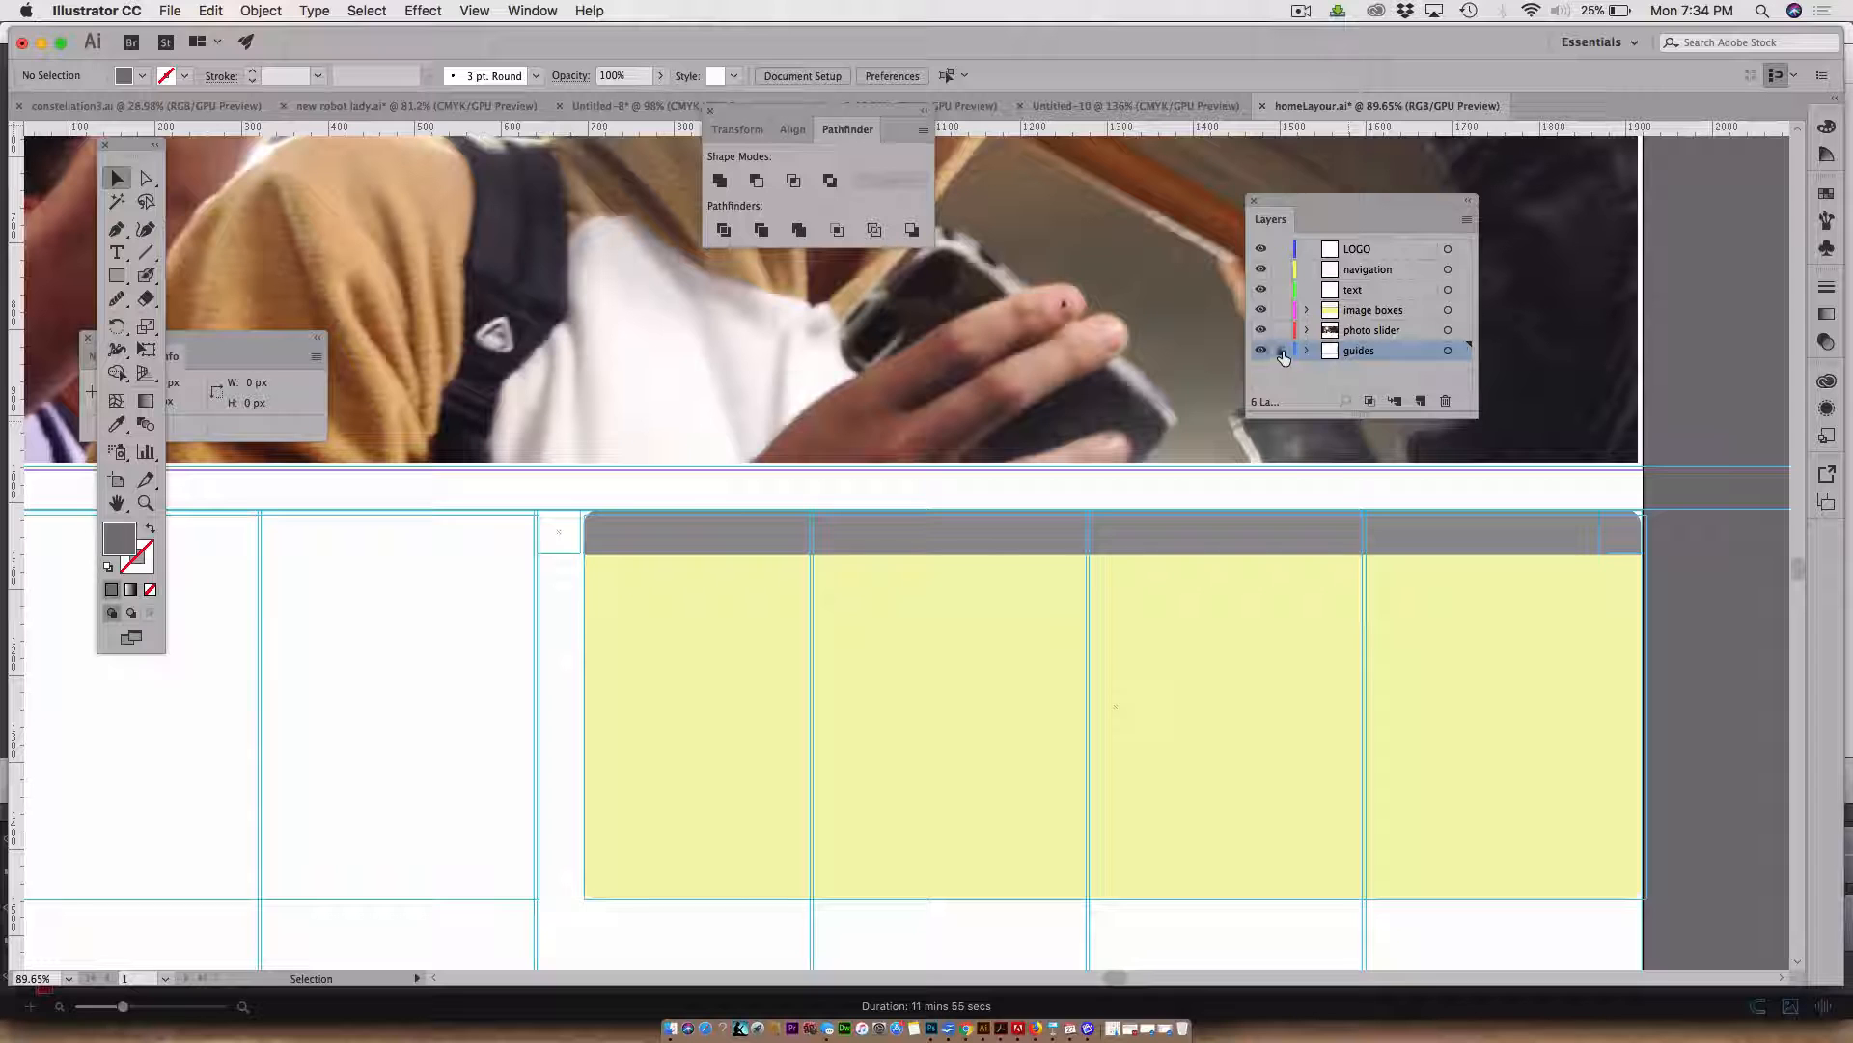
Narrow the image box shapes from the right edge to about 1176 px wide
click(1435, 546)
shift+click(1475, 691)
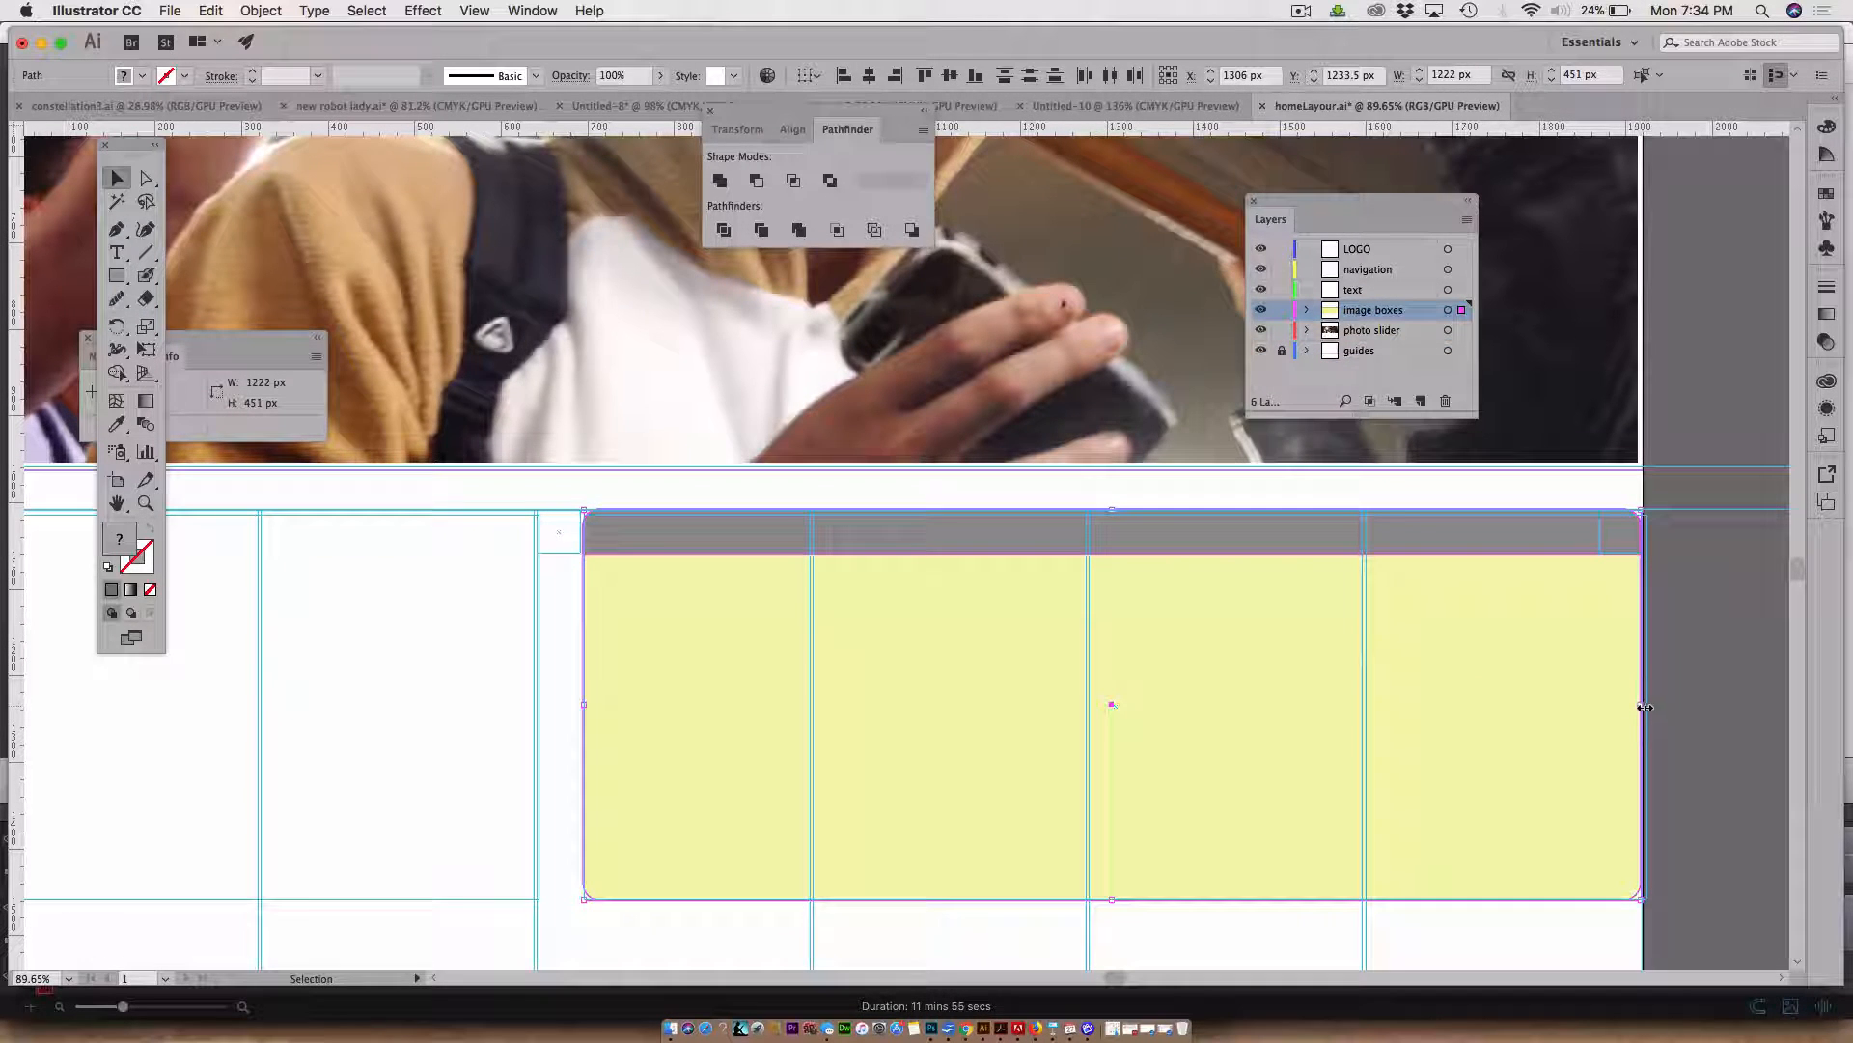
drag(1641, 707, 1602, 706)
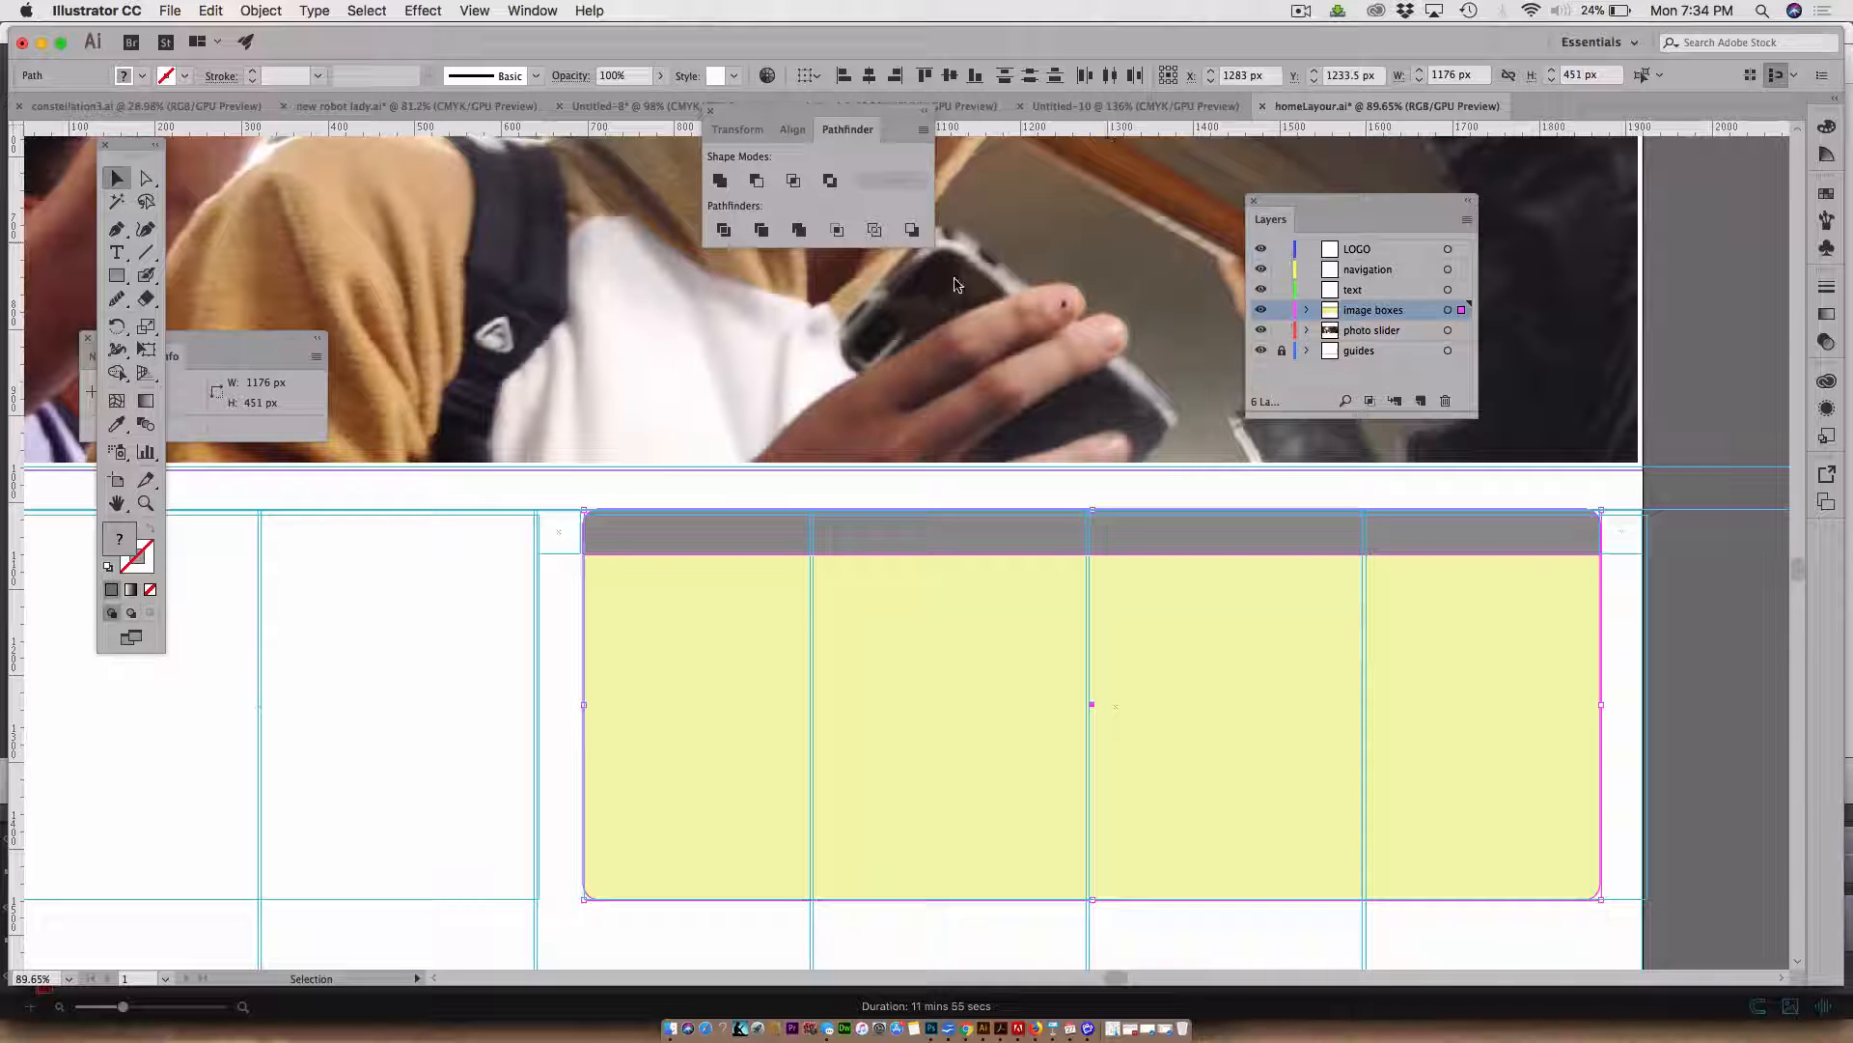
Try filling the top strip with a dark brown sampled from the slider photo, then undo it
click(146, 177)
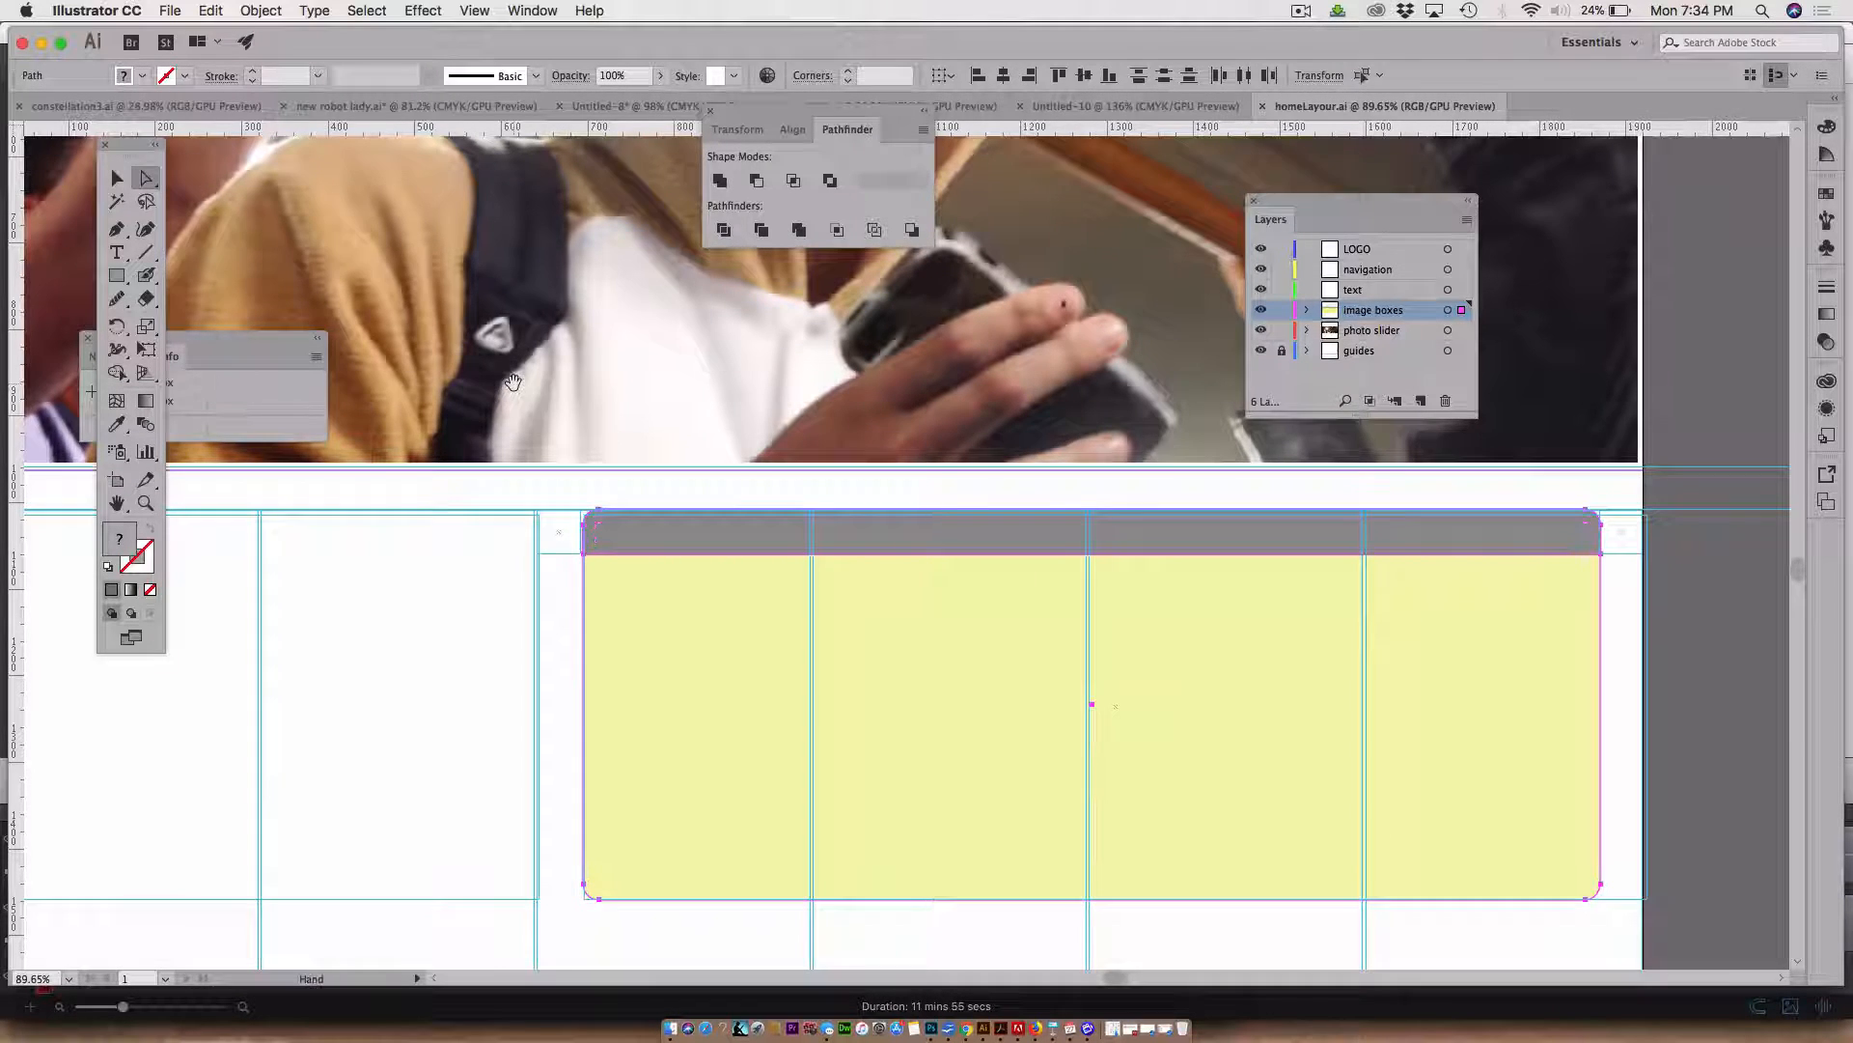
drag(502, 384, 540, 499)
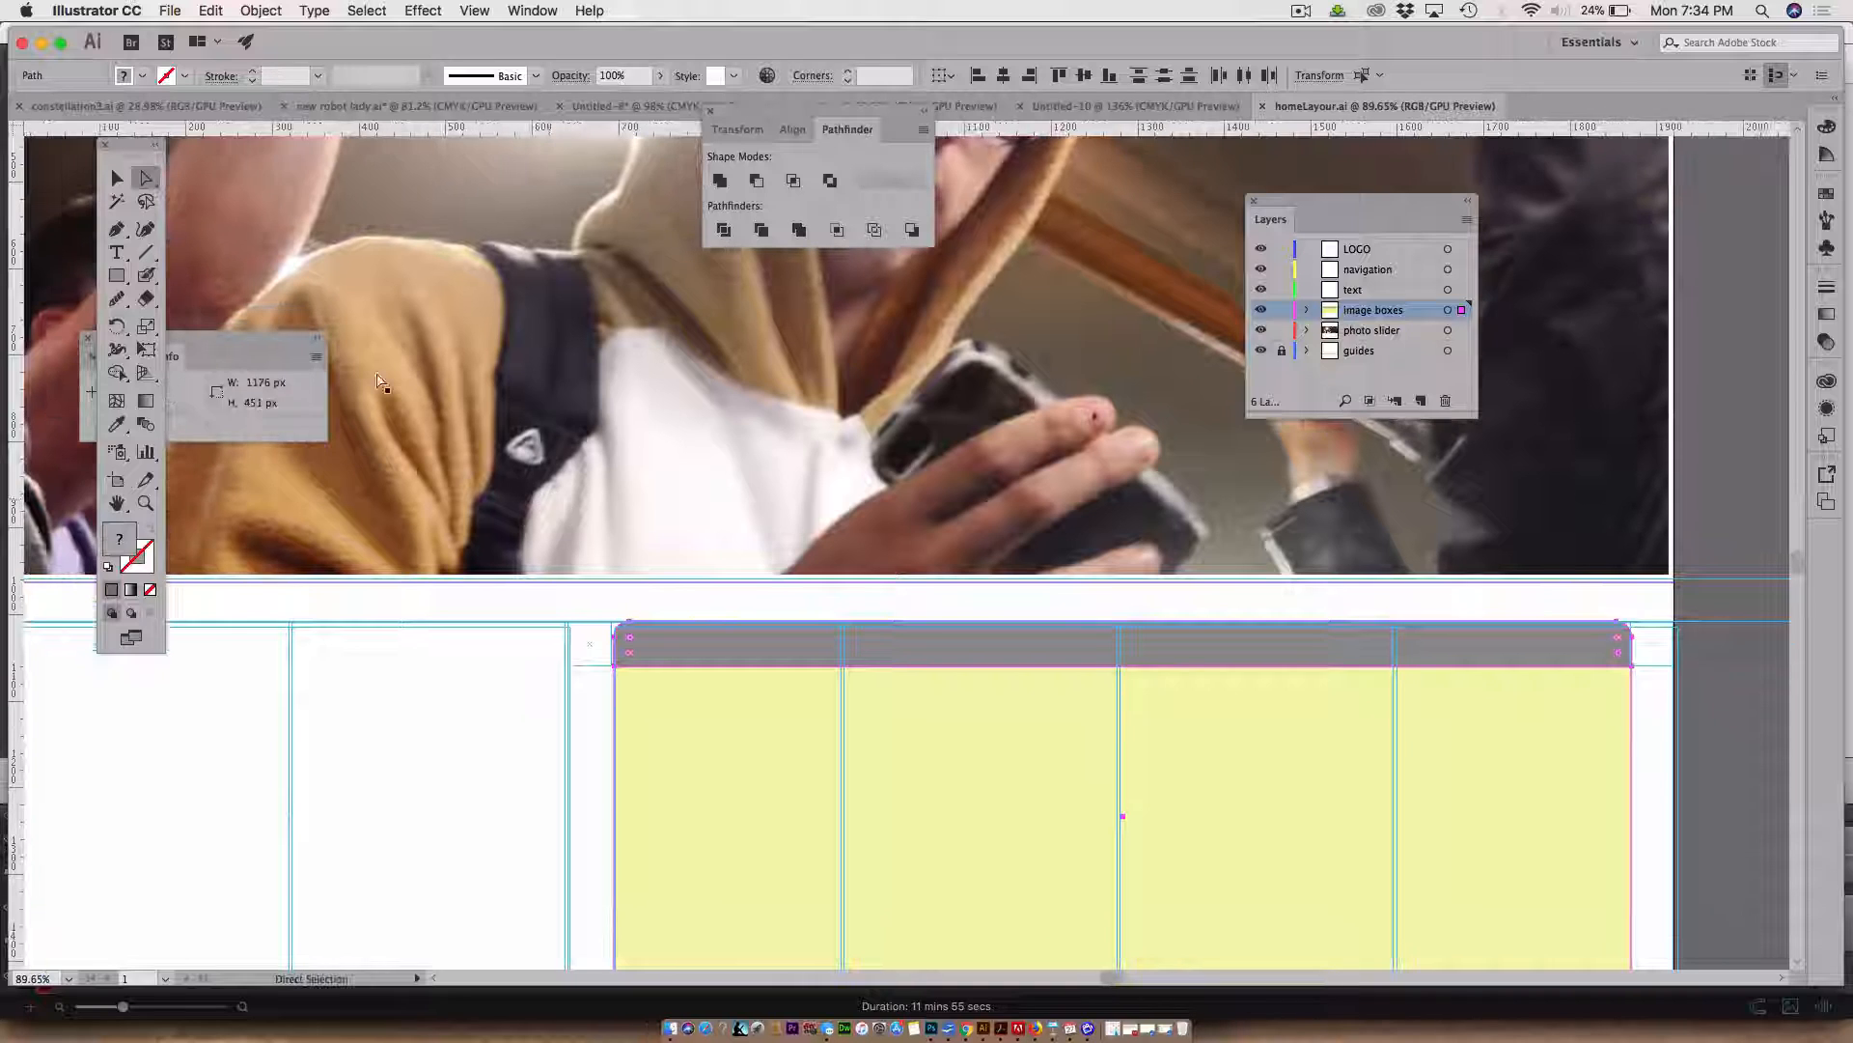
key(v)
click(680, 640)
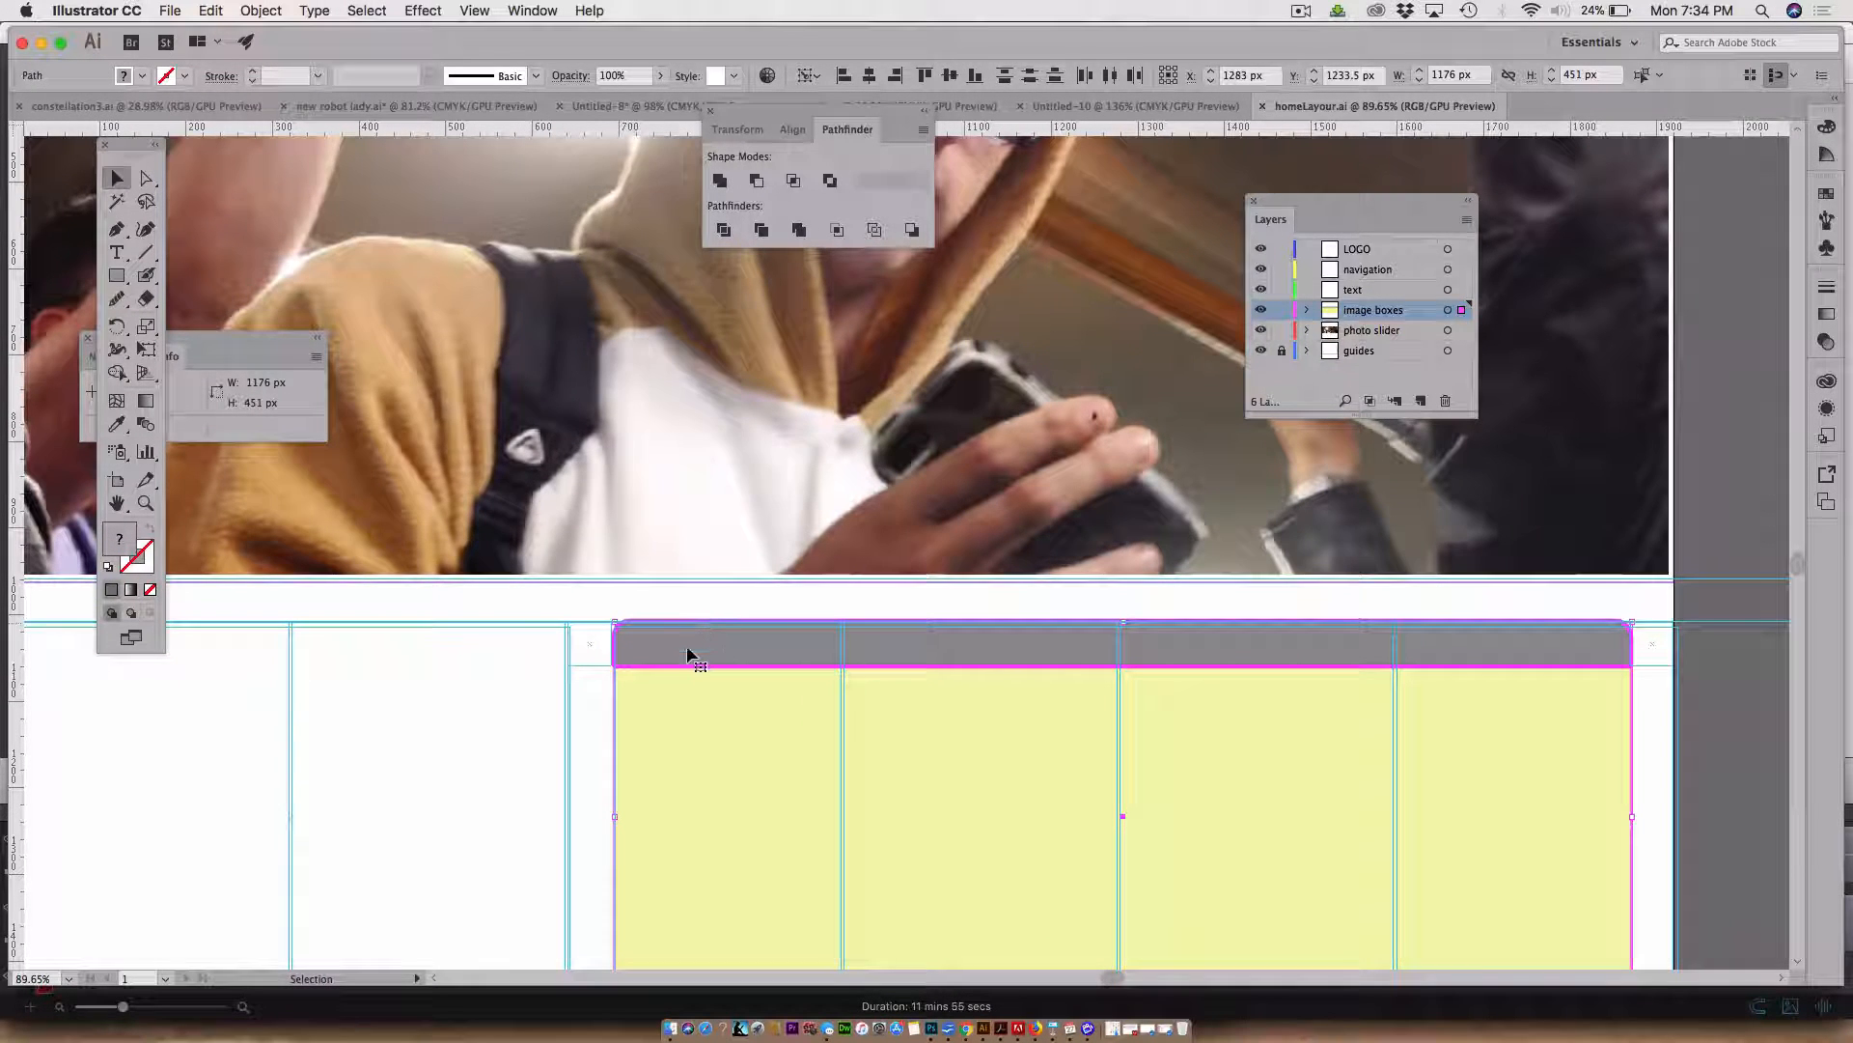
click(117, 424)
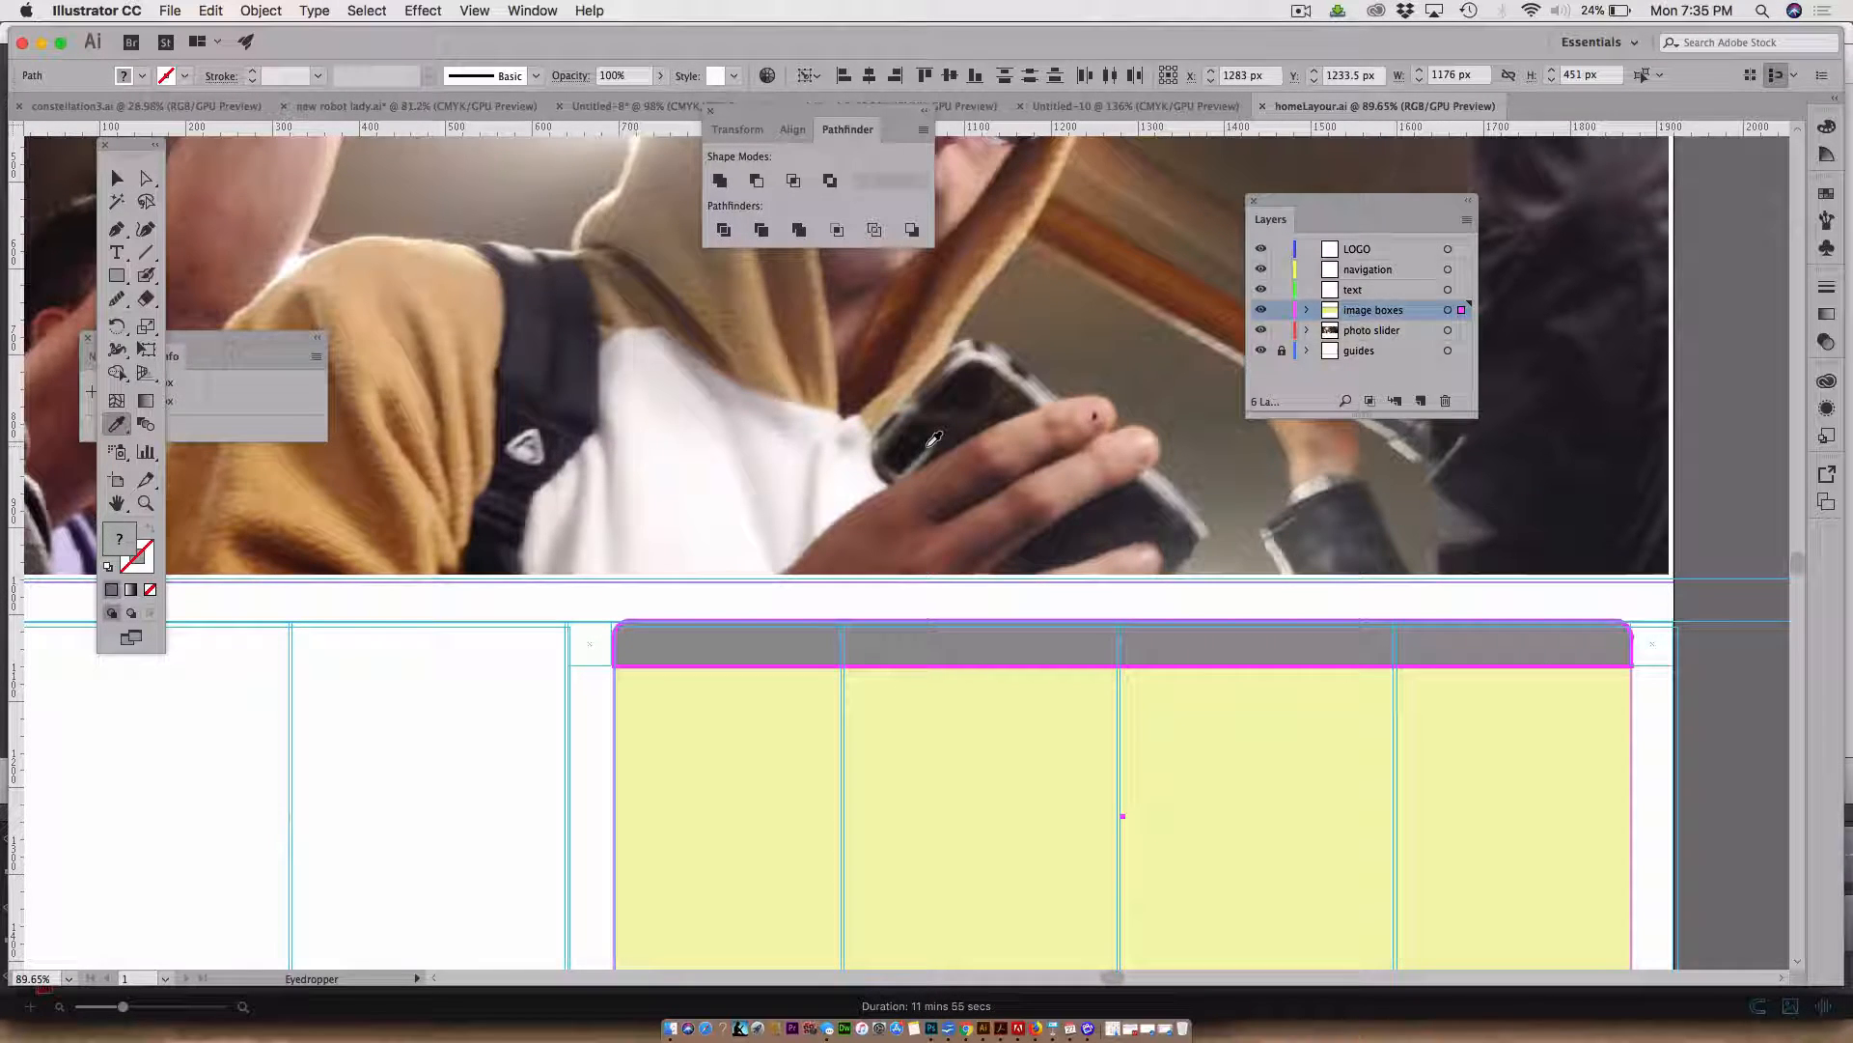
click(918, 280)
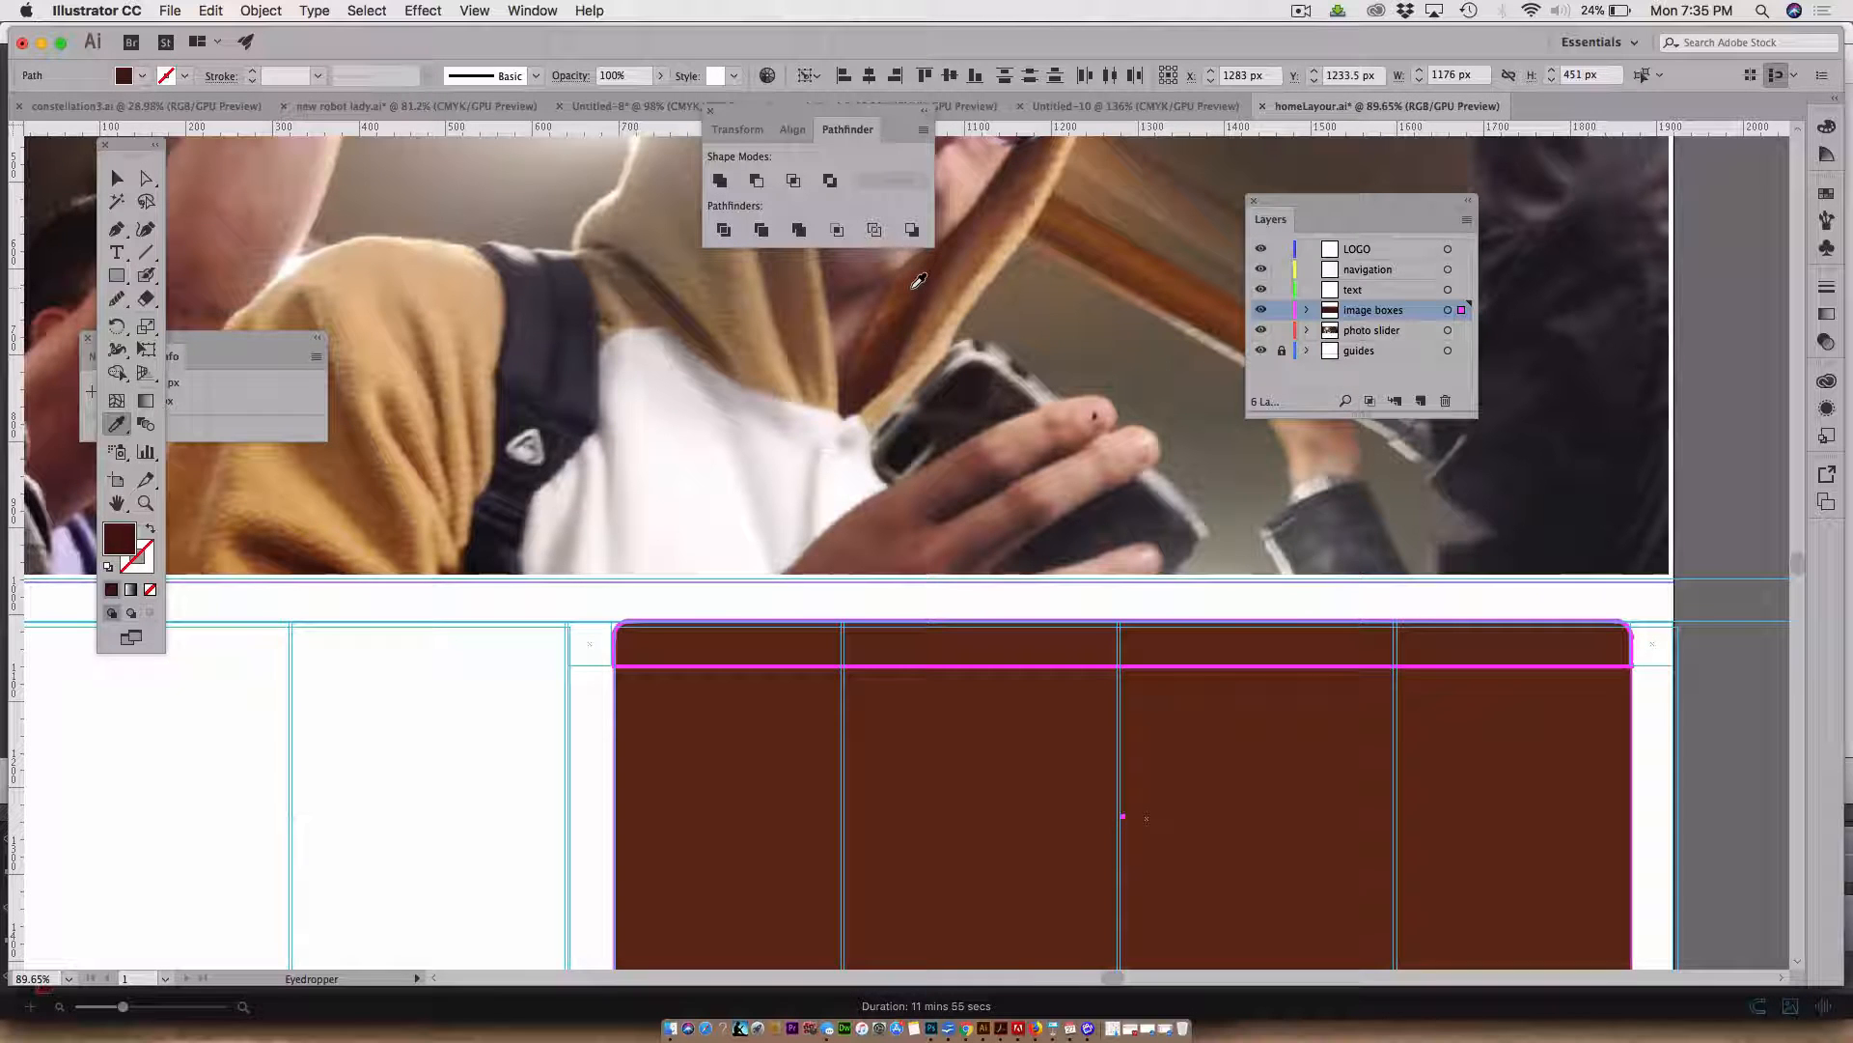
key(super+z)
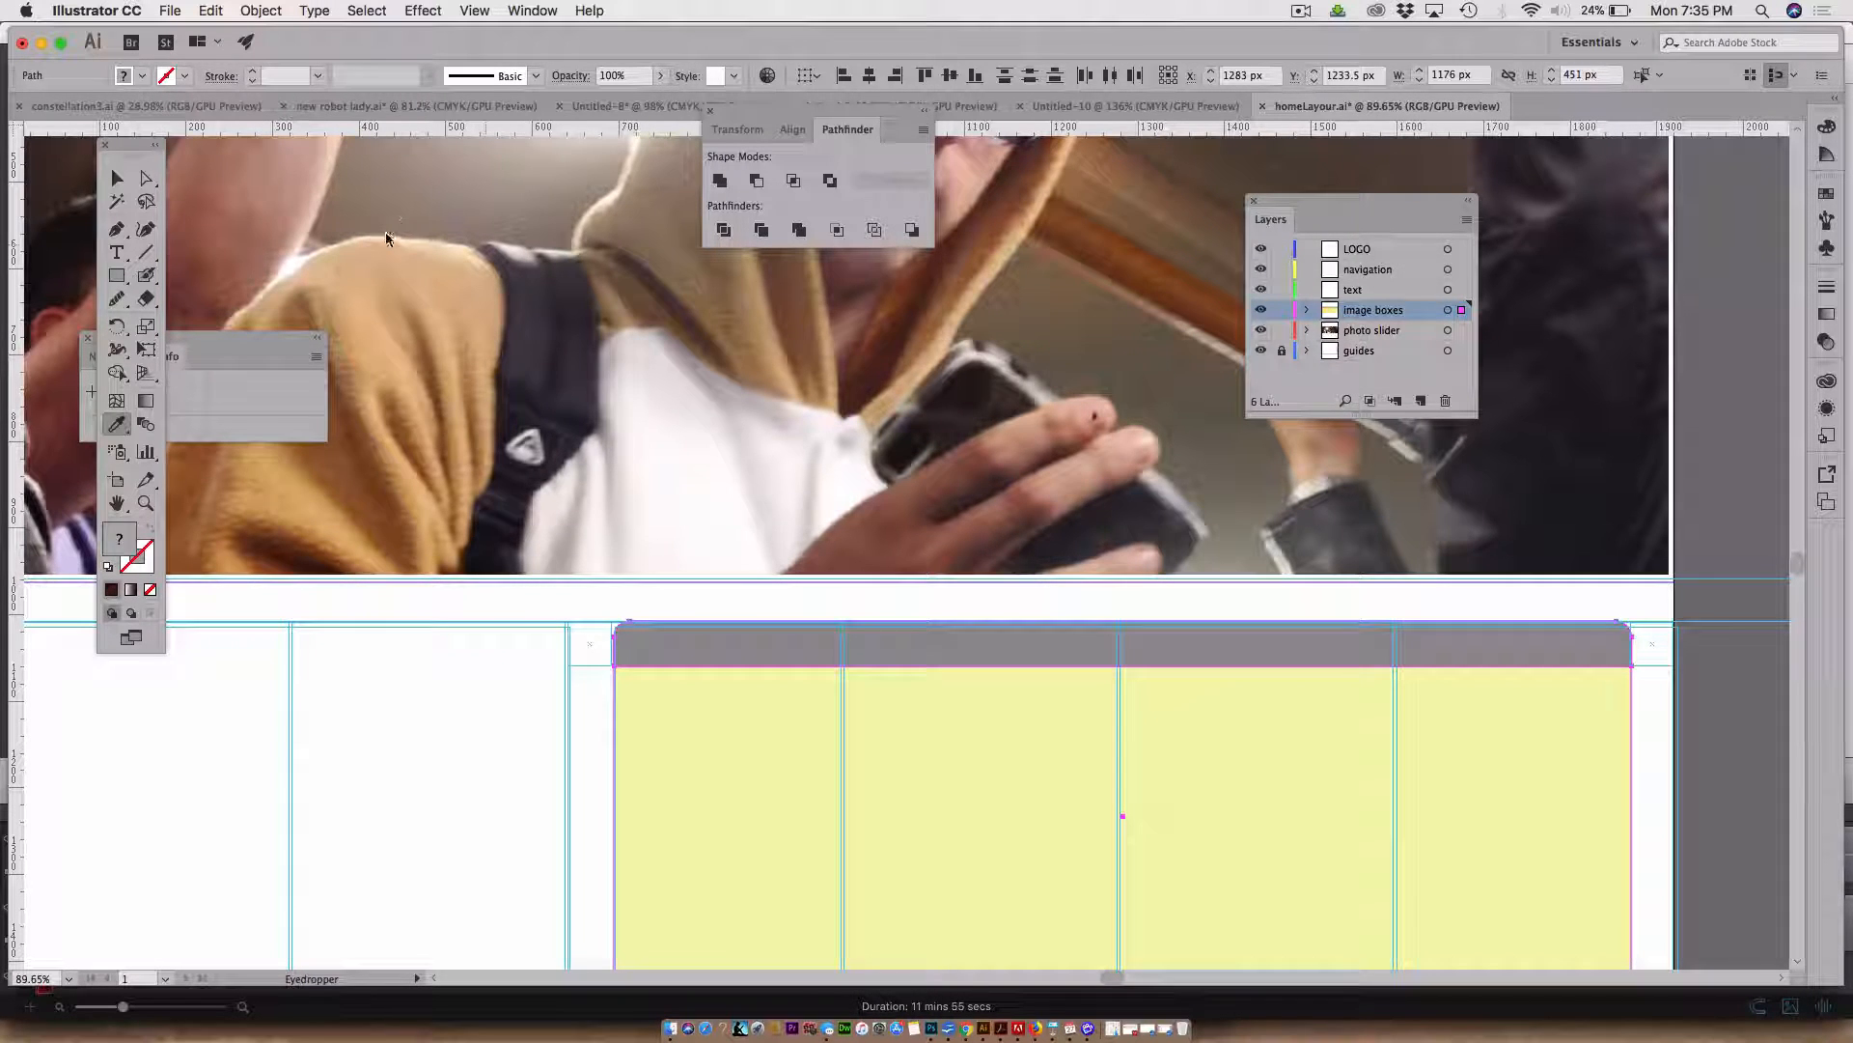
Fill the top strip with a light grey sampled from the slider photo using the Eyedropper
click(147, 177)
click(540, 680)
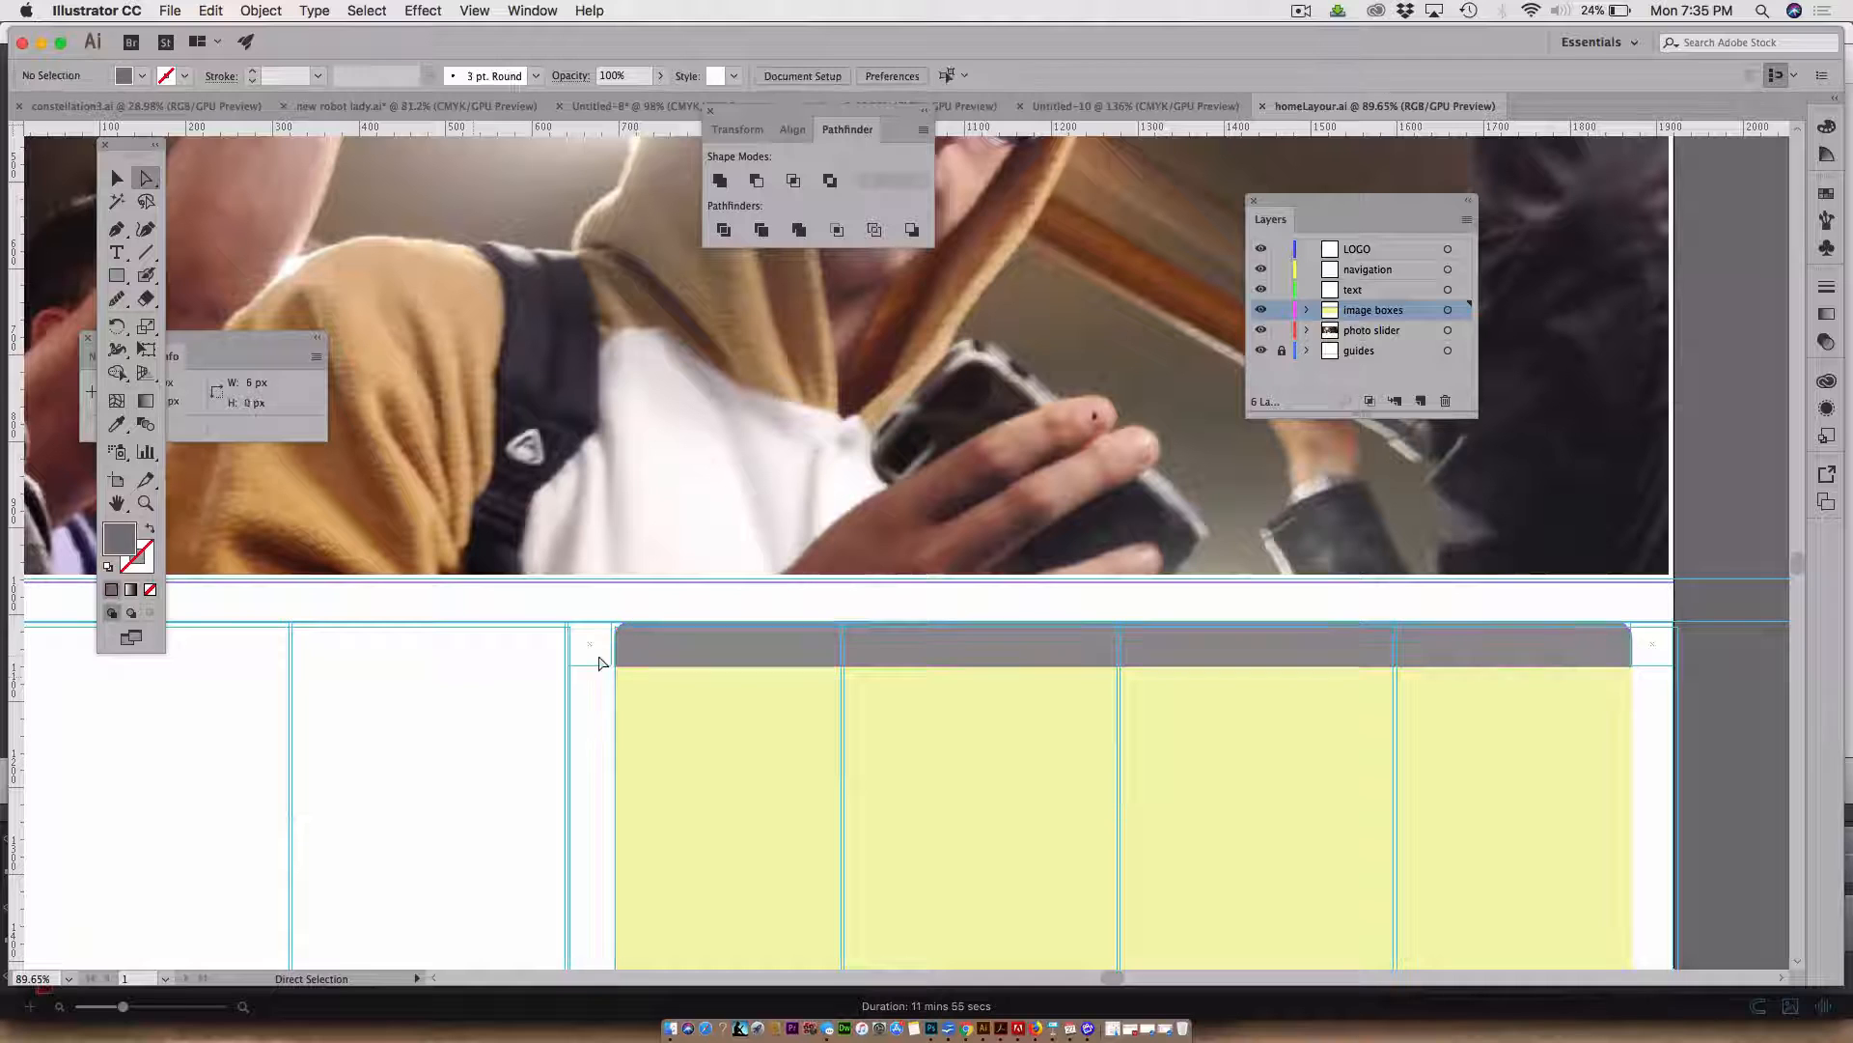
click(672, 648)
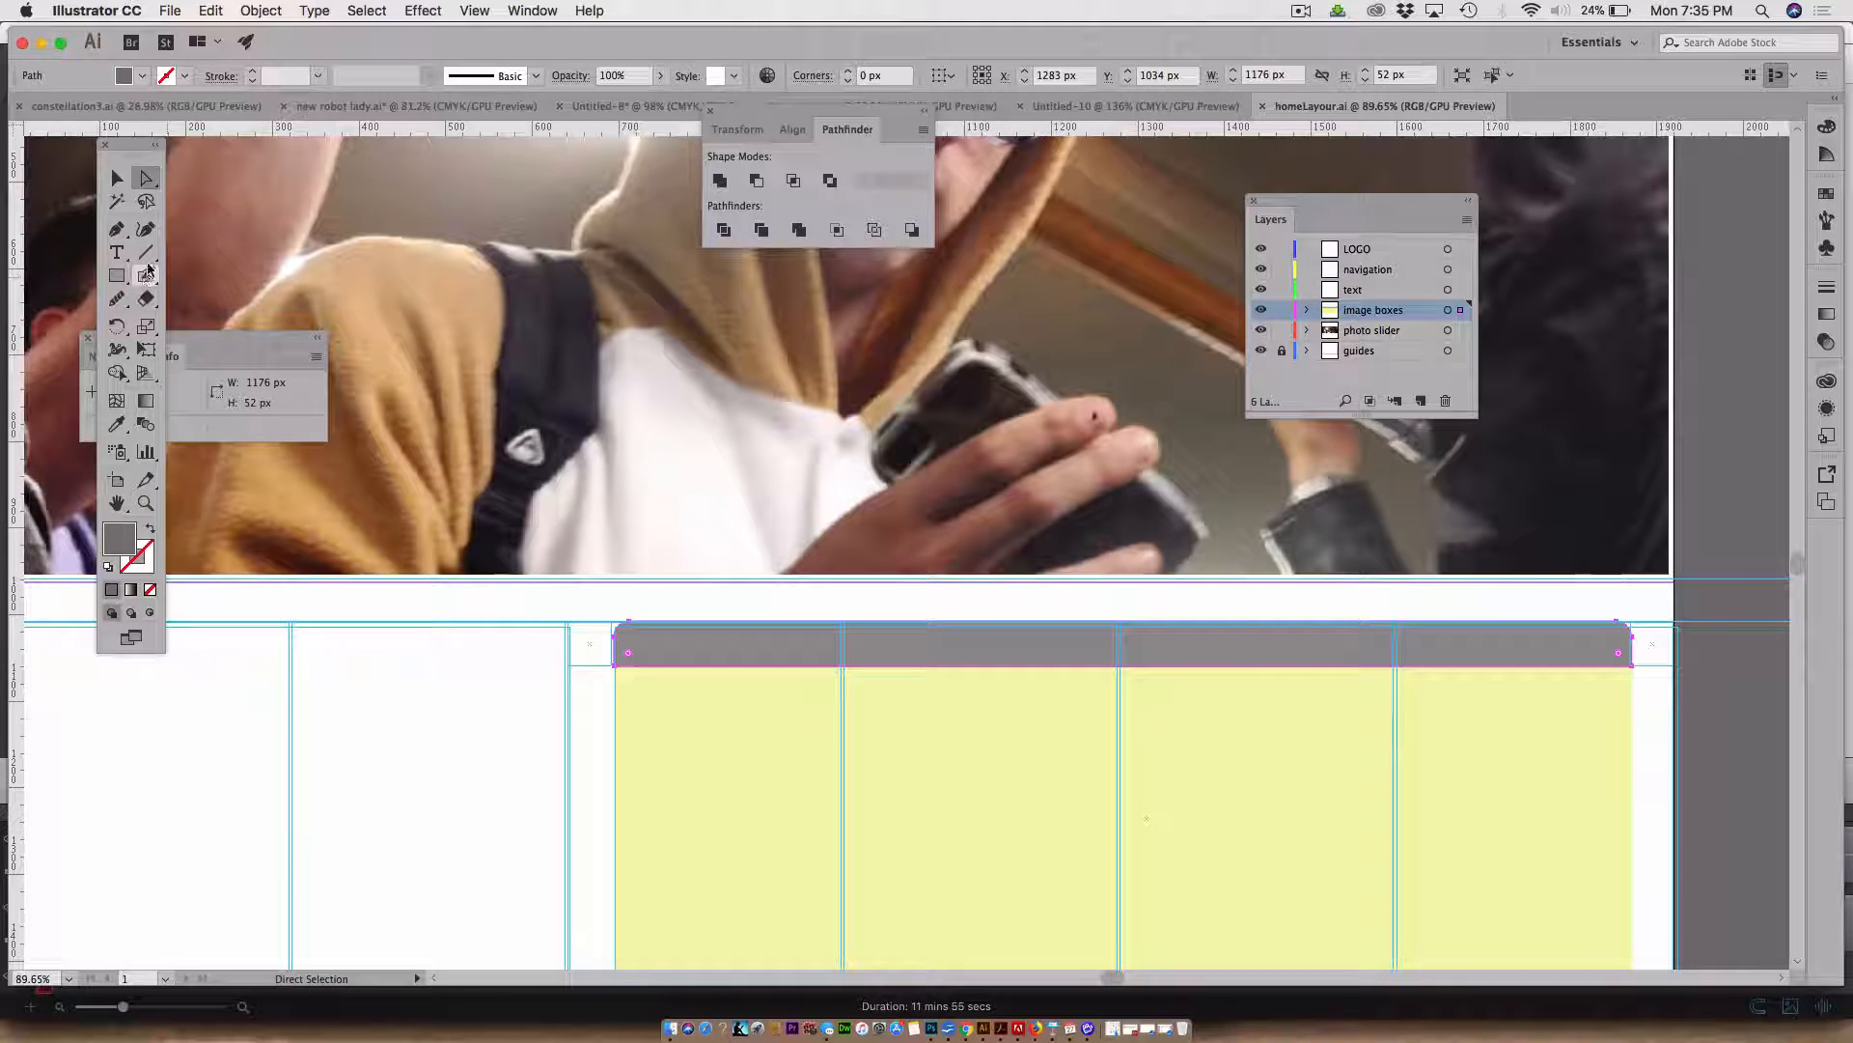
key(i)
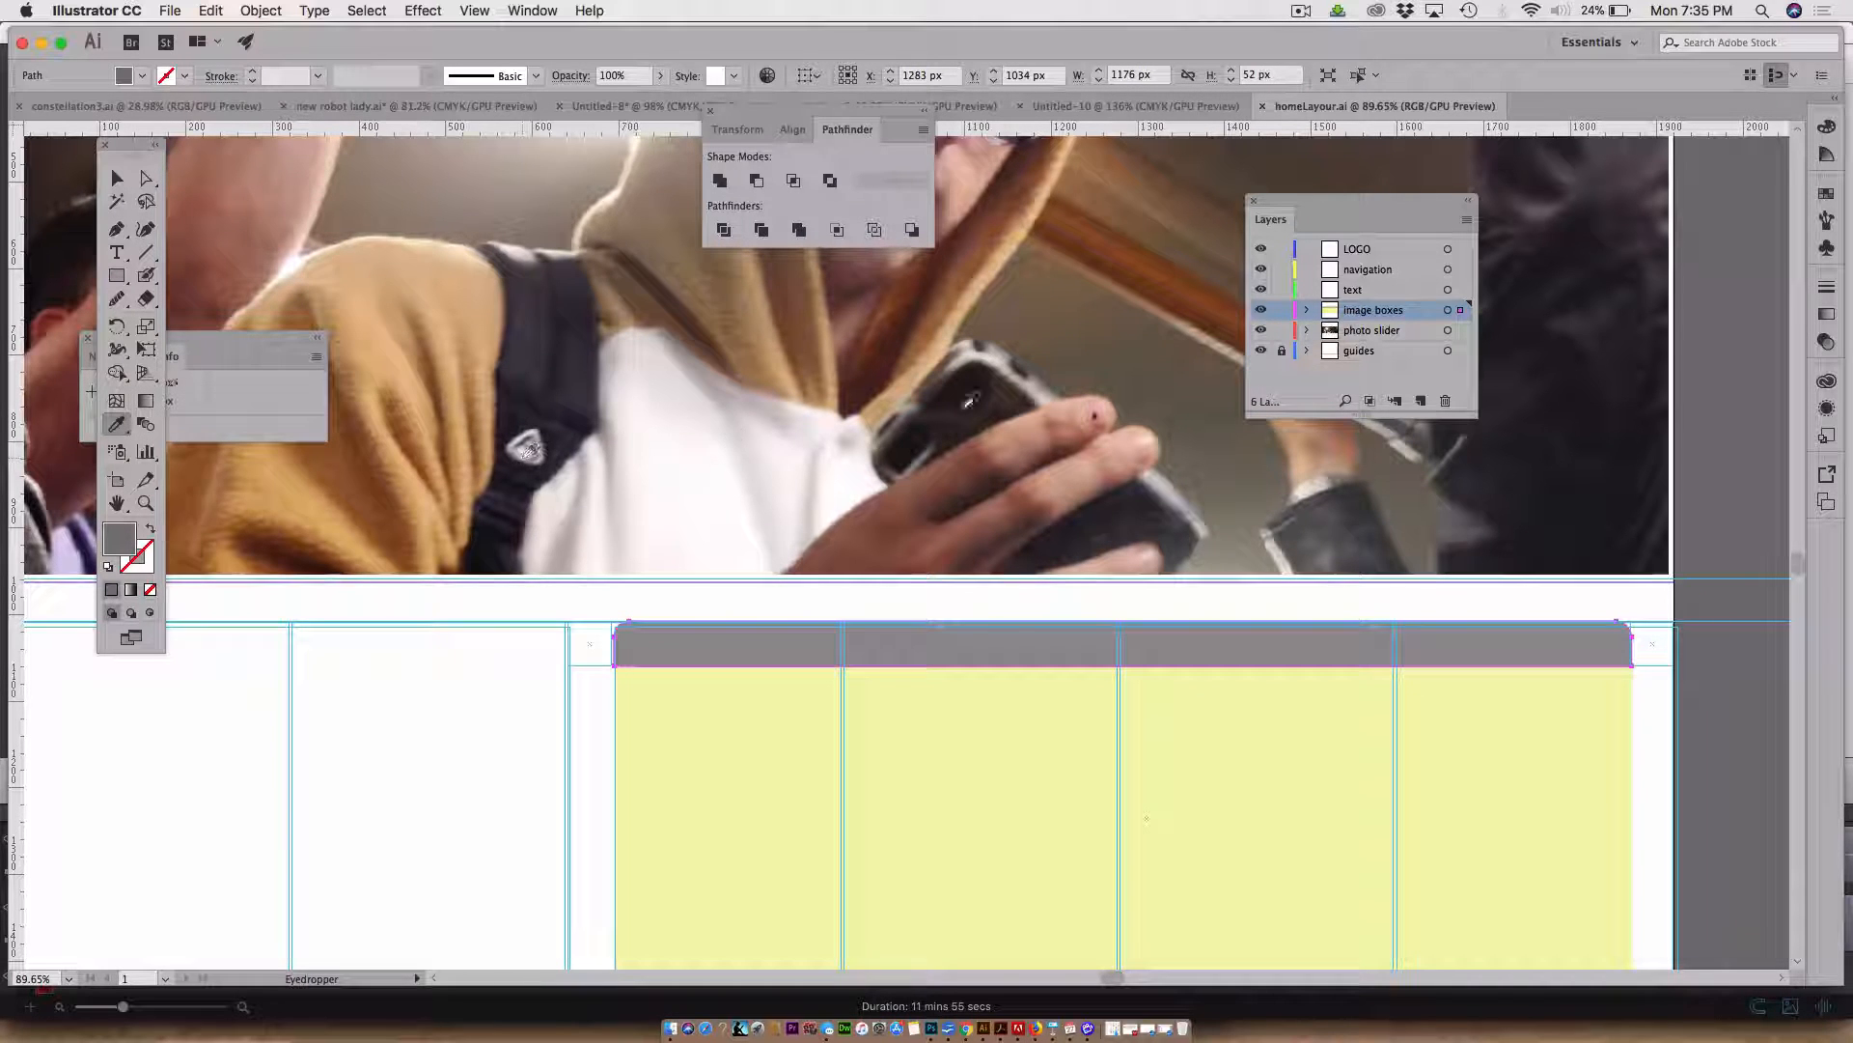
click(1000, 340)
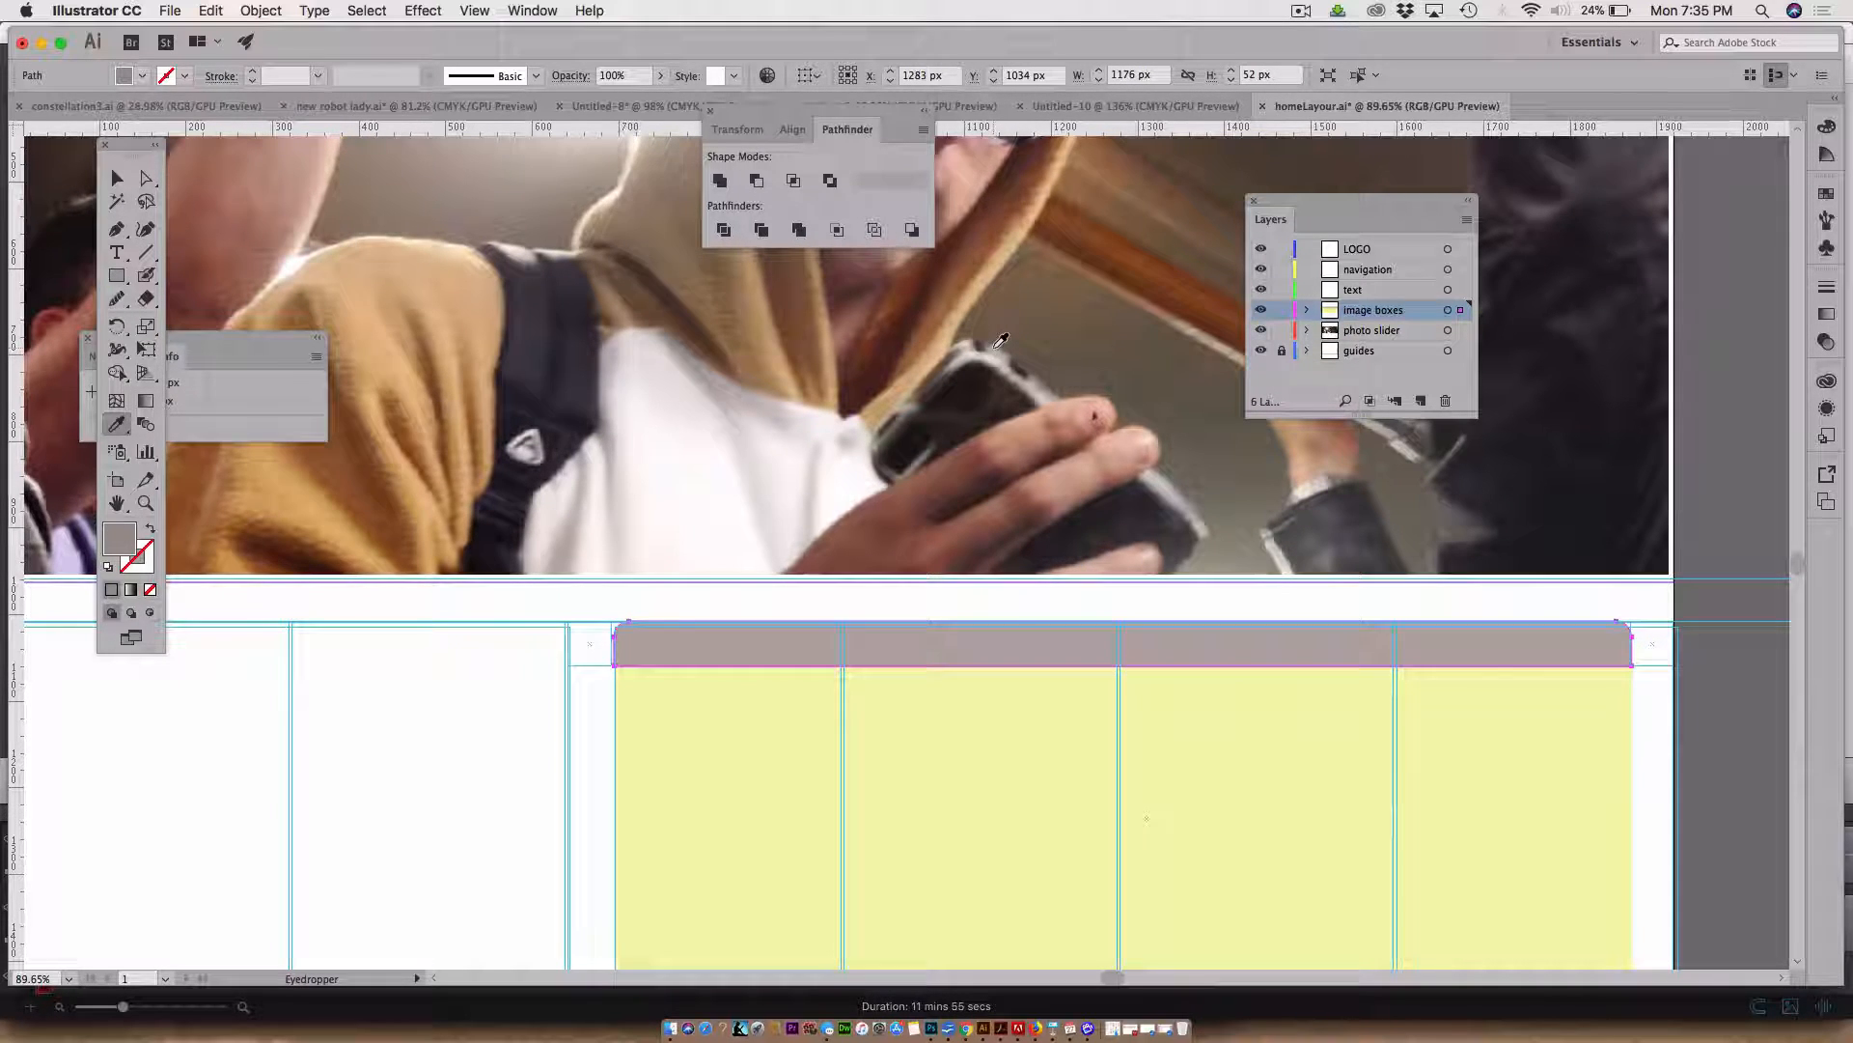
click(1000, 343)
click(1002, 343)
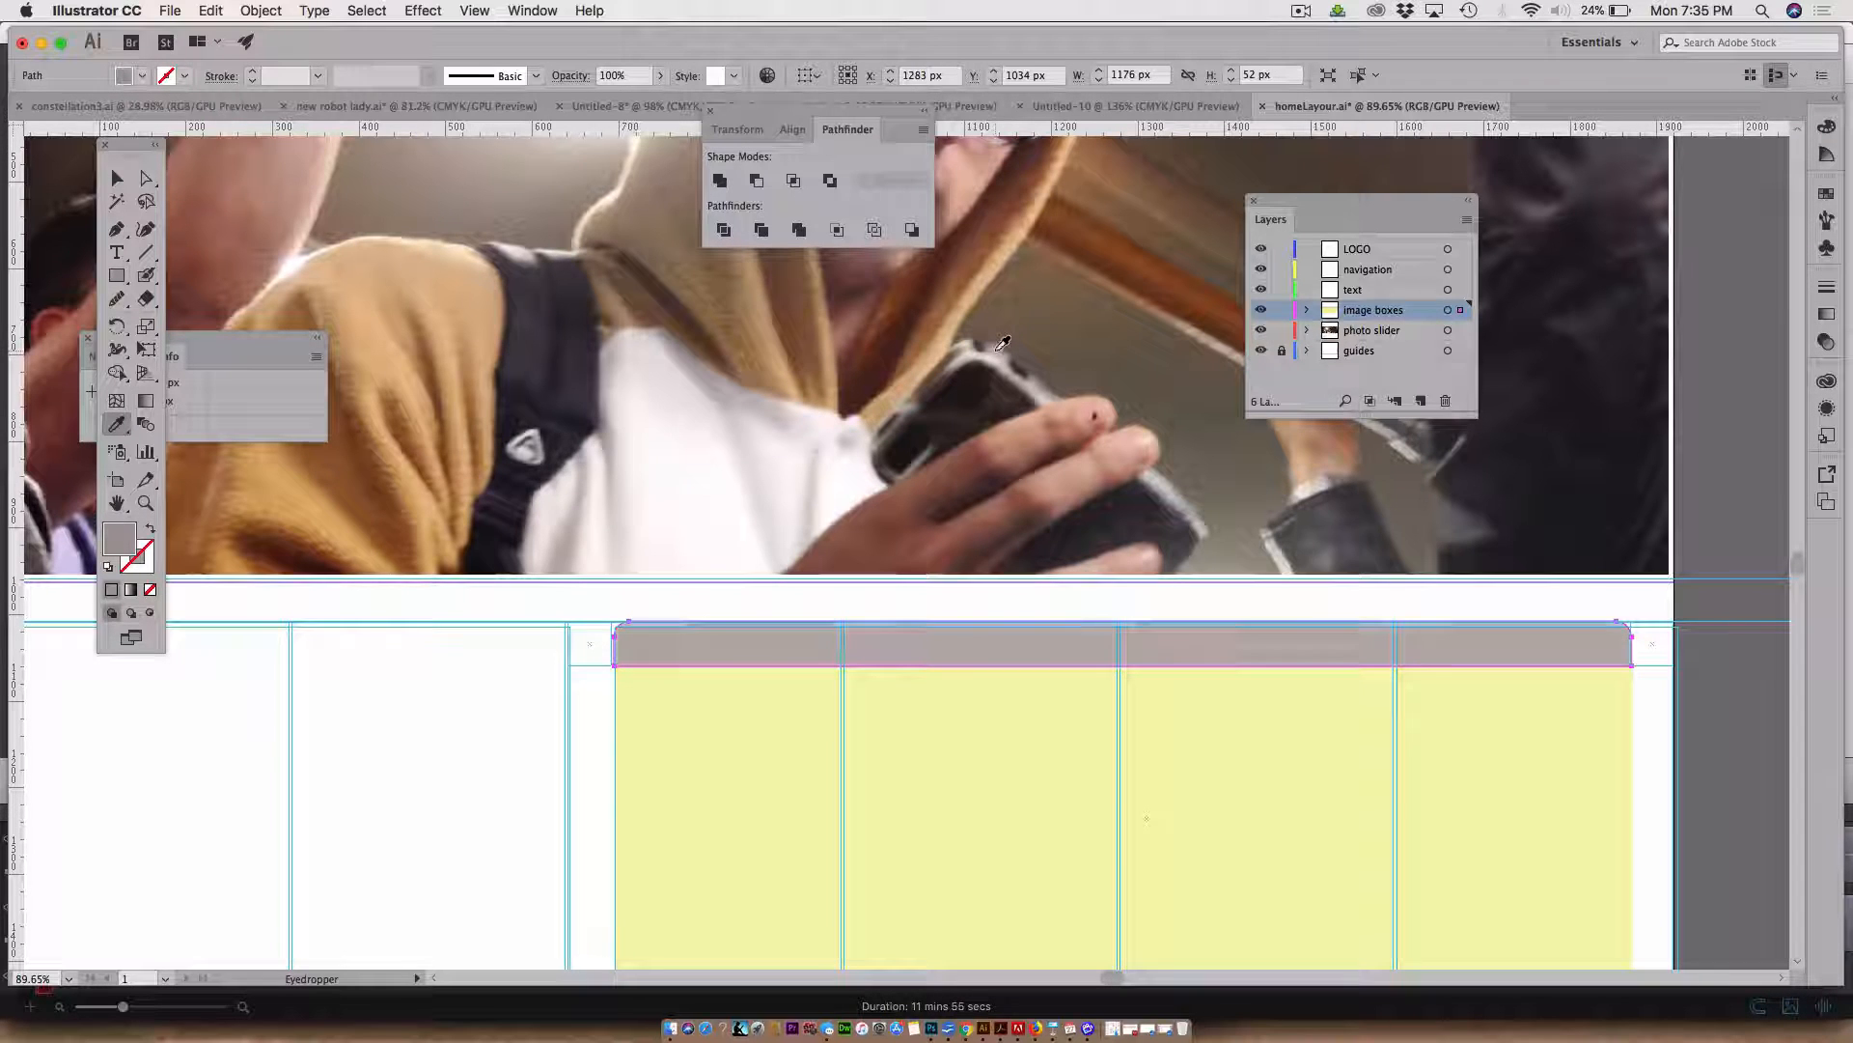
click(146, 177)
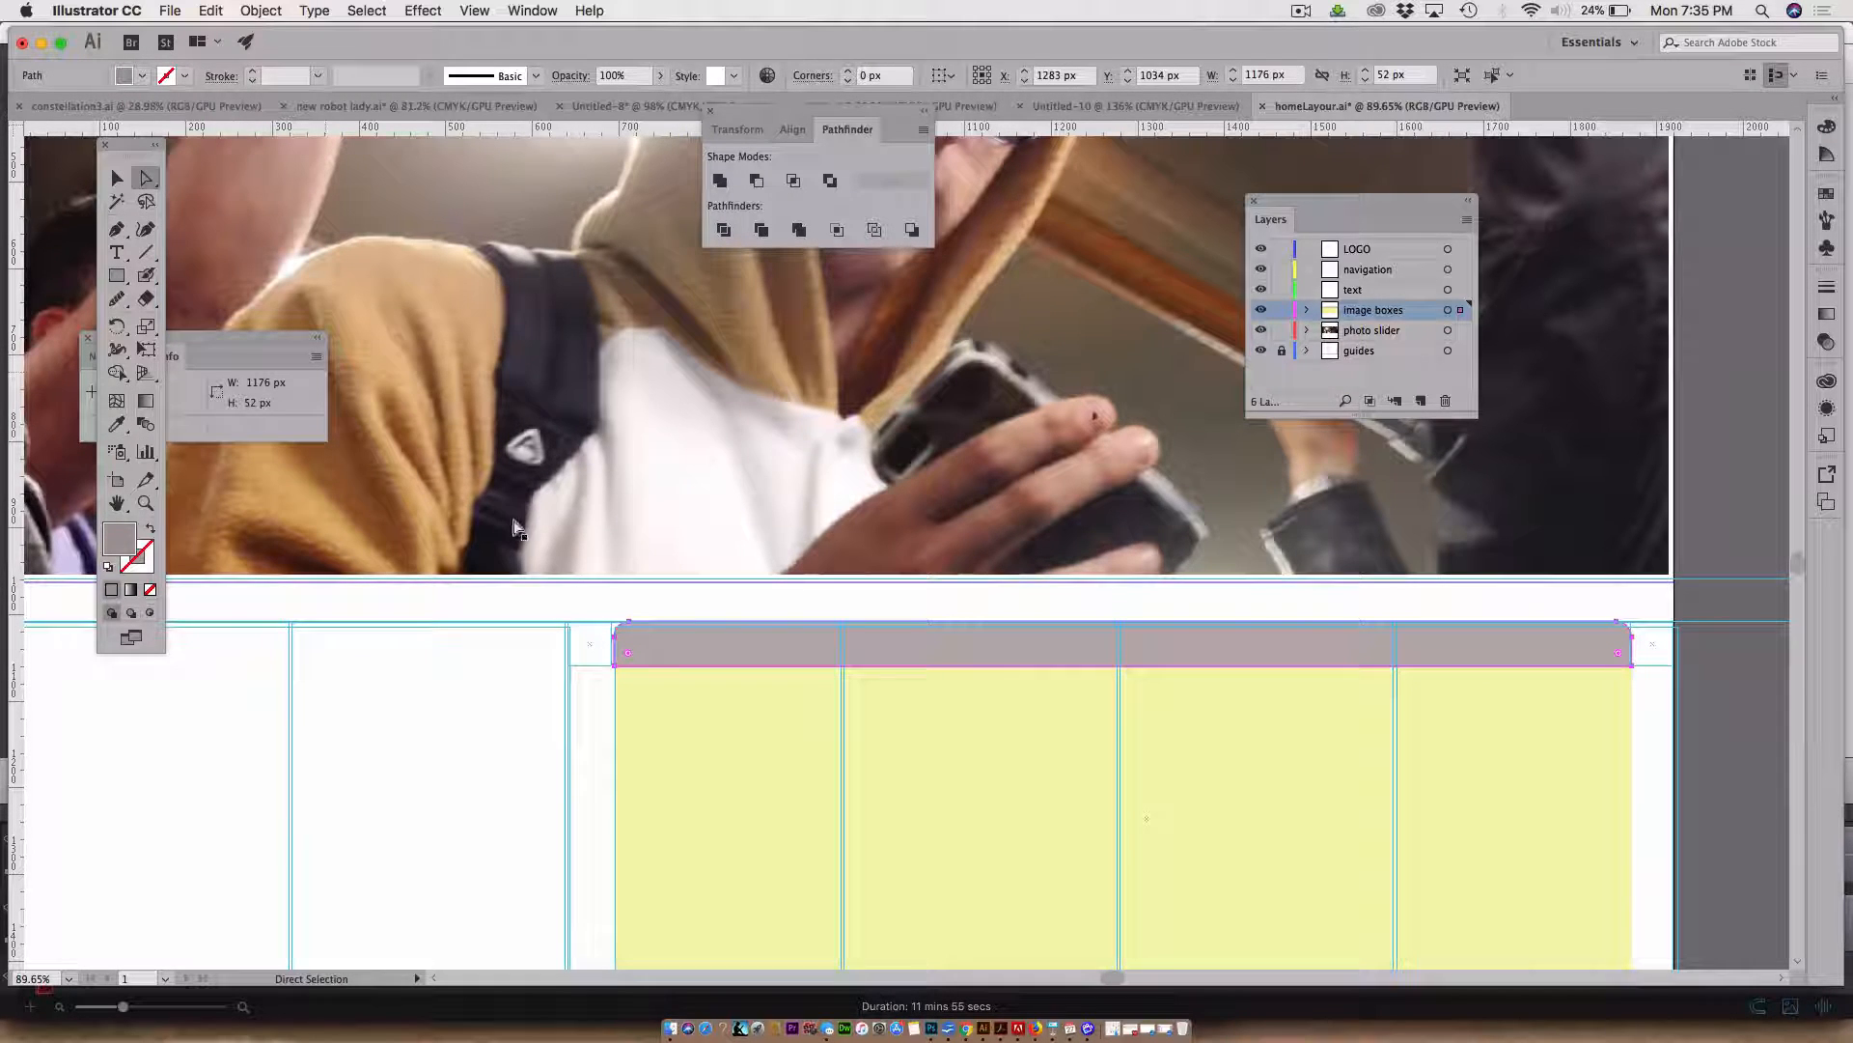
Fill the image boxes with a colour sampled from the slider photo using the Eyedropper, lightened to F2DBC7 in the Color Picker
click(726, 778)
key(super+minus)
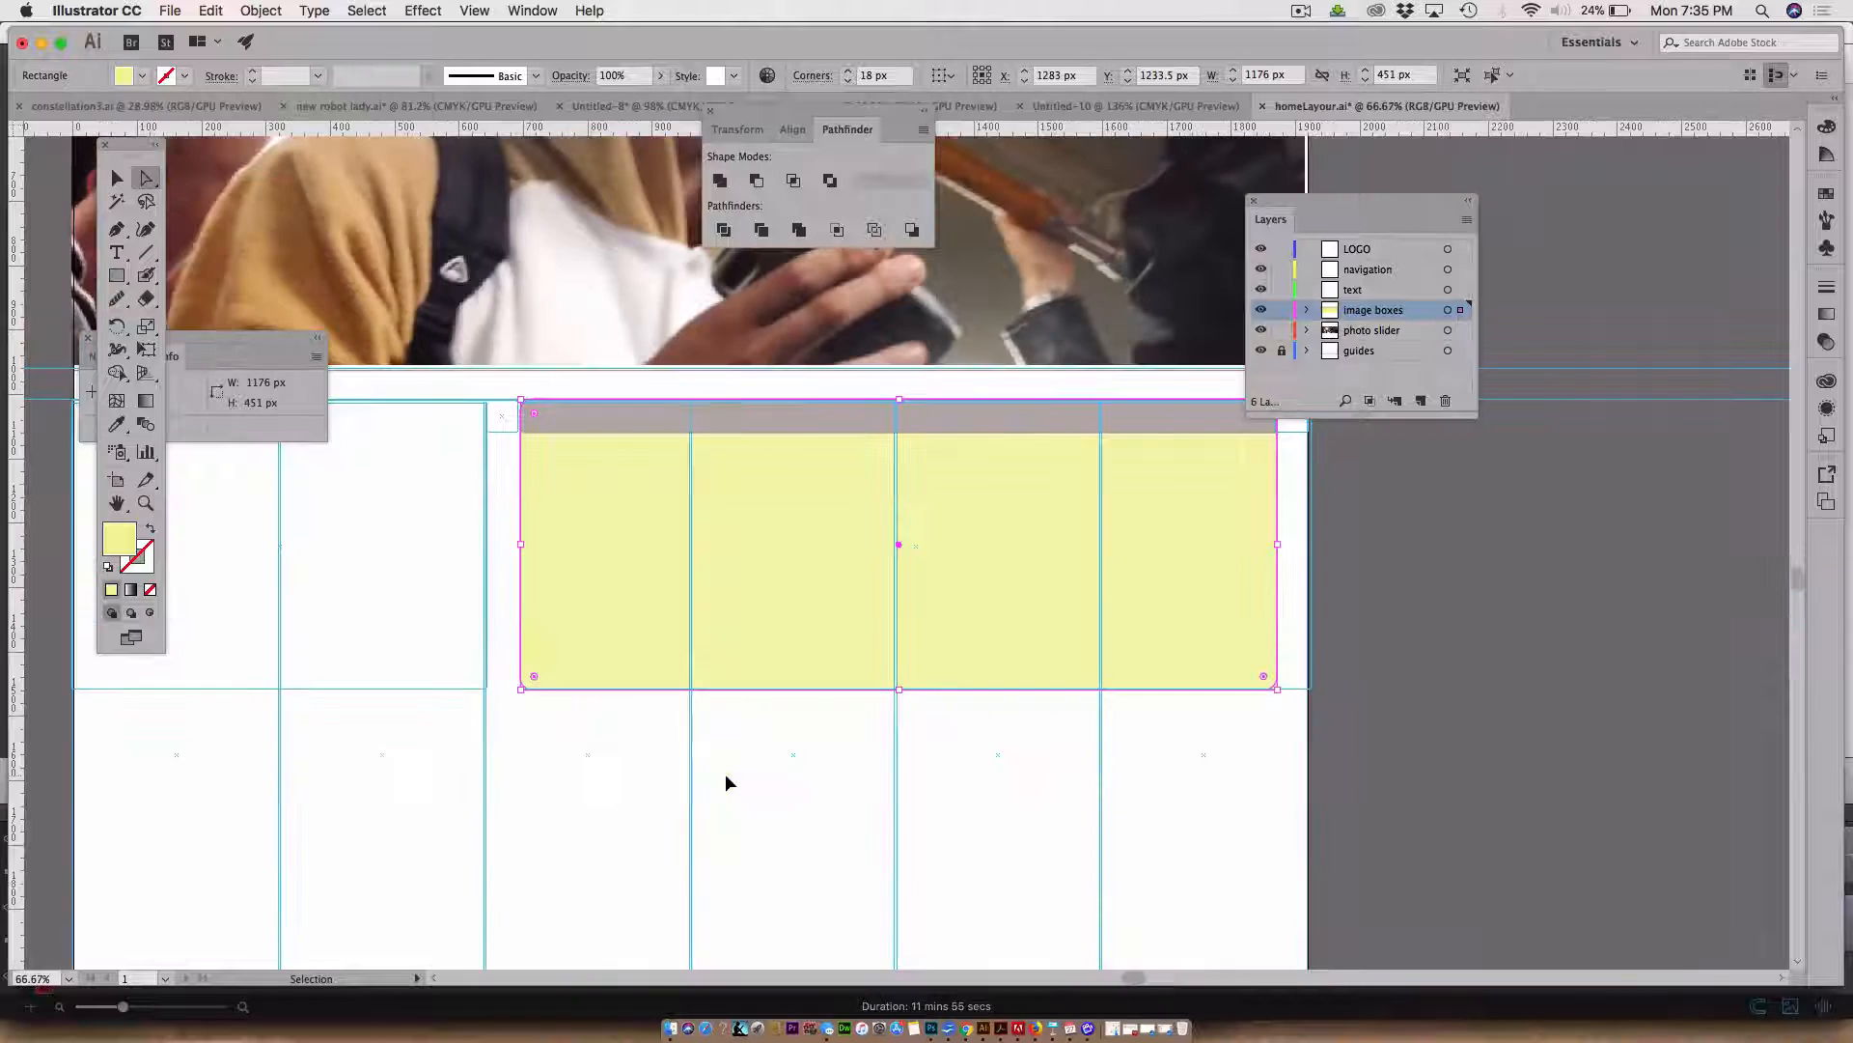
key(super+minus)
drag(749, 695, 806, 897)
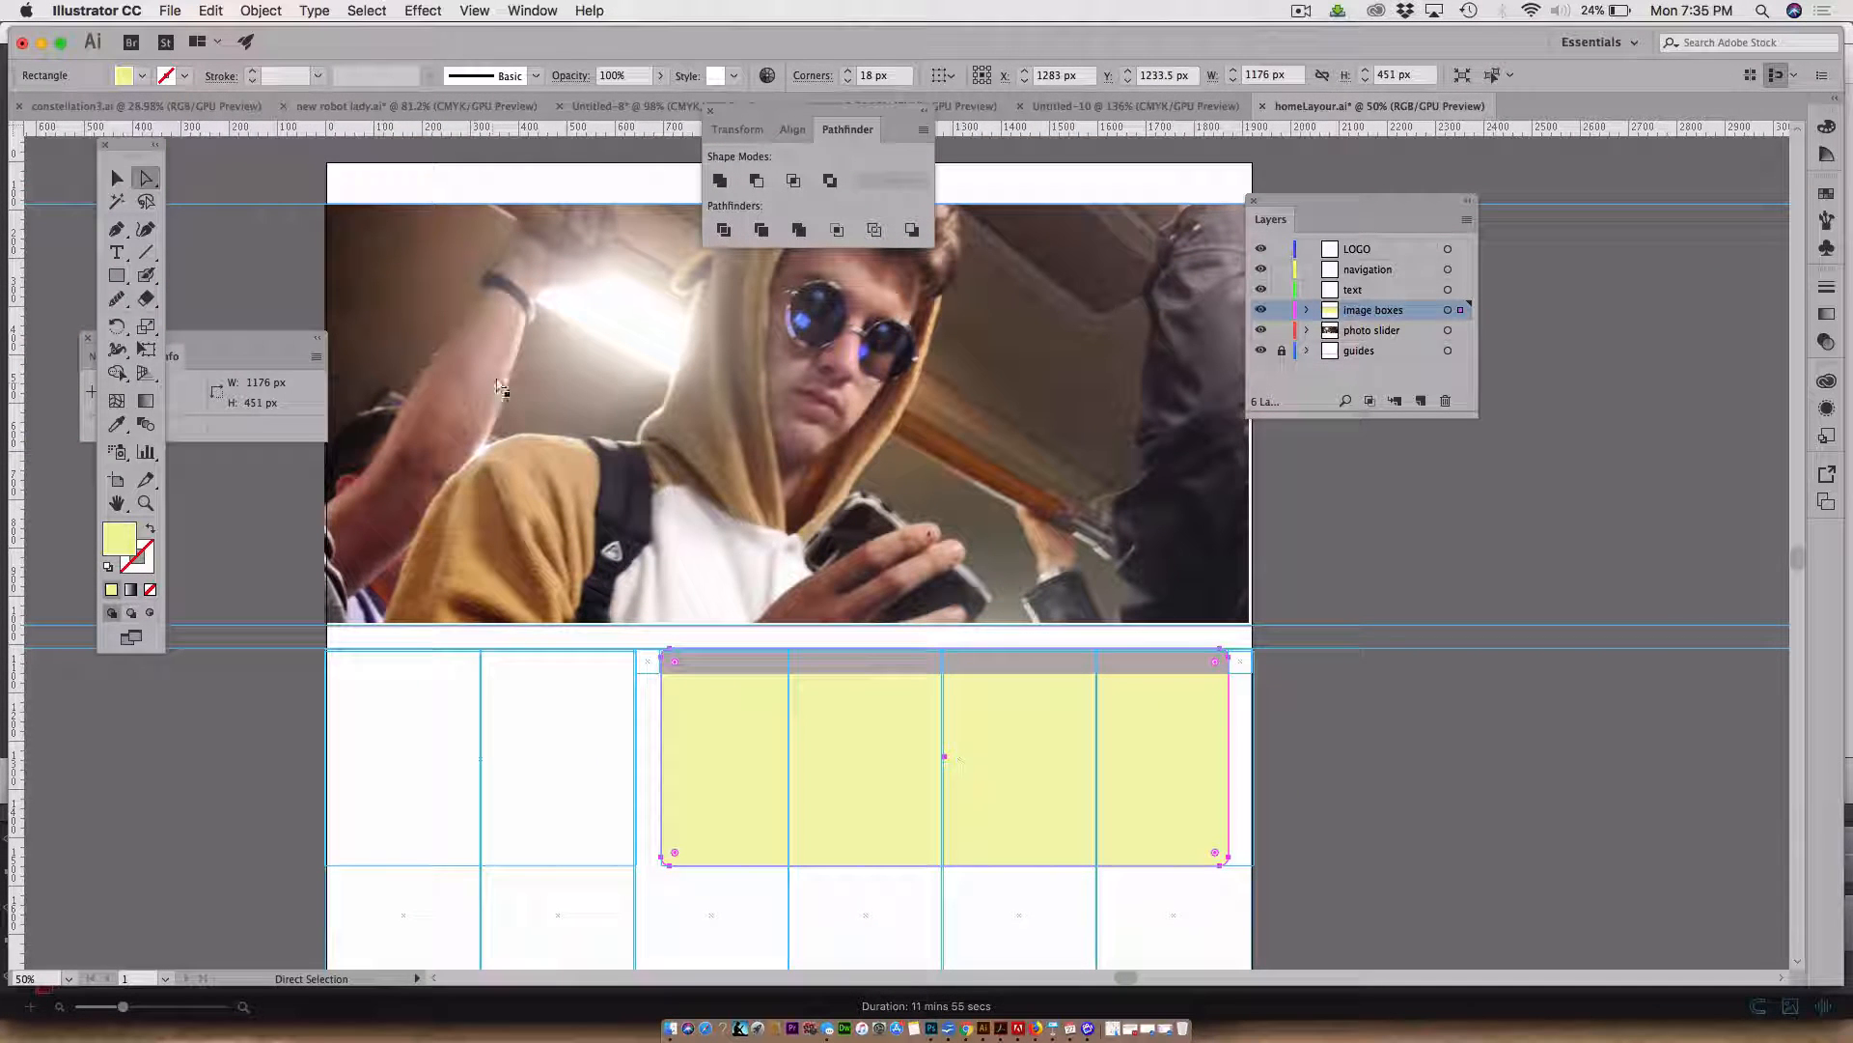
key(i)
click(541, 504)
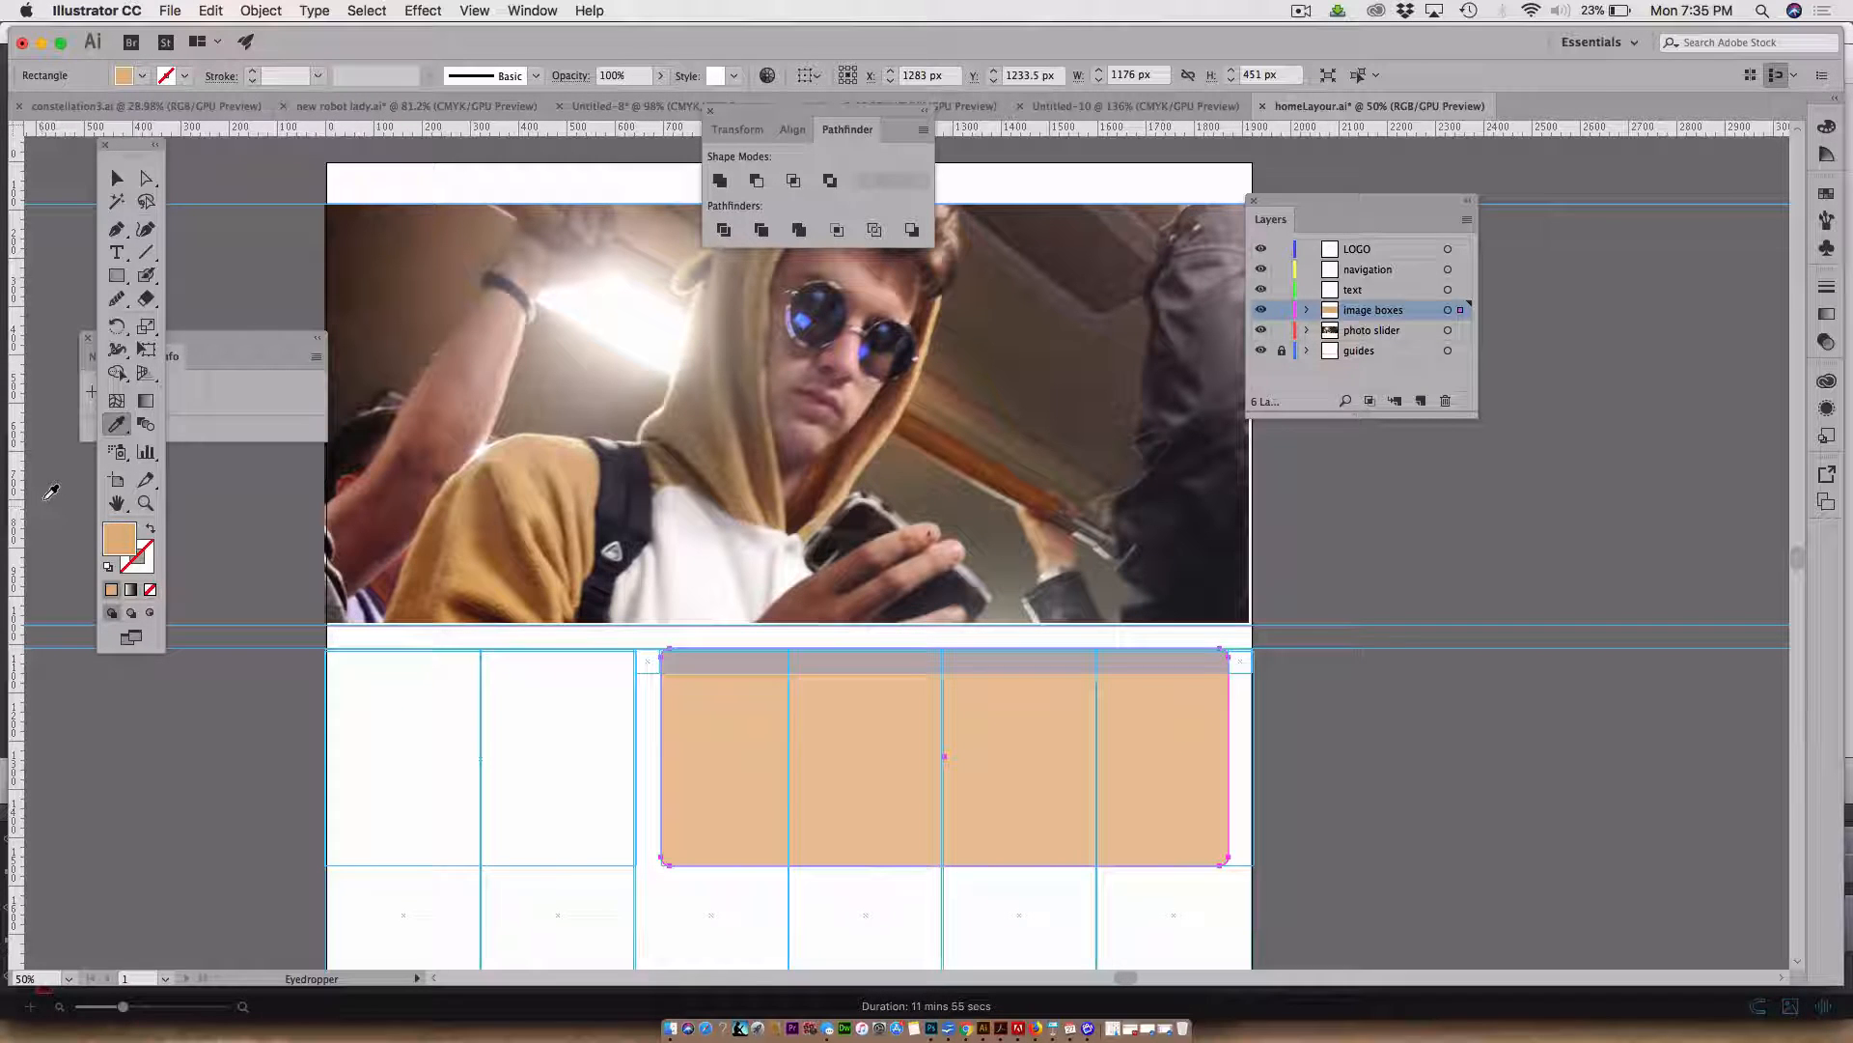
double_click(120, 543)
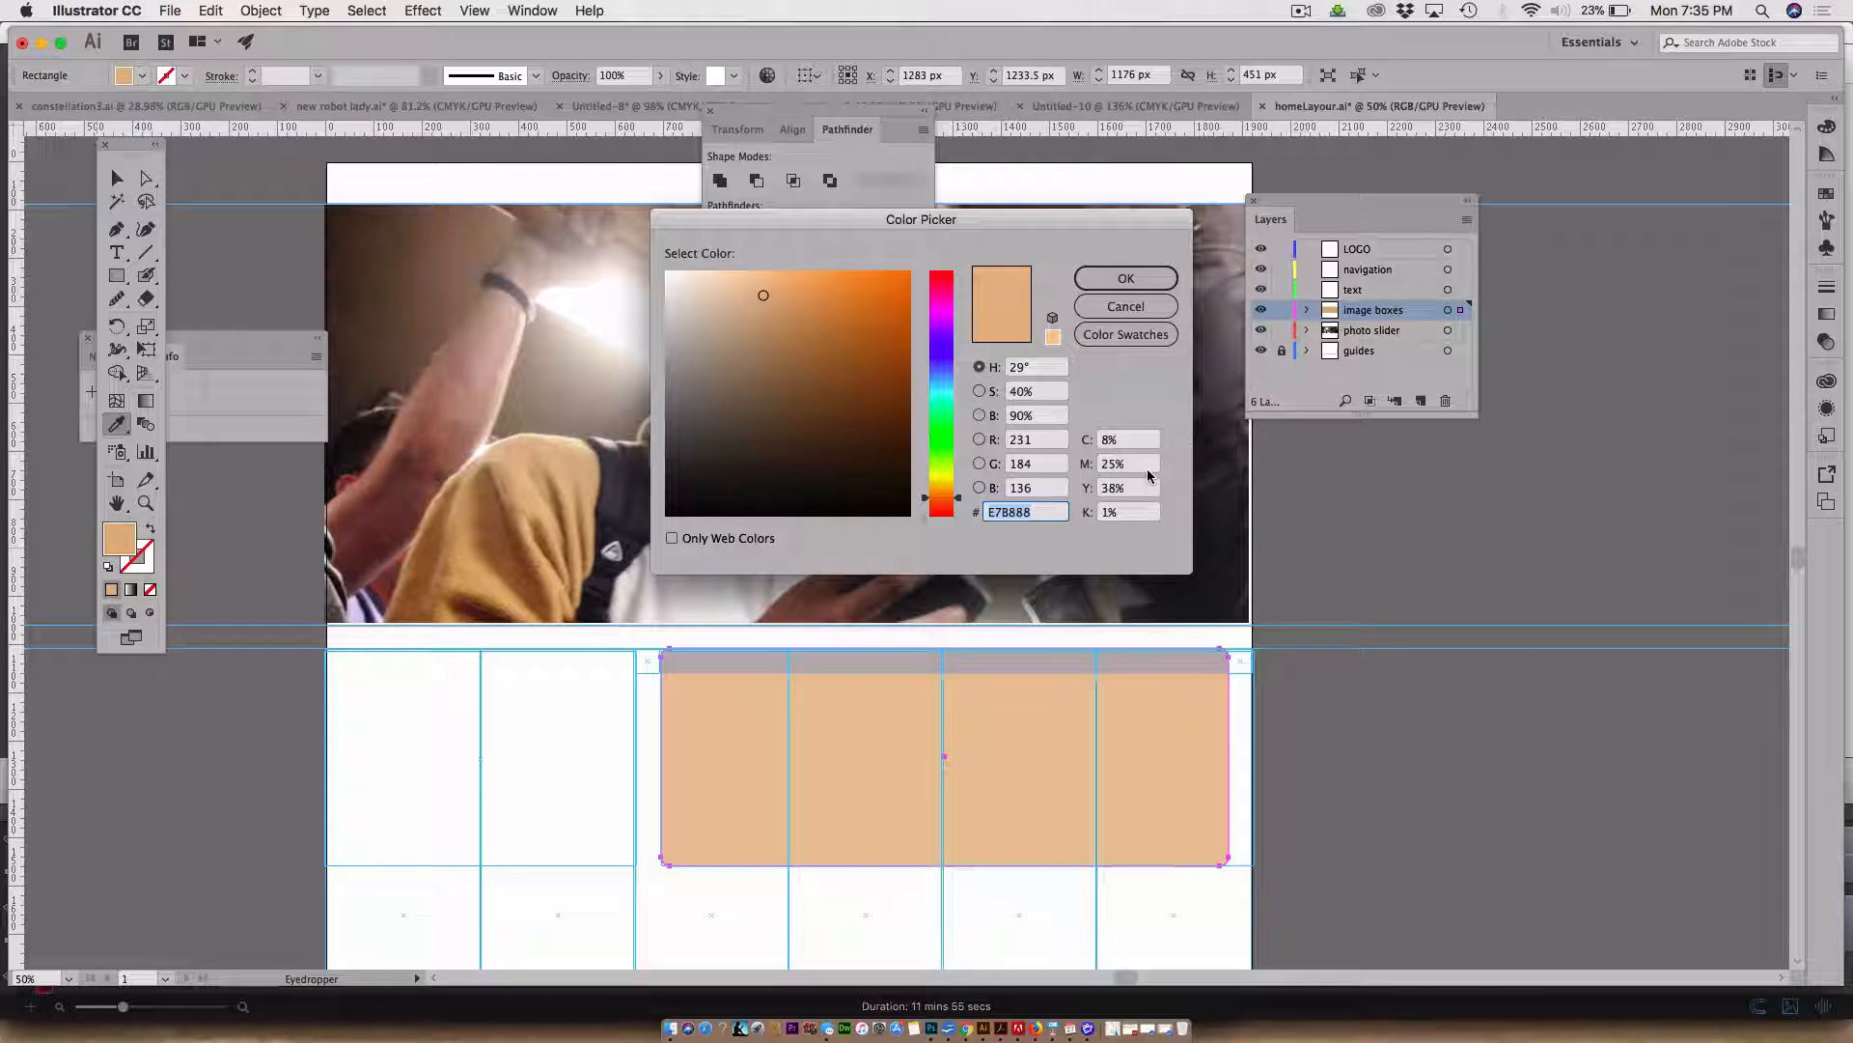
drag(736, 281, 709, 283)
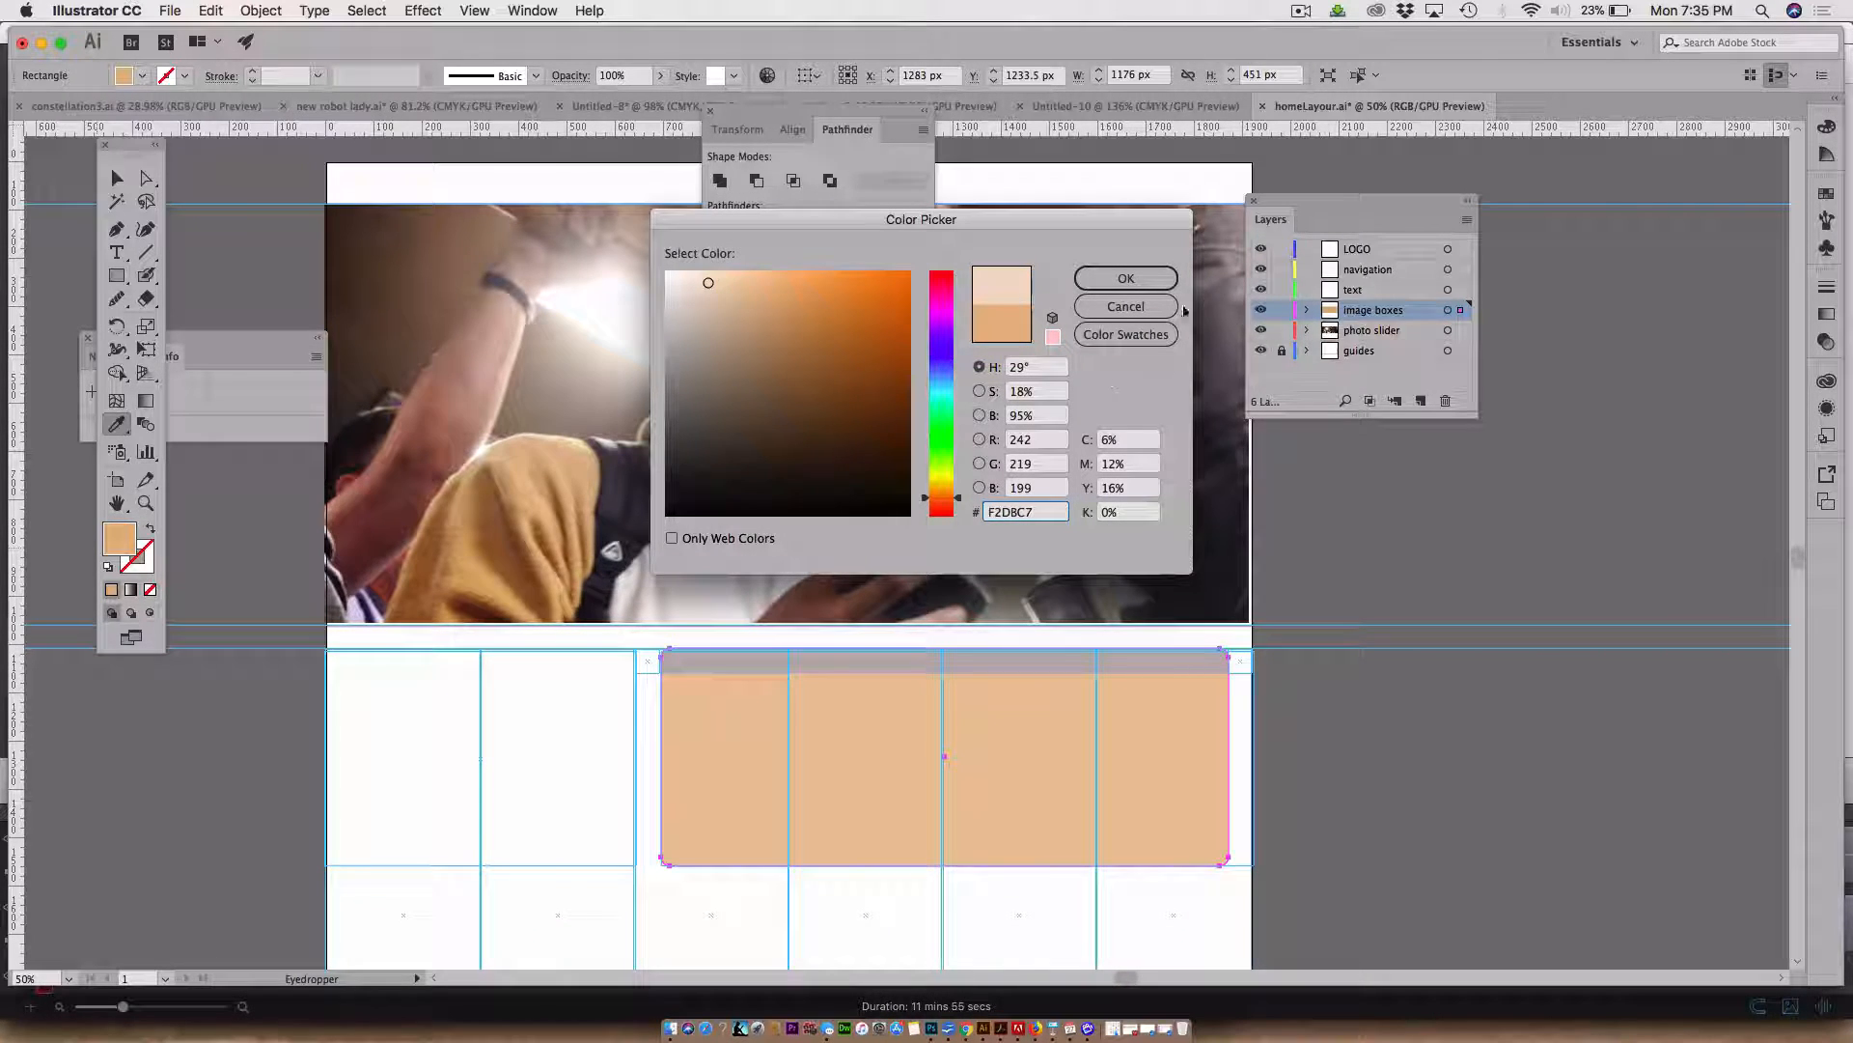
click(1125, 278)
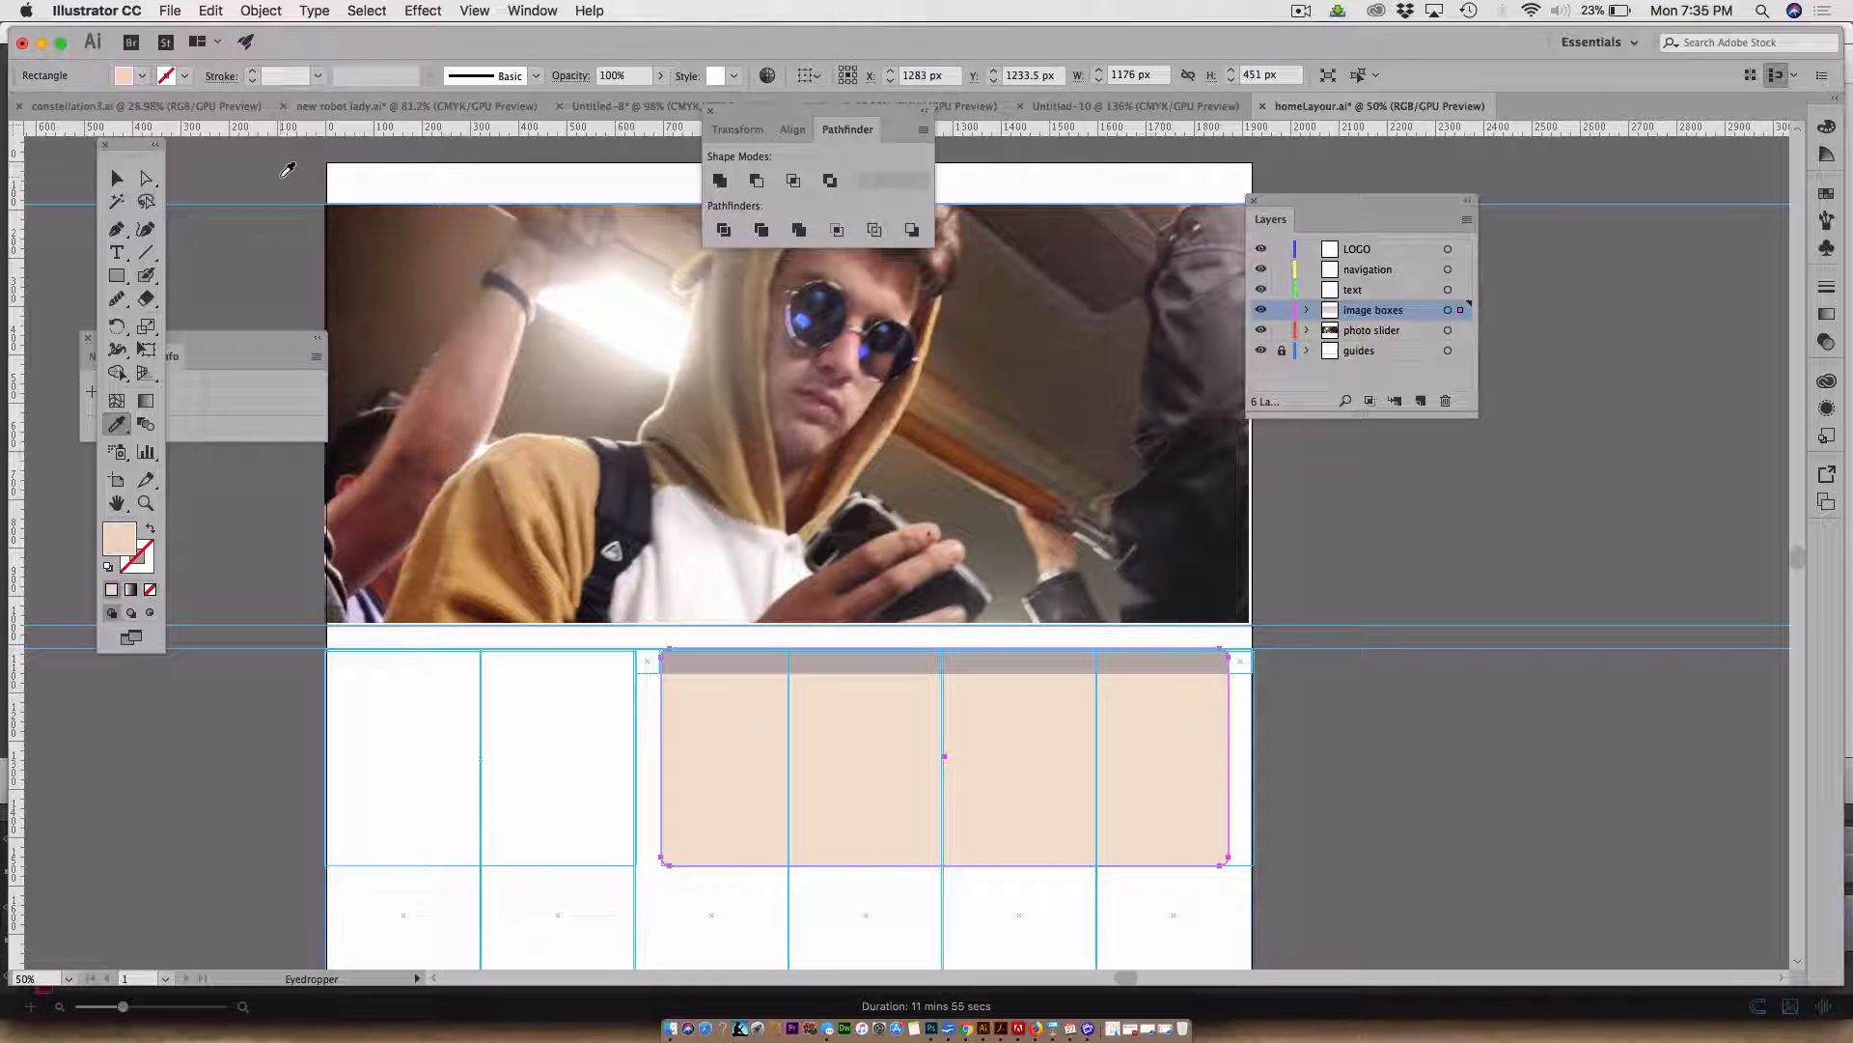
click(117, 179)
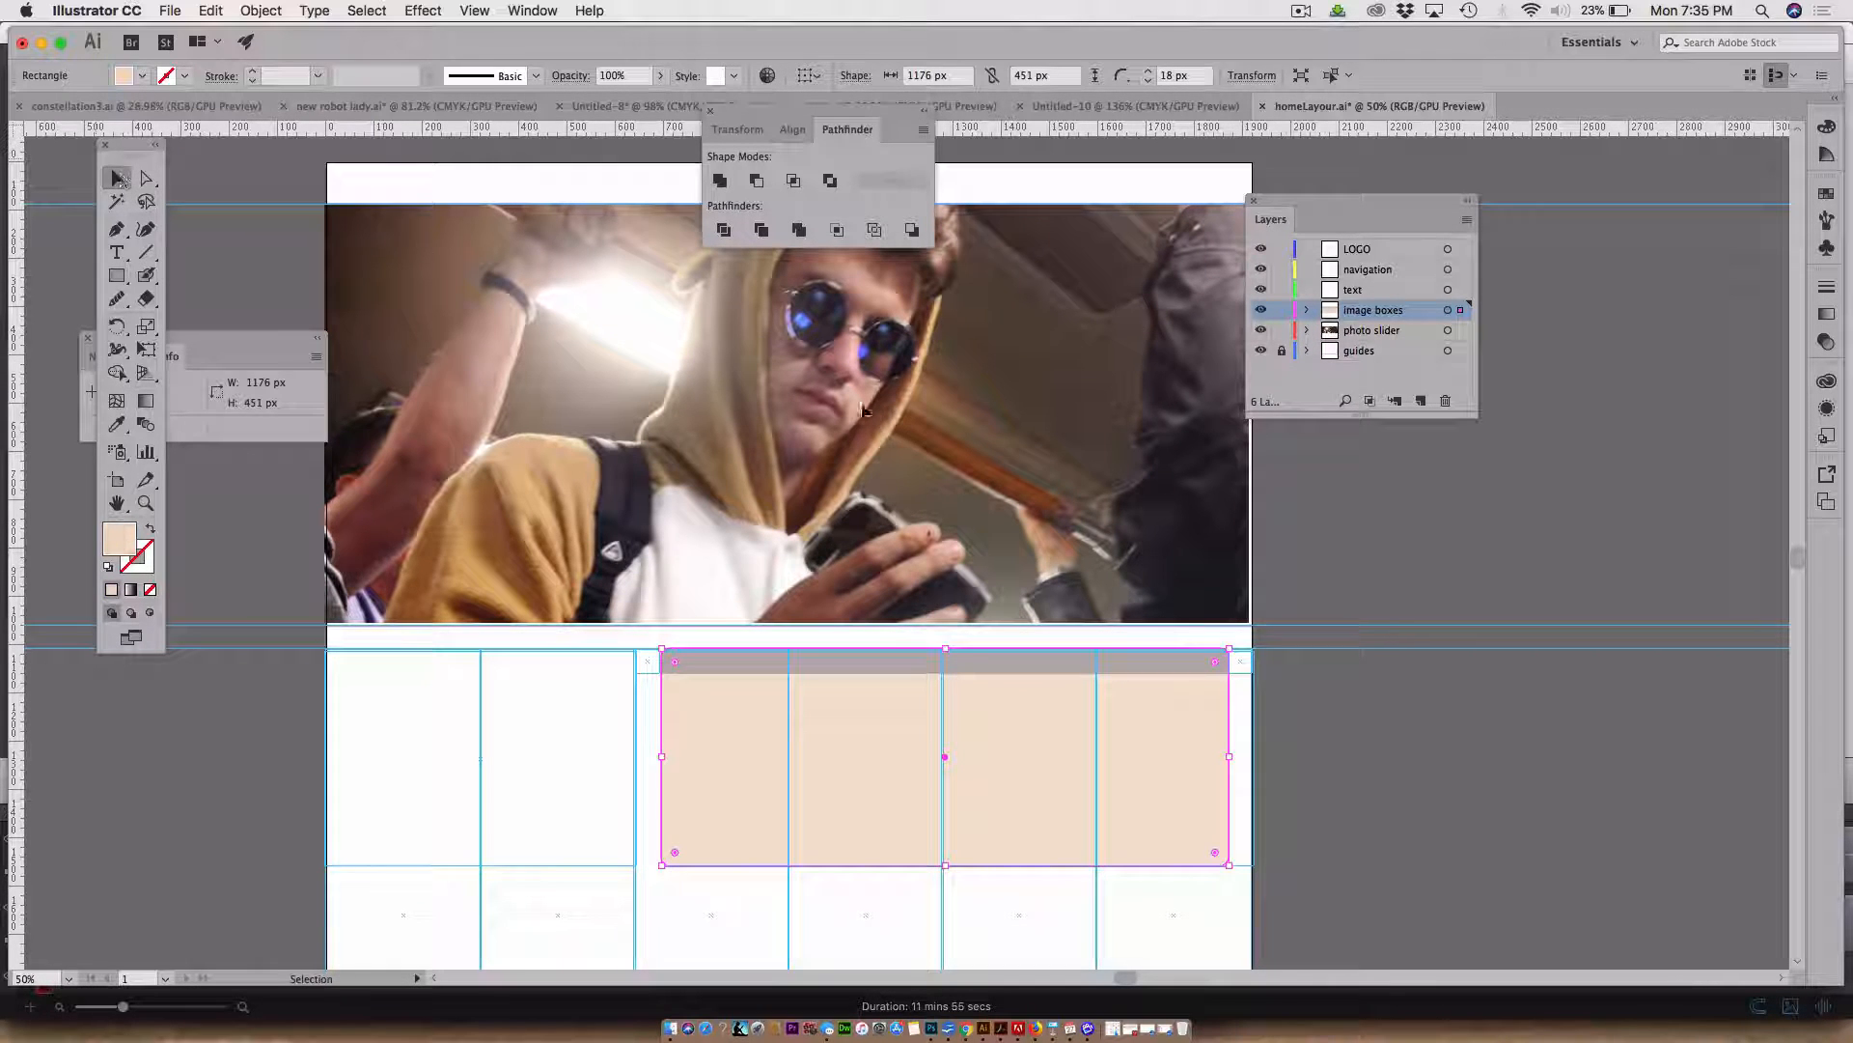
click(1370, 573)
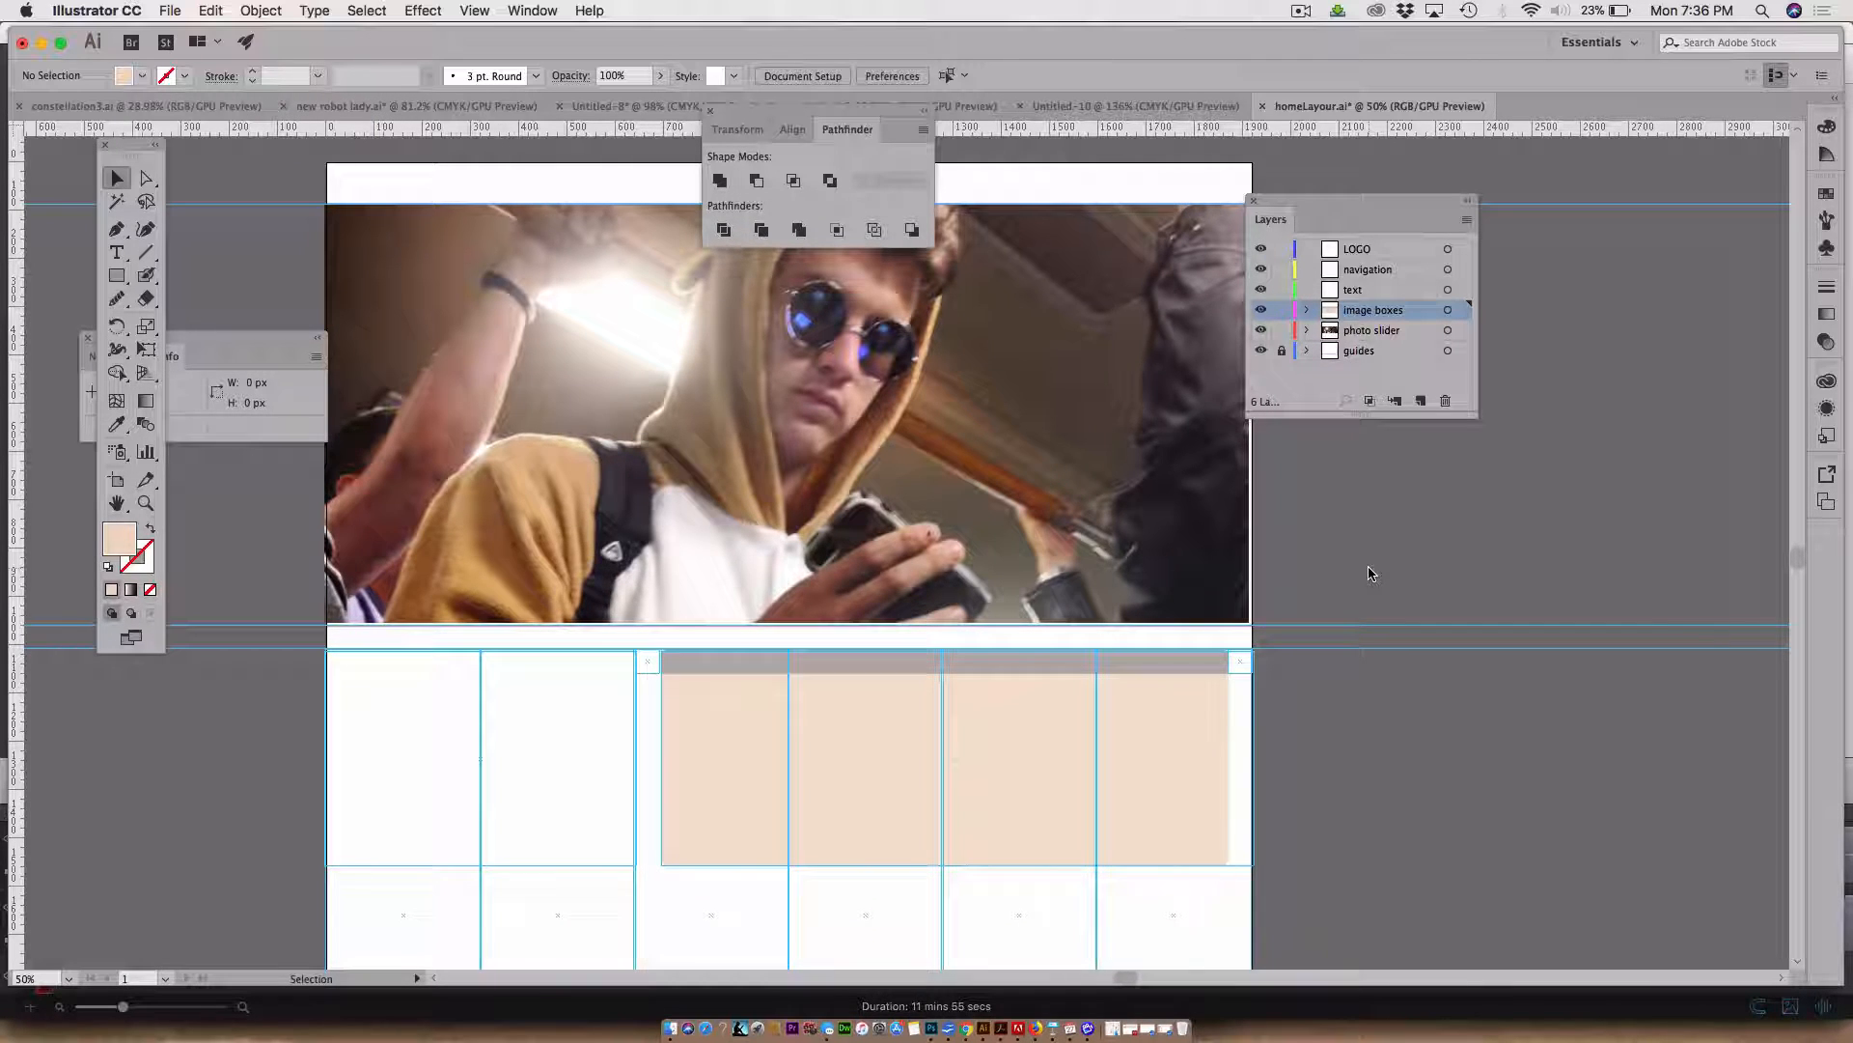
Draw a 50 x 50 px square on the guides layer with fill and stroke swapped, and move it to the grid's top-left corner
scroll(1369, 573, up, 2)
scroll(1369, 573, left, 2)
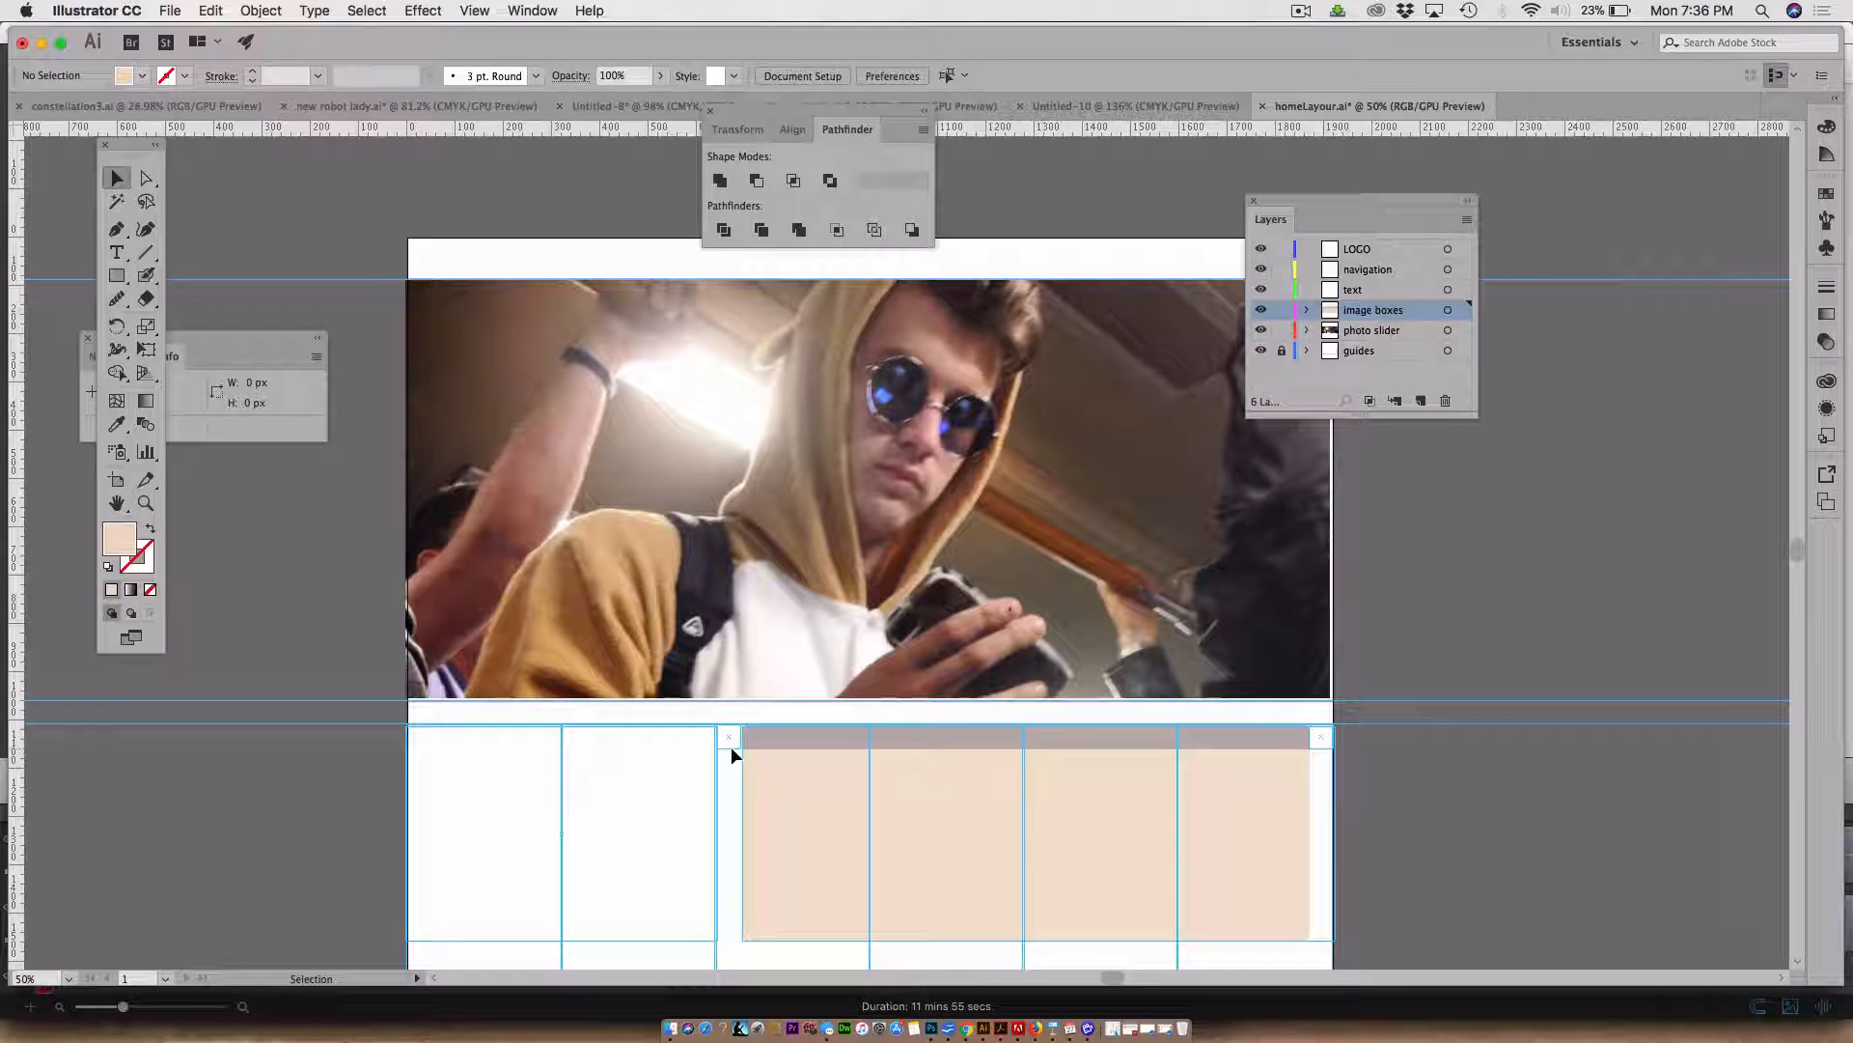
scroll(731, 745, down, 8)
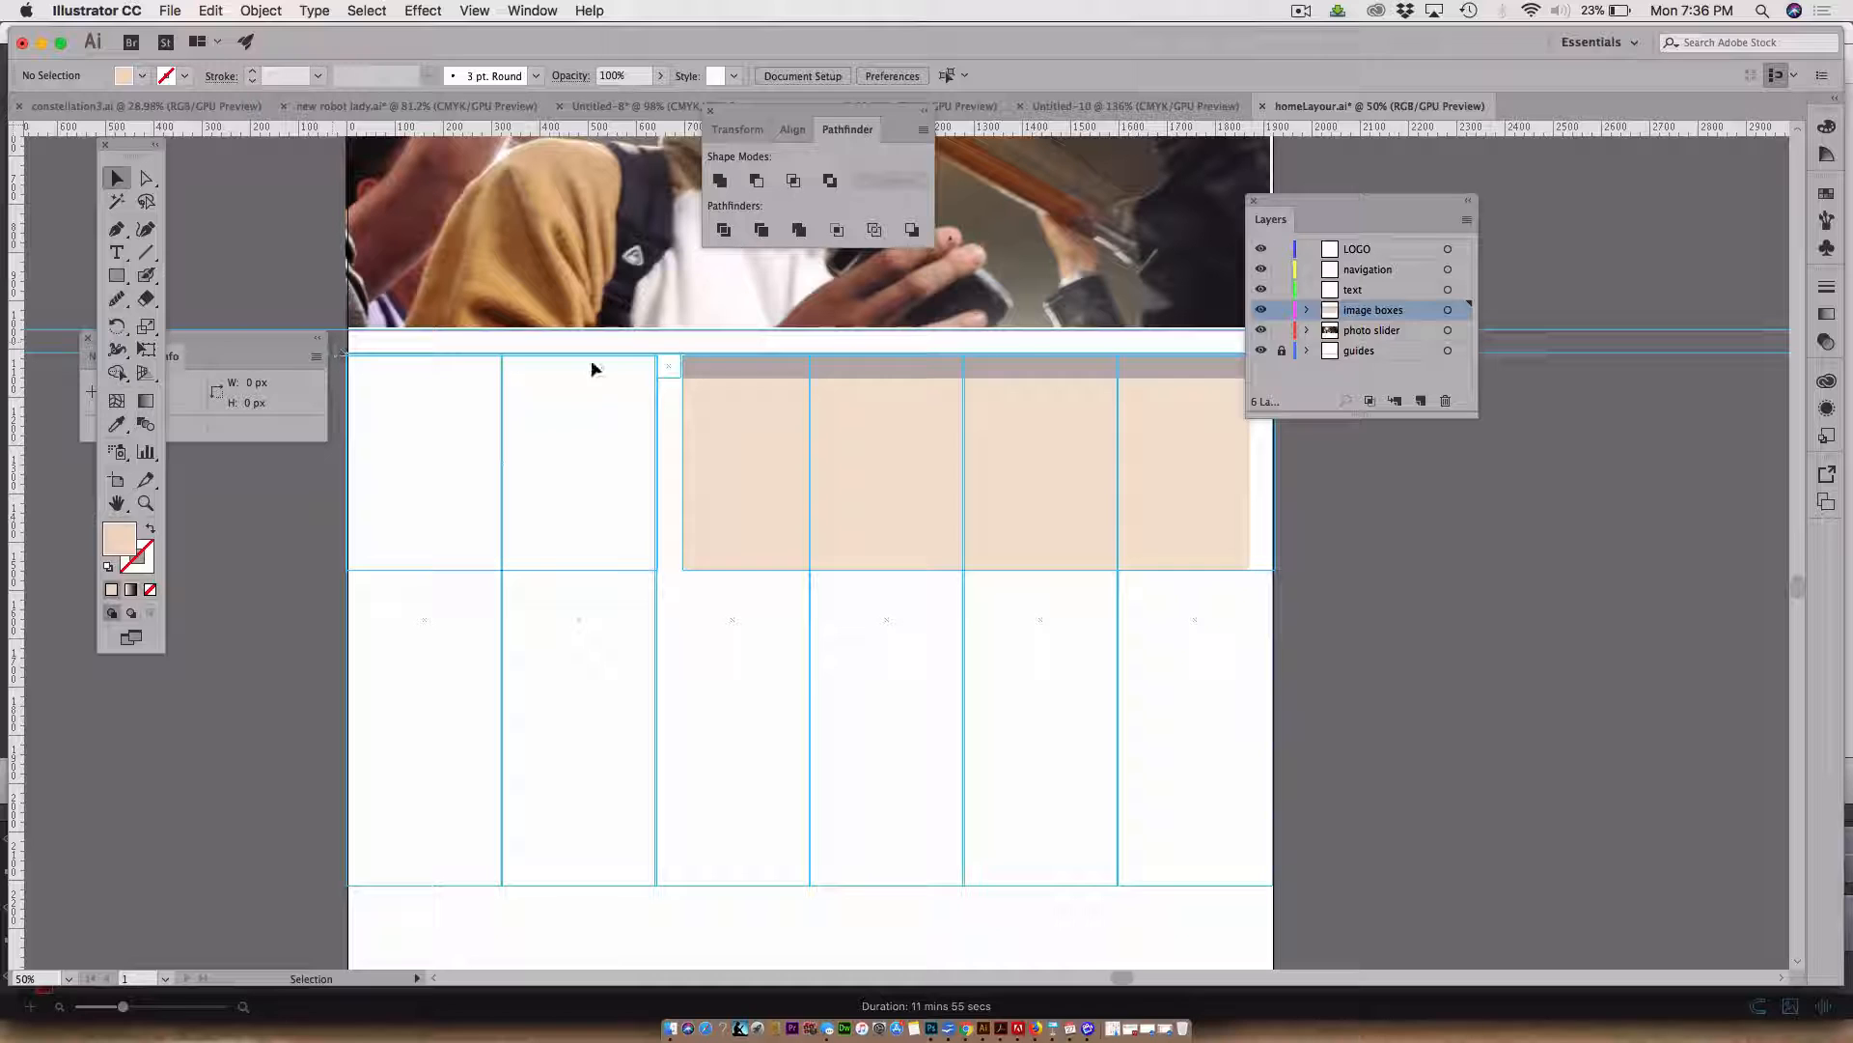
scroll(738, 794, up, 2)
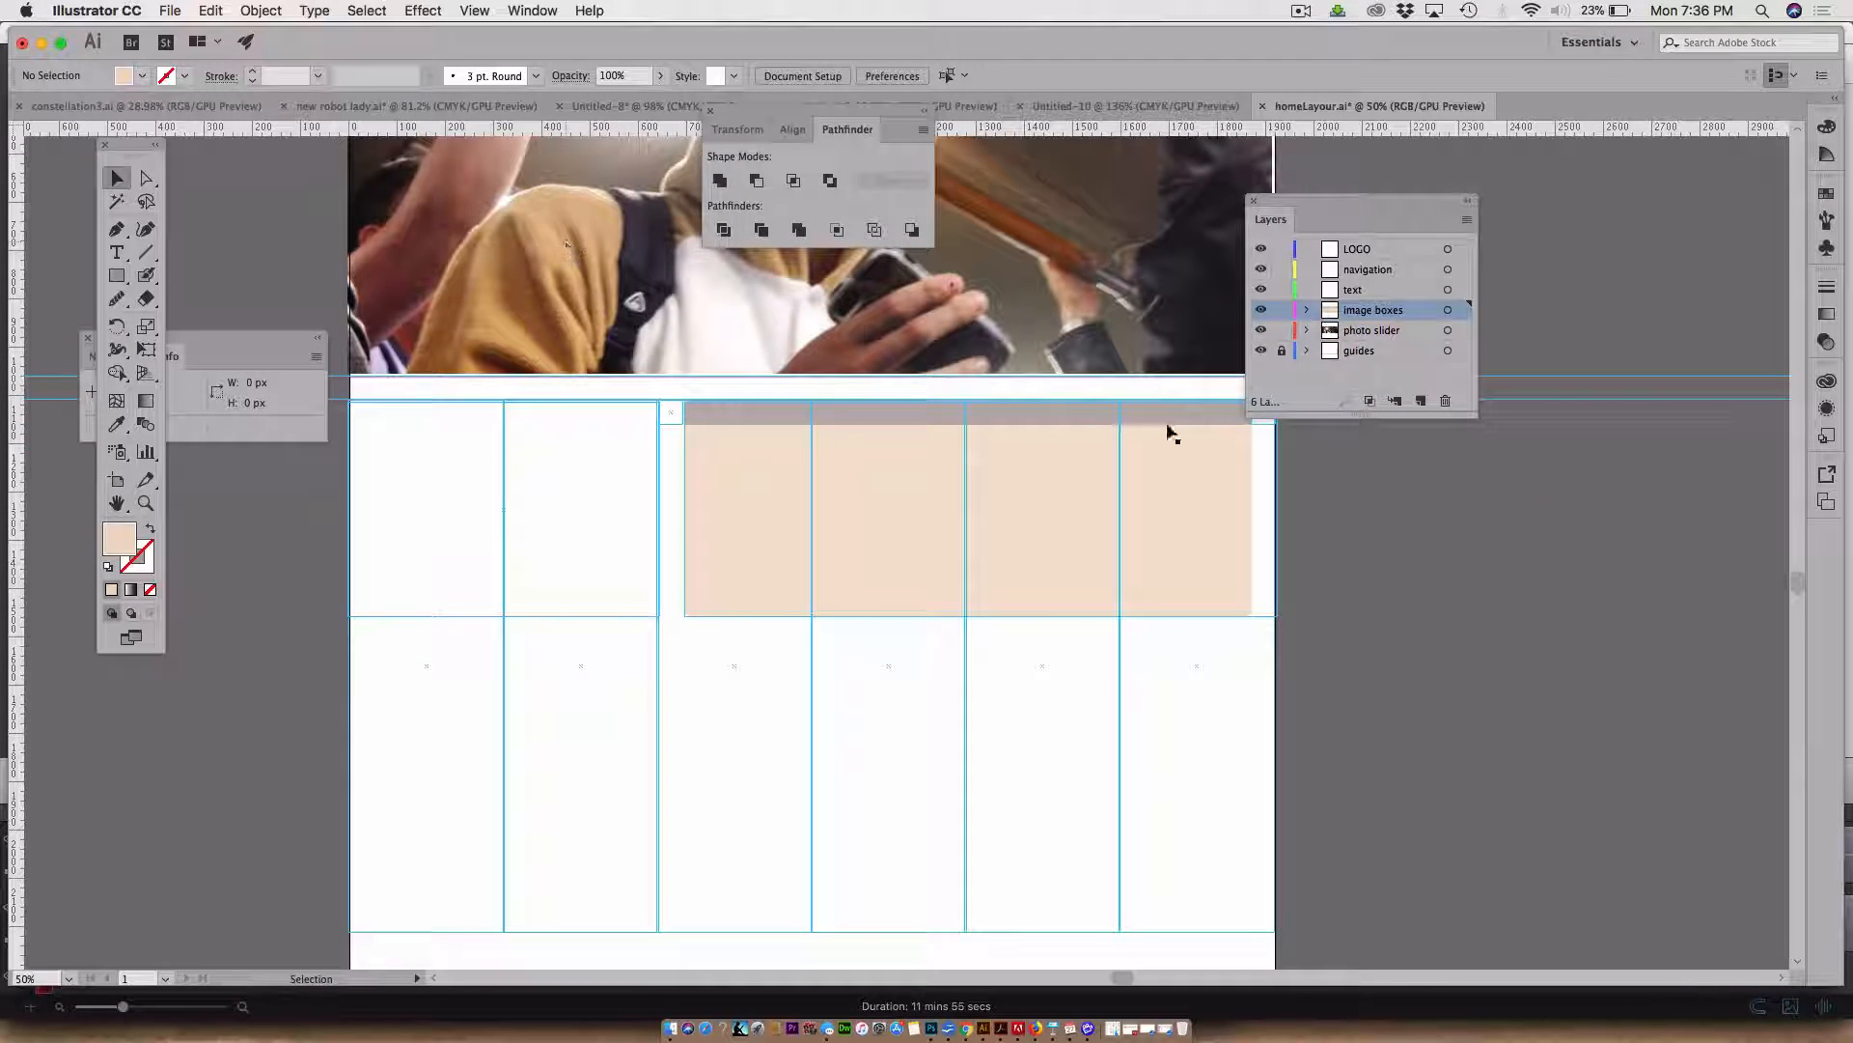
click(116, 275)
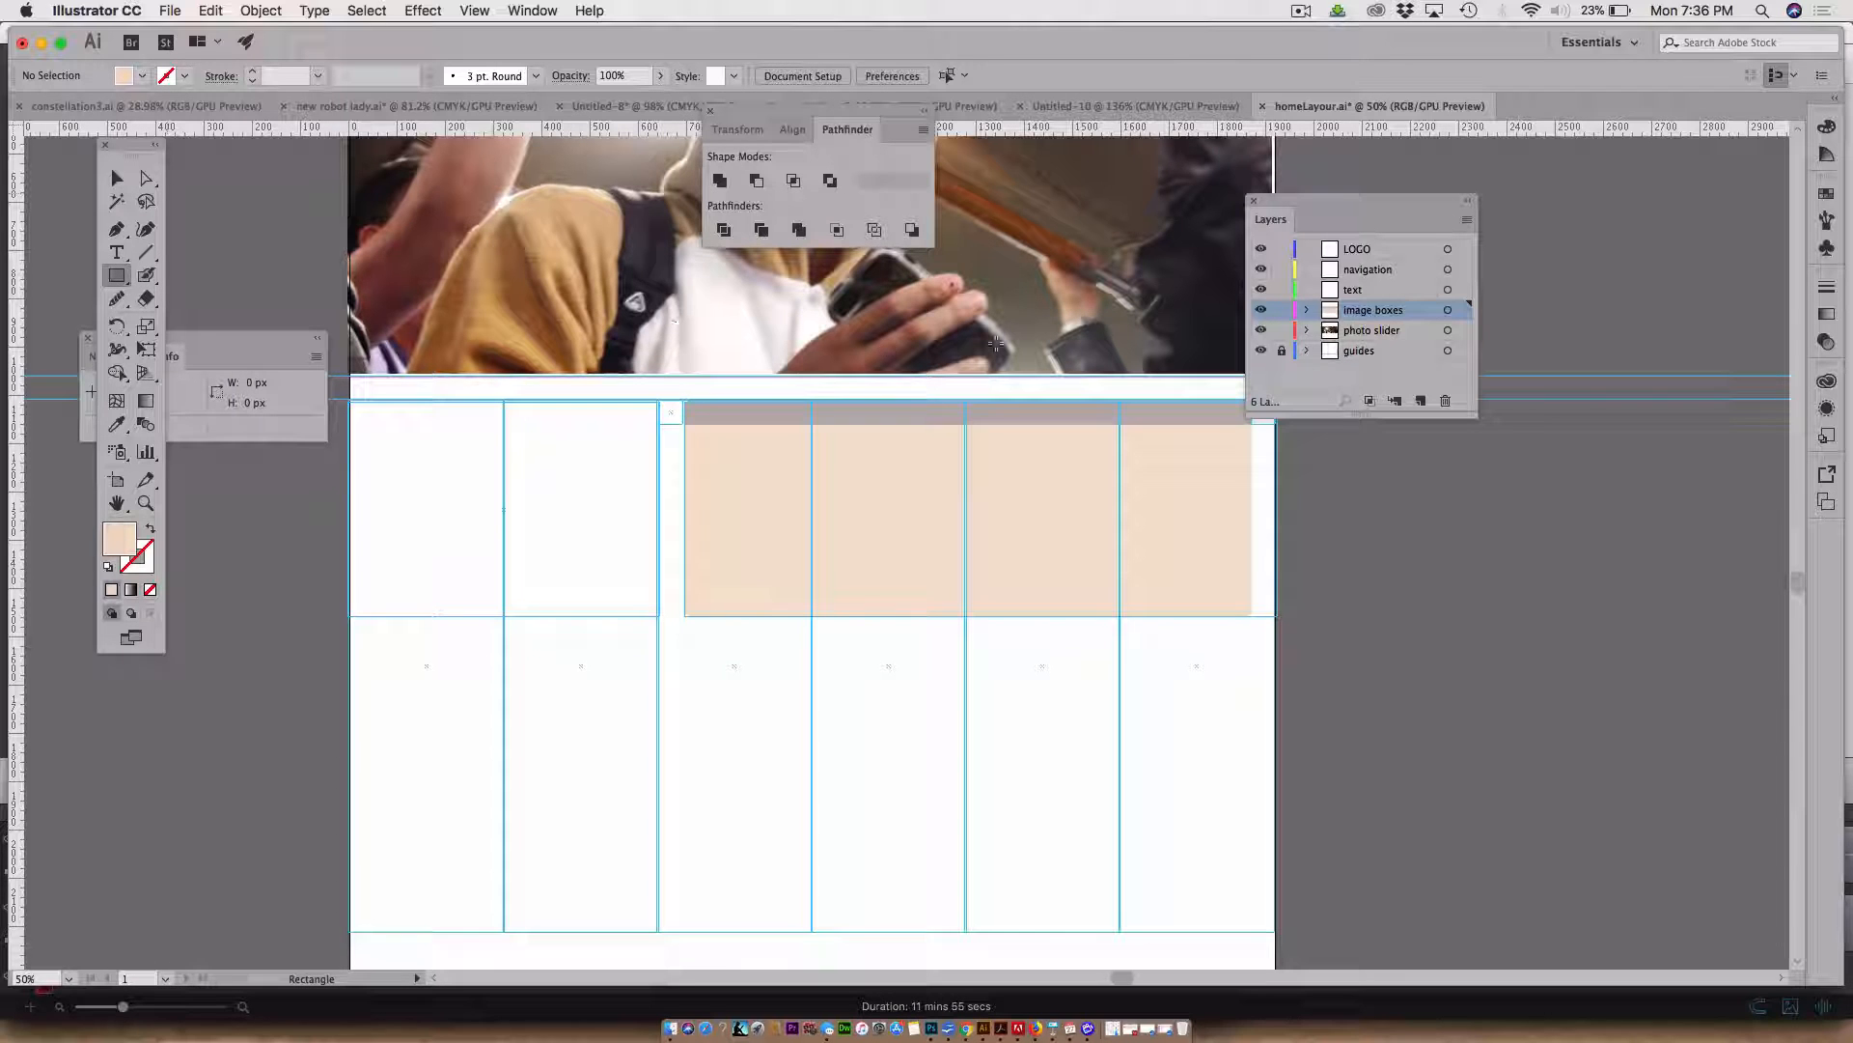
click(1430, 351)
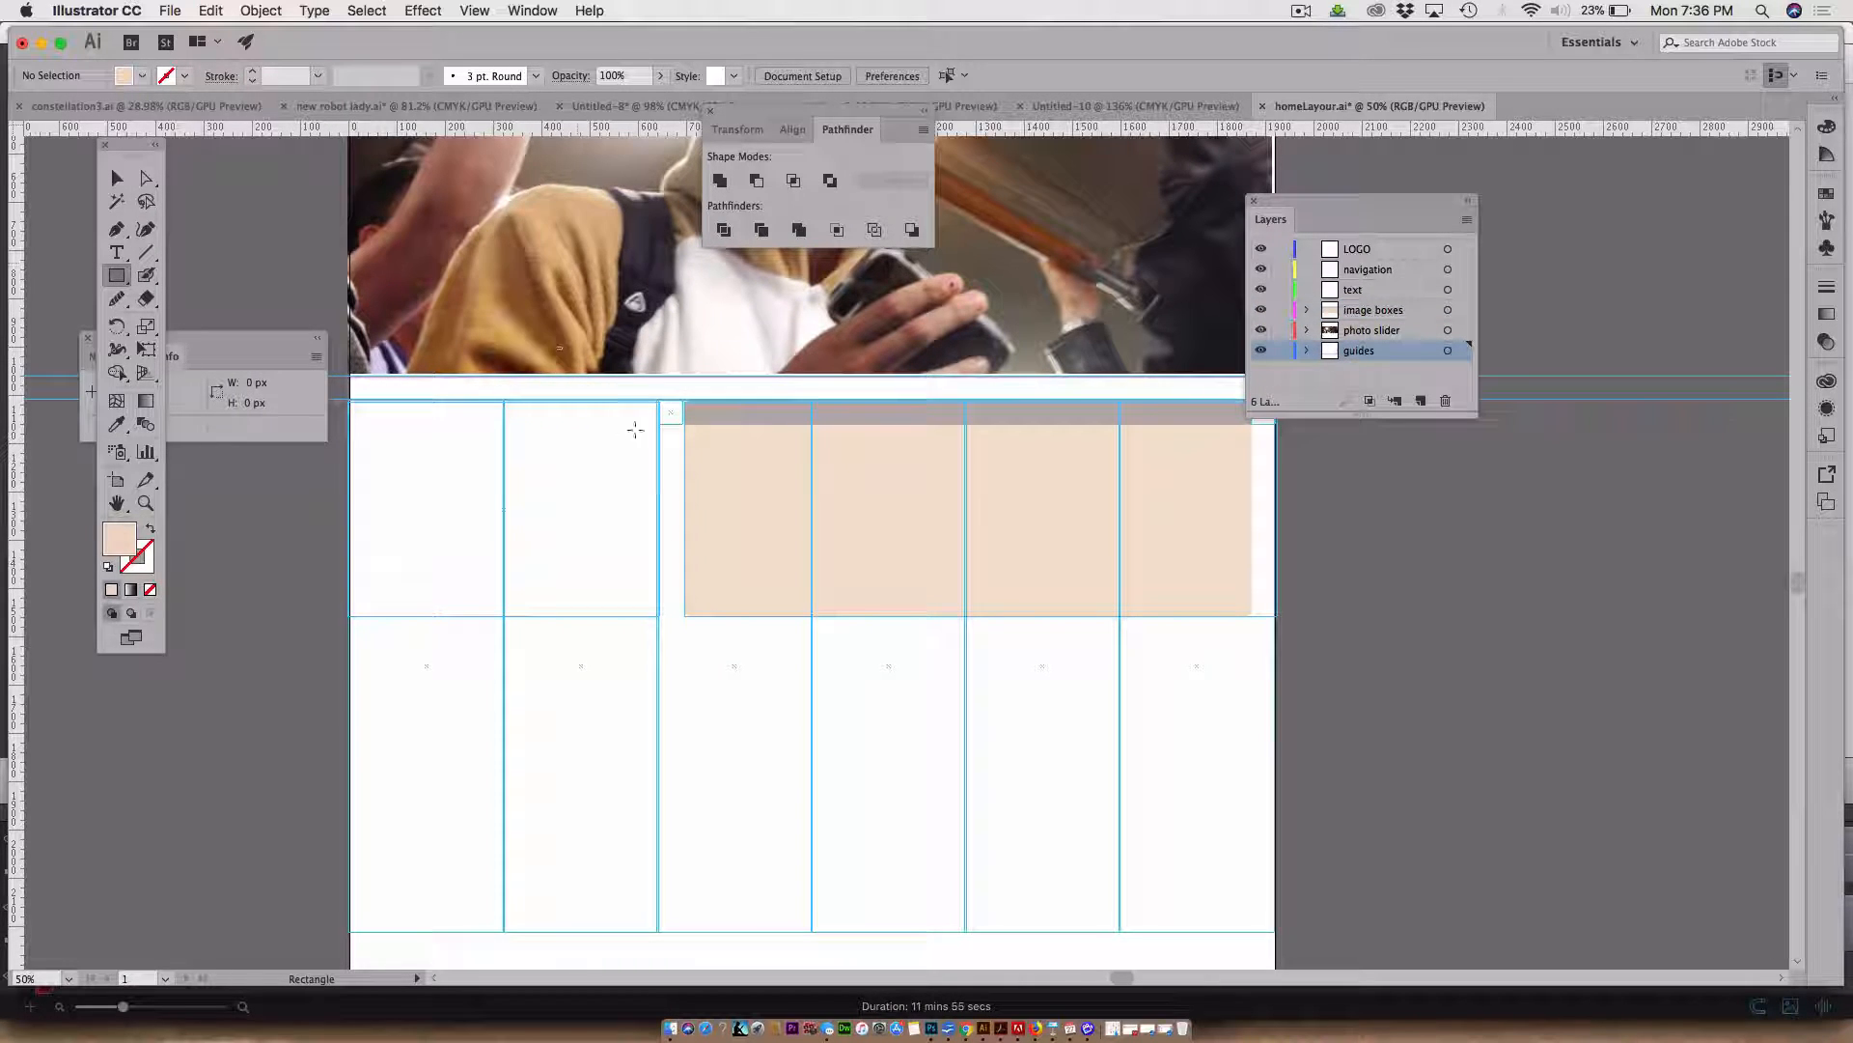
click(622, 490)
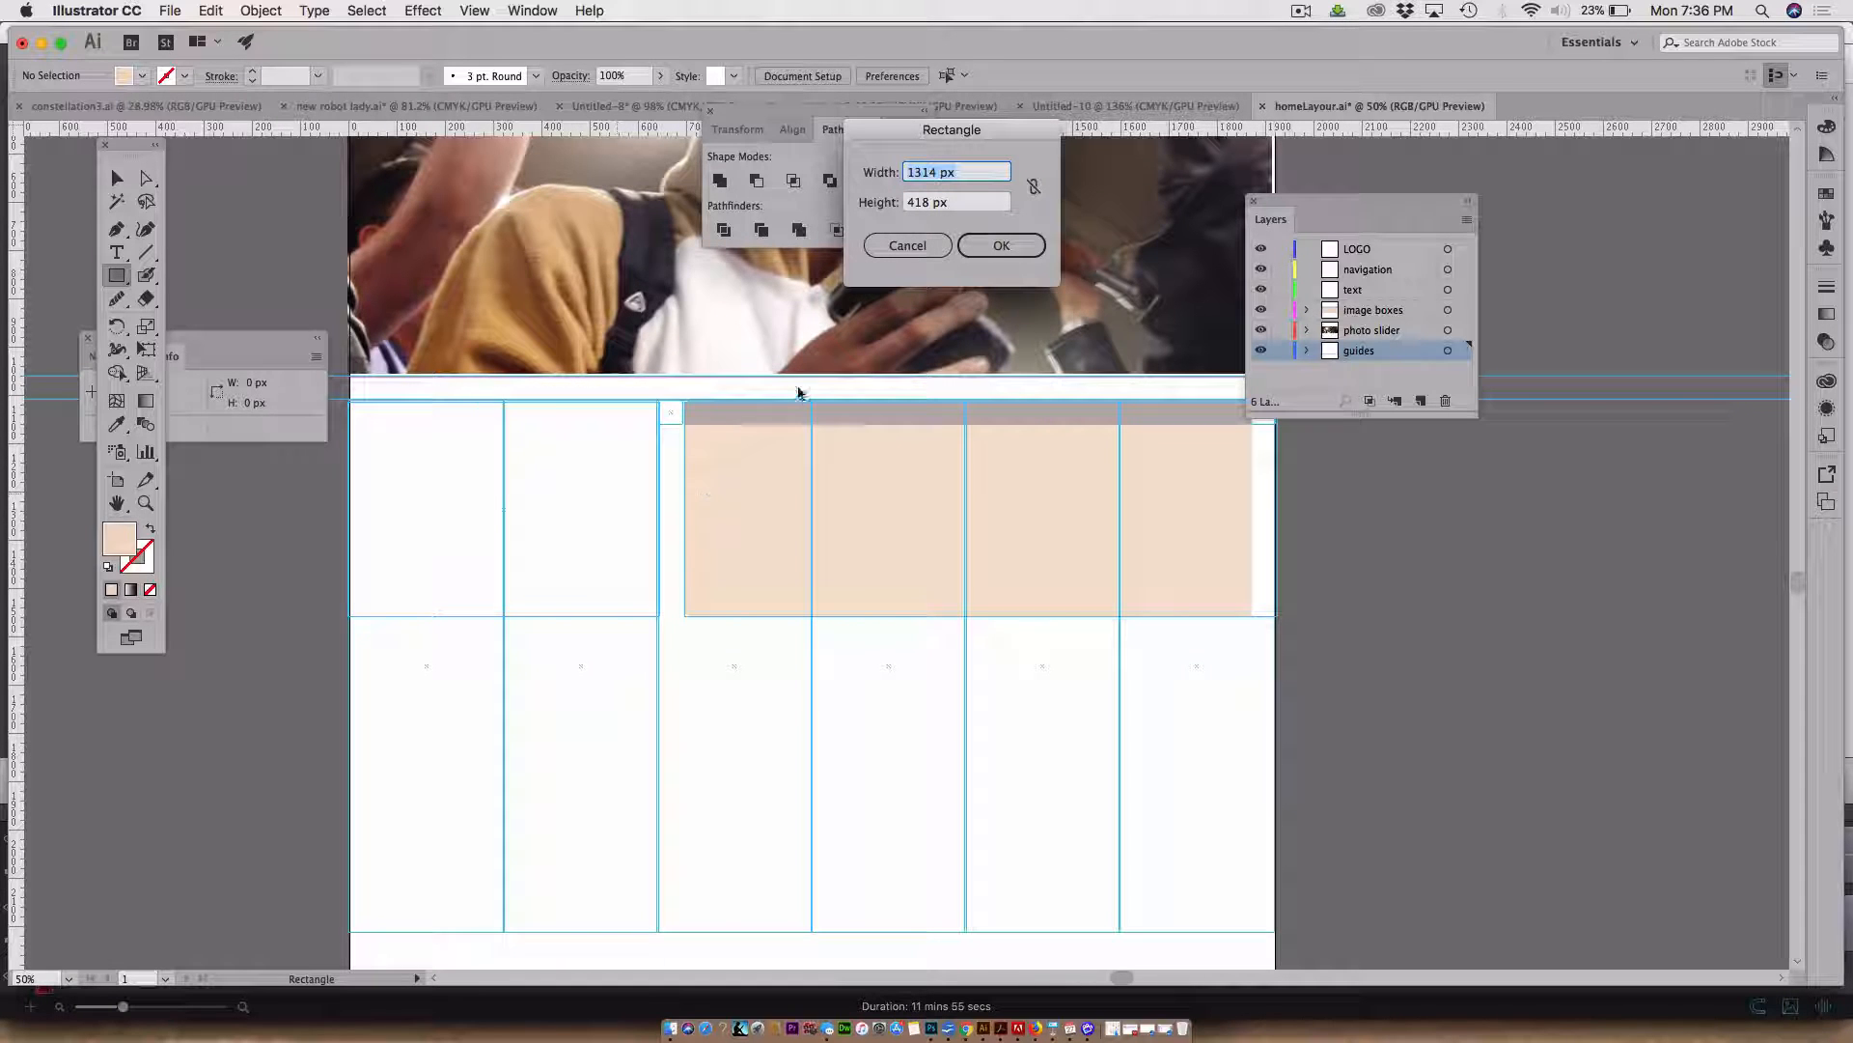
text(50)
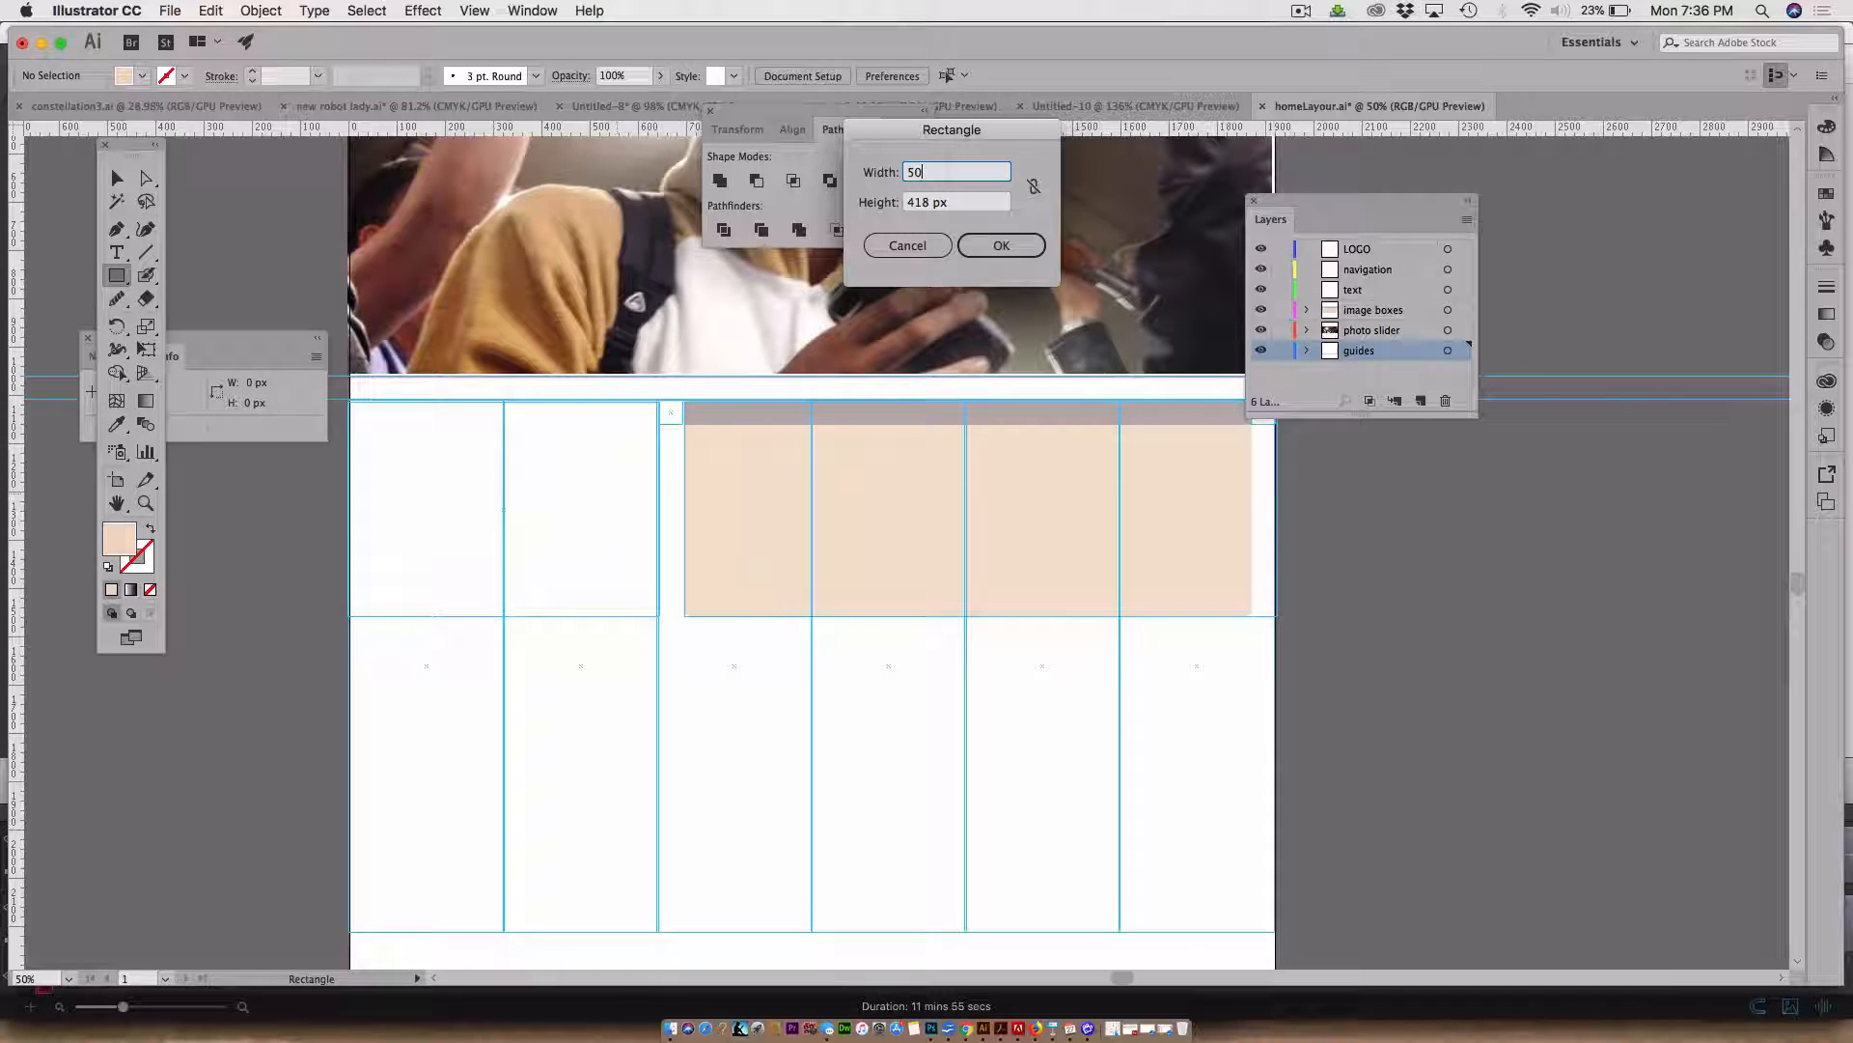
key(Tab)
text(50)
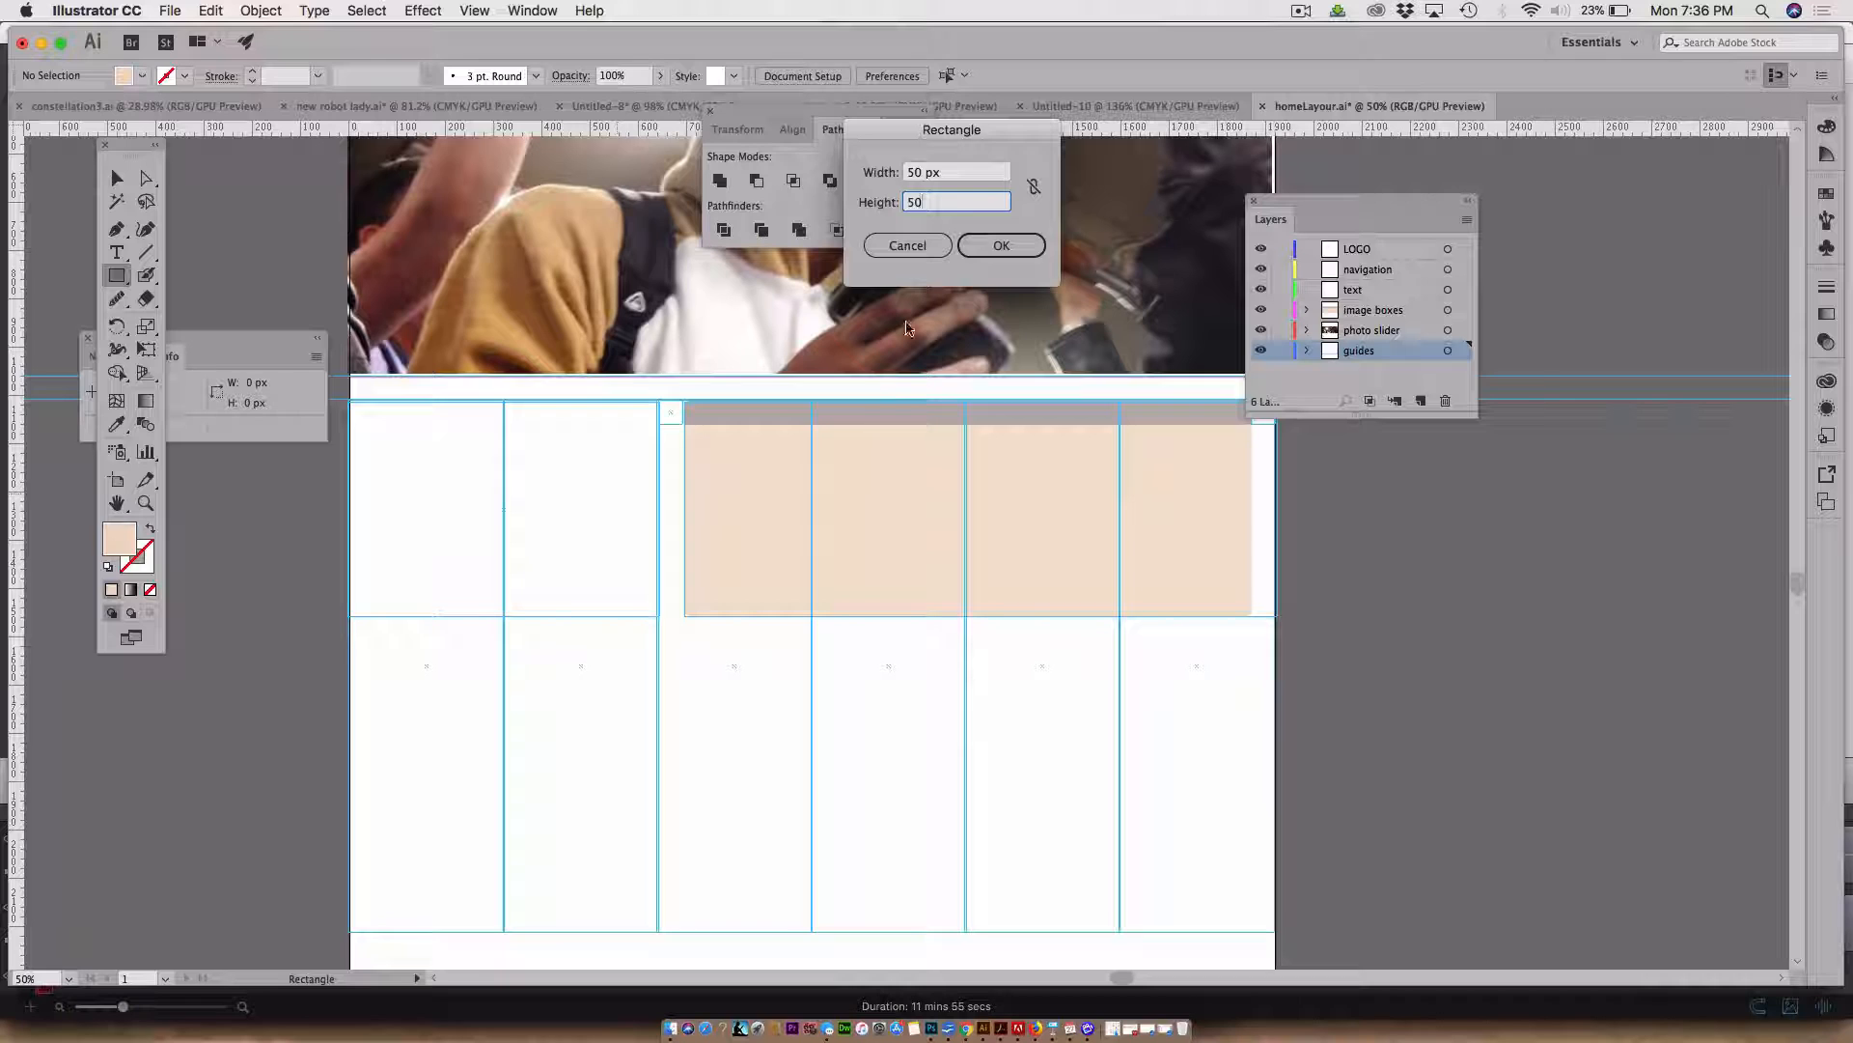
click(1001, 245)
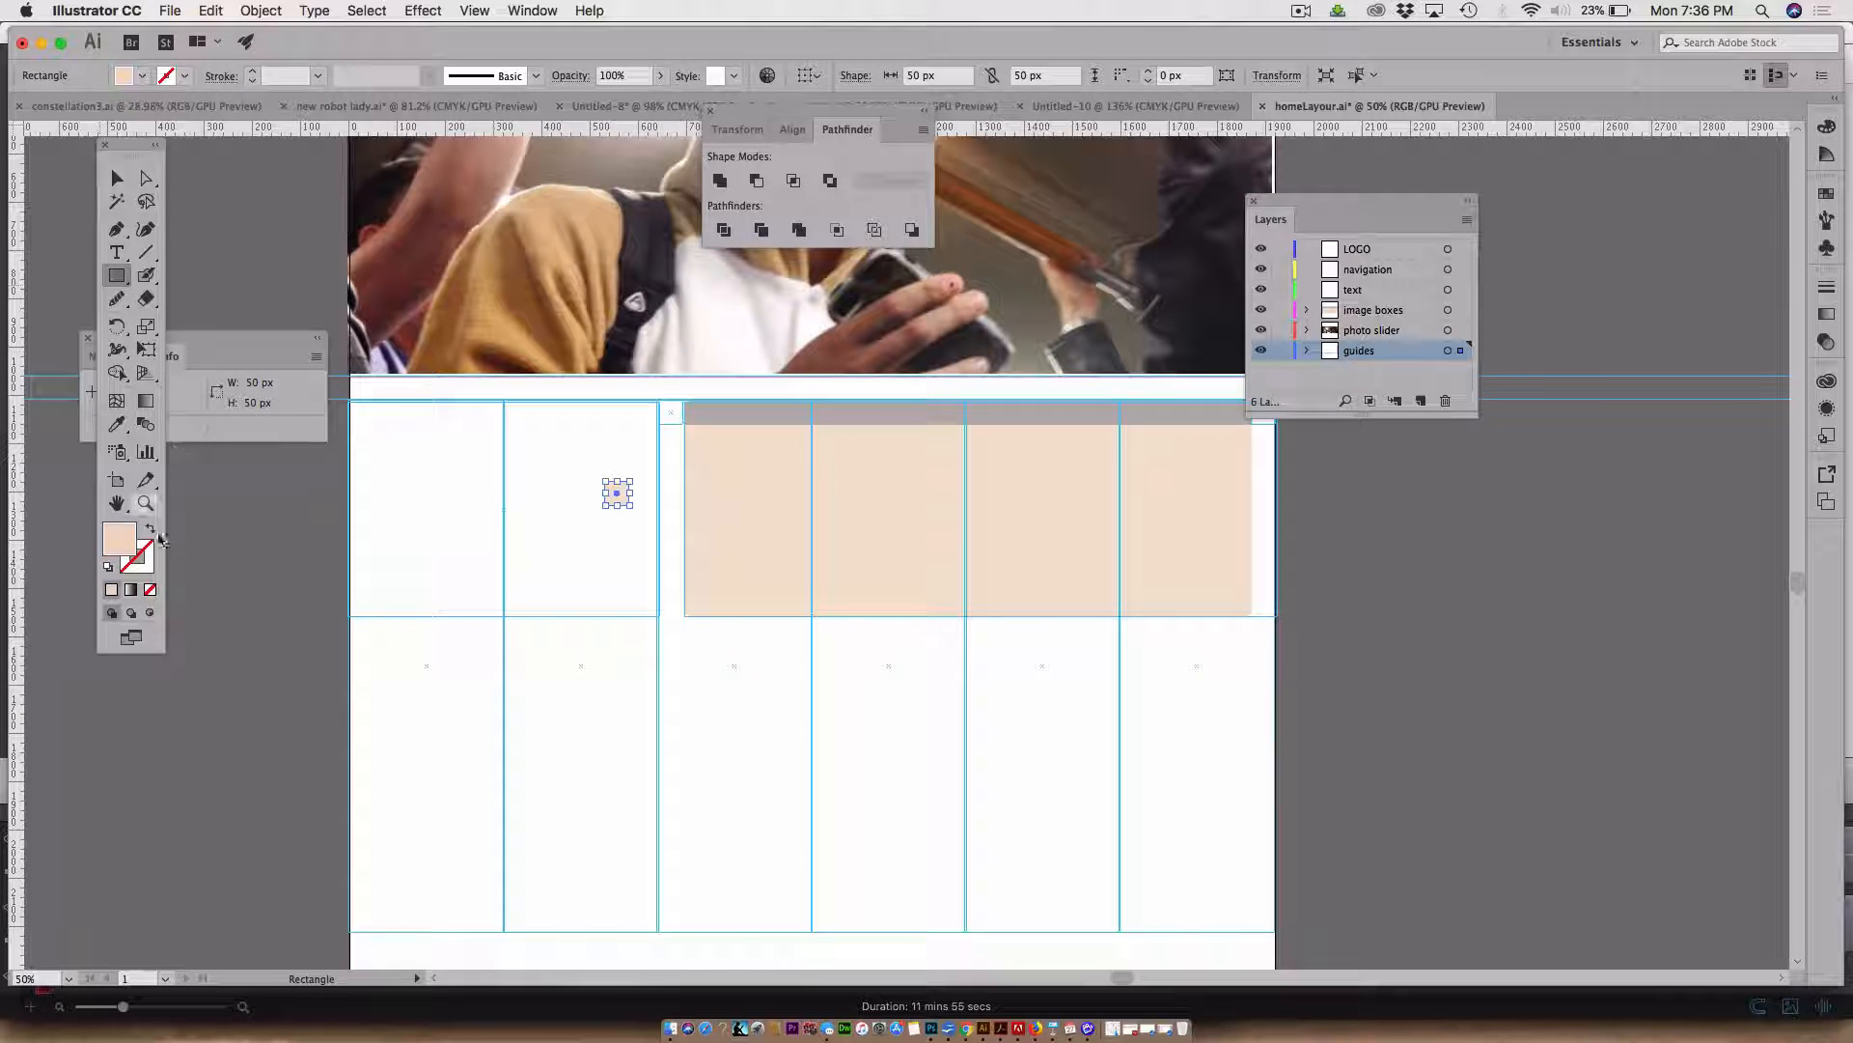
click(150, 531)
click(116, 178)
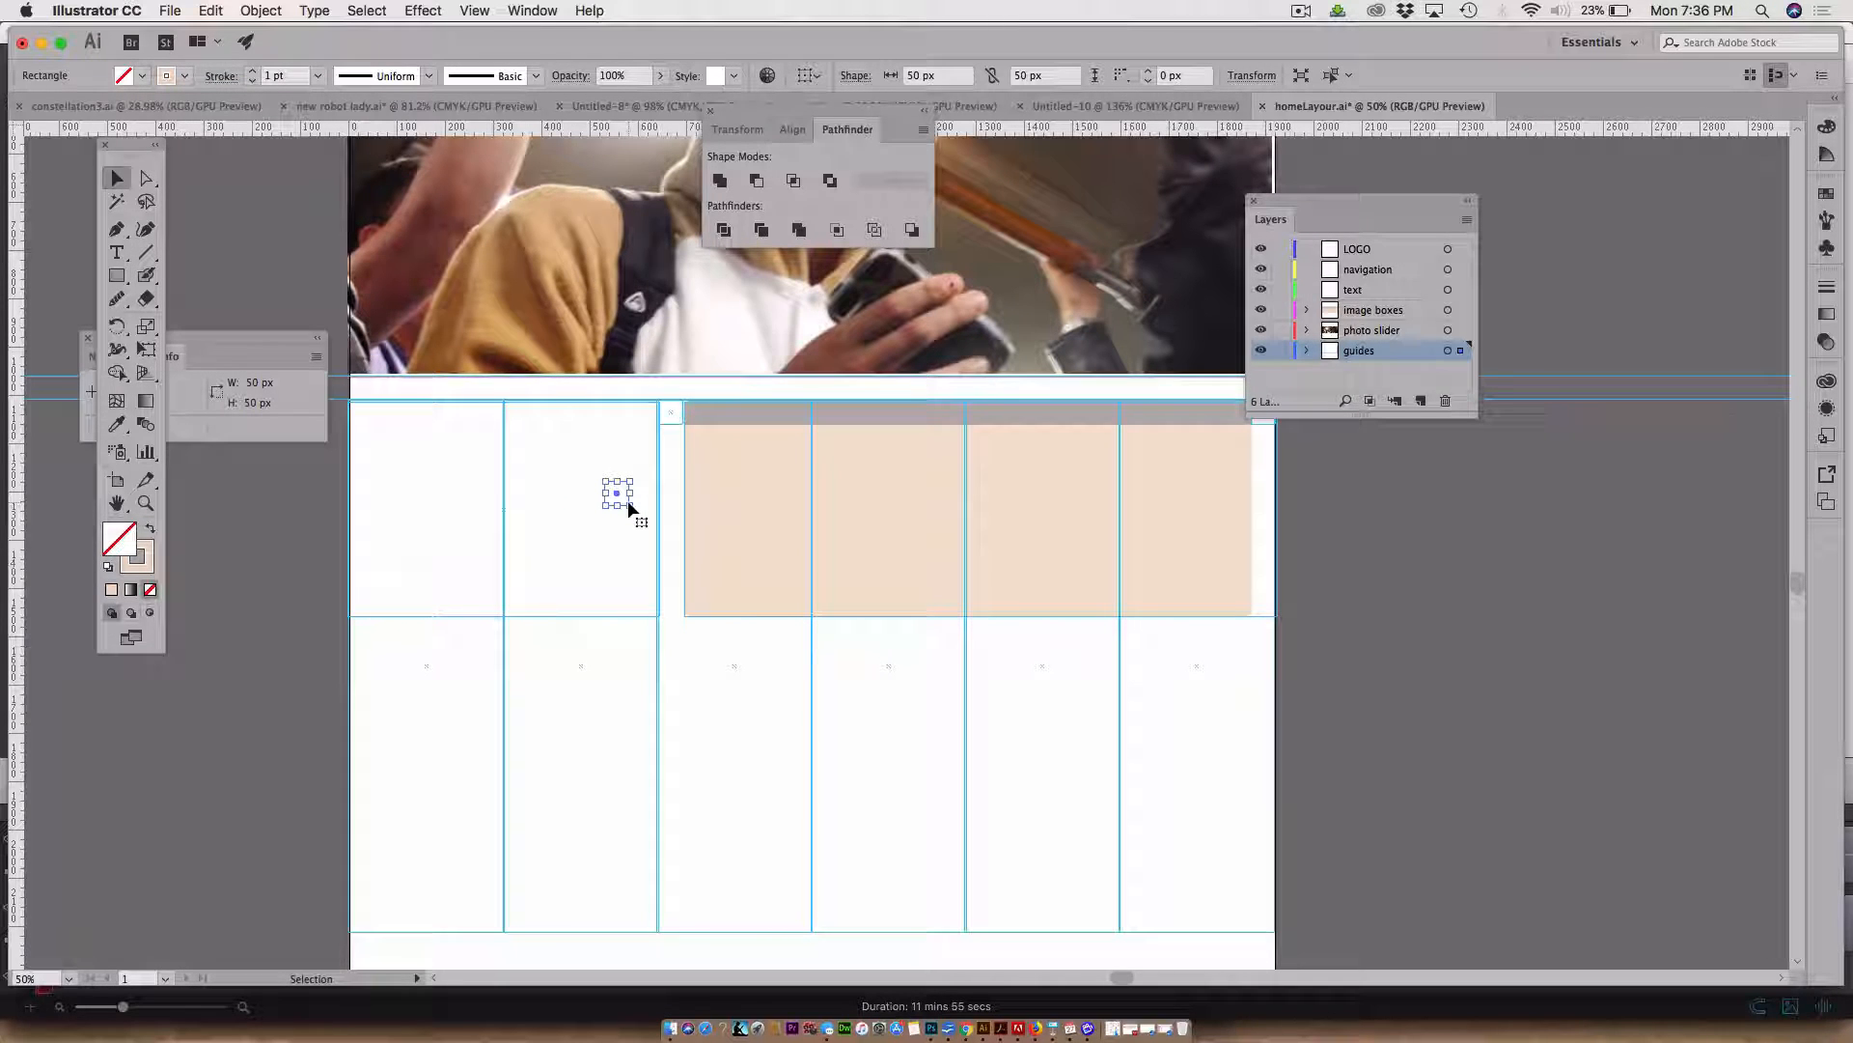
drag(628, 504, 373, 416)
Convert the small square into a guide and lock the guides layer
click(477, 11)
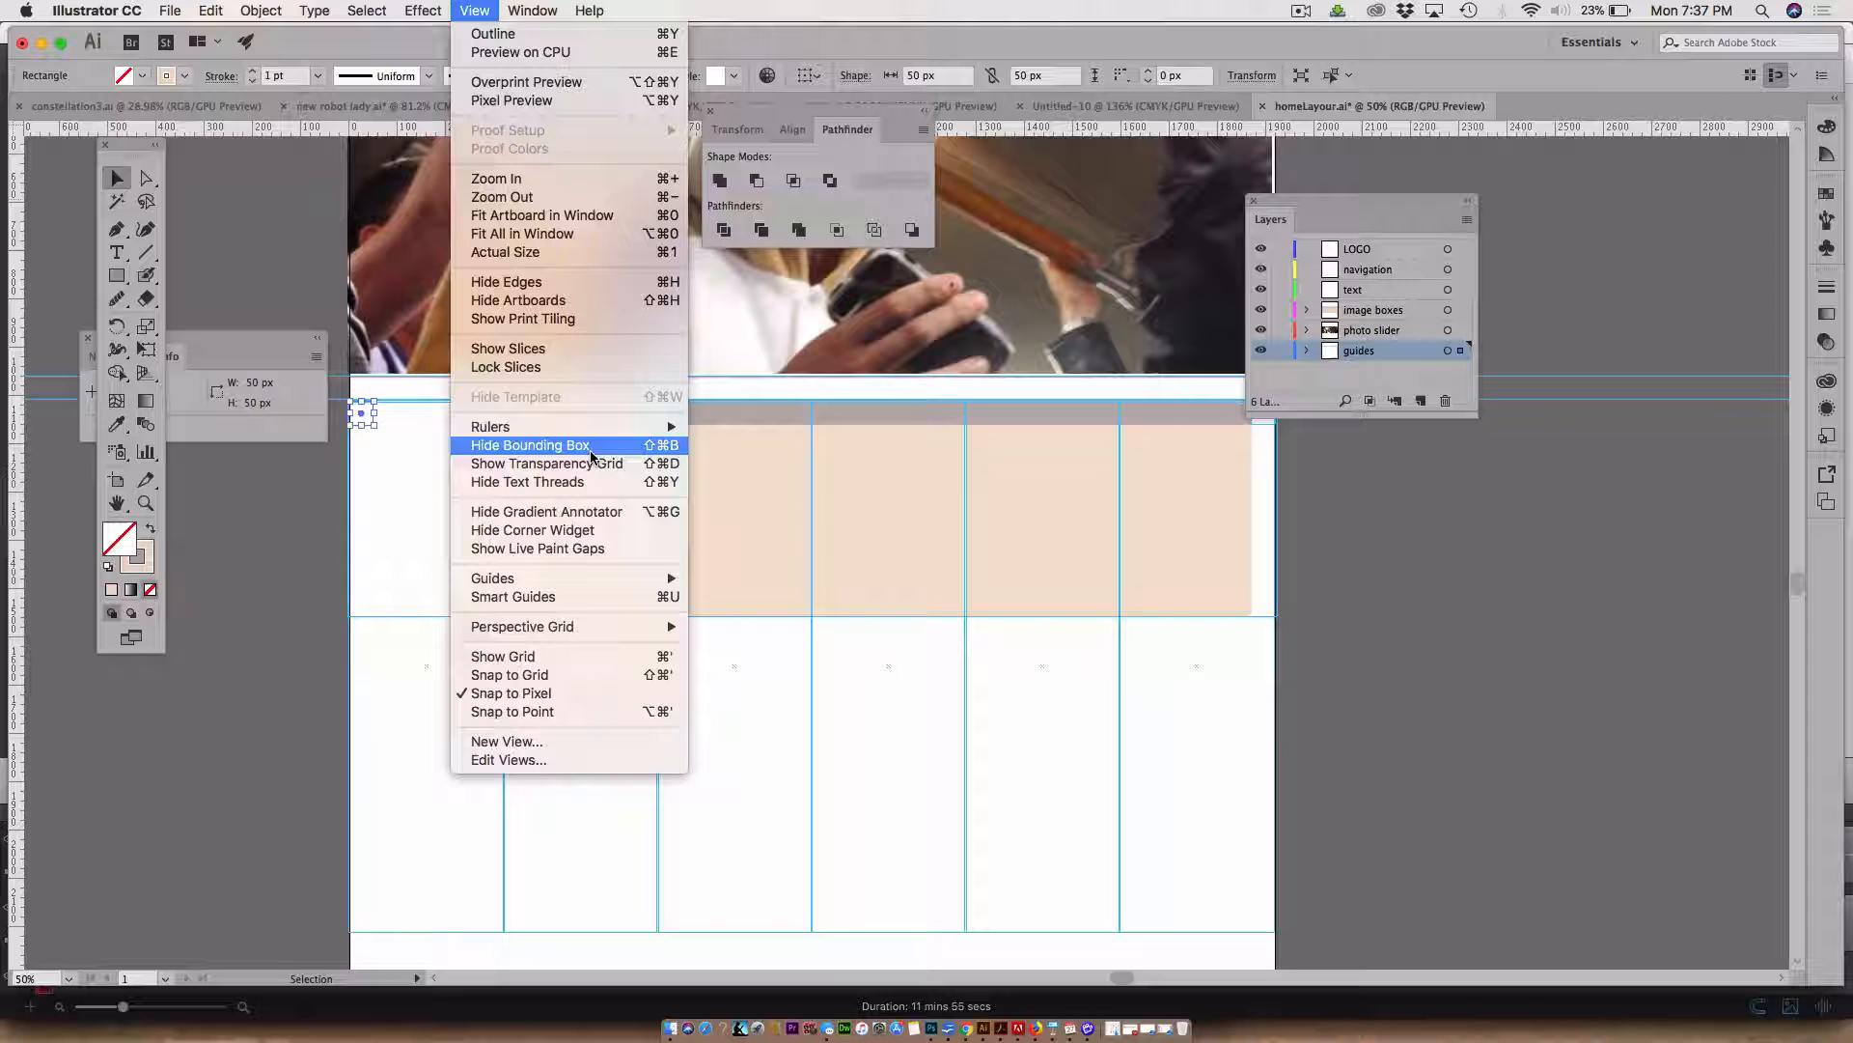
mouse_move(551, 578)
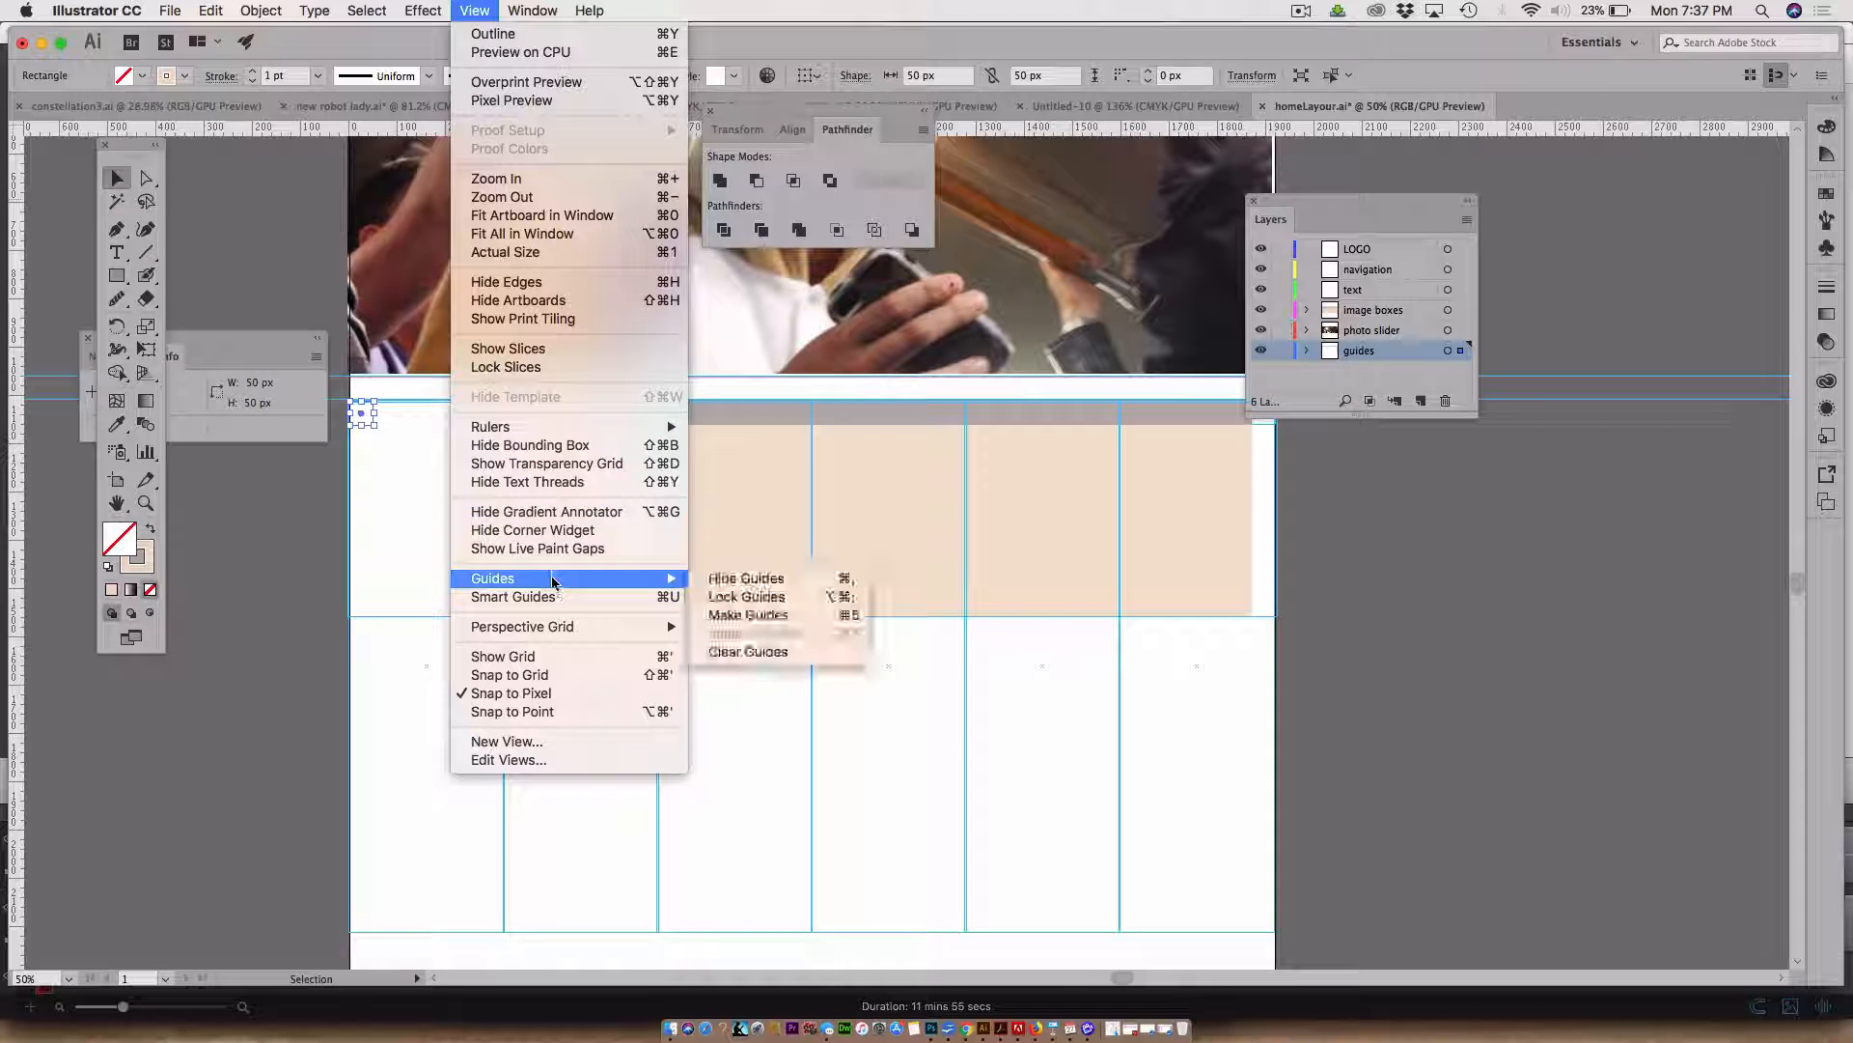
click(767, 616)
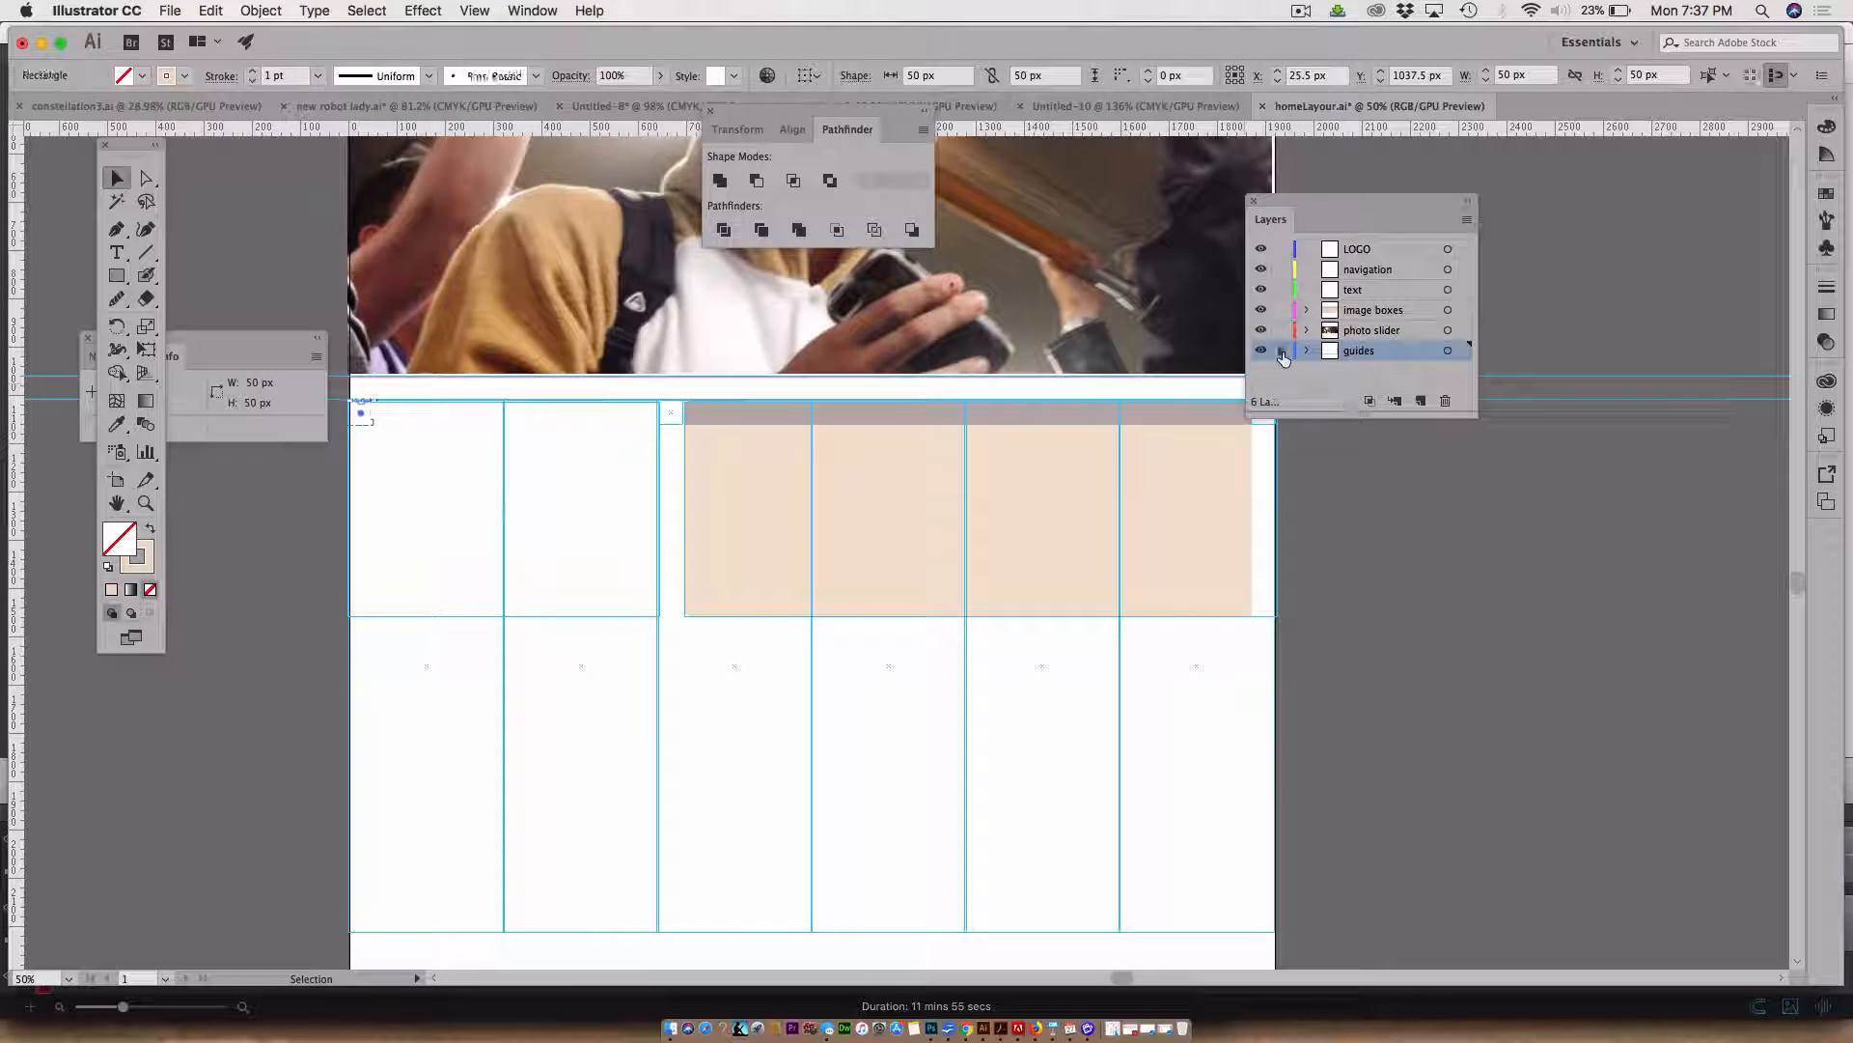
click(1282, 352)
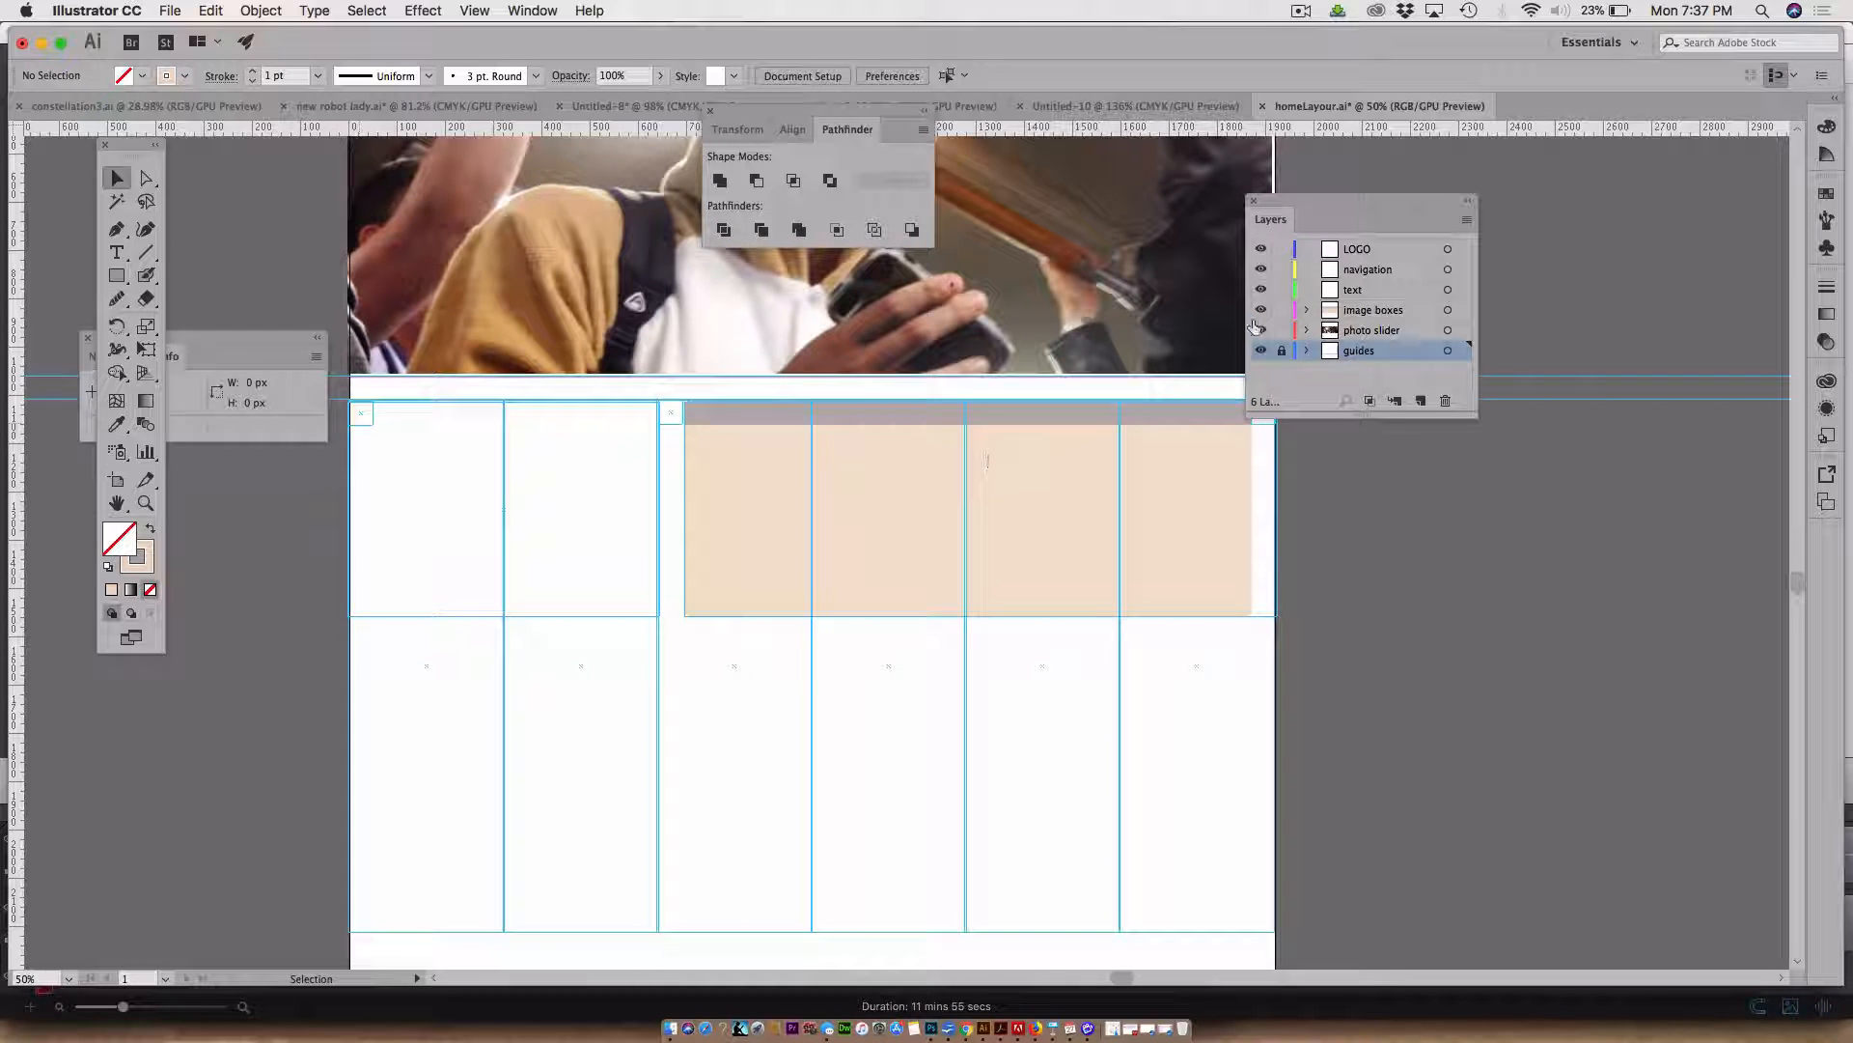
Hide and reshow the guides layer to preview the layout without guides, moving the Layers panel aside
click(1261, 351)
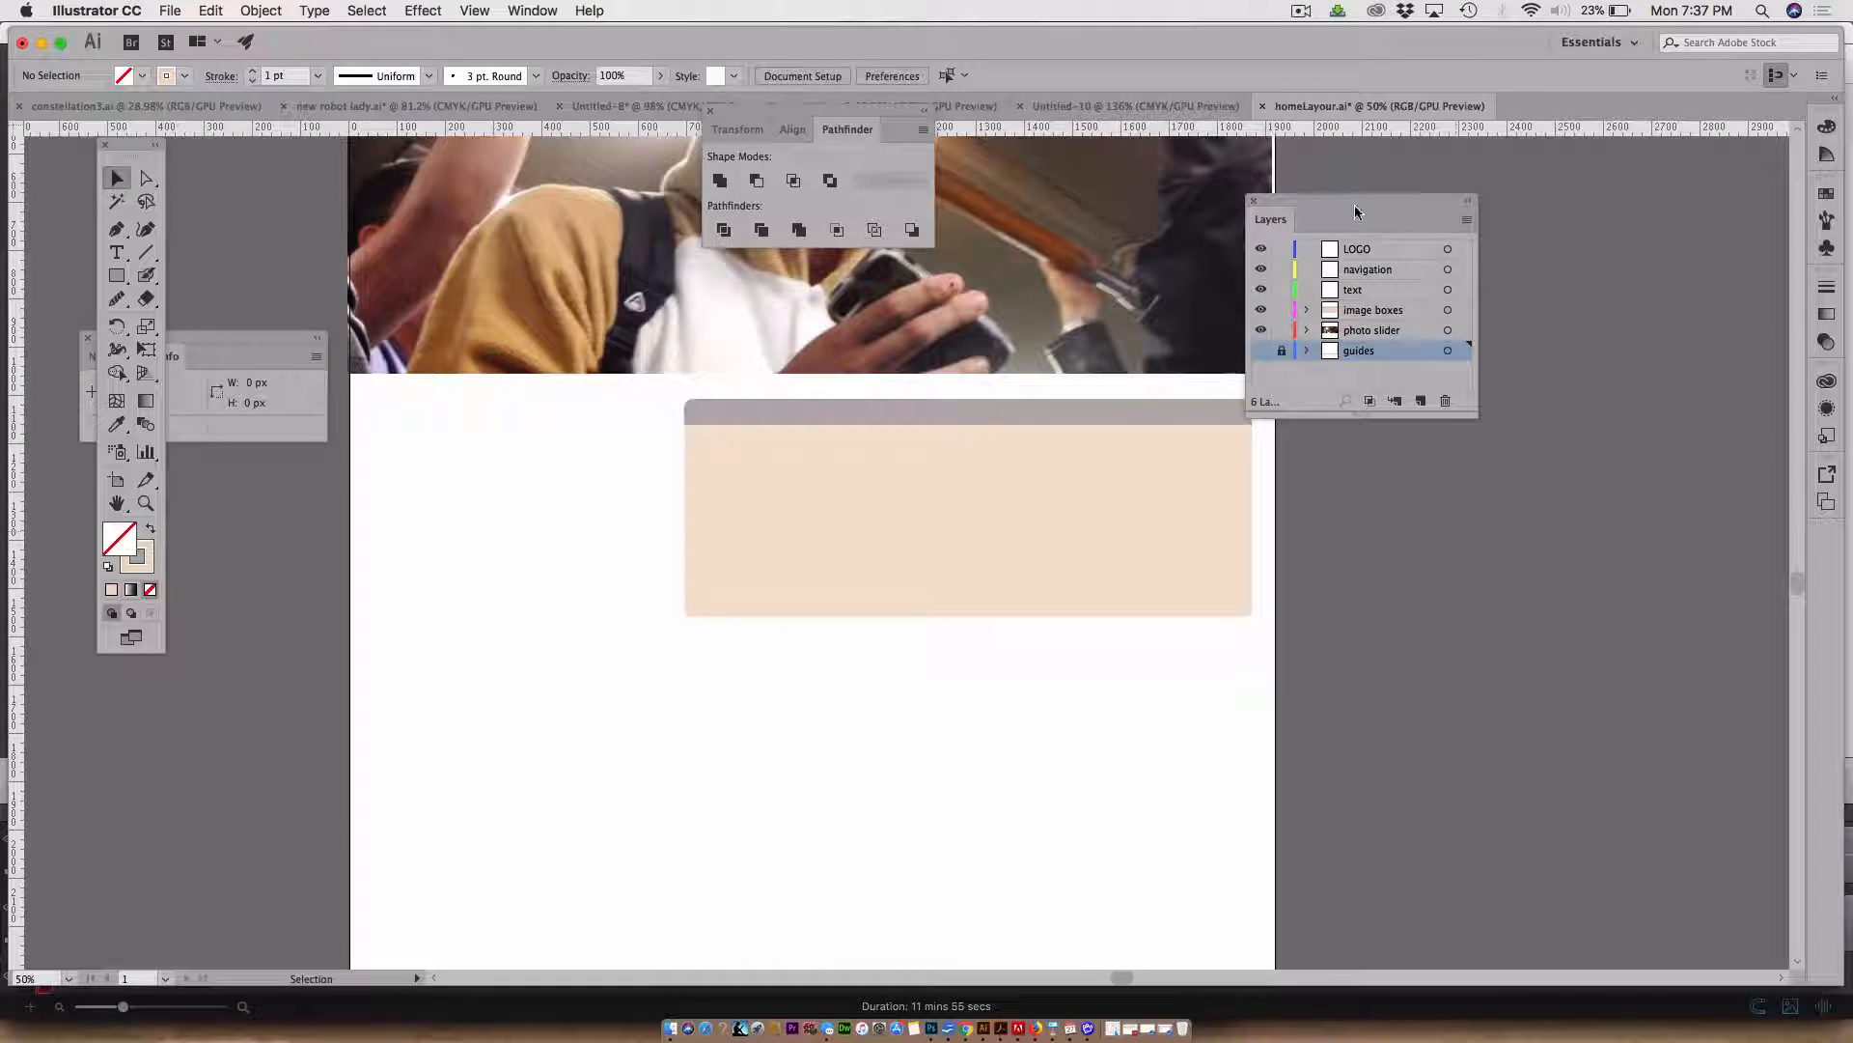
drag(1301, 197, 1487, 204)
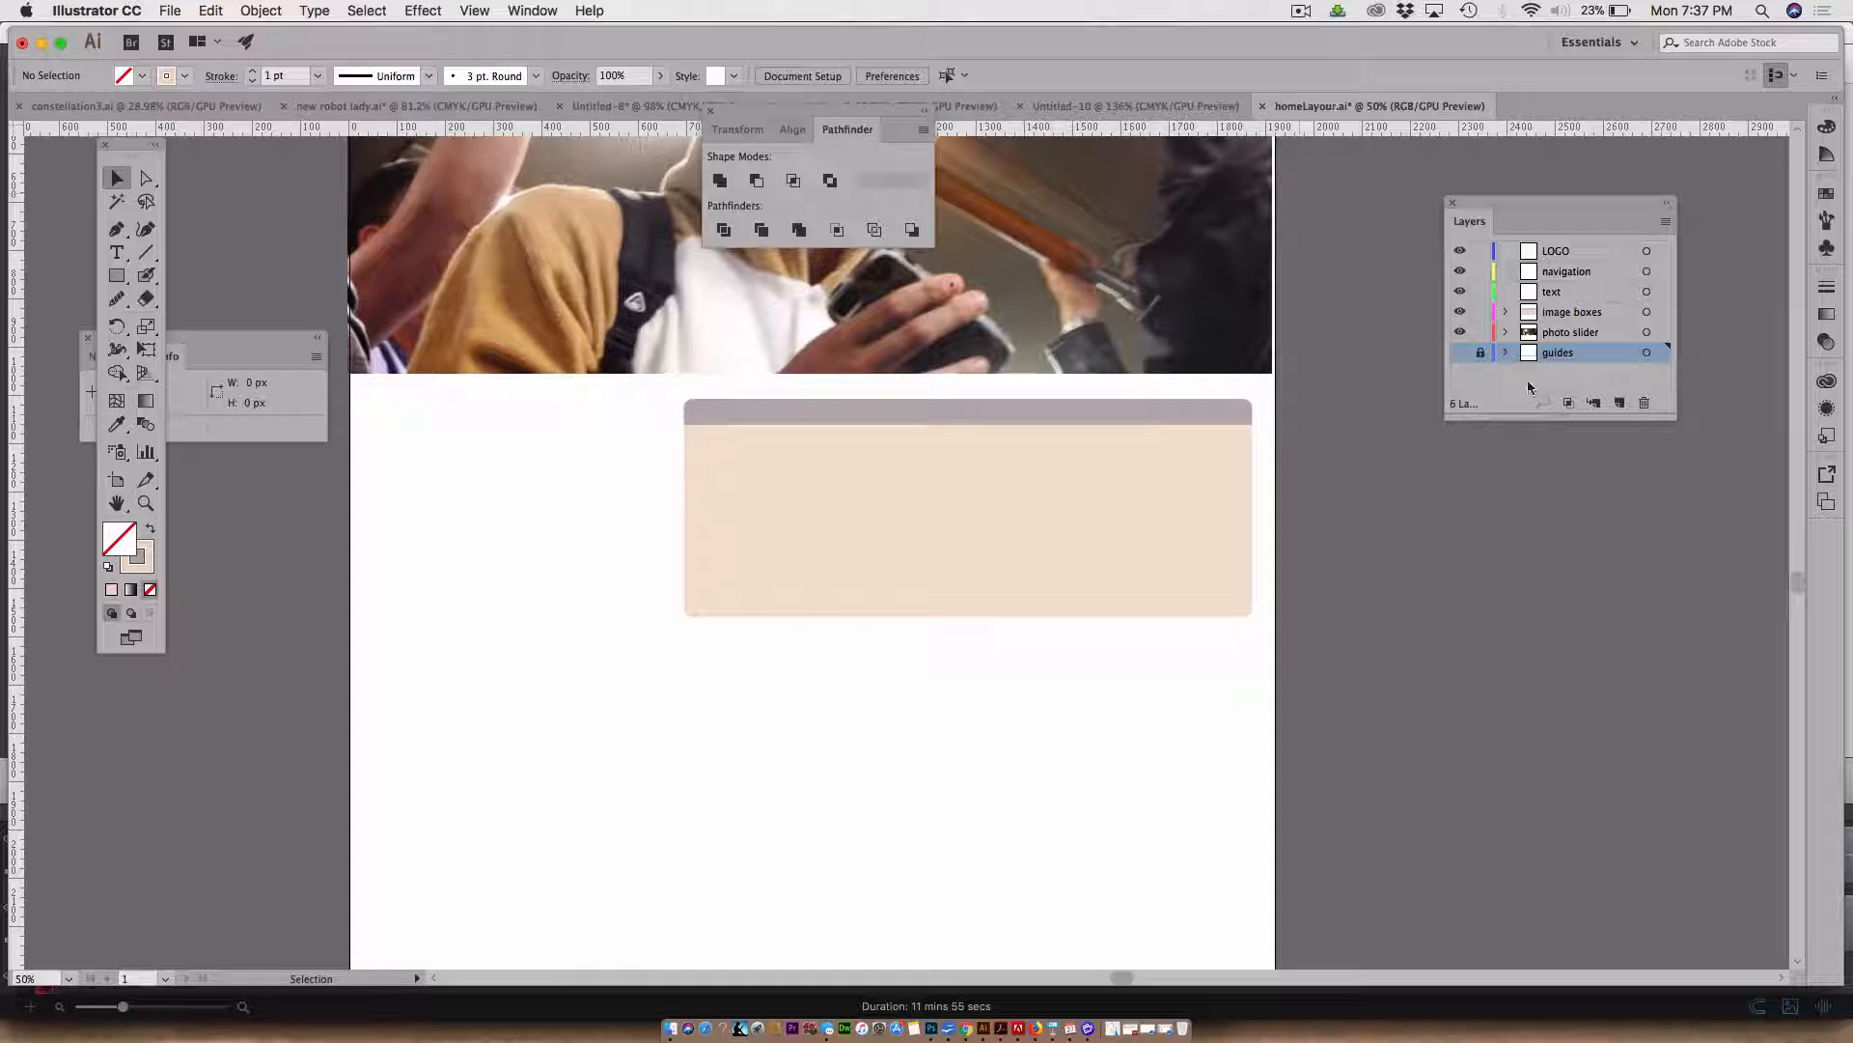
click(1460, 353)
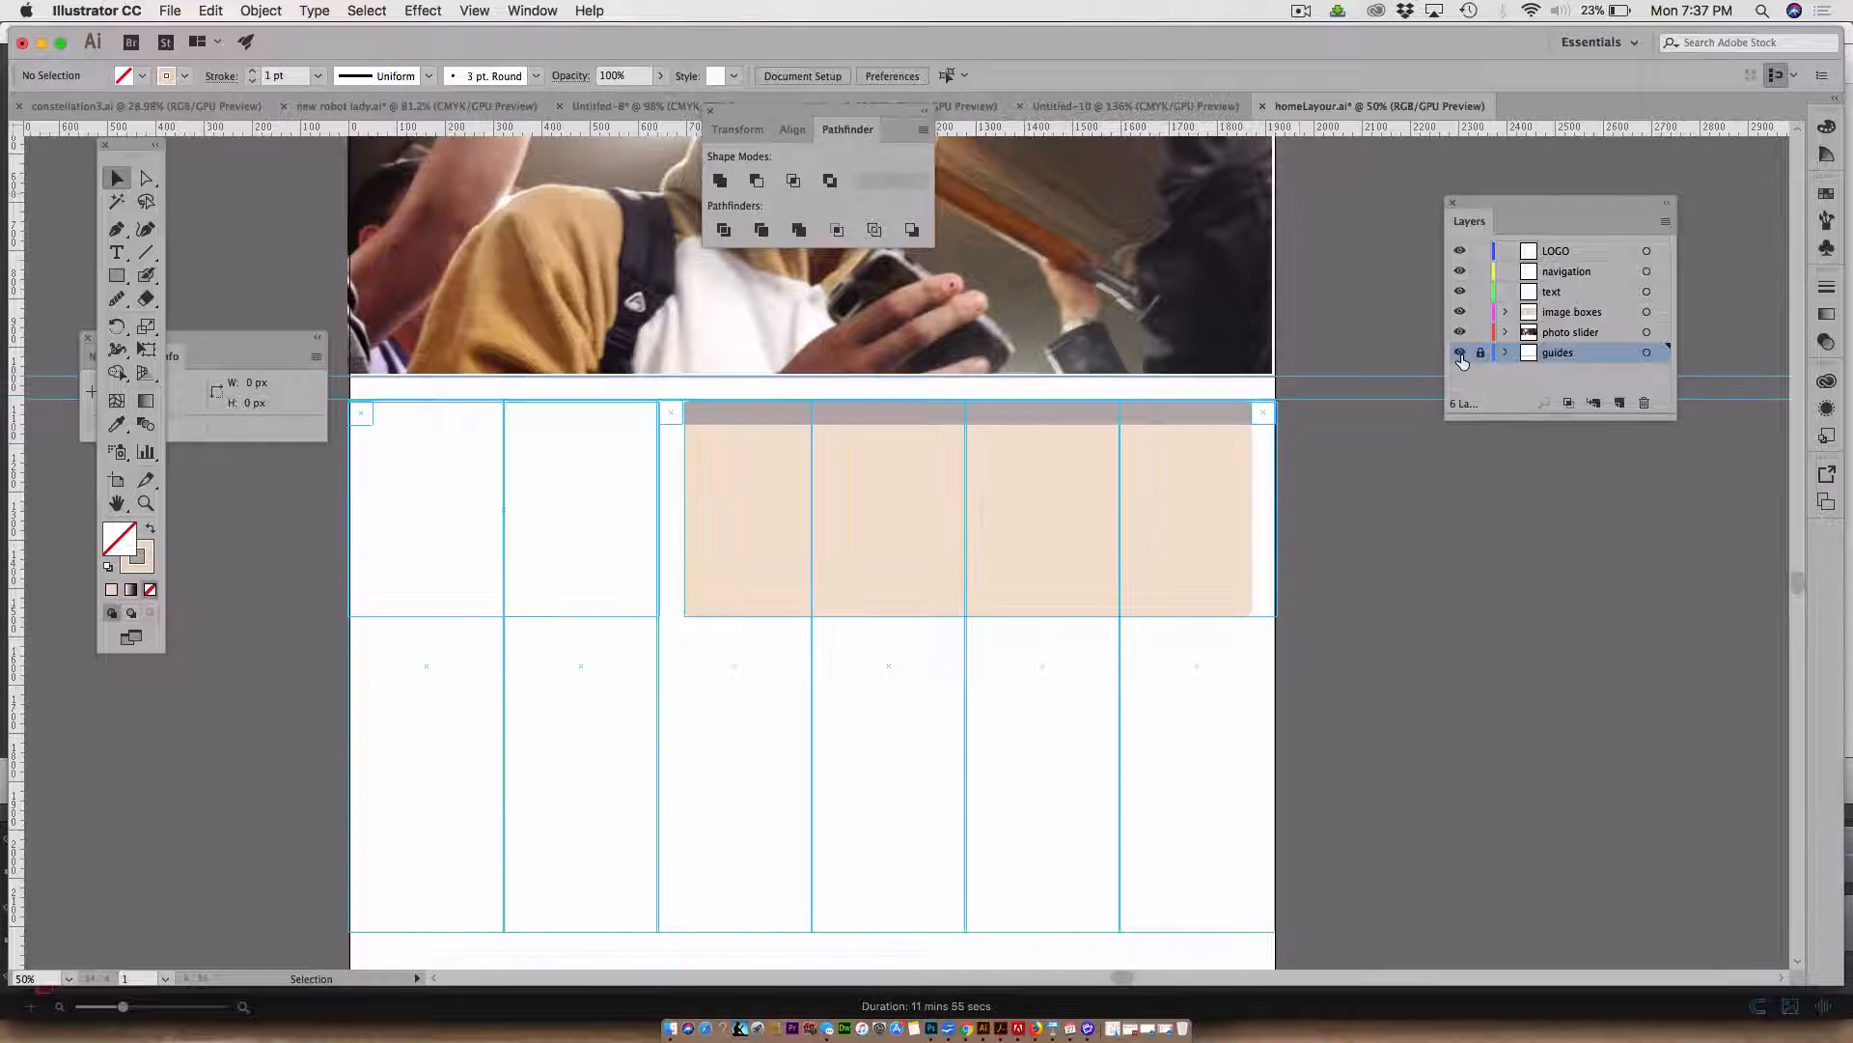
click(117, 275)
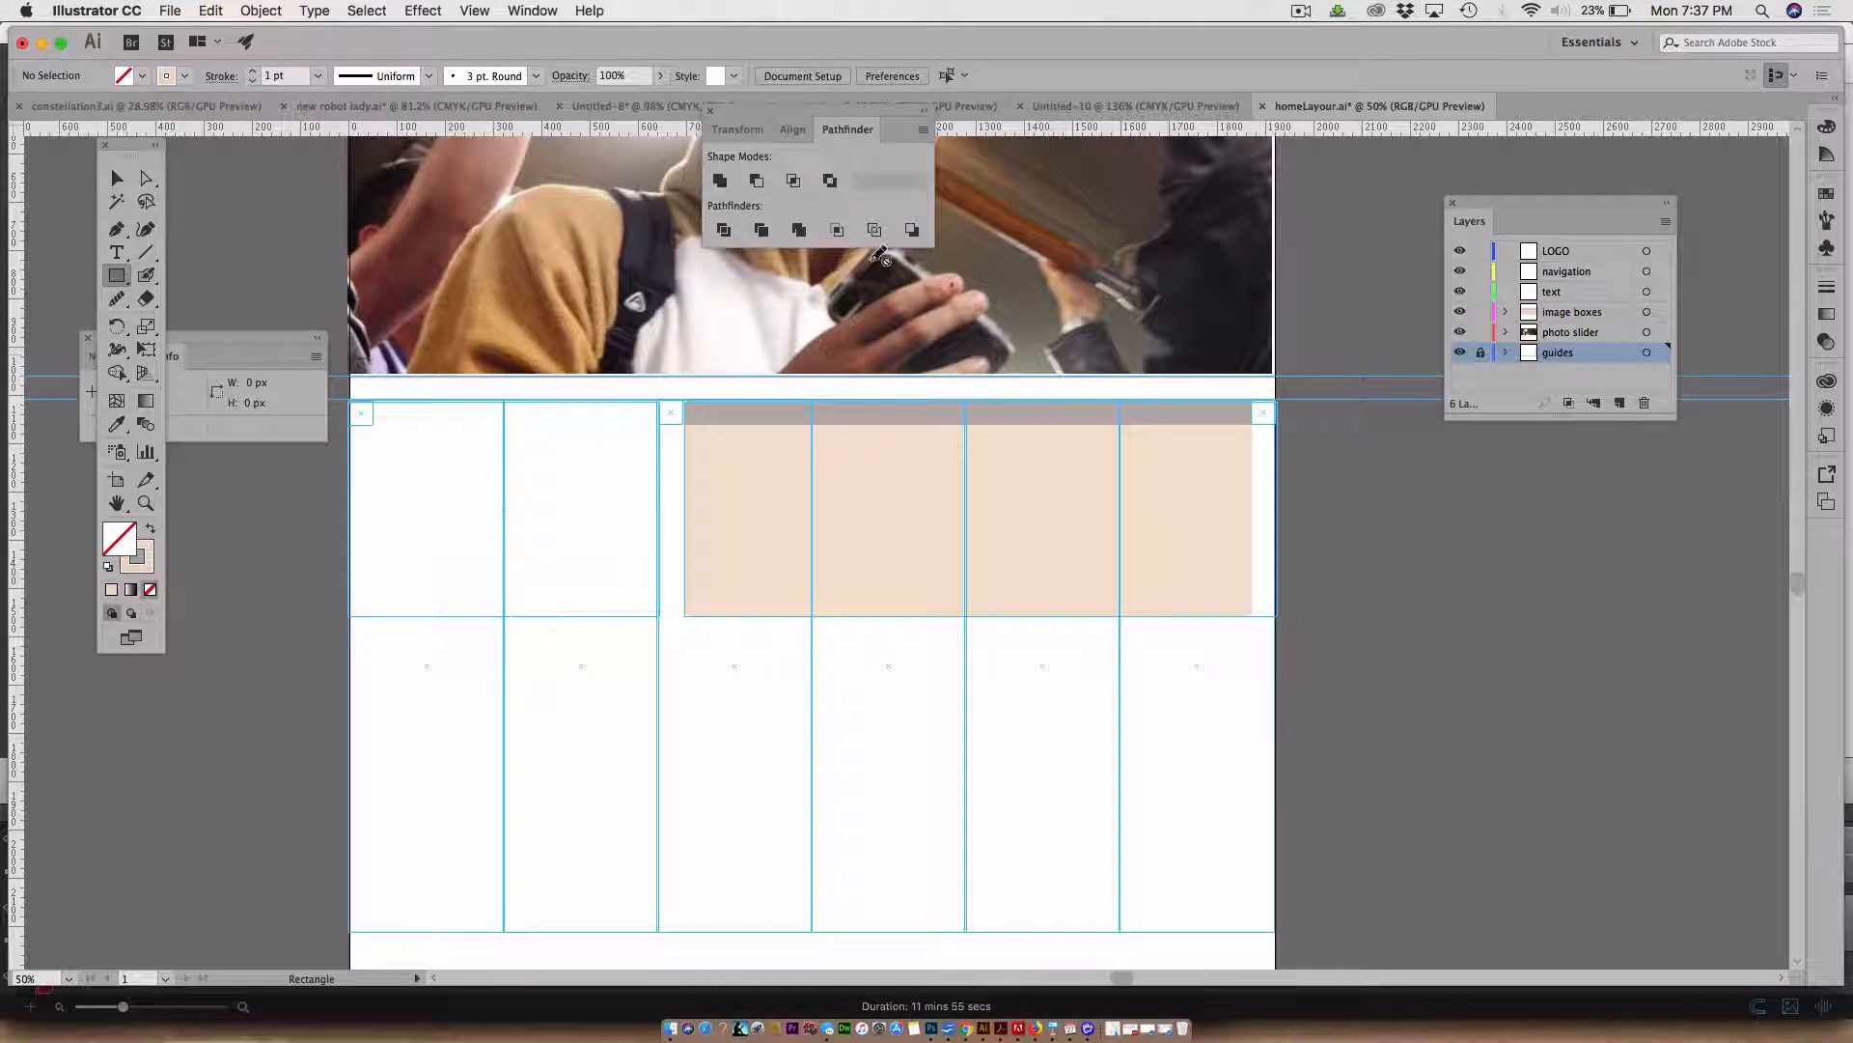
click(119, 252)
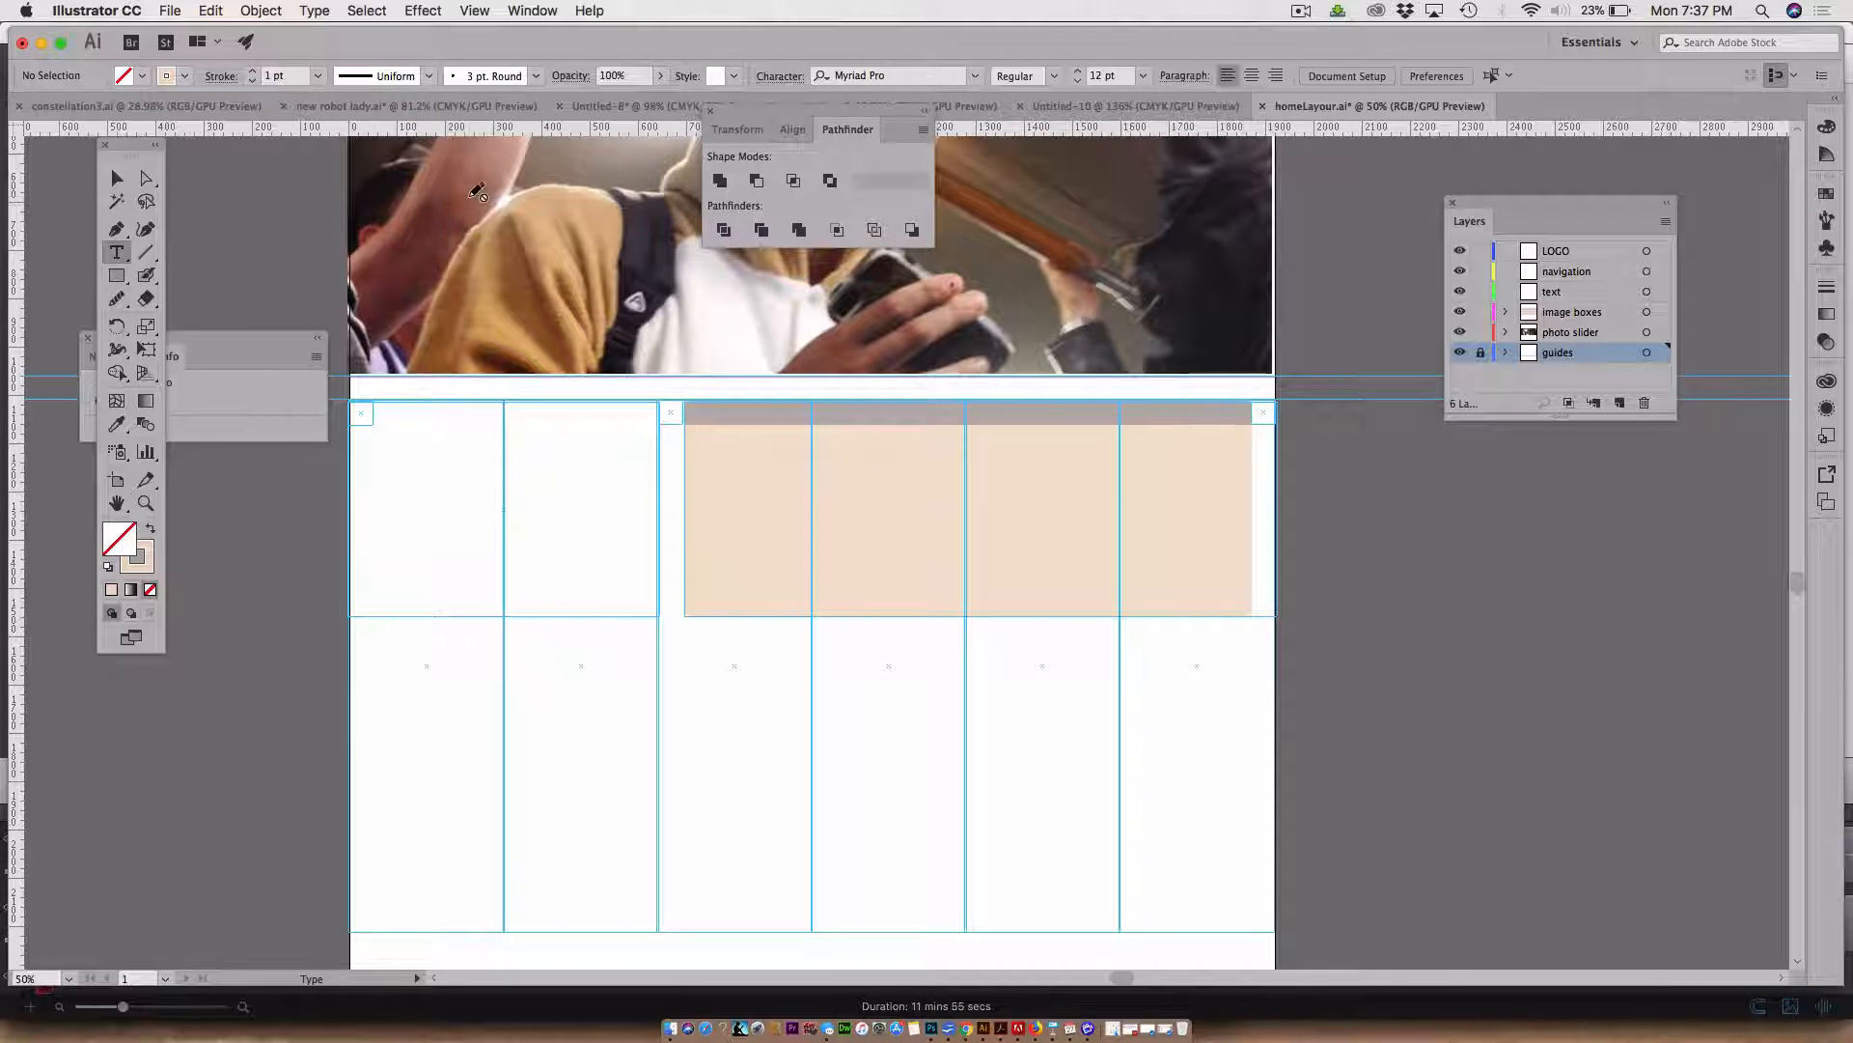
click(1301, 12)
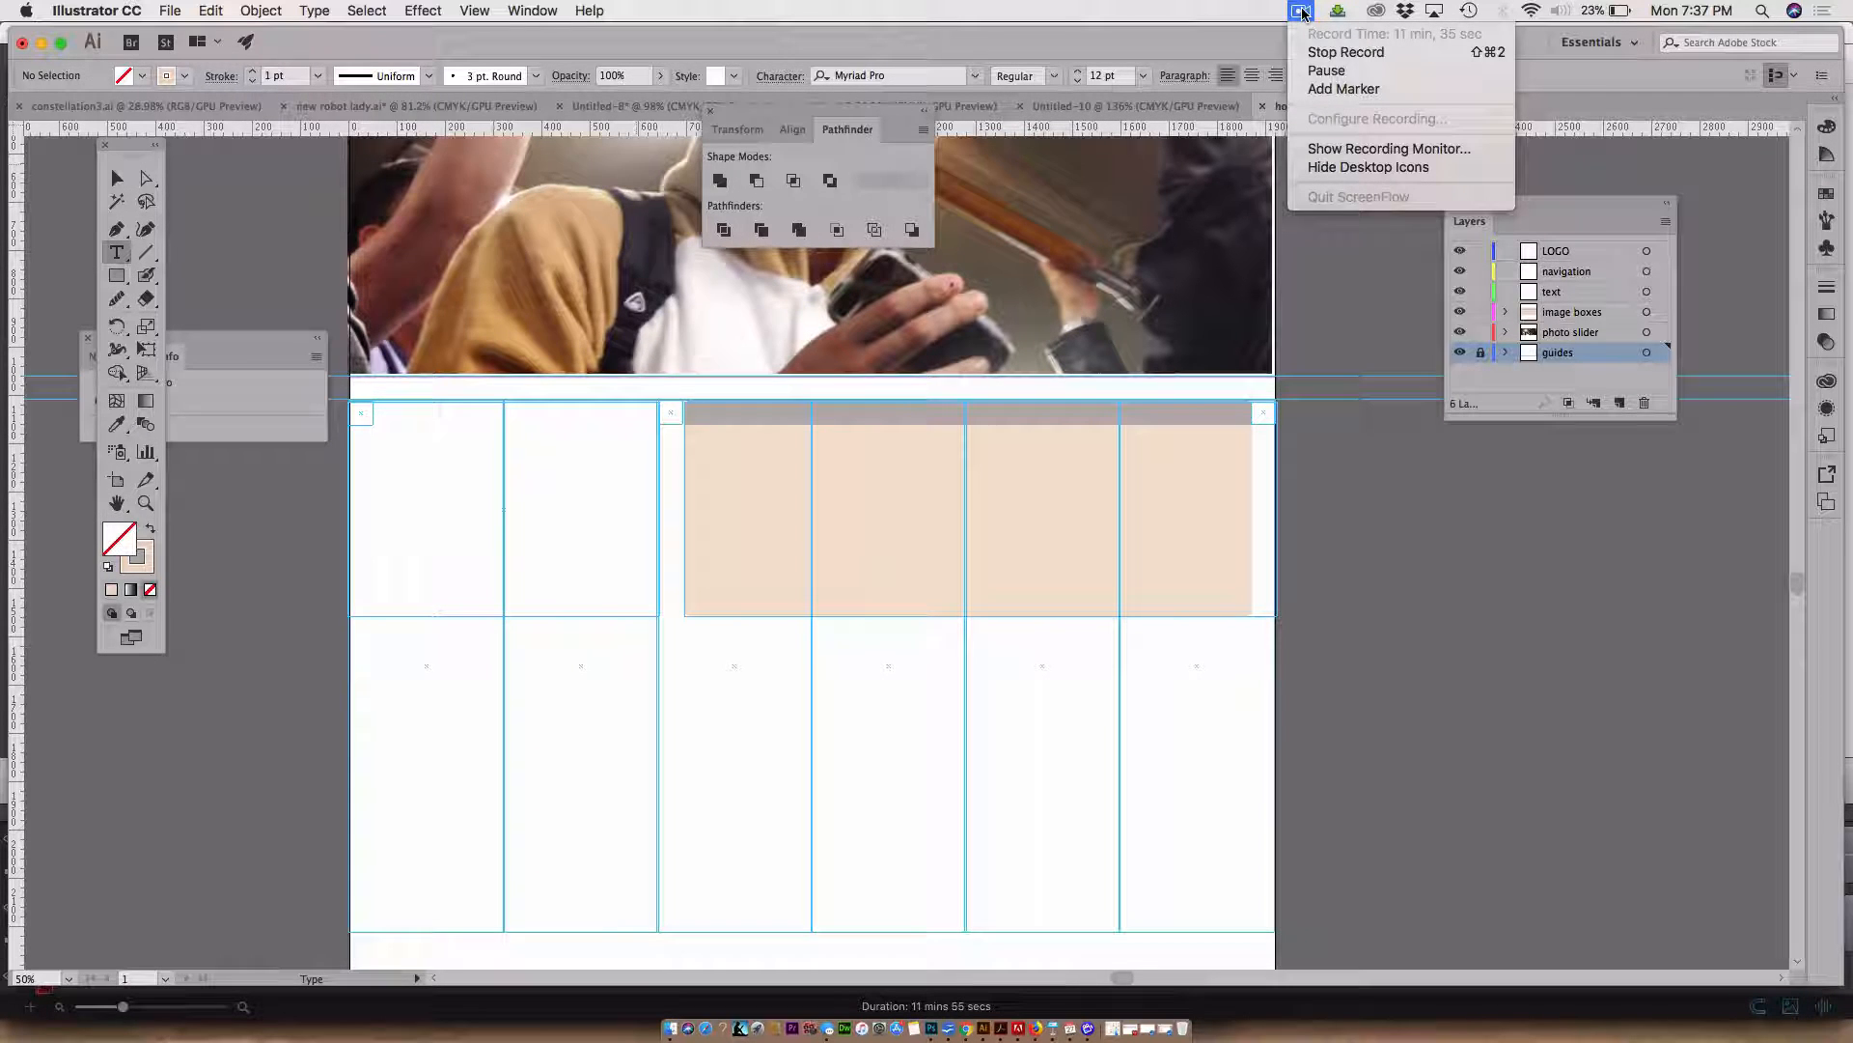